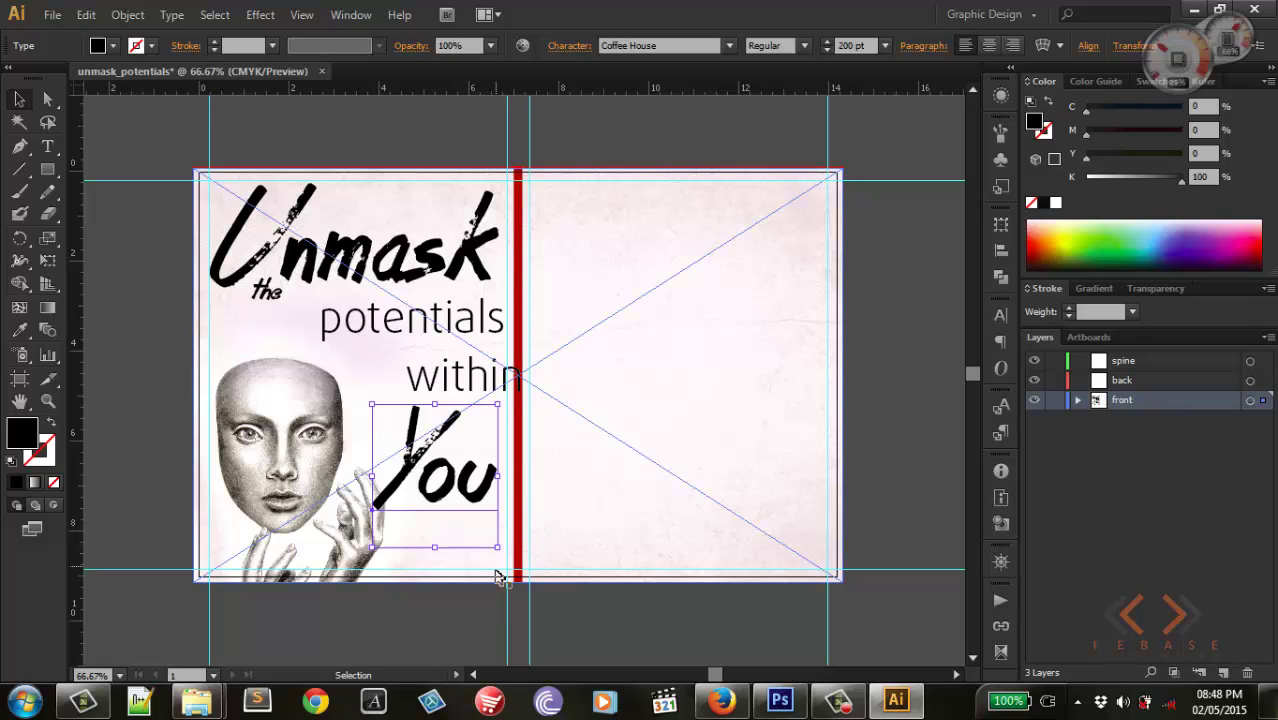
Step: Select the large 'You' lettering, zoom in, and rotate it to tilt it
{"action": "left_click", "coordinate": [493, 570]}
{"action": "left_click", "coordinate": [497, 551]}
{"action": "key", "text": "ctrl+plus"}
{"action": "key", "text": "ctrl+plus"}
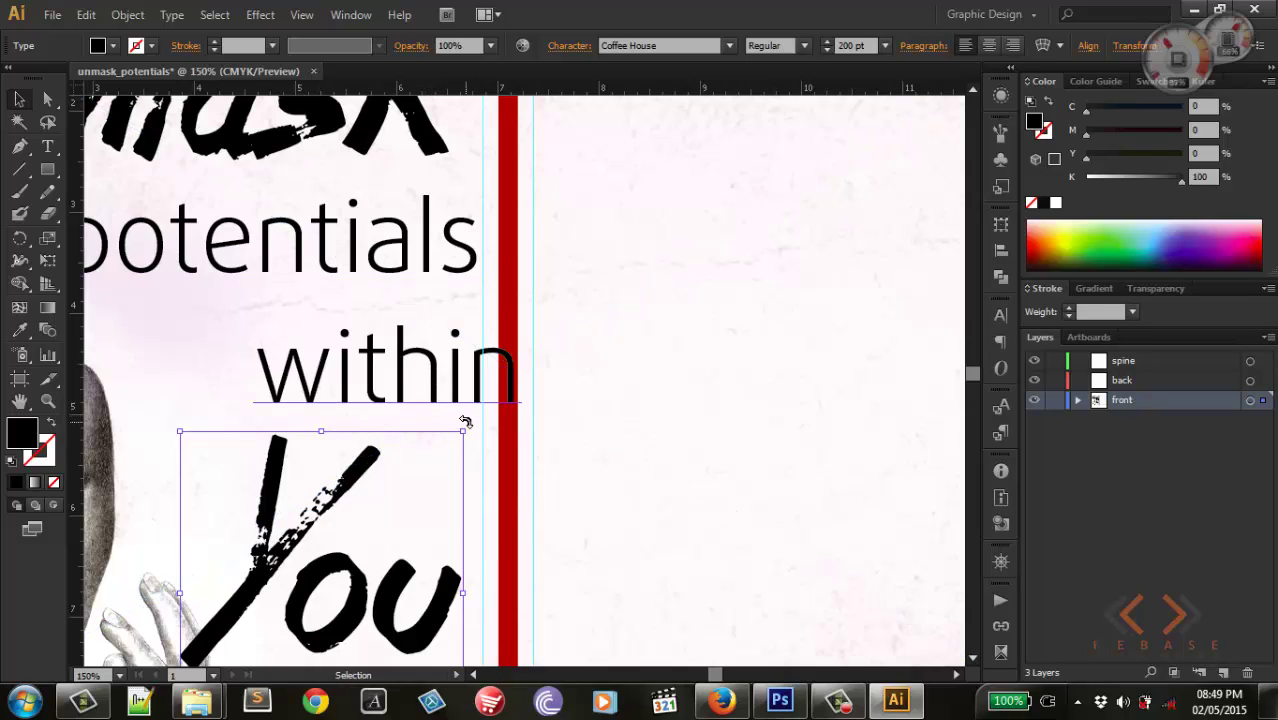
{"action": "left_click_drag", "start_coordinate": [465, 424], "coordinate": [386, 377]}
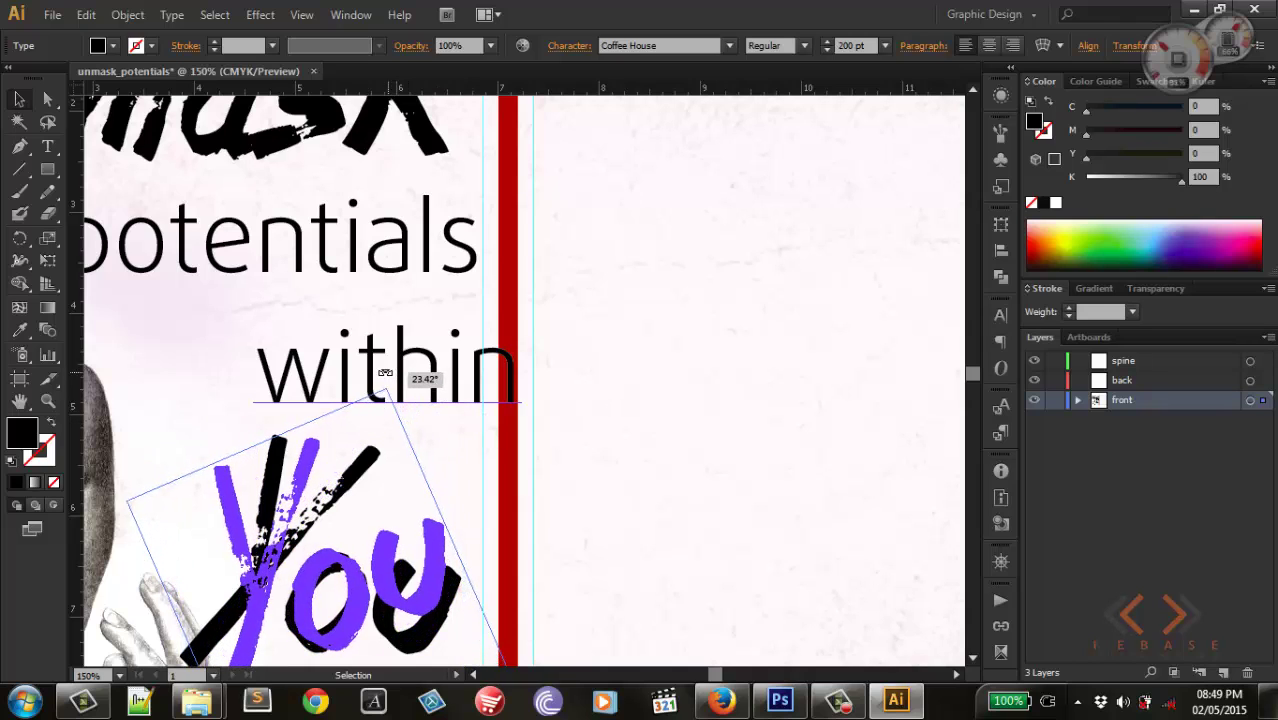
{"action": "left_click_drag", "start_coordinate": [386, 377], "coordinate": [400, 395]}
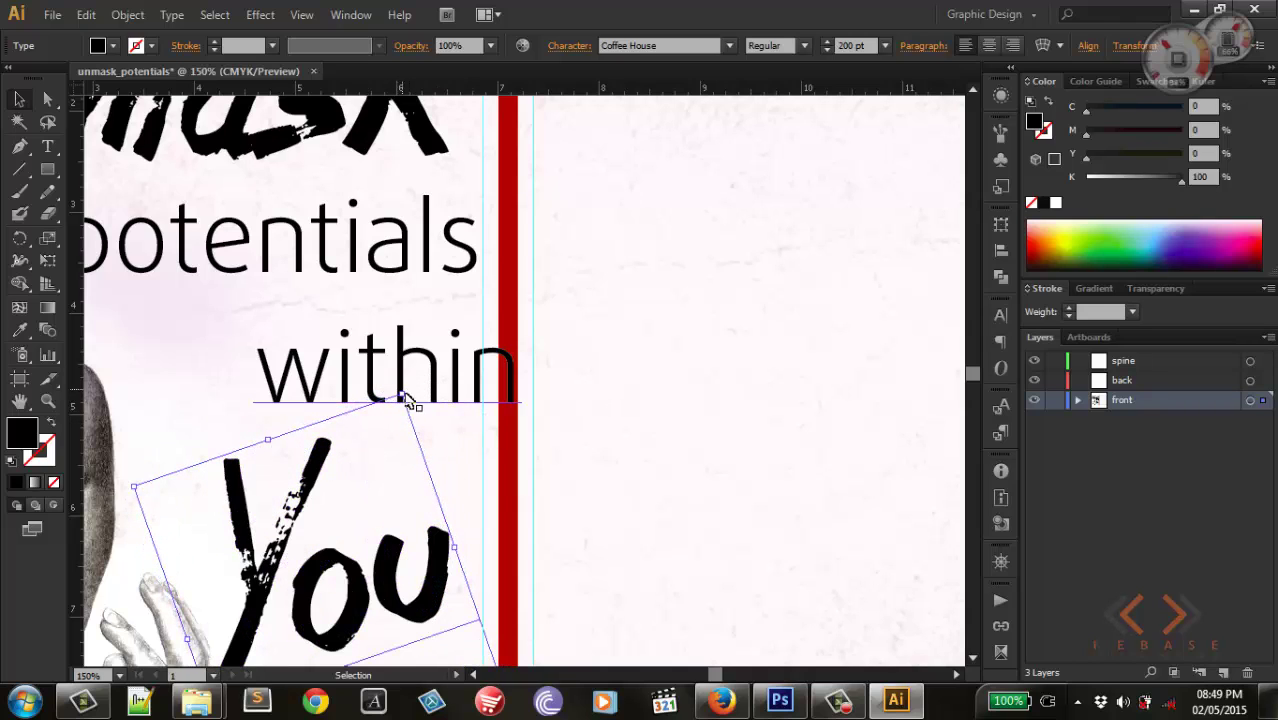
Step: Move 'You' up and left beside the mask face below 'within', tilting it slightly more
{"action": "left_click", "coordinate": [585, 505]}
{"action": "key", "text": "ctrl+minus"}
{"action": "key", "text": "ctrl+minus"}
{"action": "key", "text": "ctrl+minus"}
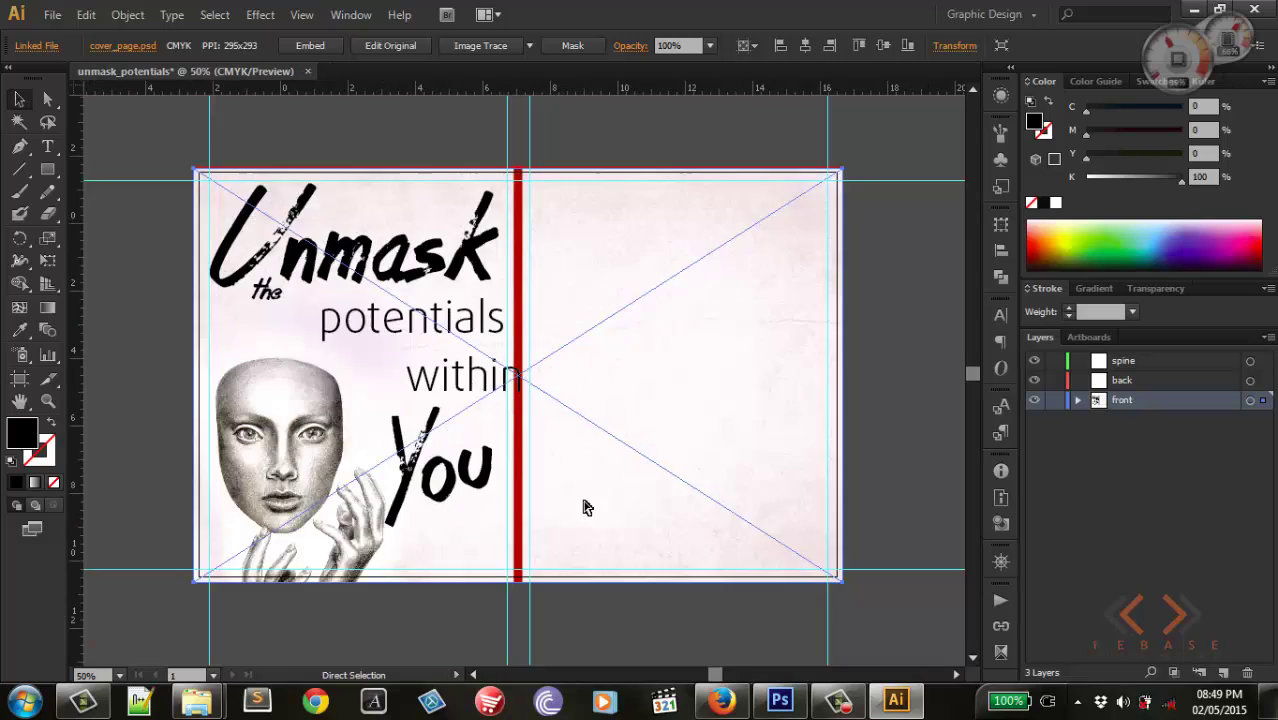
{"action": "key", "text": "v"}
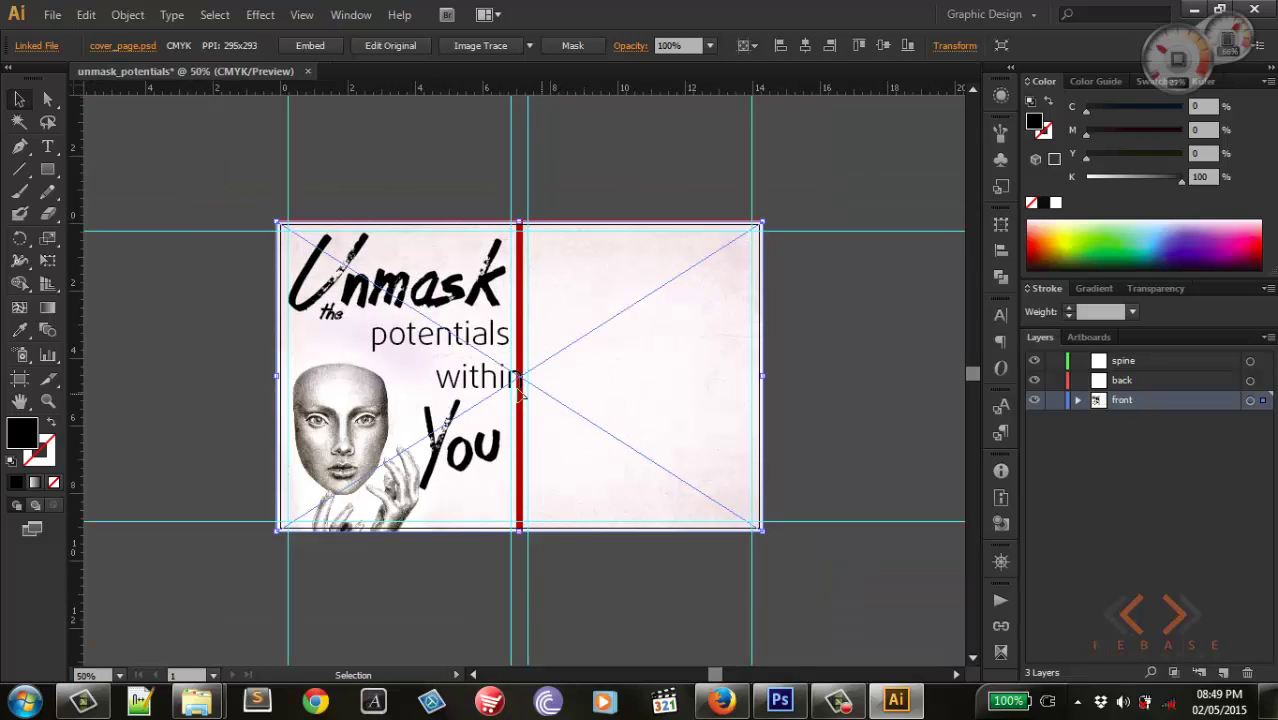
{"action": "left_click", "coordinate": [513, 415]}
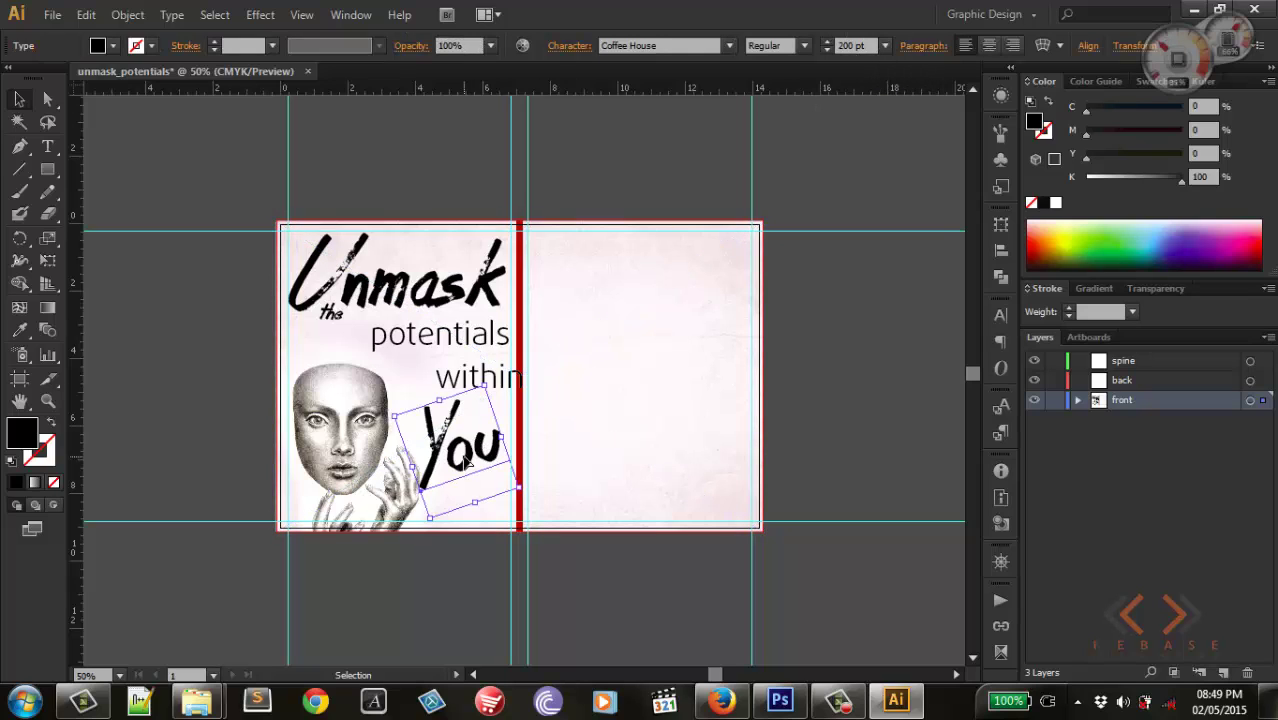
{"action": "left_click_drag", "start_coordinate": [465, 460], "coordinate": [440, 454]}
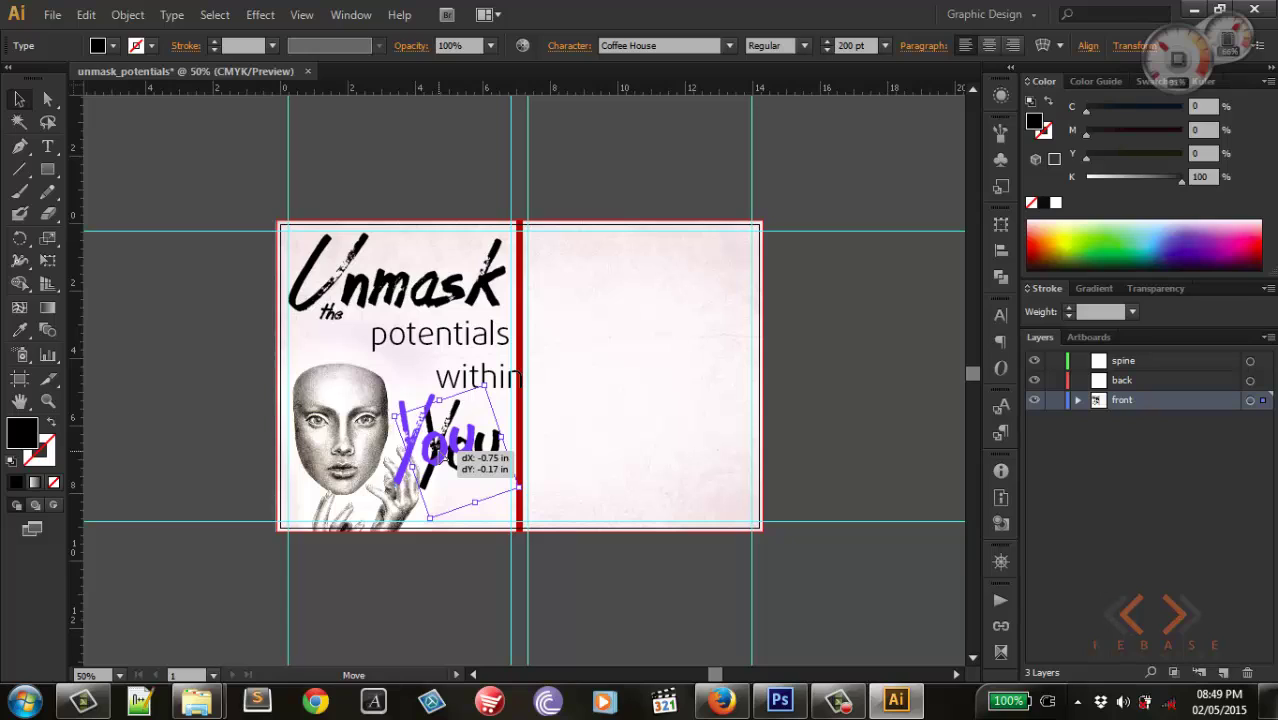
{"action": "mouse_move", "coordinate": [440, 454]}
{"action": "left_mouse_down"}
{"action": "mouse_move", "coordinate": [438, 438]}
{"action": "mouse_move", "coordinate": [537, 514]}
{"action": "left_mouse_up"}
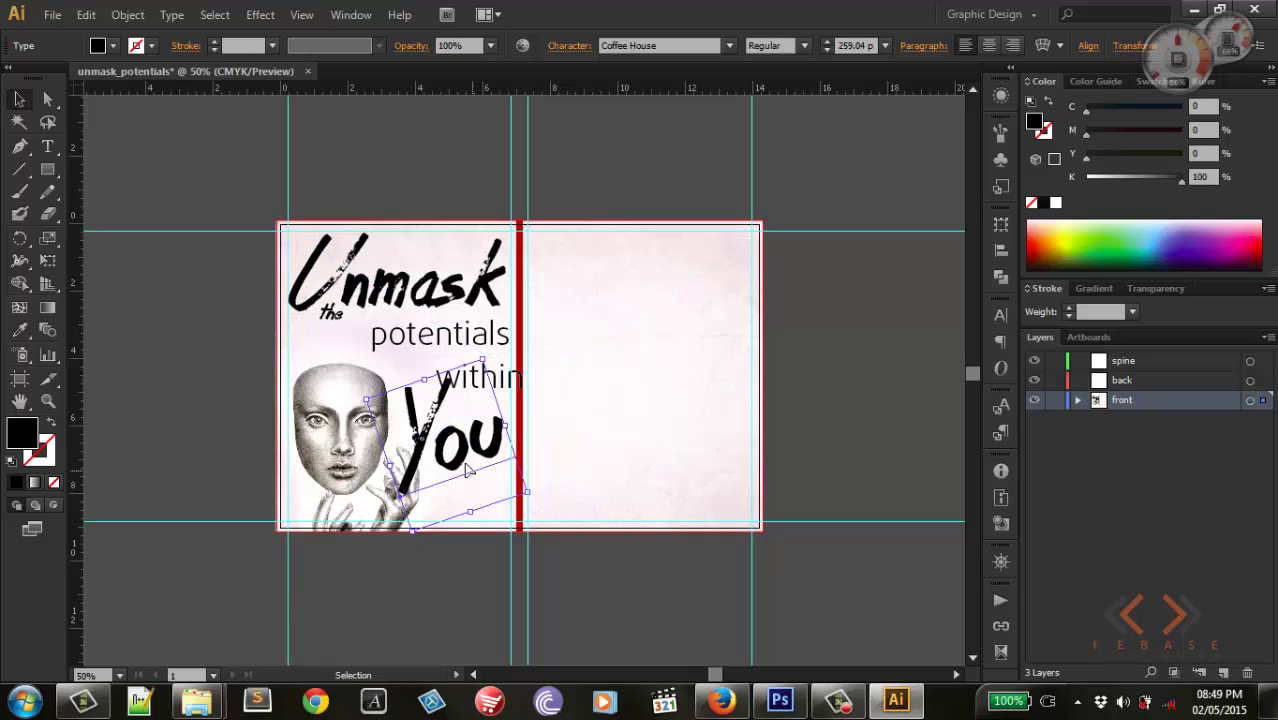
{"action": "left_click_drag", "start_coordinate": [457, 466], "coordinate": [444, 458]}
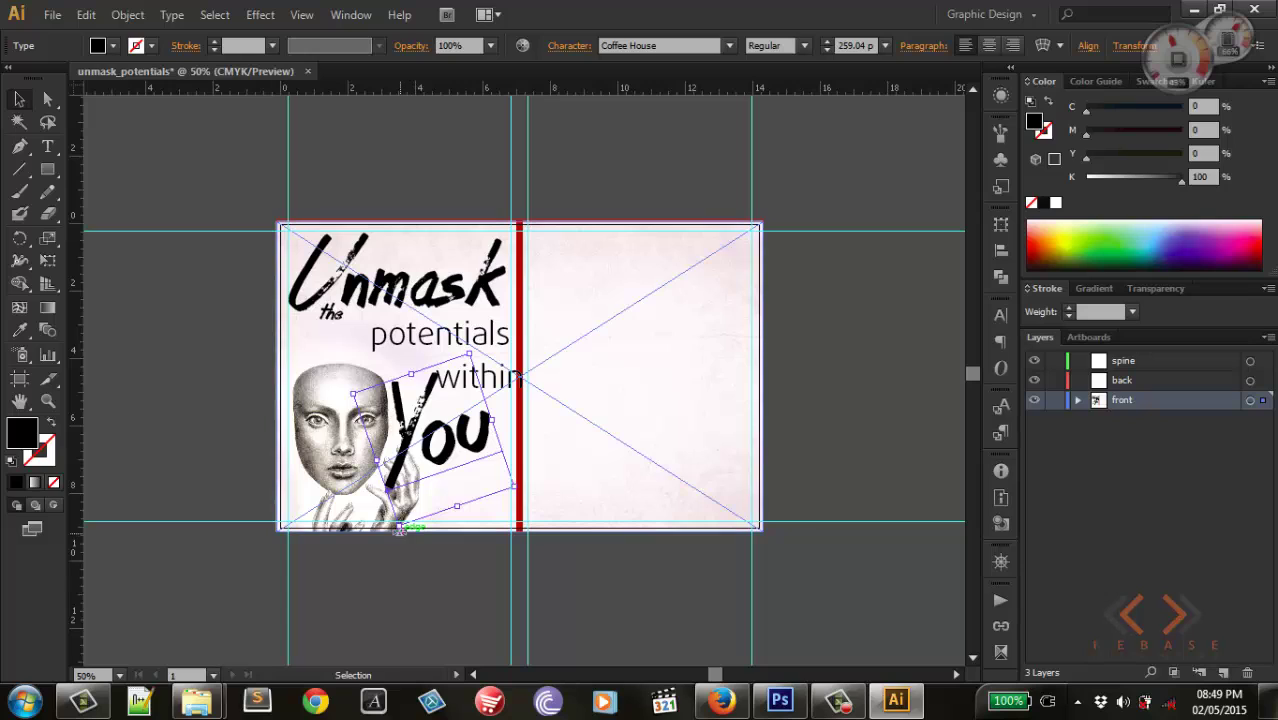
{"action": "left_click_drag", "start_coordinate": [400, 533], "coordinate": [385, 532]}
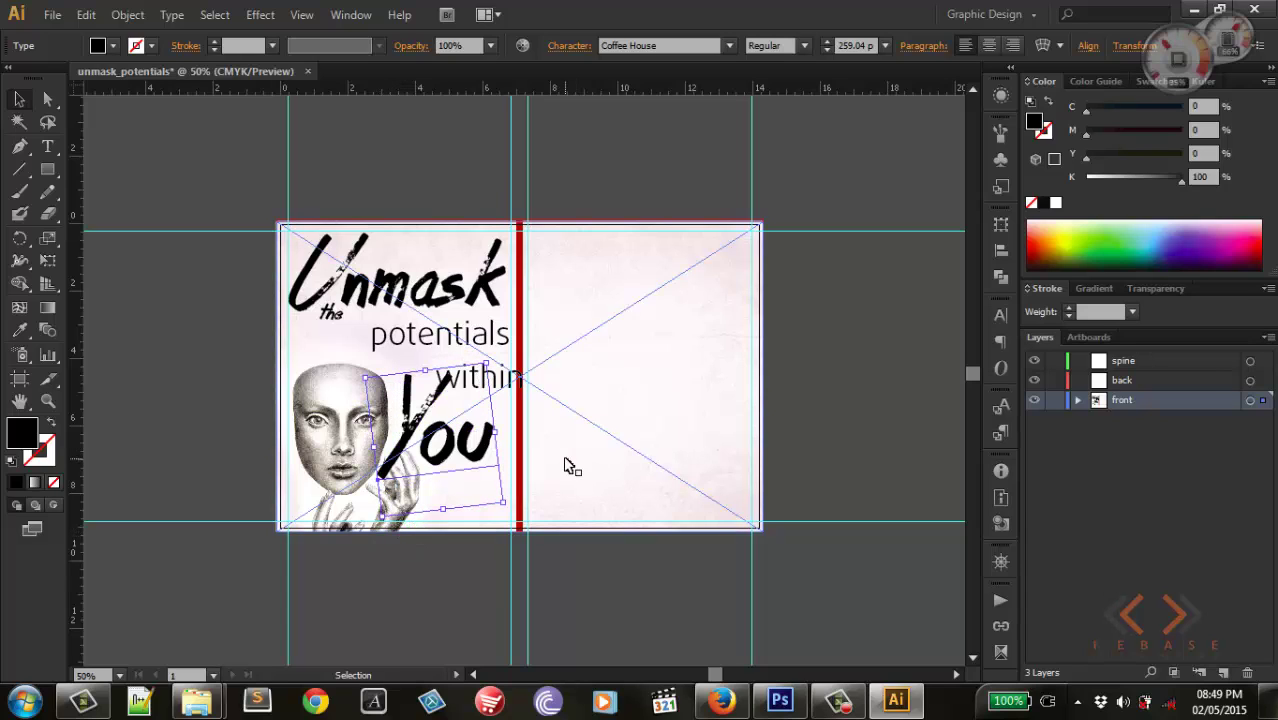
{"action": "key", "text": "shift+Right"}
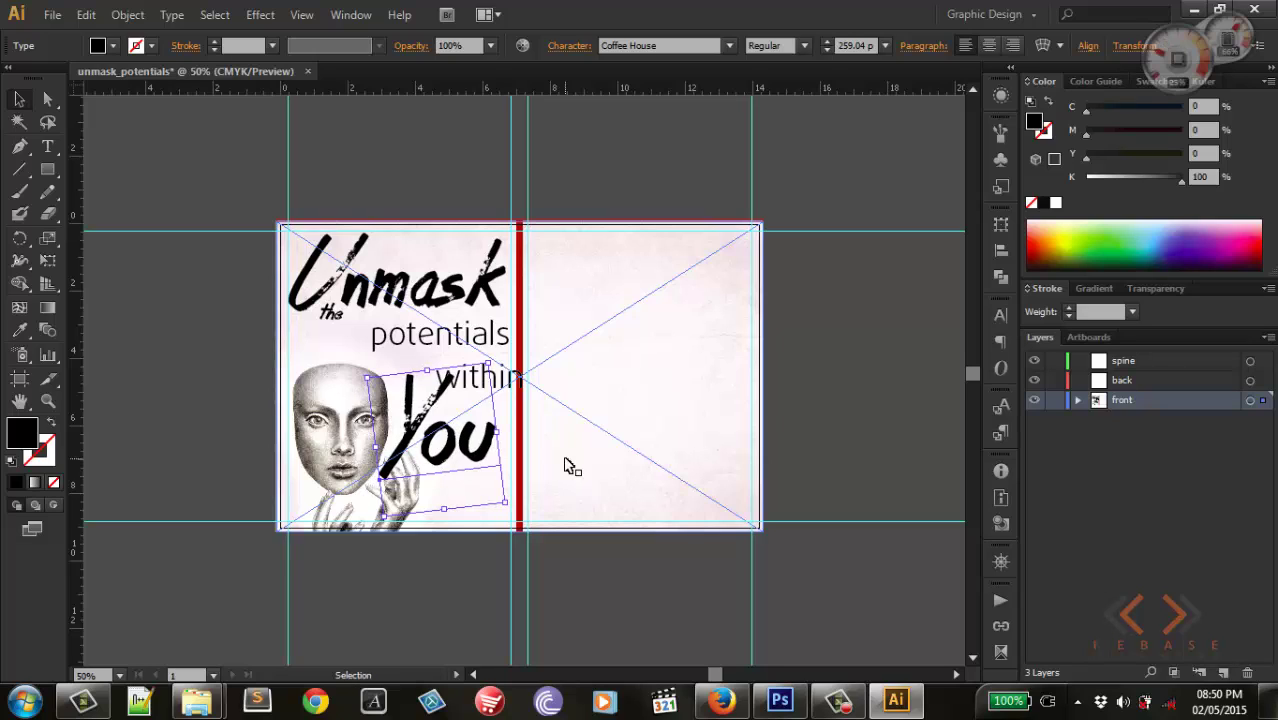
Step: Resize 'within' to 30 pt and nudge it up and right, right-aligned under 'potentials'
{"action": "left_click", "coordinate": [549, 362], "text": "shift"}
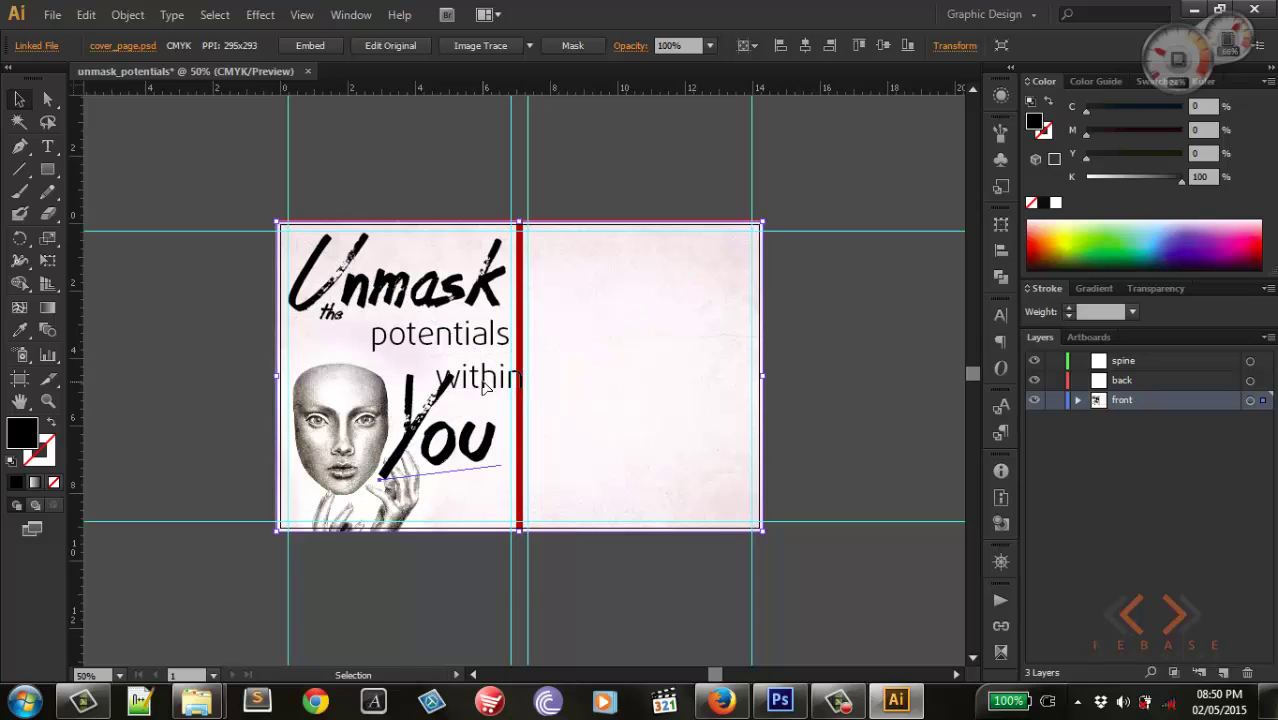
{"action": "left_click", "coordinate": [502, 385]}
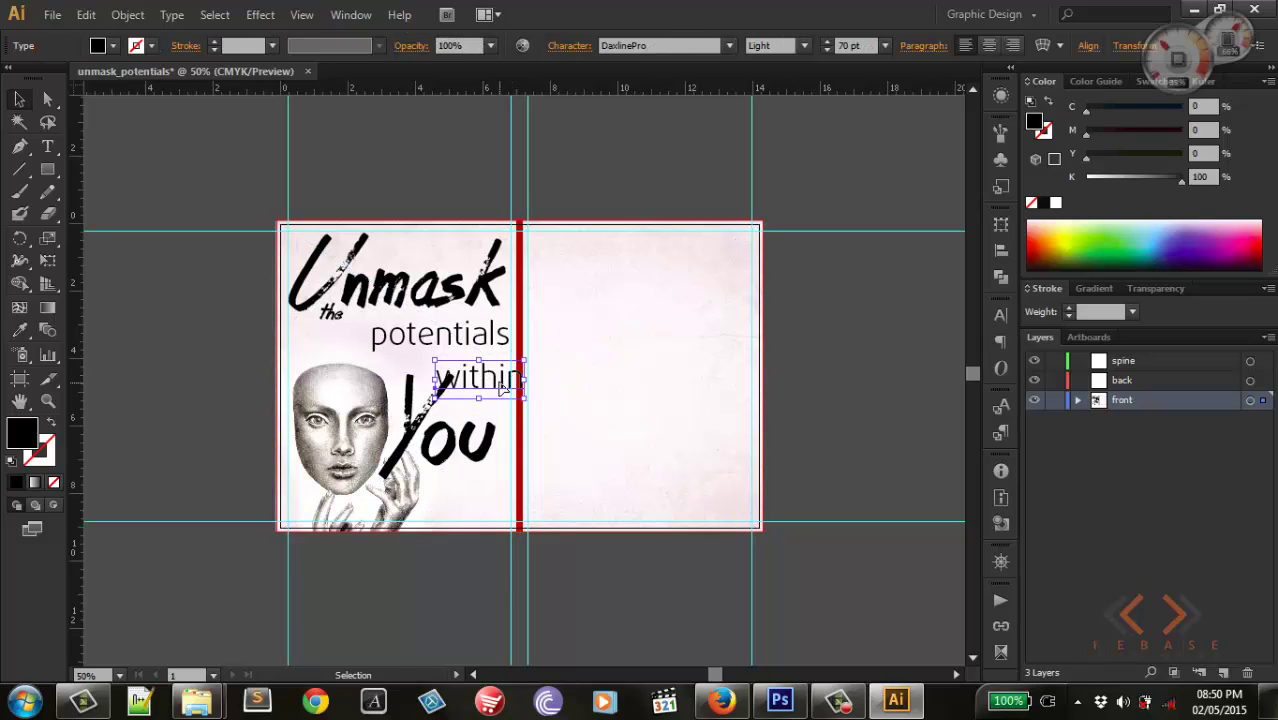
{"action": "left_click", "coordinate": [855, 45]}
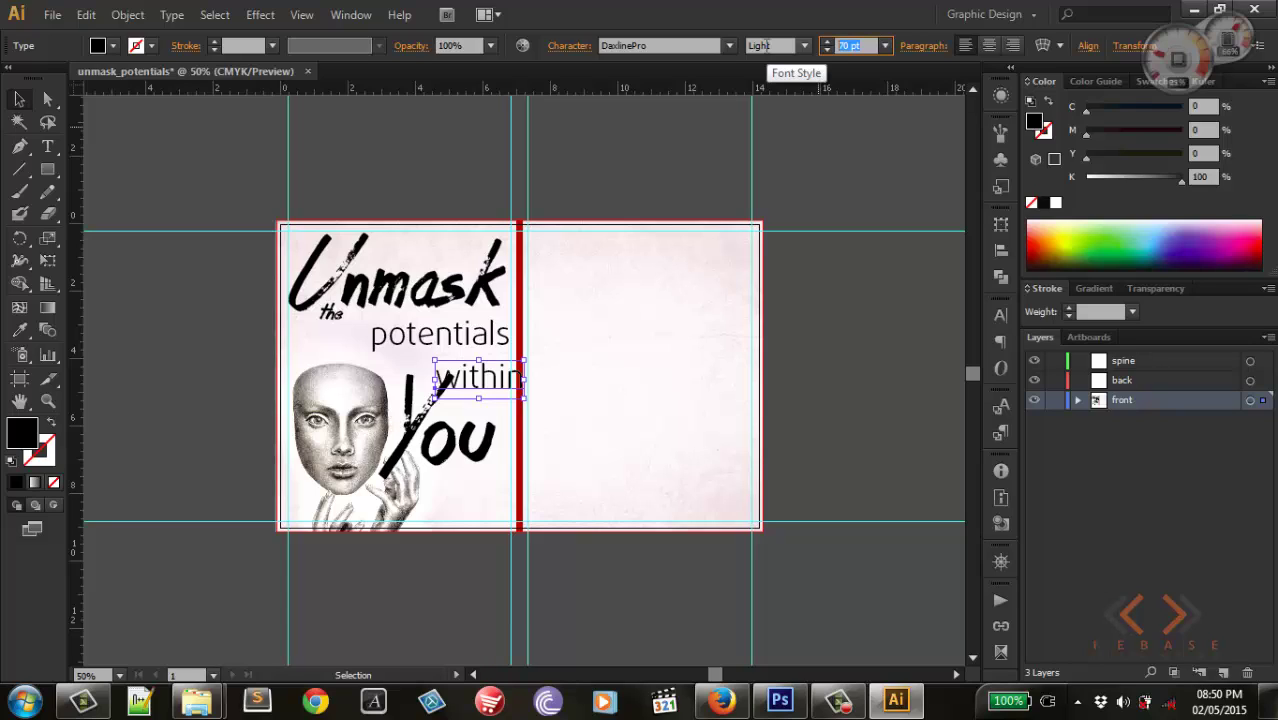
{"action": "type", "text": "30"}
{"action": "key", "text": "Return"}
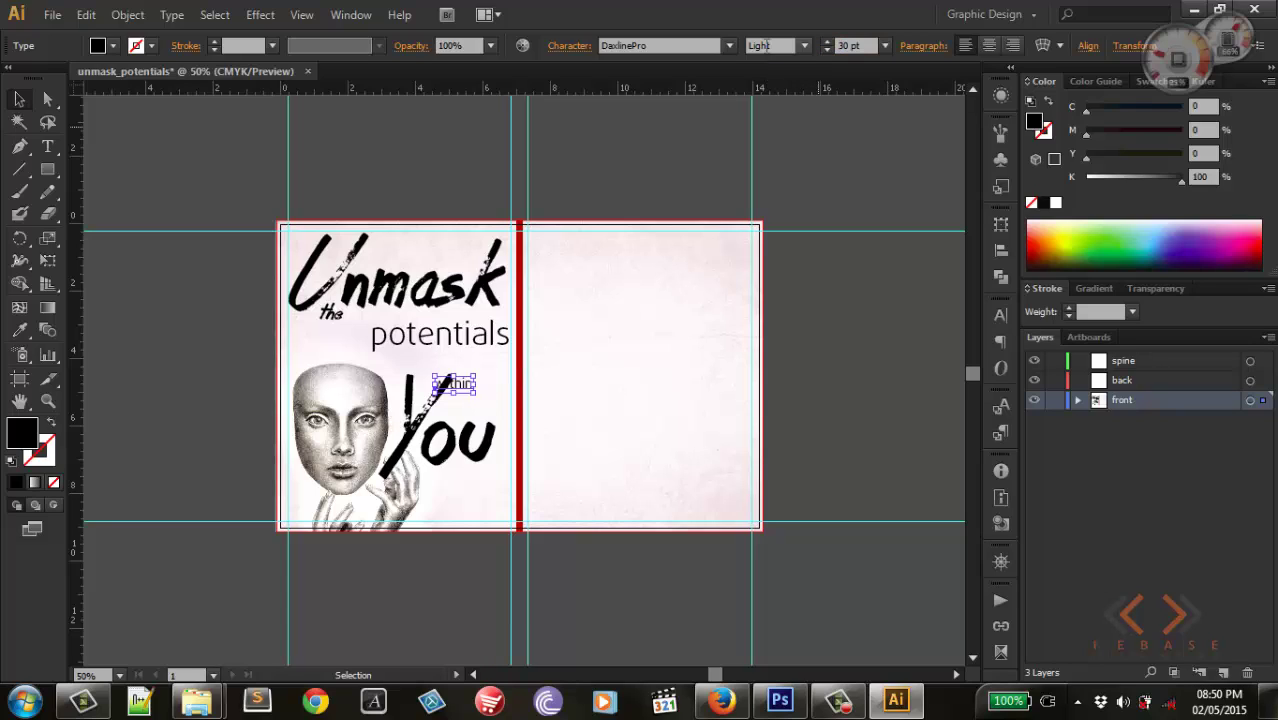
{"action": "key", "text": "Up"}
{"action": "key", "text": "Up"}
{"action": "key", "text": "Up"}
{"action": "key", "text": "Up"}
{"action": "key", "text": "Up"}
{"action": "key", "text": "Up"}
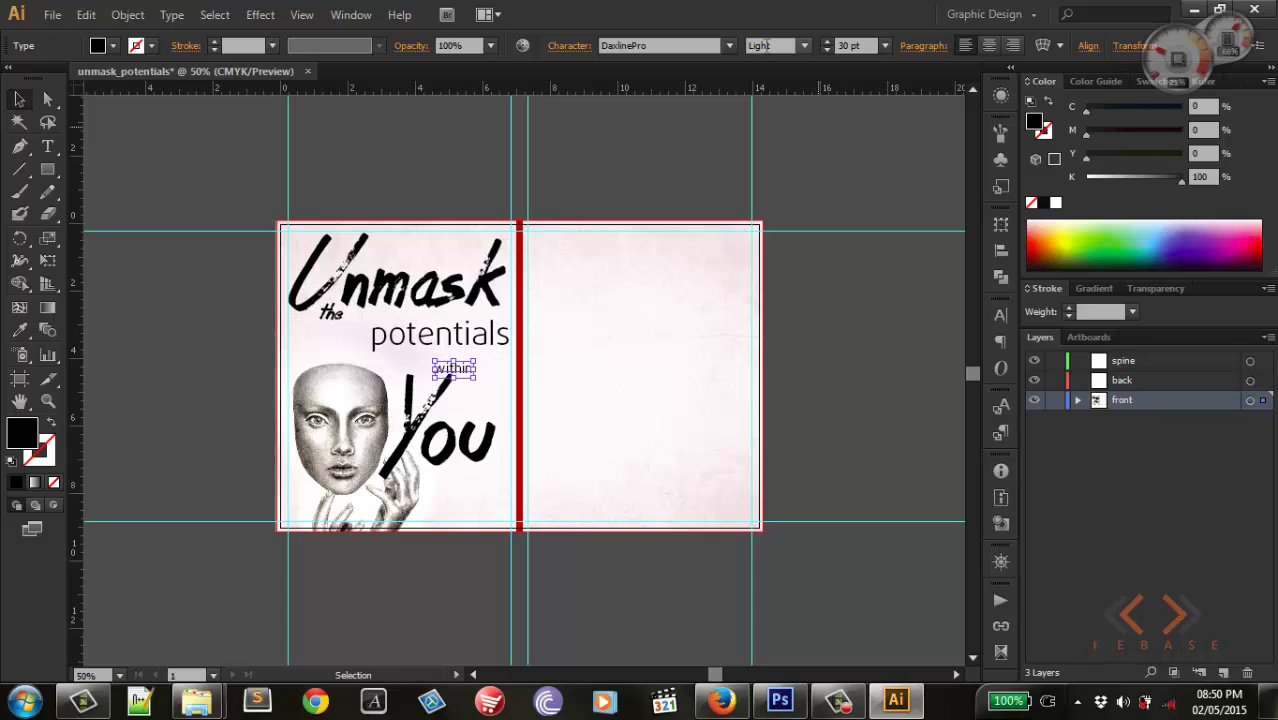
{"action": "key", "text": "Up"}
{"action": "key", "text": "Up"}
{"action": "key", "text": "Up"}
{"action": "key", "text": "Up"}
{"action": "key", "text": "Up"}
{"action": "key", "text": "Up"}
{"action": "key", "text": "Right"}
{"action": "key", "text": "Right"}
{"action": "key", "text": "Right"}
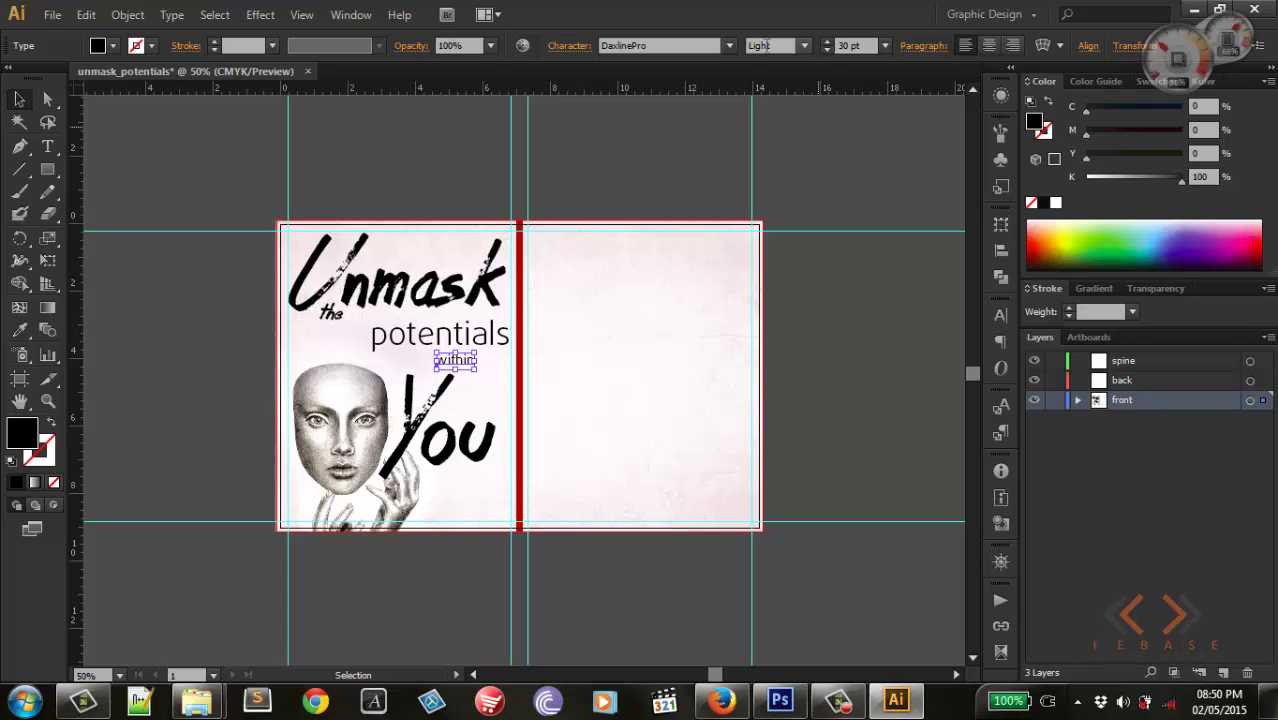
{"action": "key", "text": "Right"}
{"action": "key", "text": "Right"}
{"action": "key", "text": "Right"}
{"action": "key", "text": "Right"}
{"action": "key", "text": "Right"}
{"action": "key", "text": "Right"}
{"action": "key", "text": "Right"}
{"action": "key", "text": "Right"}
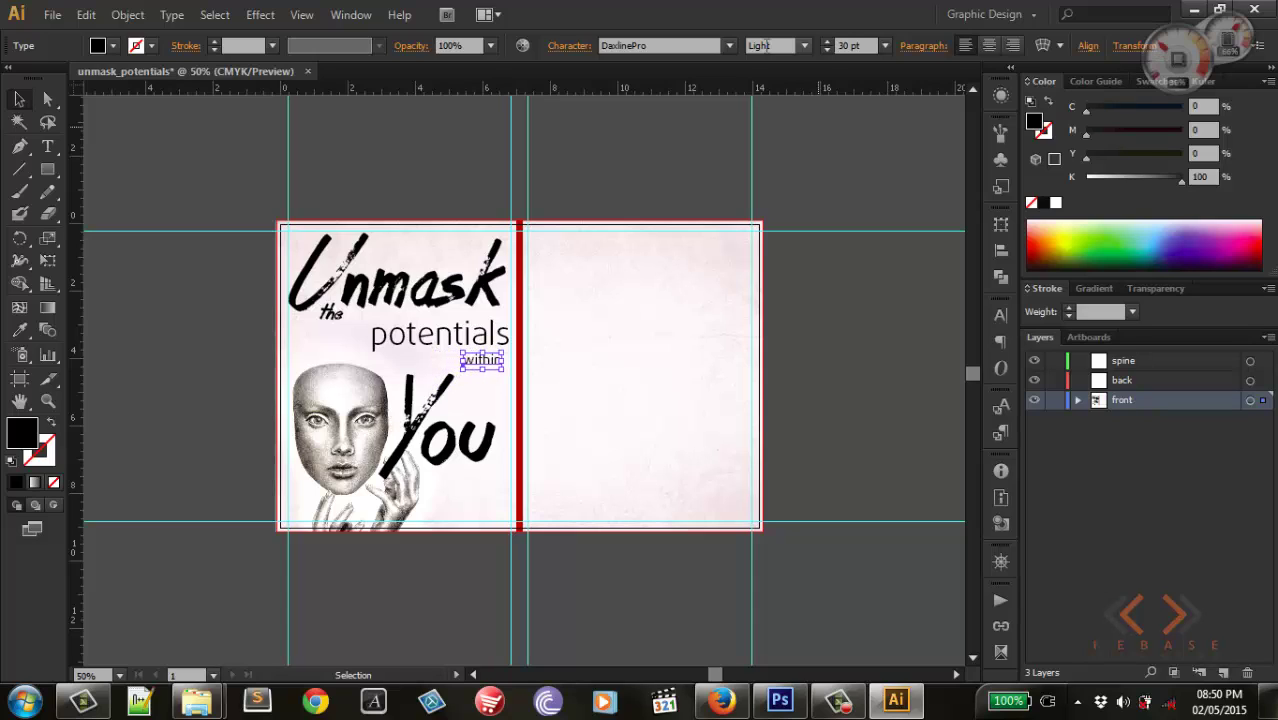
{"action": "key", "text": "Right"}
{"action": "key", "text": "Right"}
{"action": "key", "text": "Right"}
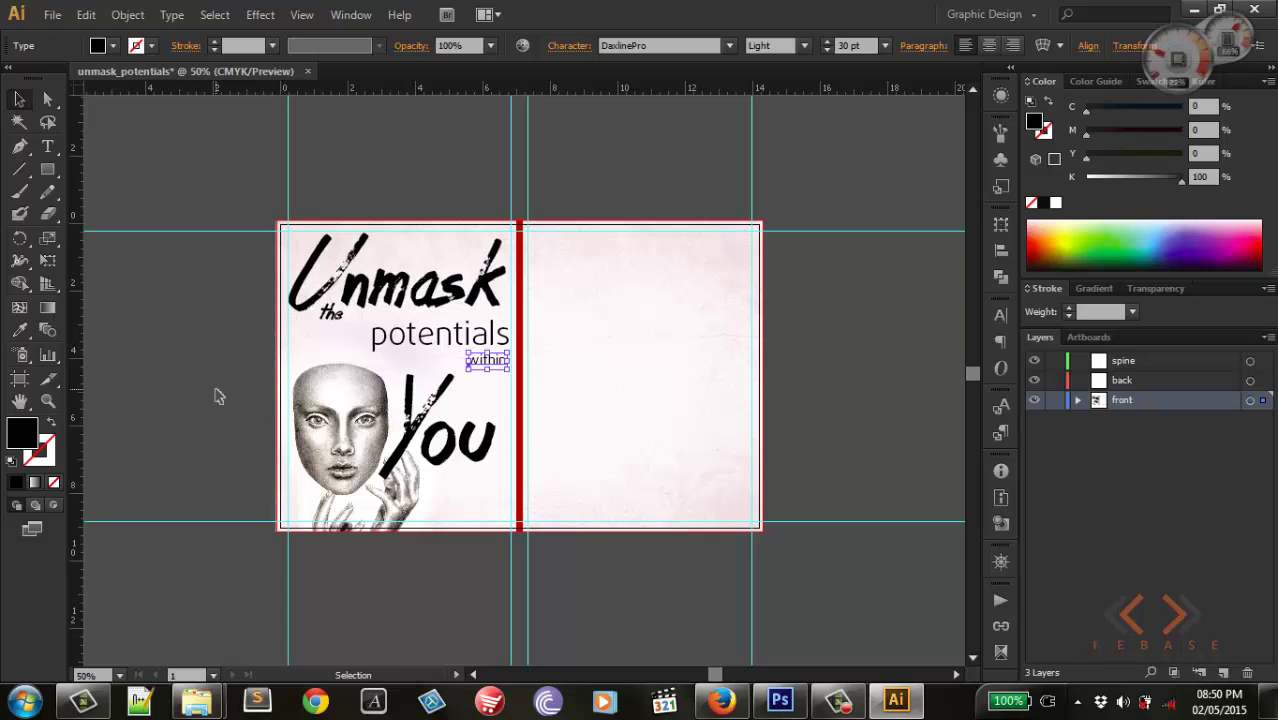
{"action": "left_click", "coordinate": [219, 396]}
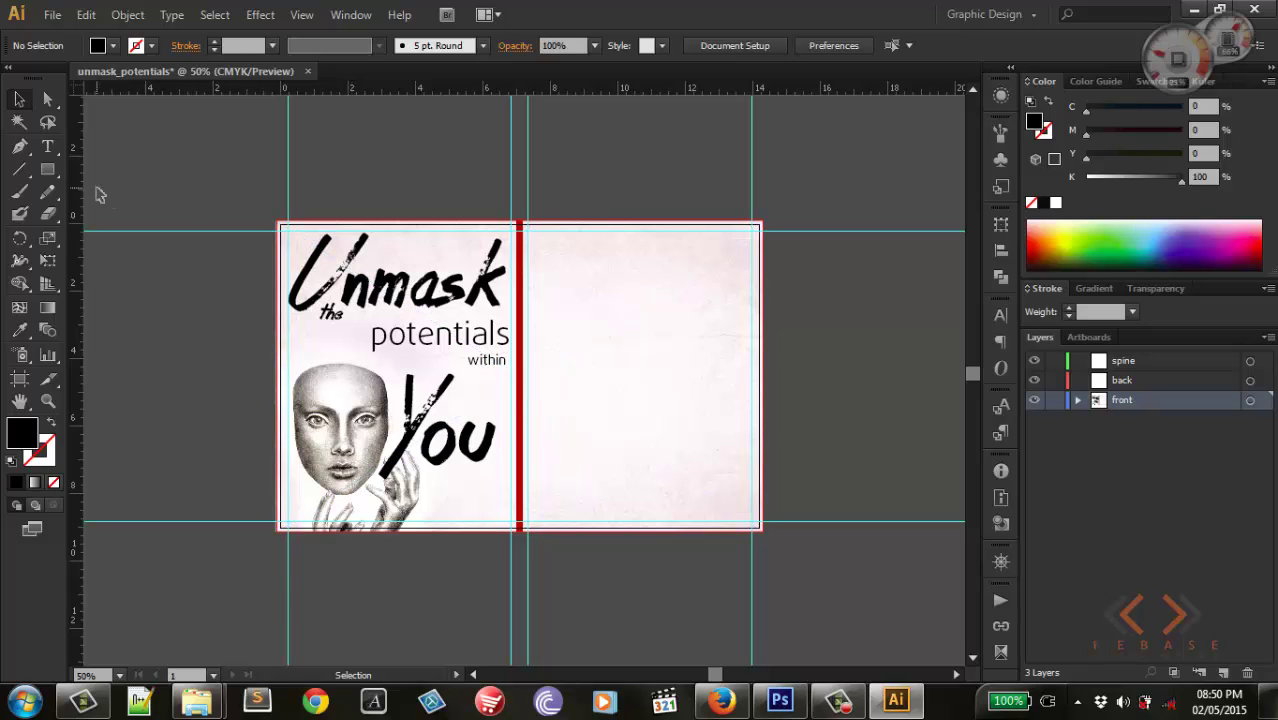
Step: Recolour 'Unmask' and then 'You' by sampling the spine's red with the Eyedropper
{"action": "left_click", "coordinate": [402, 285]}
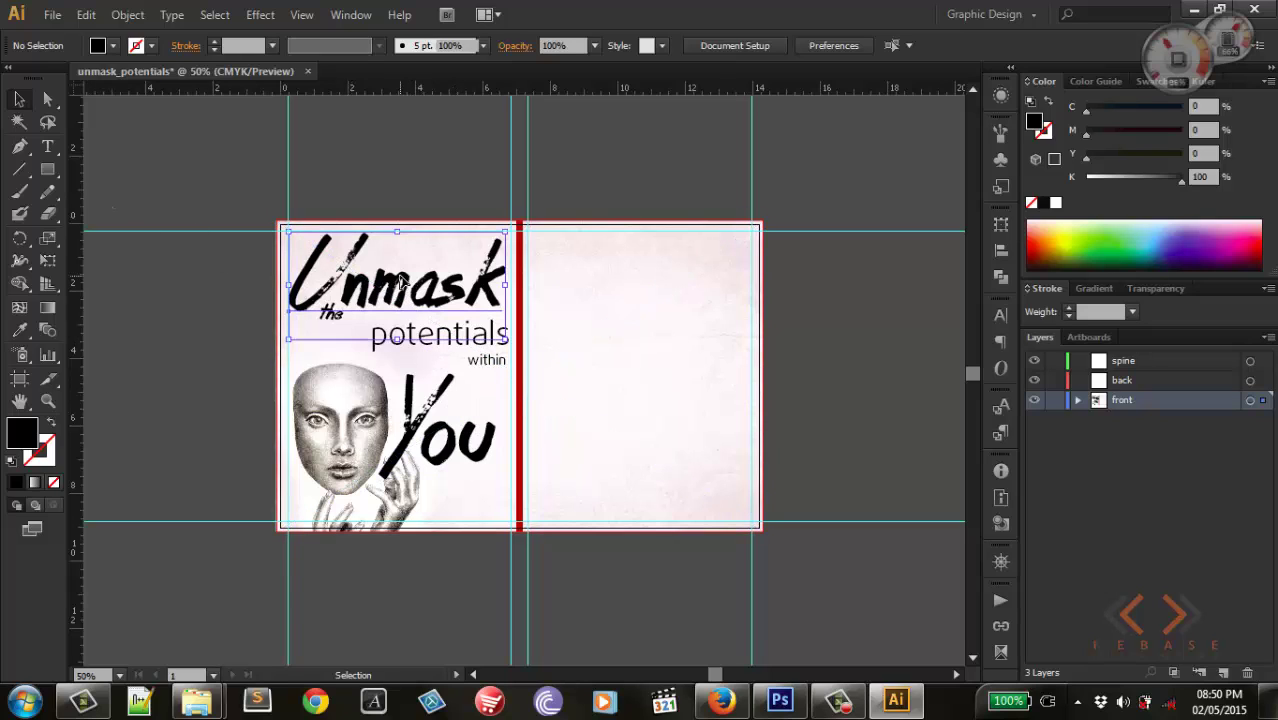
{"action": "left_click", "coordinate": [19, 330]}
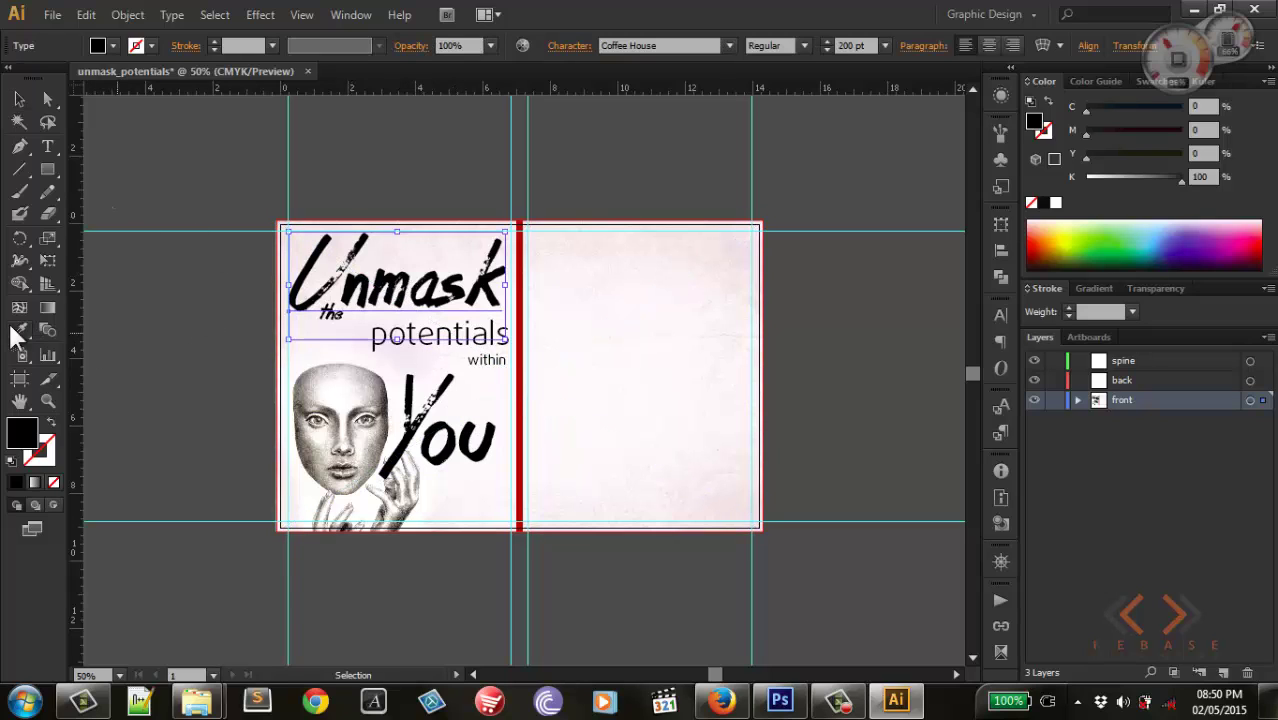
{"action": "left_click", "coordinate": [525, 319]}
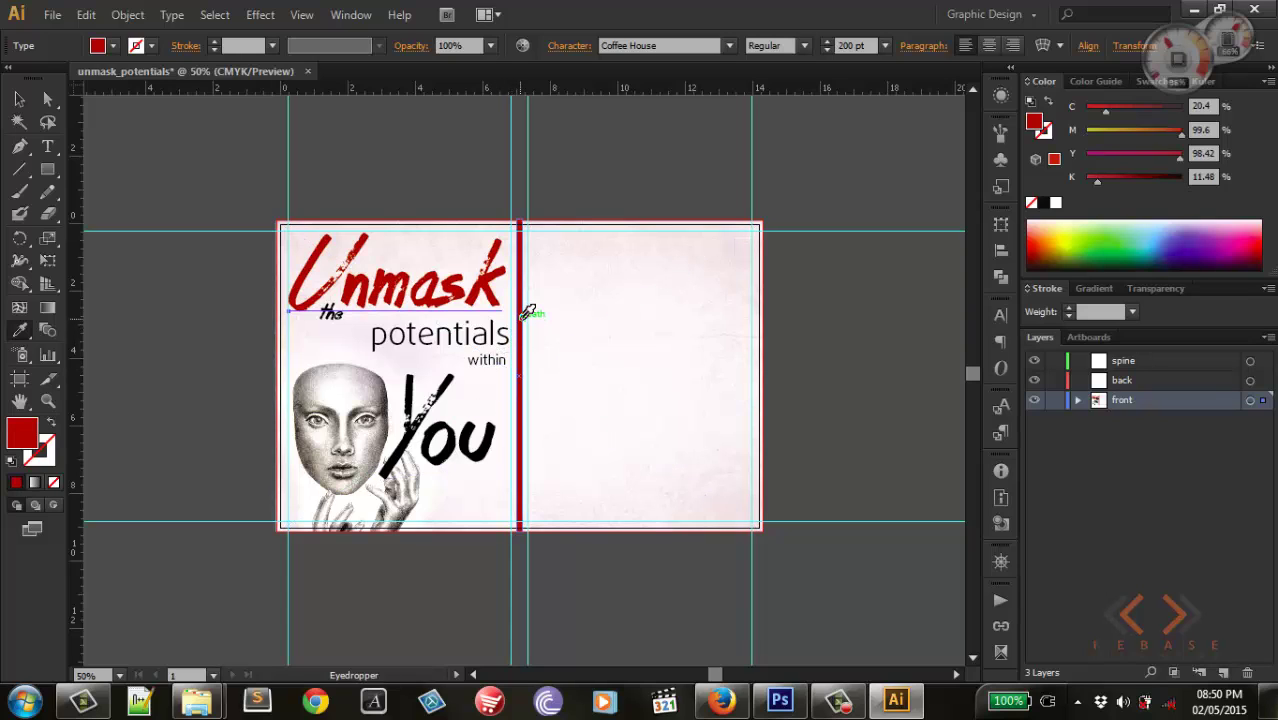
{"action": "key", "text": "v"}
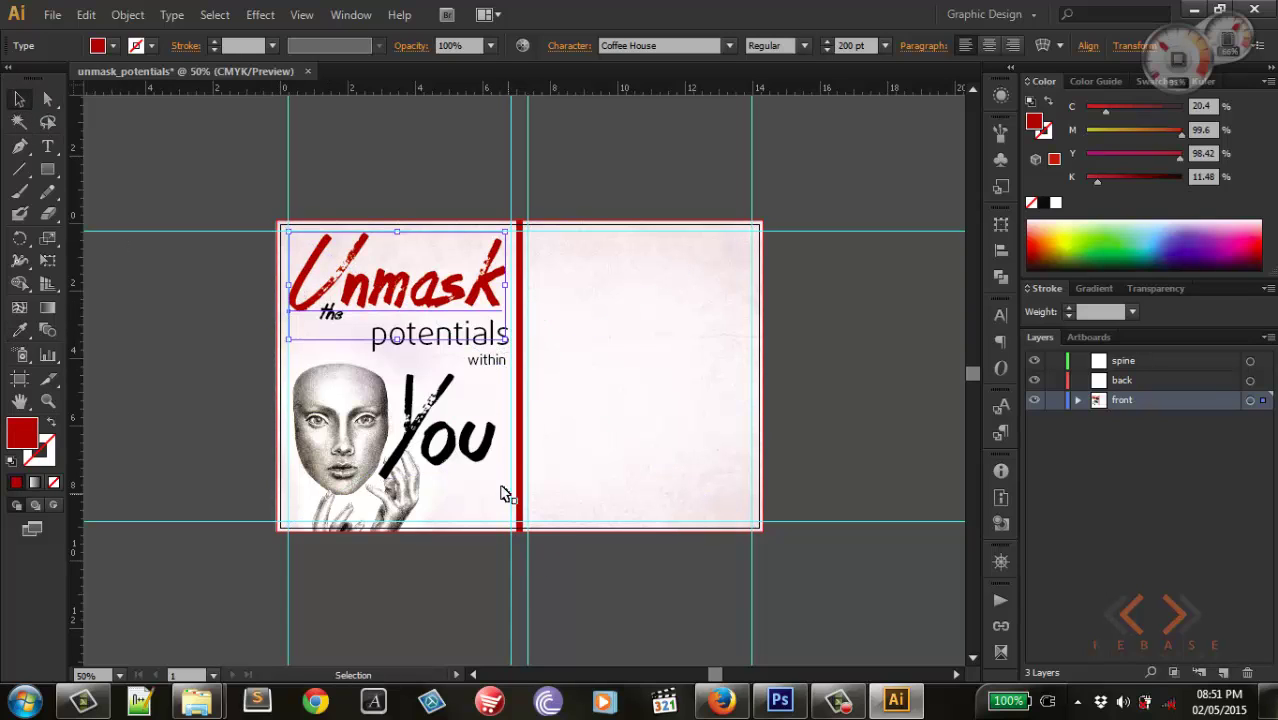
{"action": "left_click", "coordinate": [500, 482]}
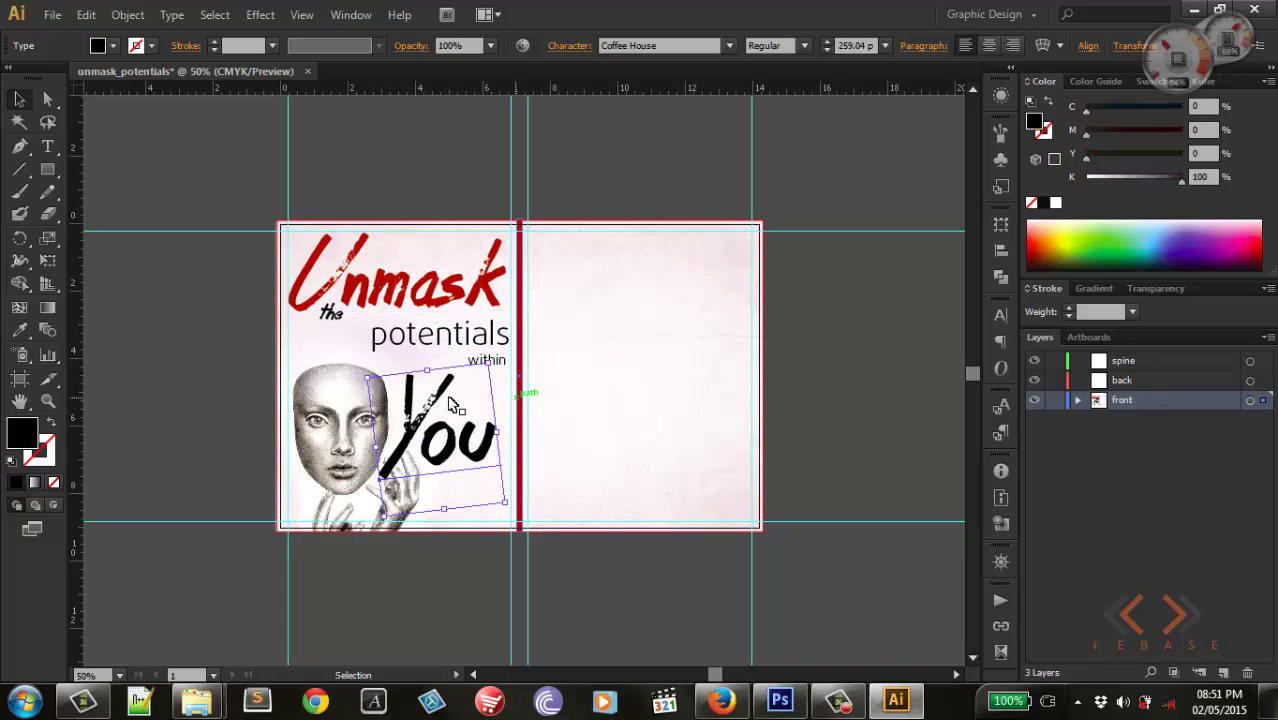
{"action": "left_click", "coordinate": [19, 330]}
{"action": "left_click", "coordinate": [519, 344]}
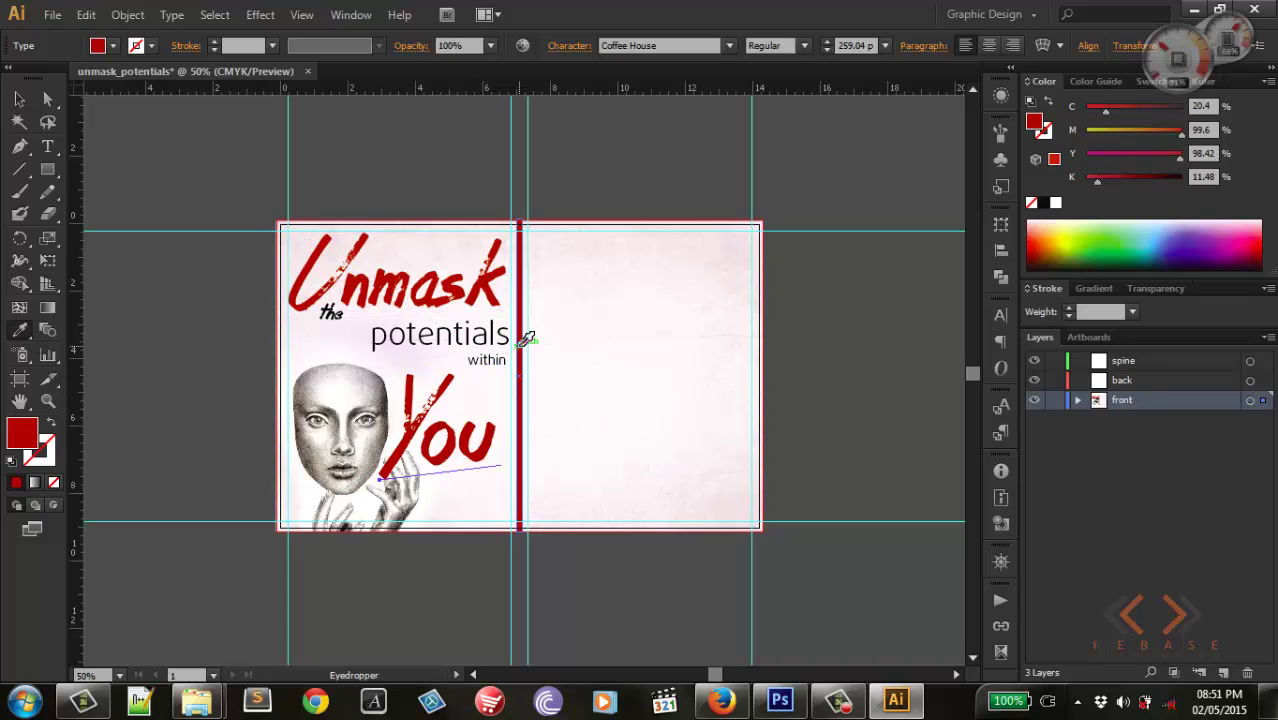
{"action": "left_click", "coordinate": [19, 100]}
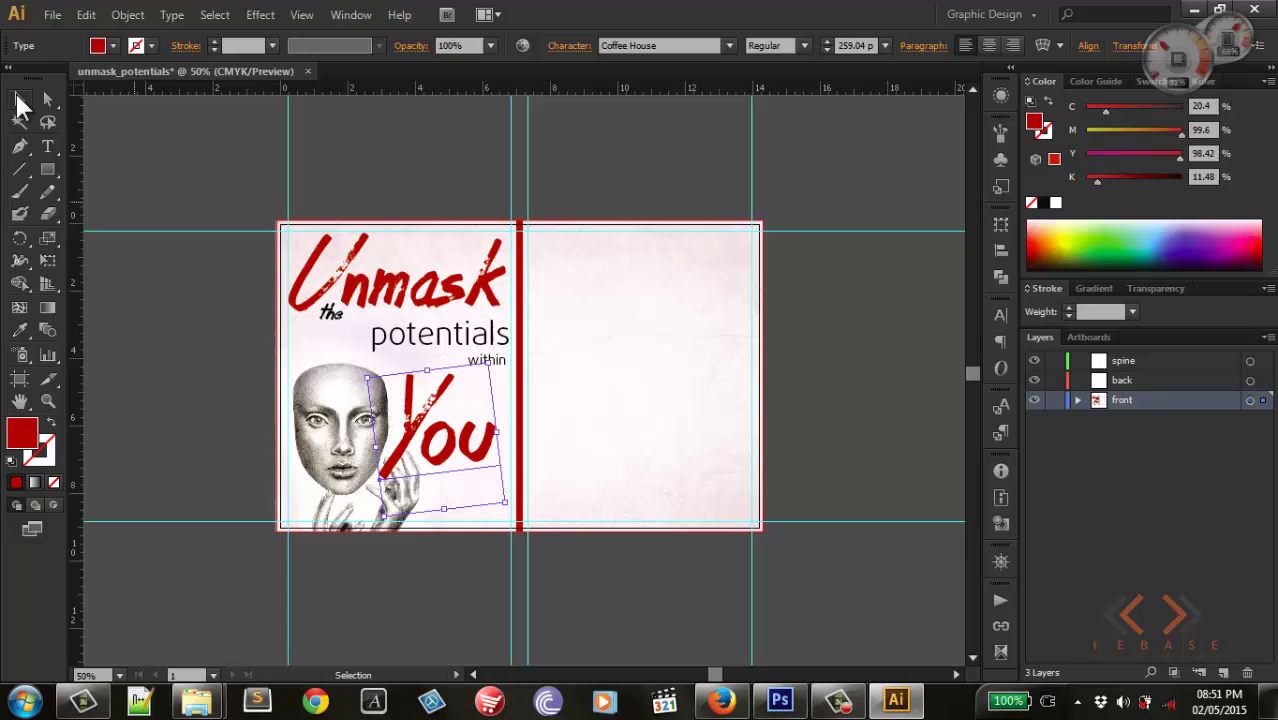
{"action": "left_click", "coordinate": [199, 377]}
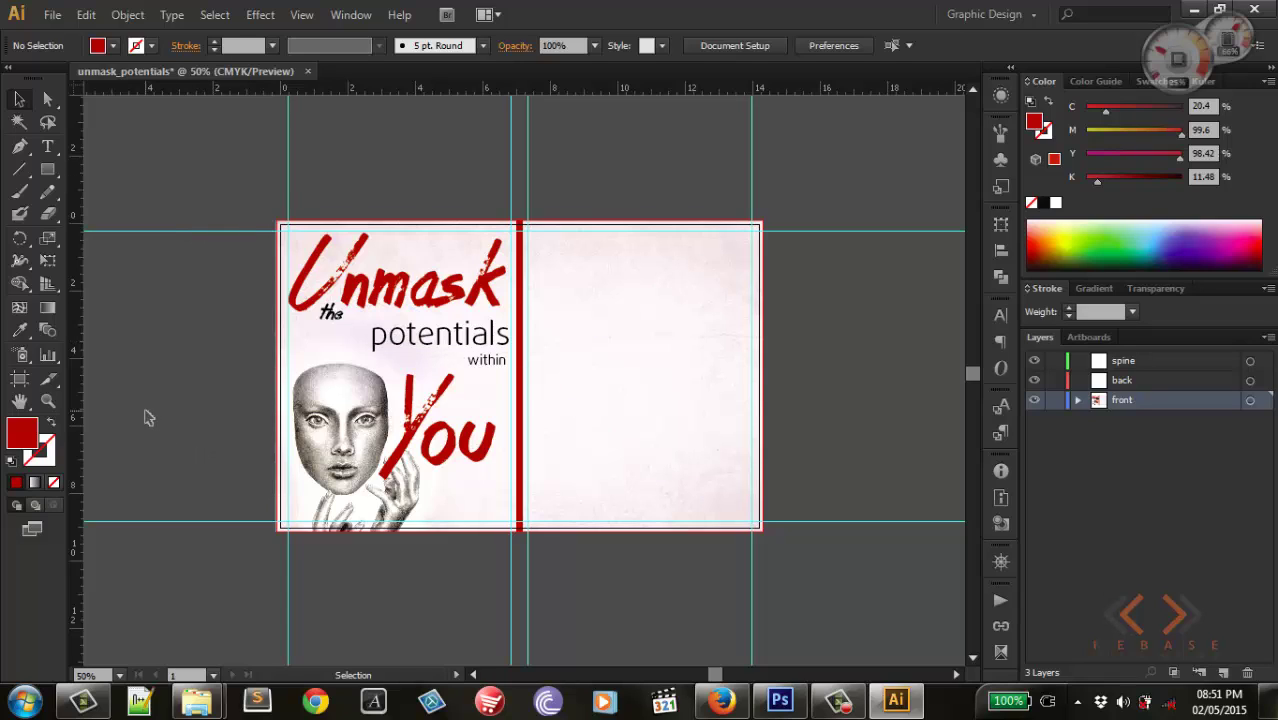
Step: Draw a red rectangle over the word 'potentials' and stretch it slightly taller
{"action": "left_click", "coordinate": [49, 168]}
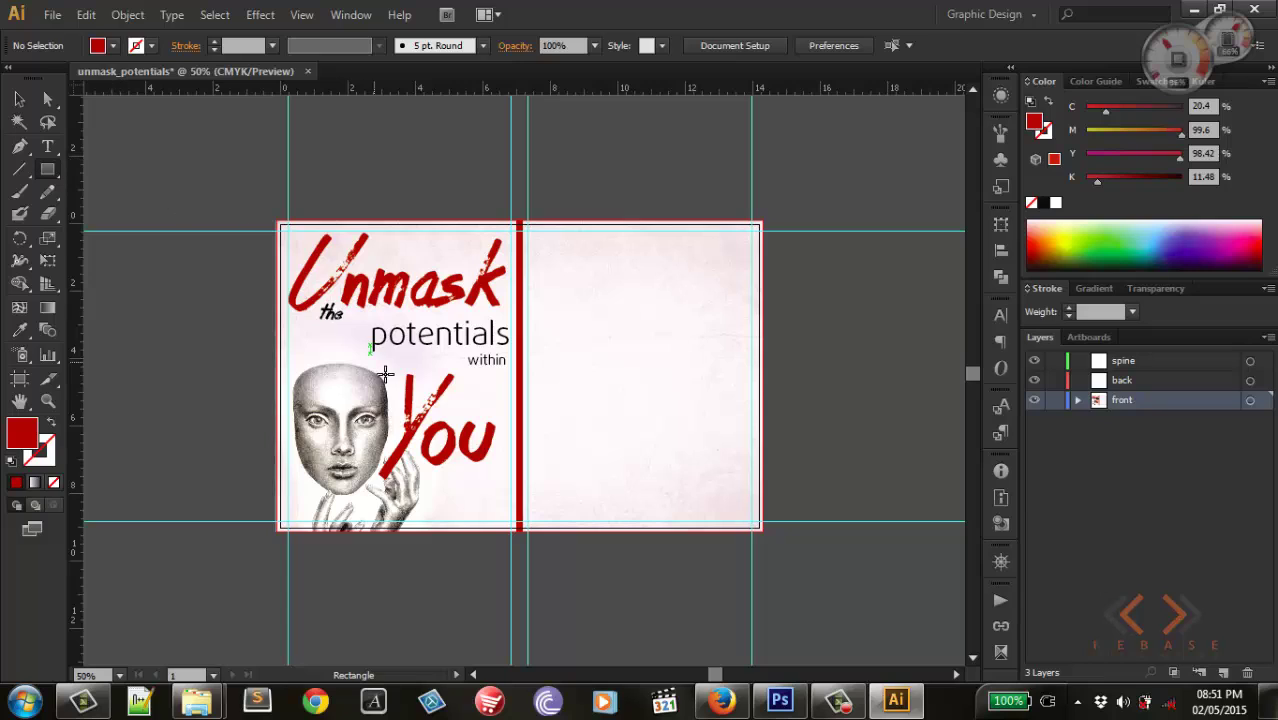
{"action": "left_click_drag", "start_coordinate": [366, 331], "coordinate": [510, 356]}
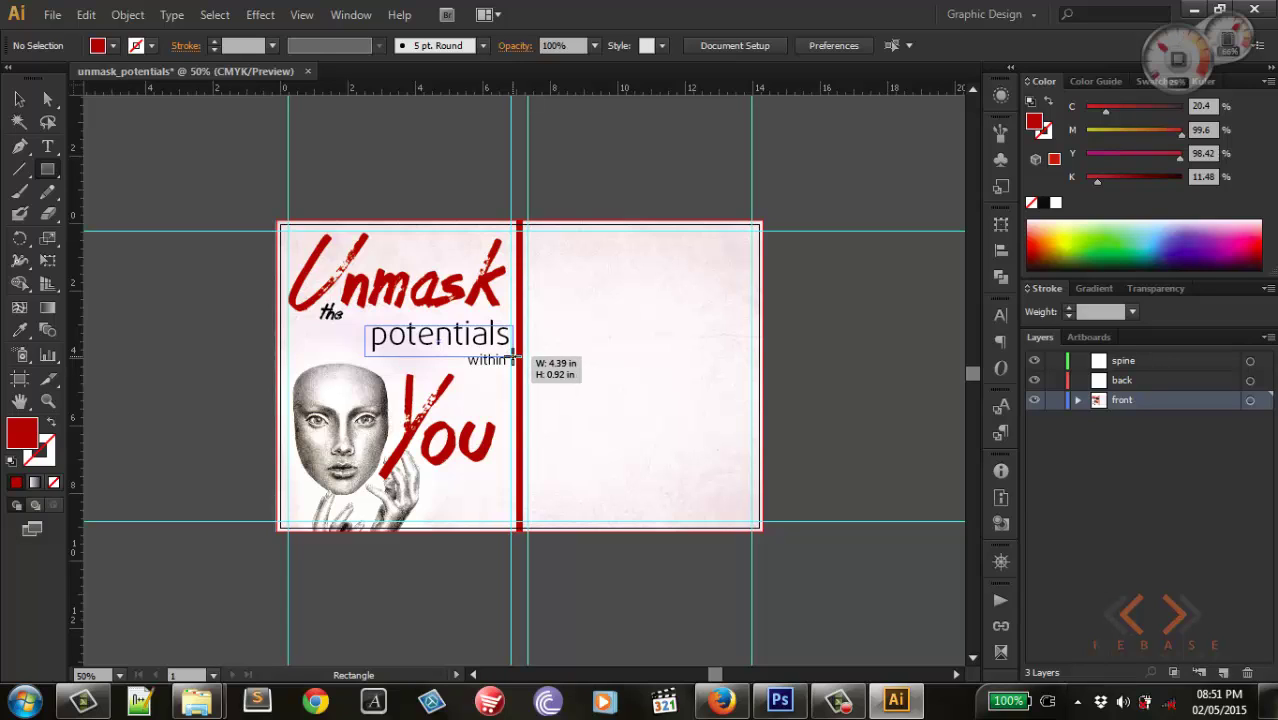
{"action": "left_click_drag", "start_coordinate": [510, 357], "coordinate": [512, 352]}
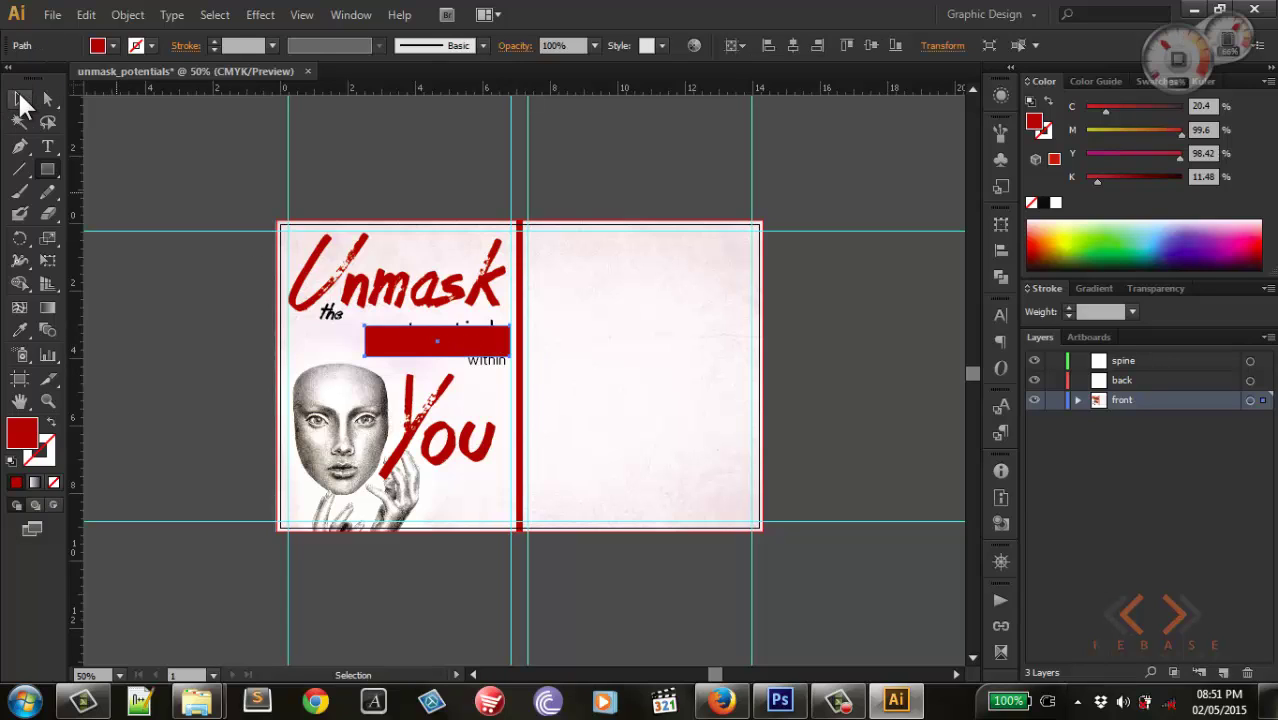
{"action": "left_click", "coordinate": [19, 99]}
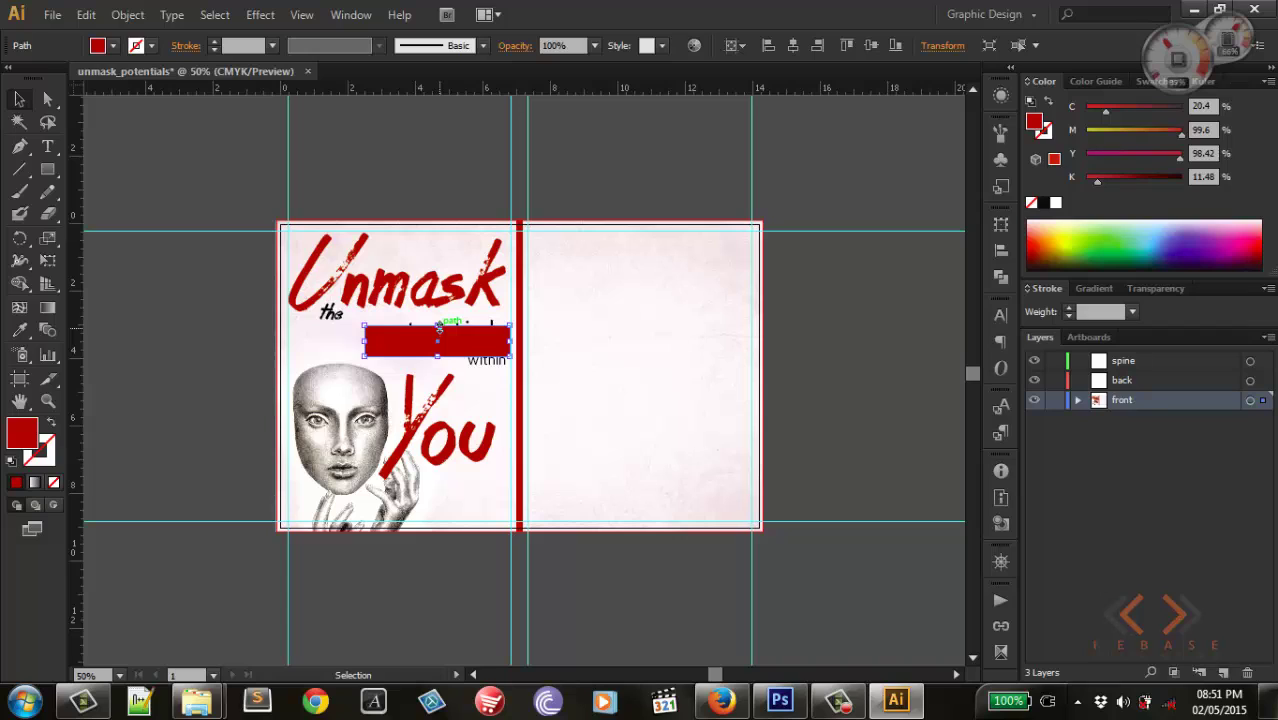
{"action": "left_click_drag", "start_coordinate": [439, 326], "coordinate": [437, 322]}
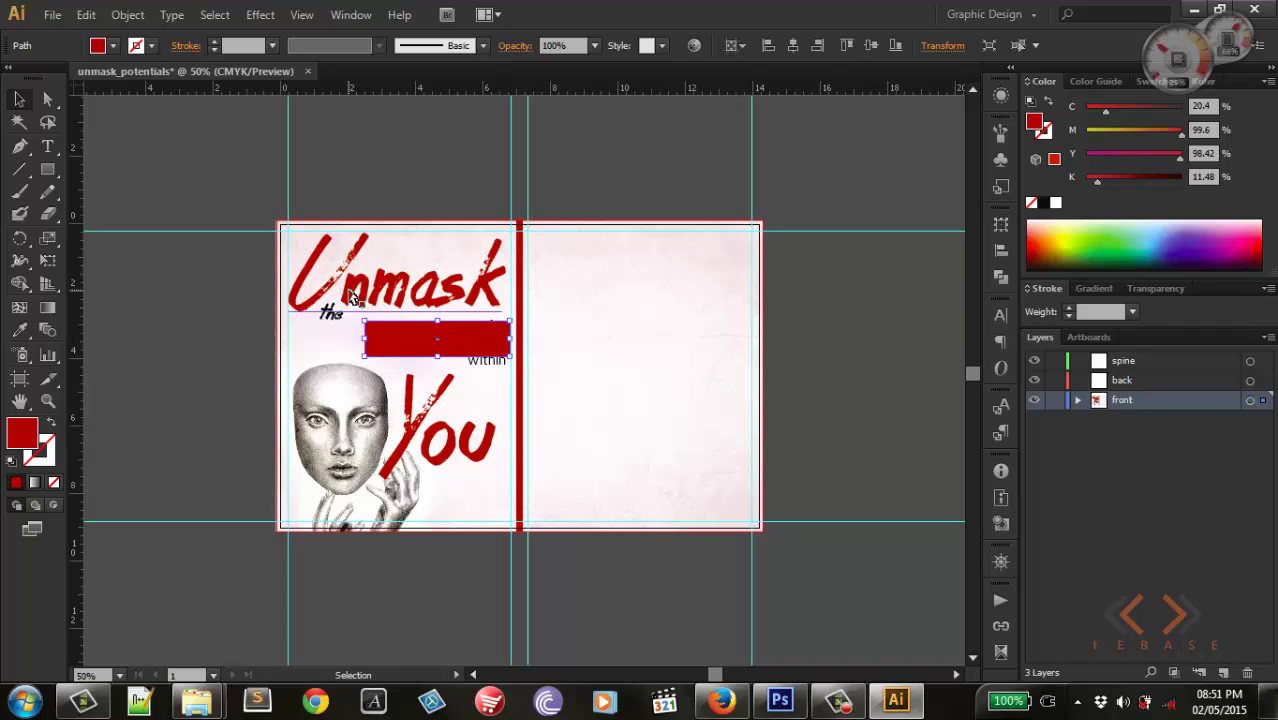
Step: Send the red rectangle backward behind 'potentials' and nudge it up slightly
{"action": "left_click", "coordinate": [128, 14]}
{"action": "mouse_move", "coordinate": [157, 57]}
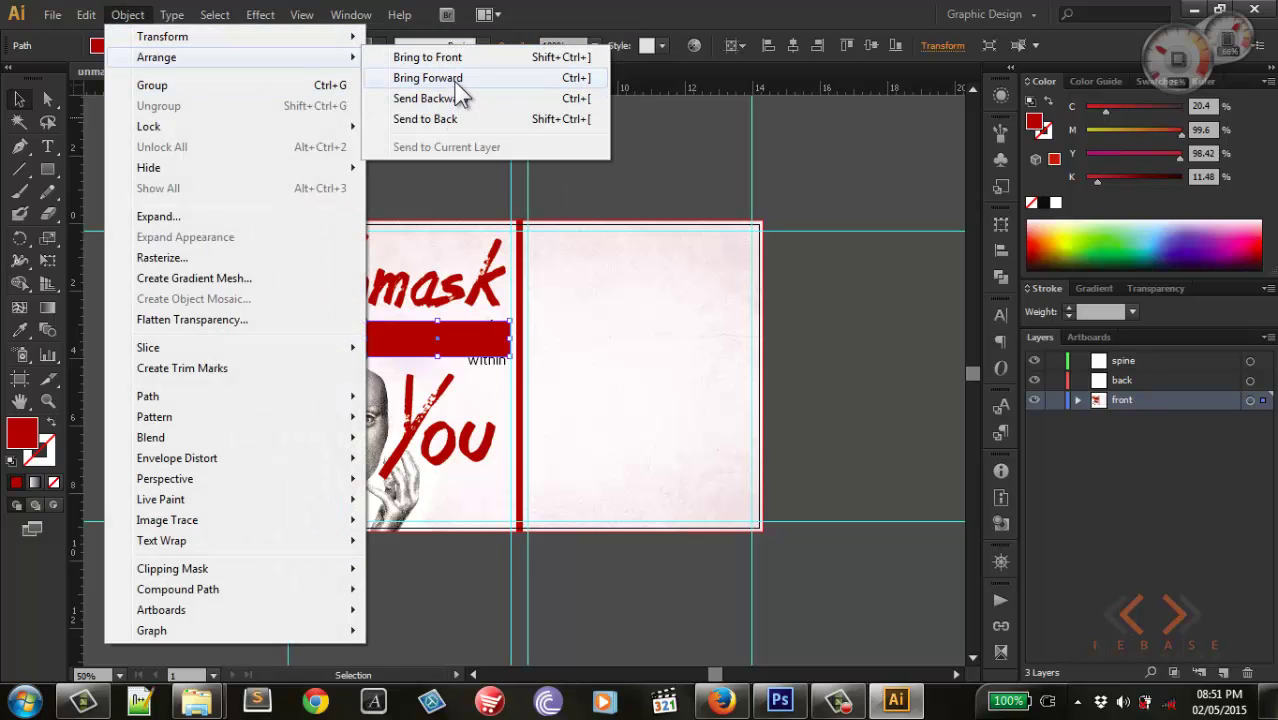
{"action": "left_click", "coordinate": [455, 105]}
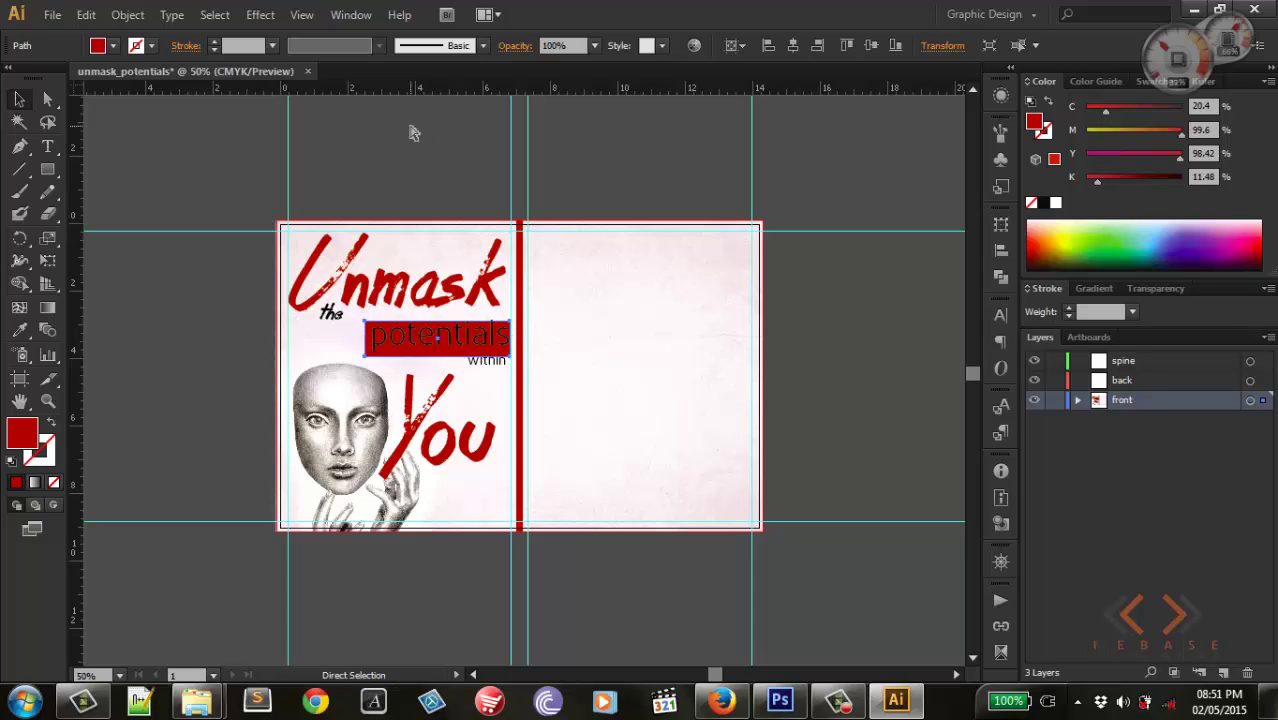
{"action": "key", "text": "v"}
{"action": "key", "text": "Up"}
{"action": "key", "text": "Up"}
{"action": "key", "text": "Up"}
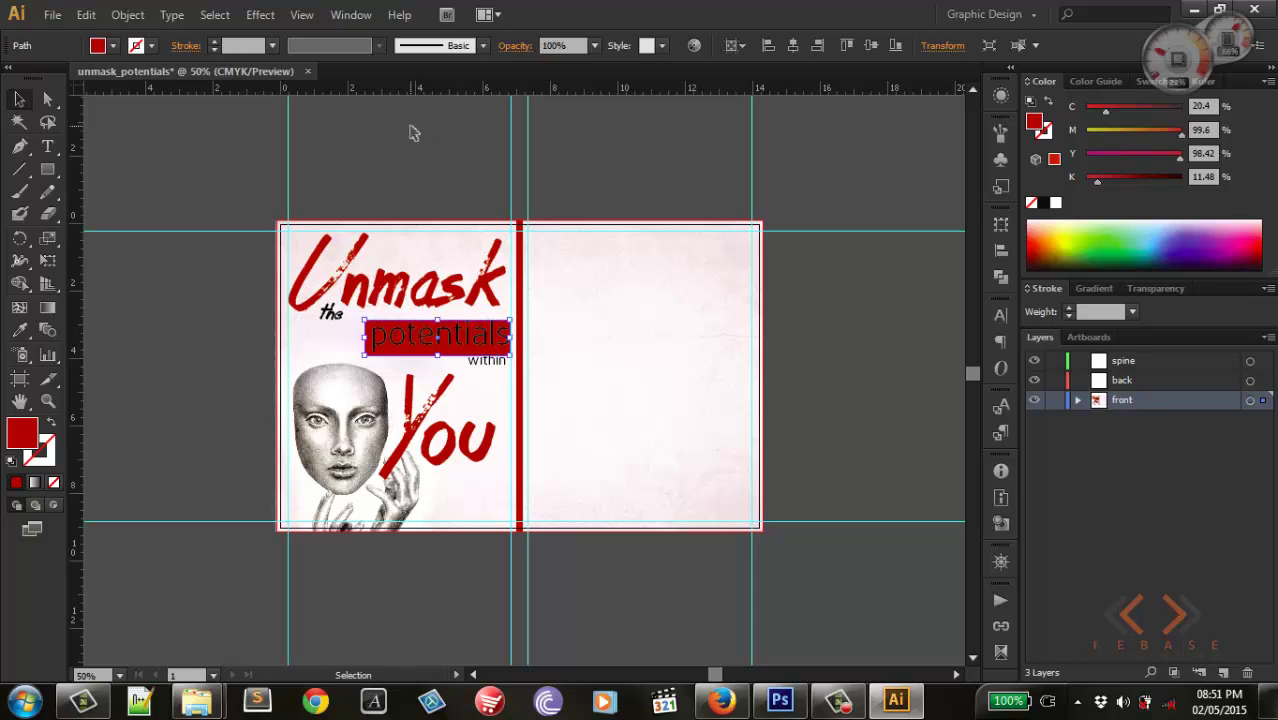
{"action": "key", "text": "Up"}
{"action": "key", "text": "Up"}
{"action": "key", "text": "Up"}
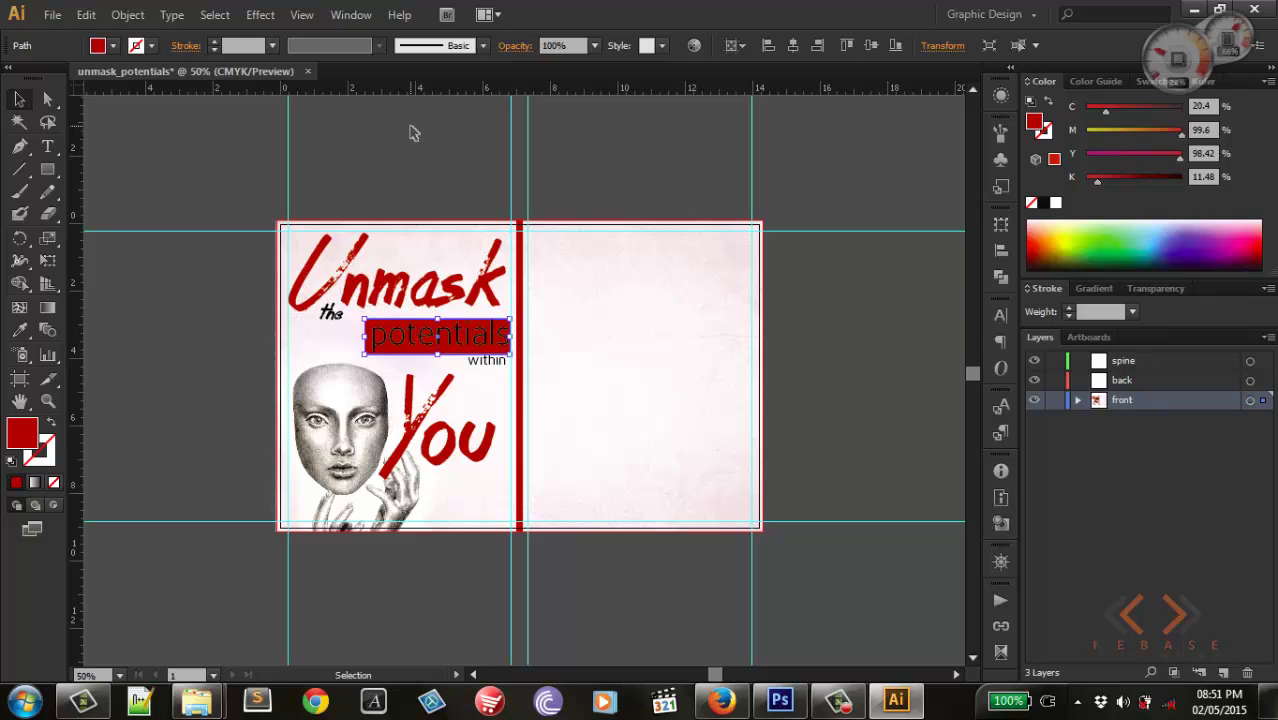
Step: Fill the 'potentials' text with the white swatch from the Swatches panel
{"action": "left_click", "coordinate": [246, 357]}
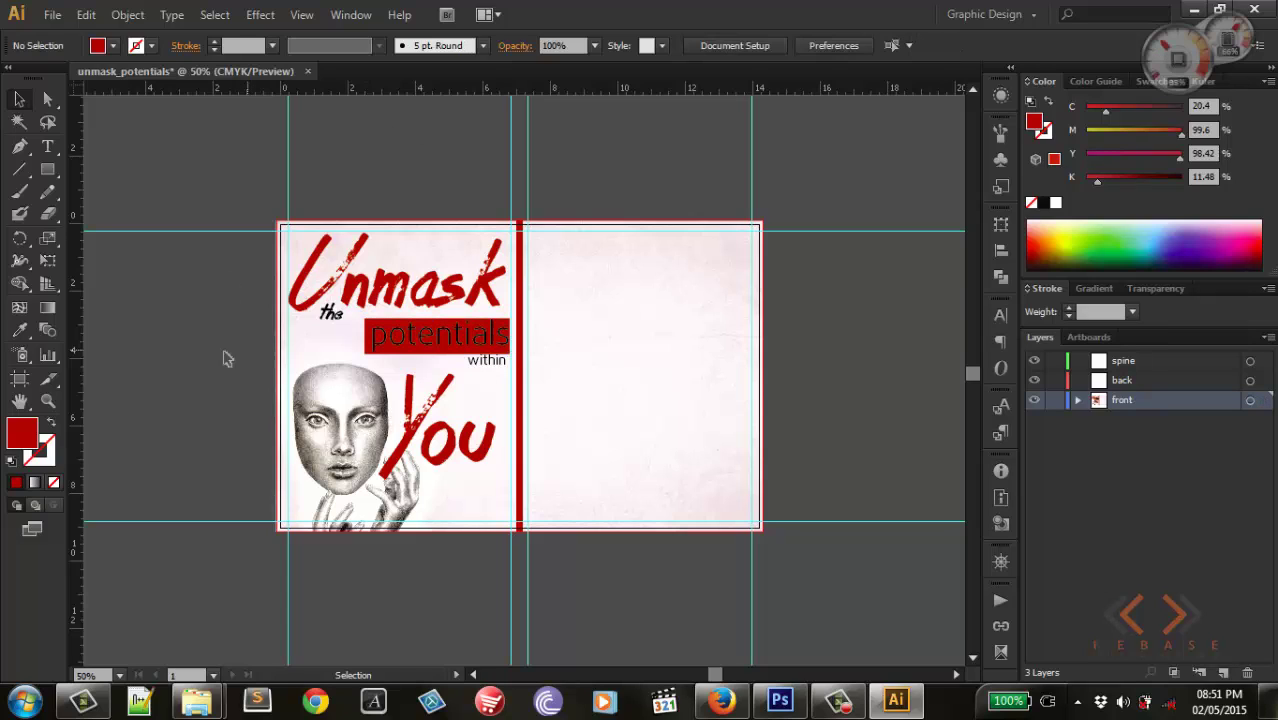
{"action": "left_click", "coordinate": [433, 360]}
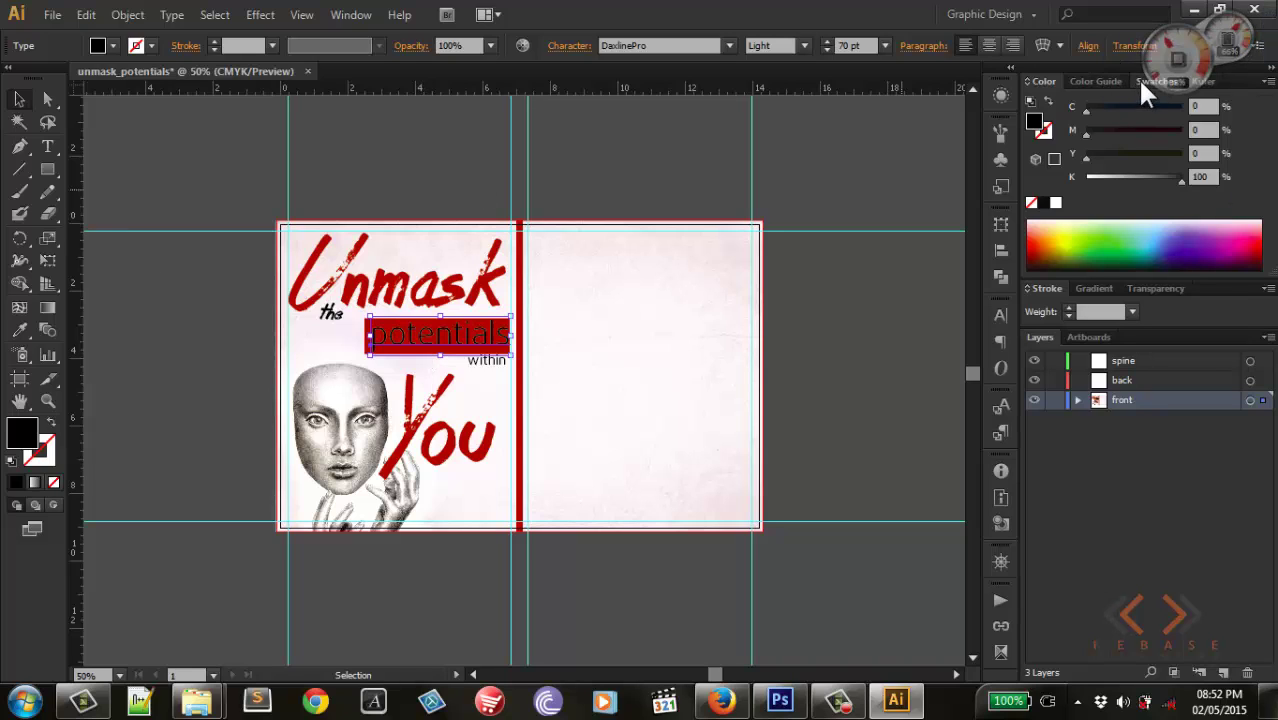
{"action": "left_click", "coordinate": [1140, 80]}
{"action": "left_click", "coordinate": [1069, 105]}
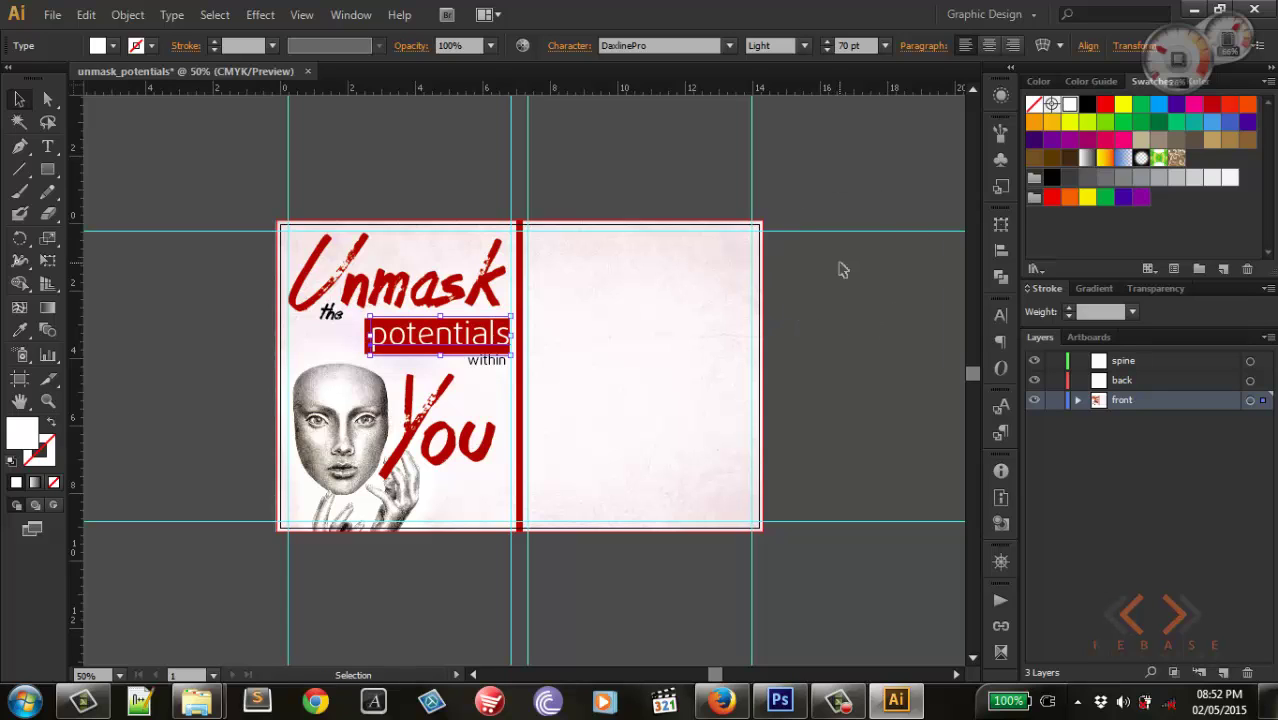
{"action": "left_click", "coordinate": [845, 323]}
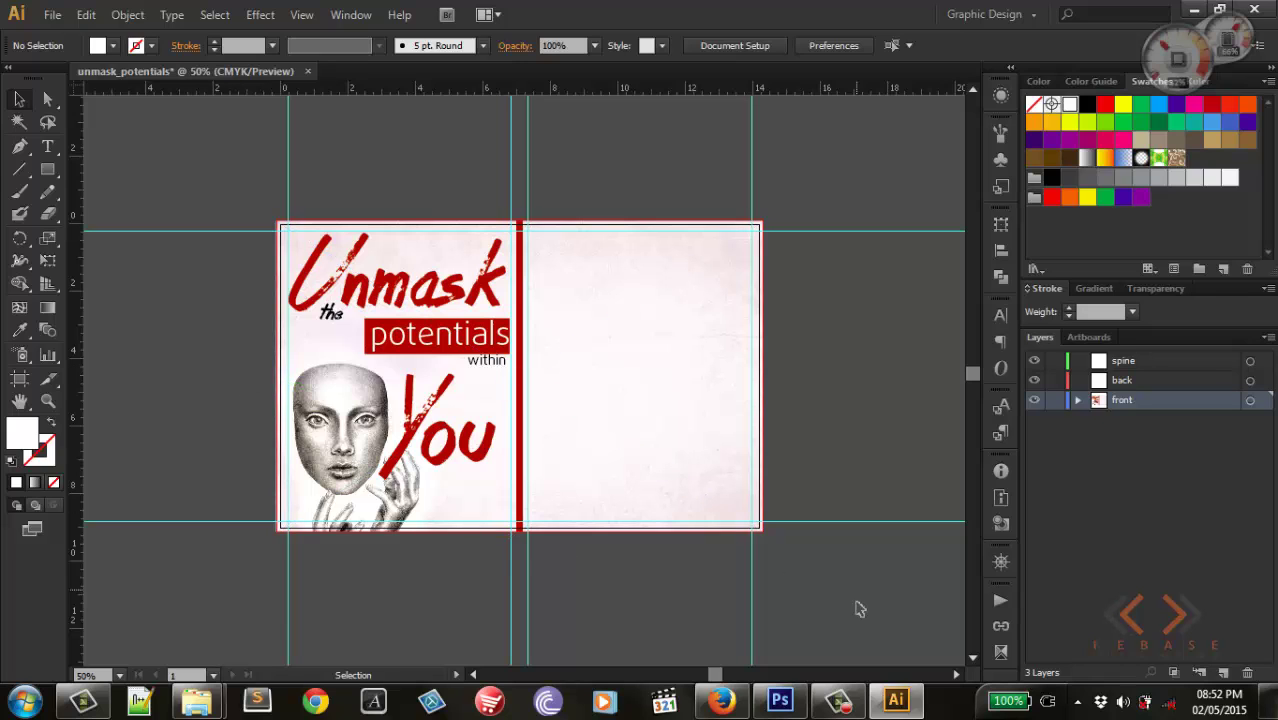
{"action": "mouse_move", "coordinate": [197, 701]}
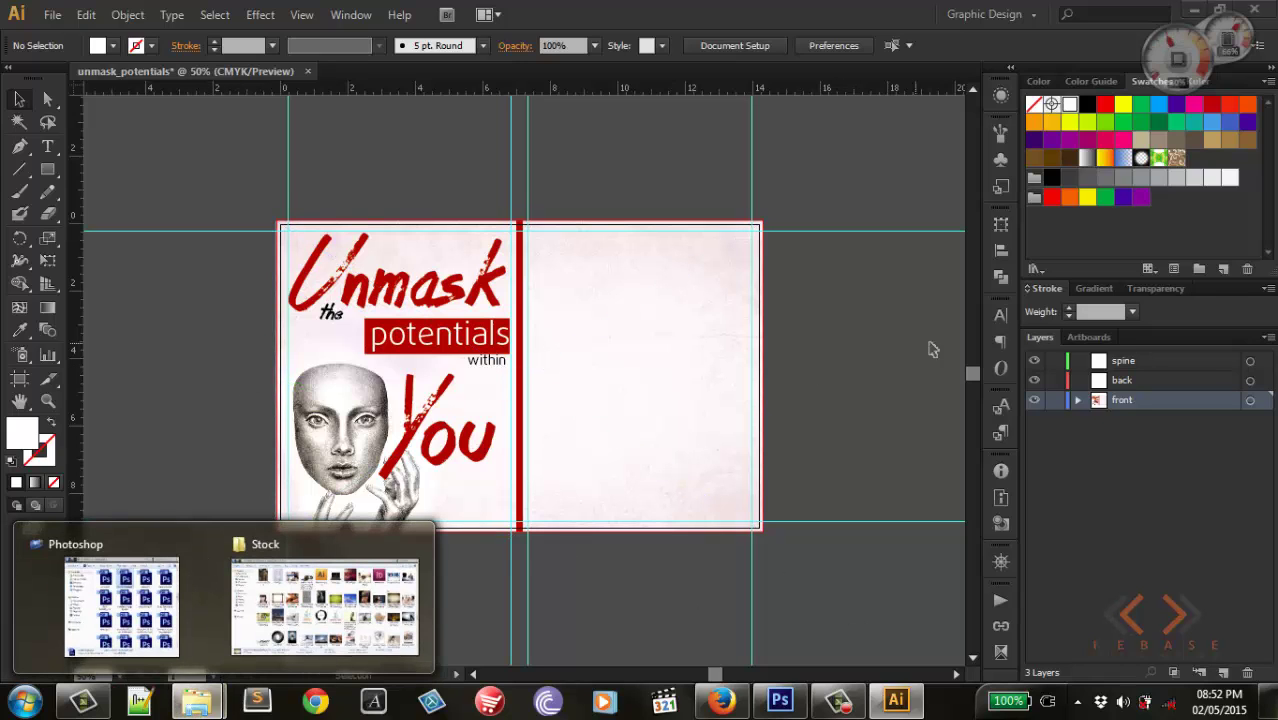
Step: Browse from the Mastery folder through Projects > Print > Career_Craft to Unmask_Potentials_within_You
{"action": "left_click", "coordinate": [24, 702]}
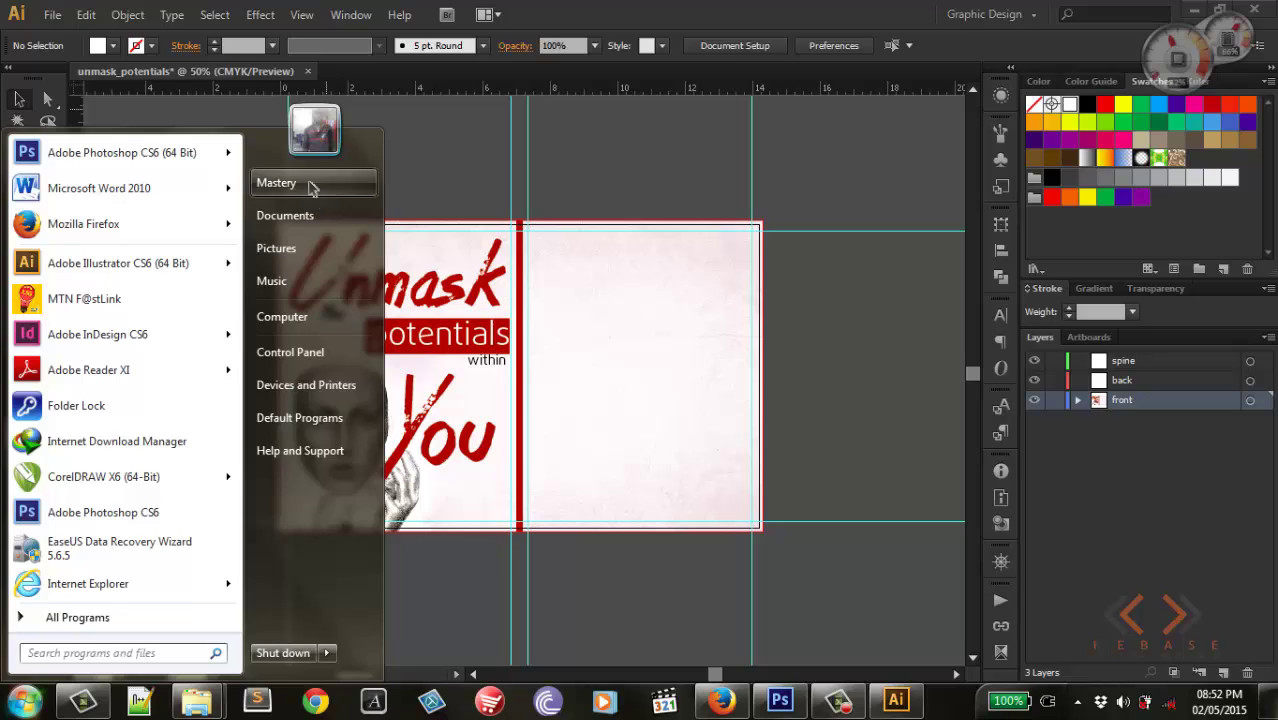
{"action": "left_click", "coordinate": [276, 183]}
{"action": "scroll", "coordinate": [567, 507], "scroll_direction": "down", "scroll_amount": 2}
{"action": "double_click", "coordinate": [455, 450]}
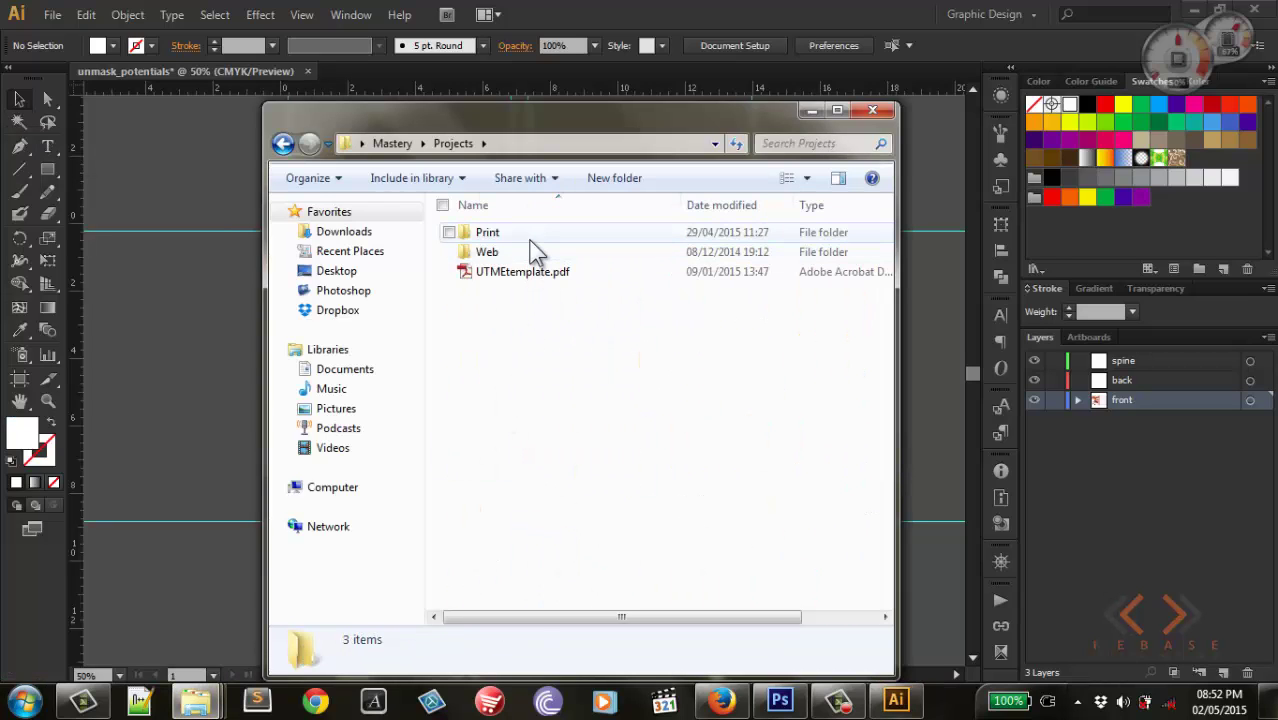
{"action": "double_click", "coordinate": [524, 236]}
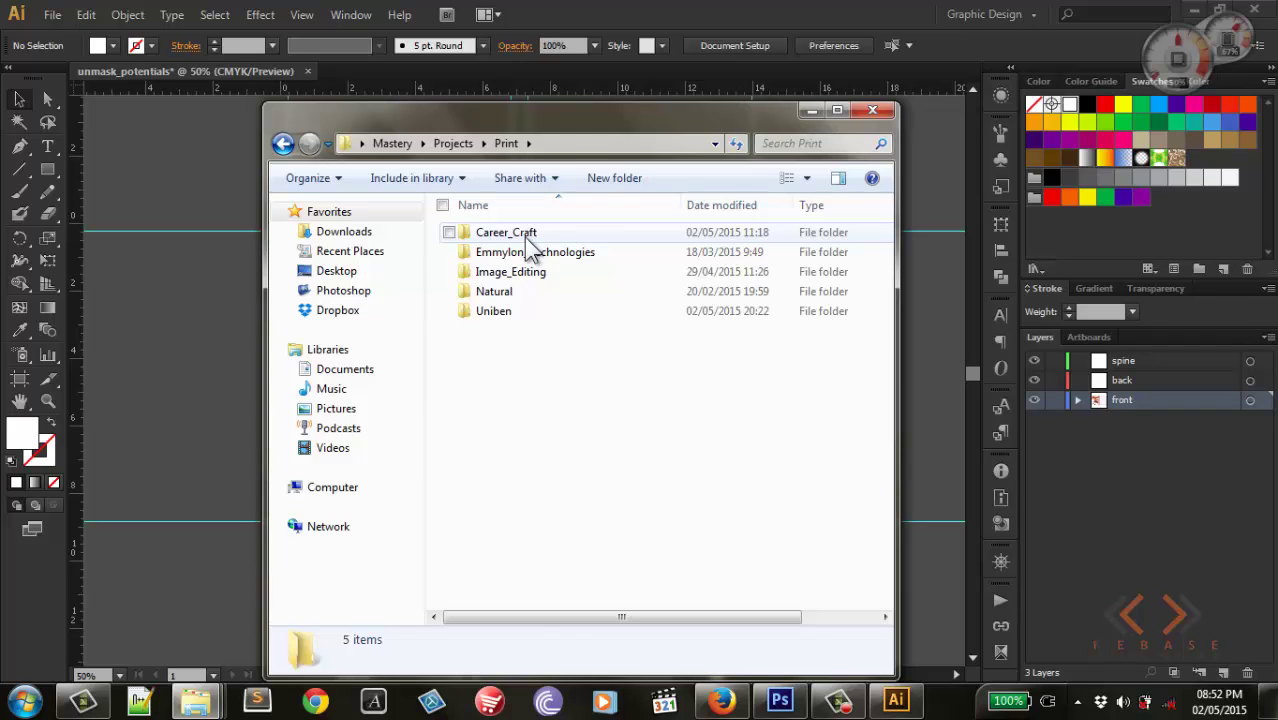
{"action": "double_click", "coordinate": [526, 240]}
{"action": "double_click", "coordinate": [516, 293]}
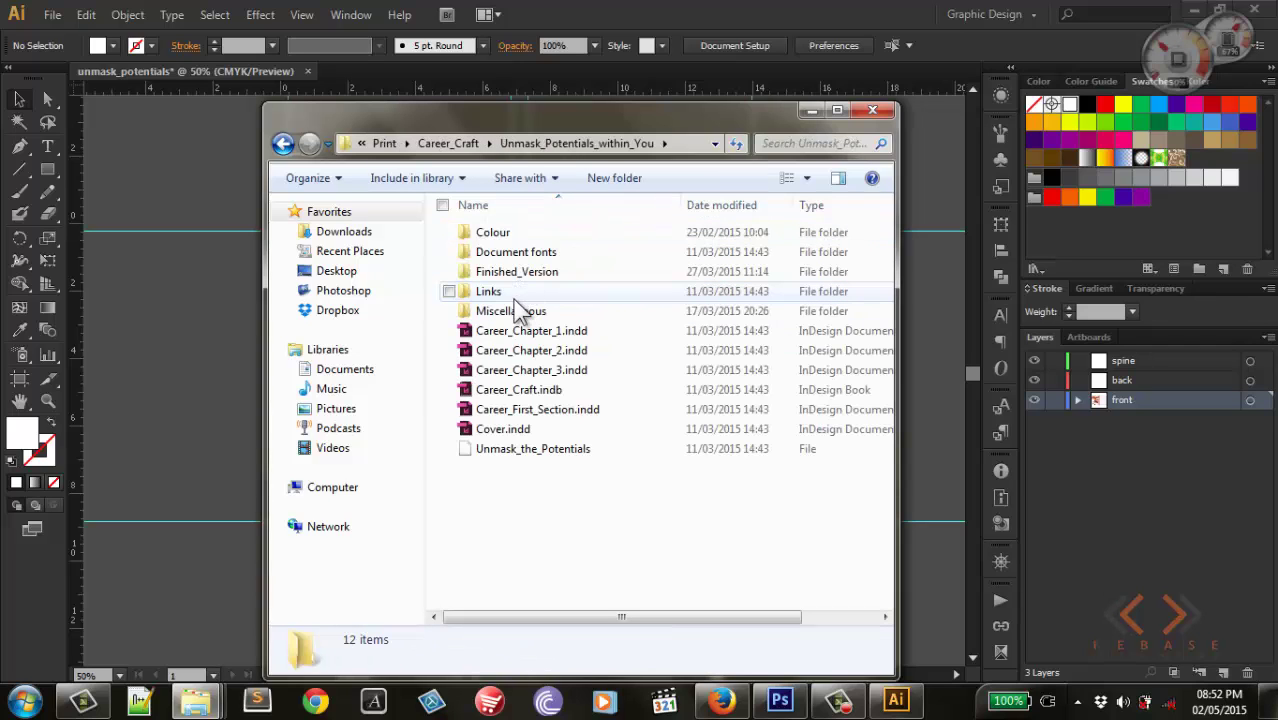
Step: Return to Unmask_Potentials_within_You and open Back_Cover_1.pdf from its Finished_Version folder
{"action": "left_click", "coordinate": [284, 145]}
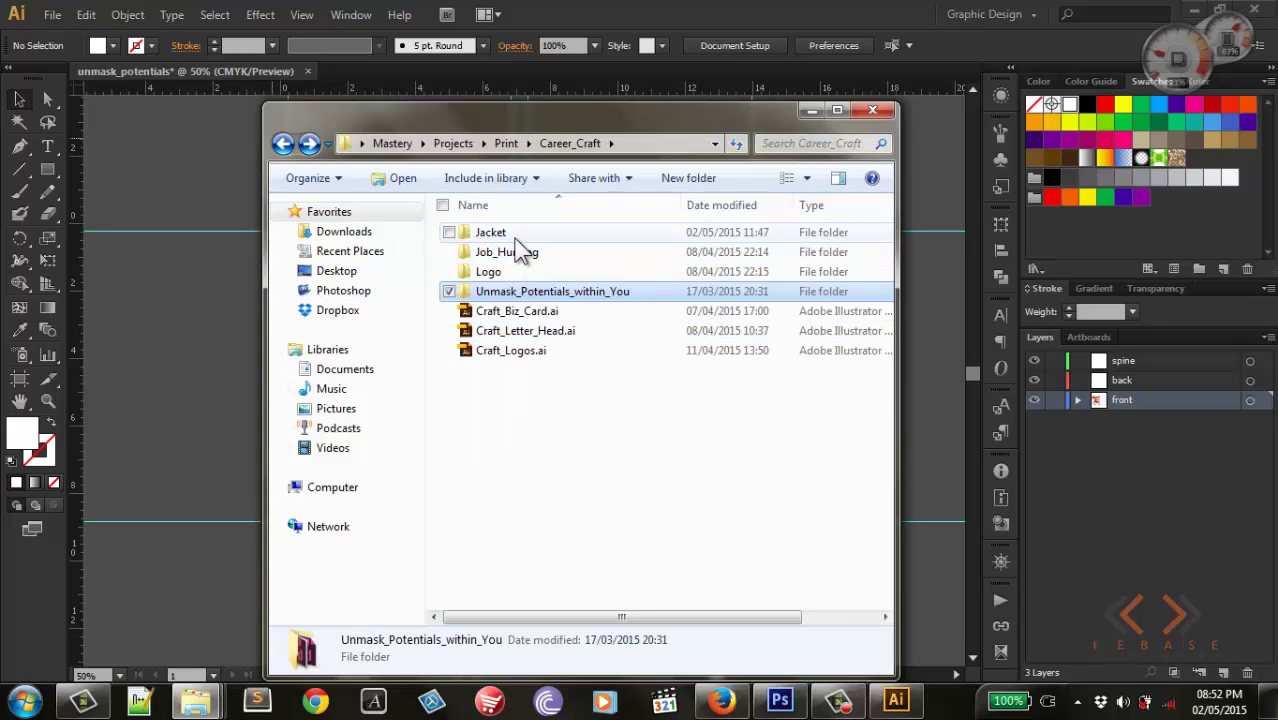
{"action": "left_click", "coordinate": [284, 145]}
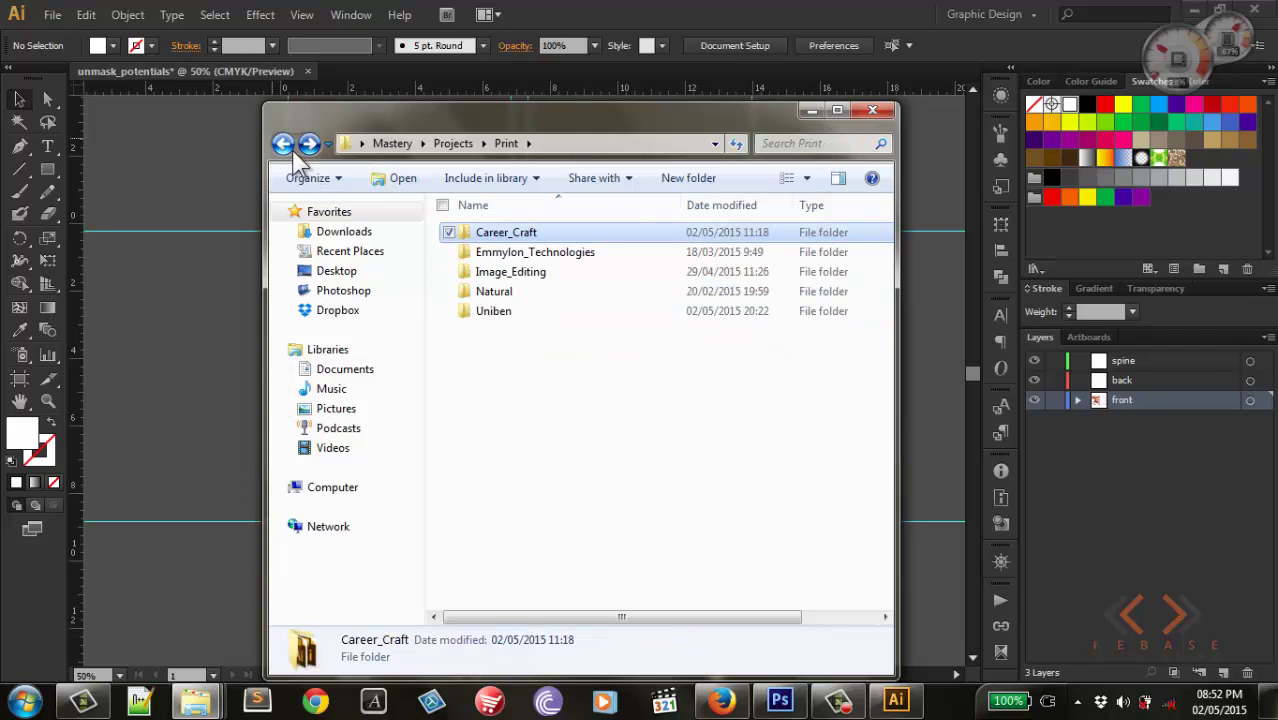
{"action": "double_click", "coordinate": [520, 236]}
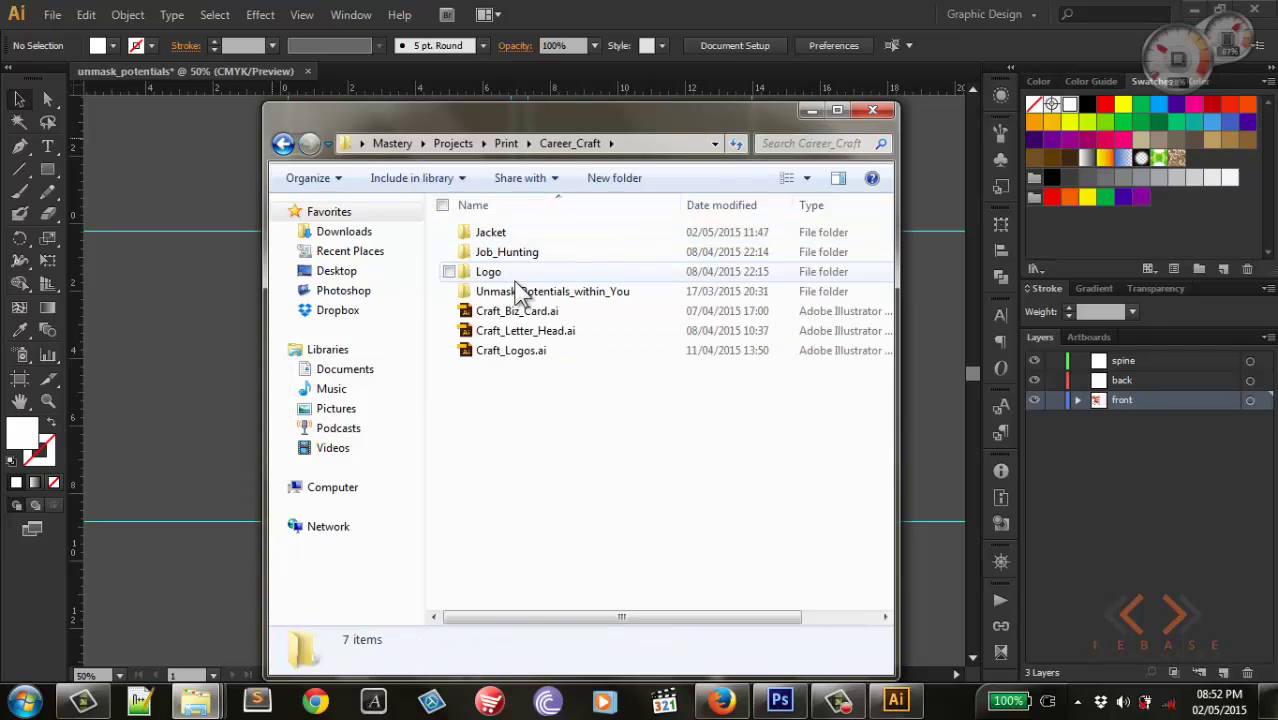
{"action": "left_click", "coordinate": [283, 145]}
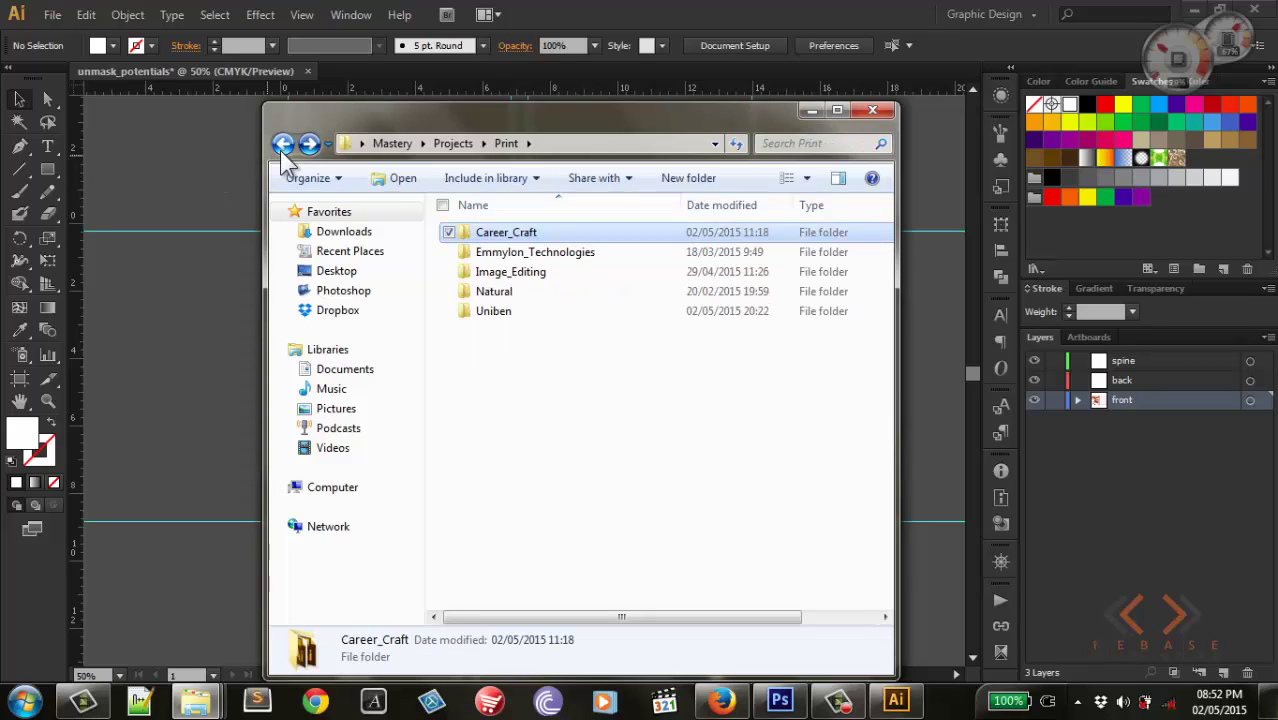
{"action": "double_click", "coordinate": [476, 235]}
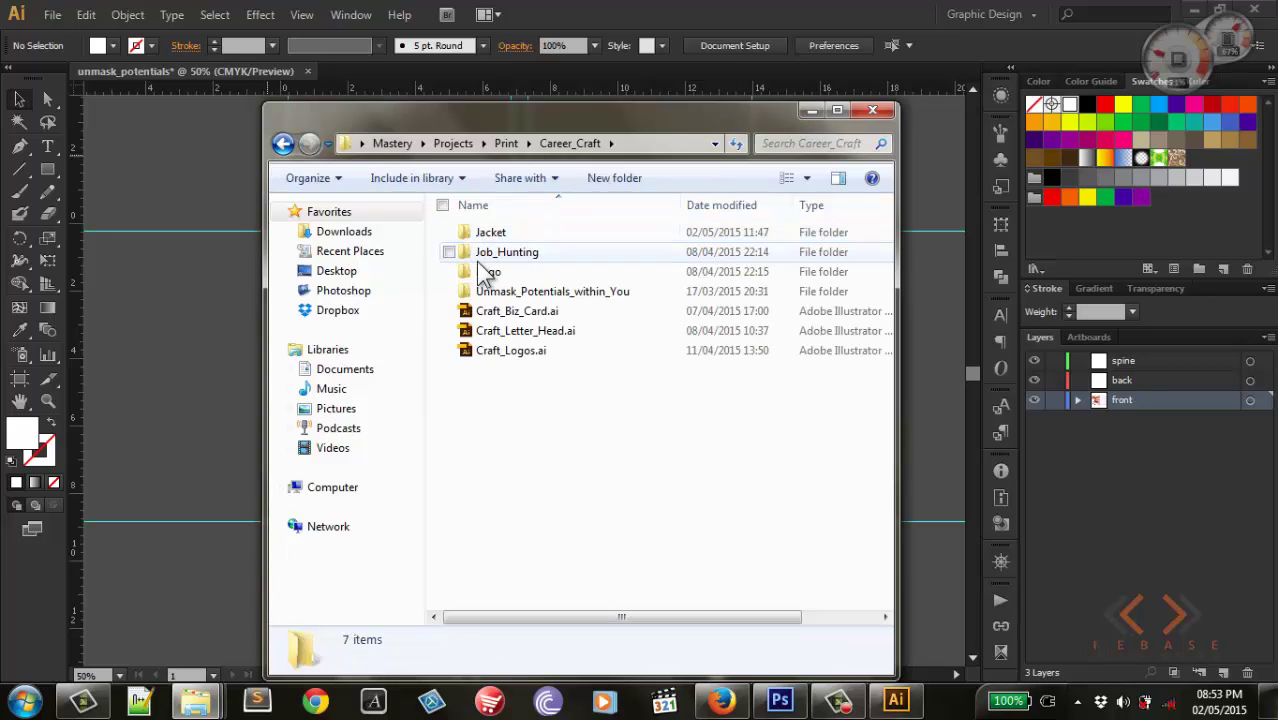
{"action": "double_click", "coordinate": [482, 291]}
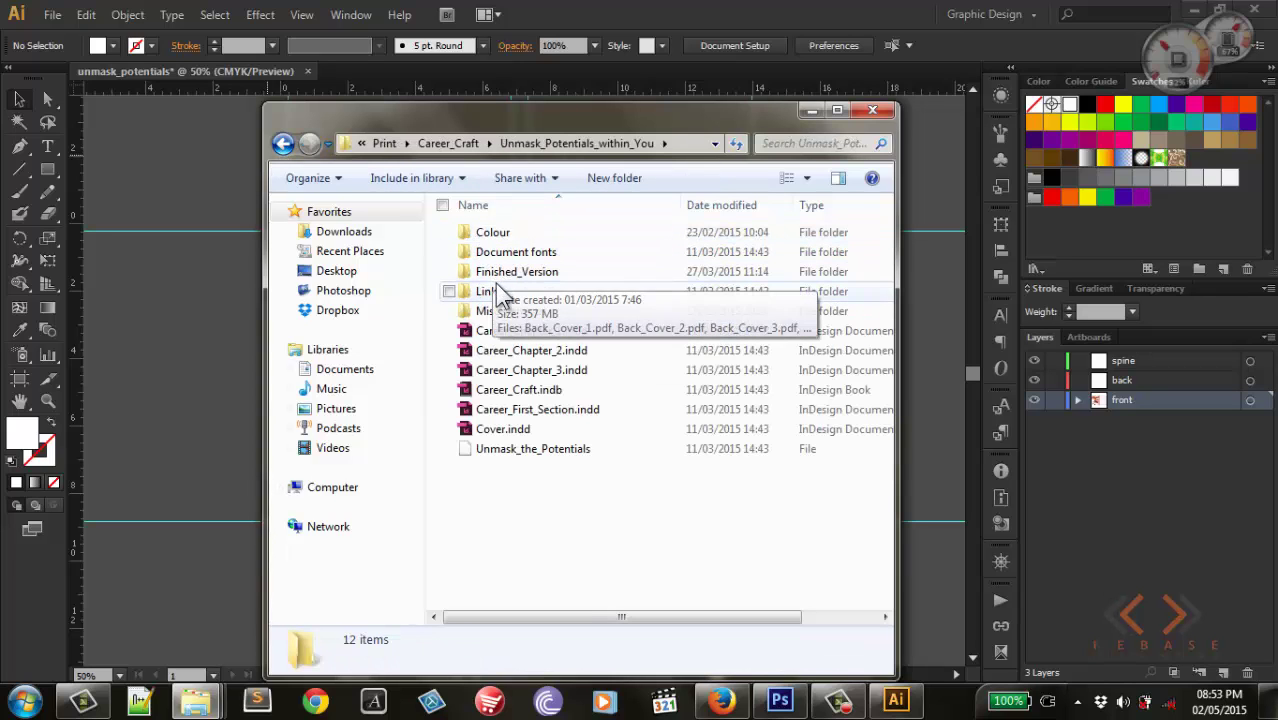
{"action": "double_click", "coordinate": [508, 272]}
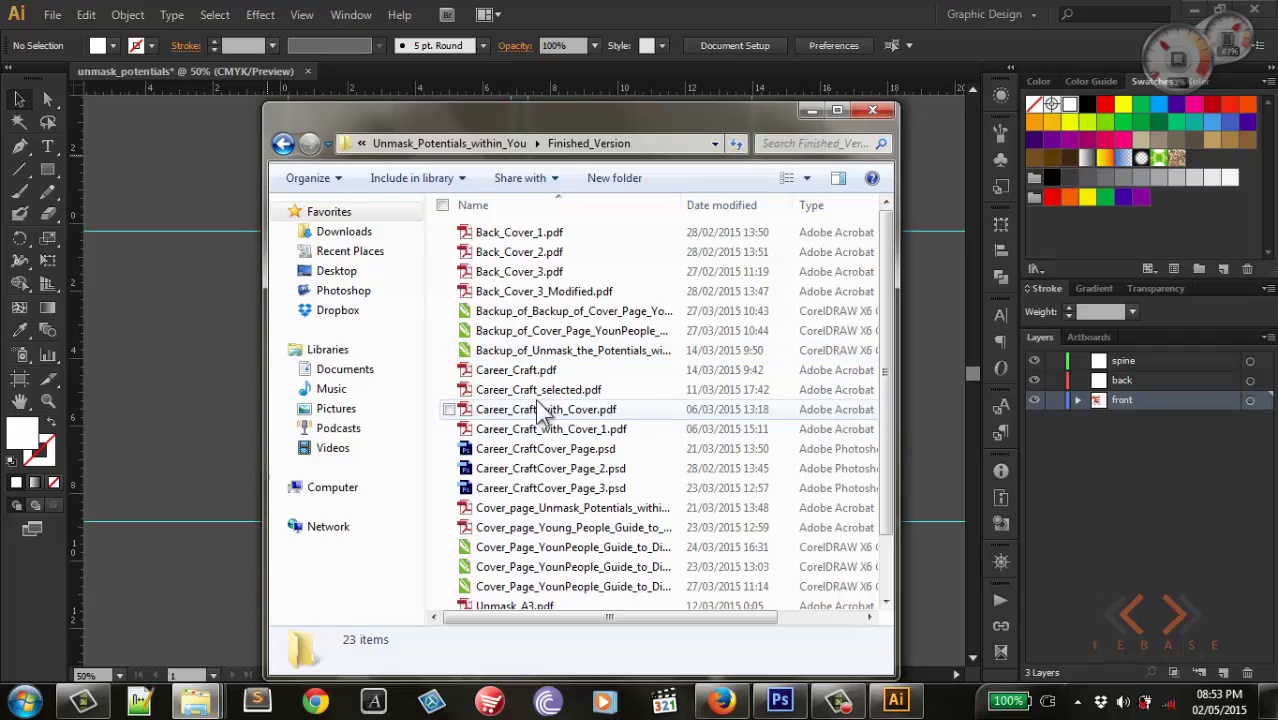
{"action": "left_click", "coordinate": [530, 236]}
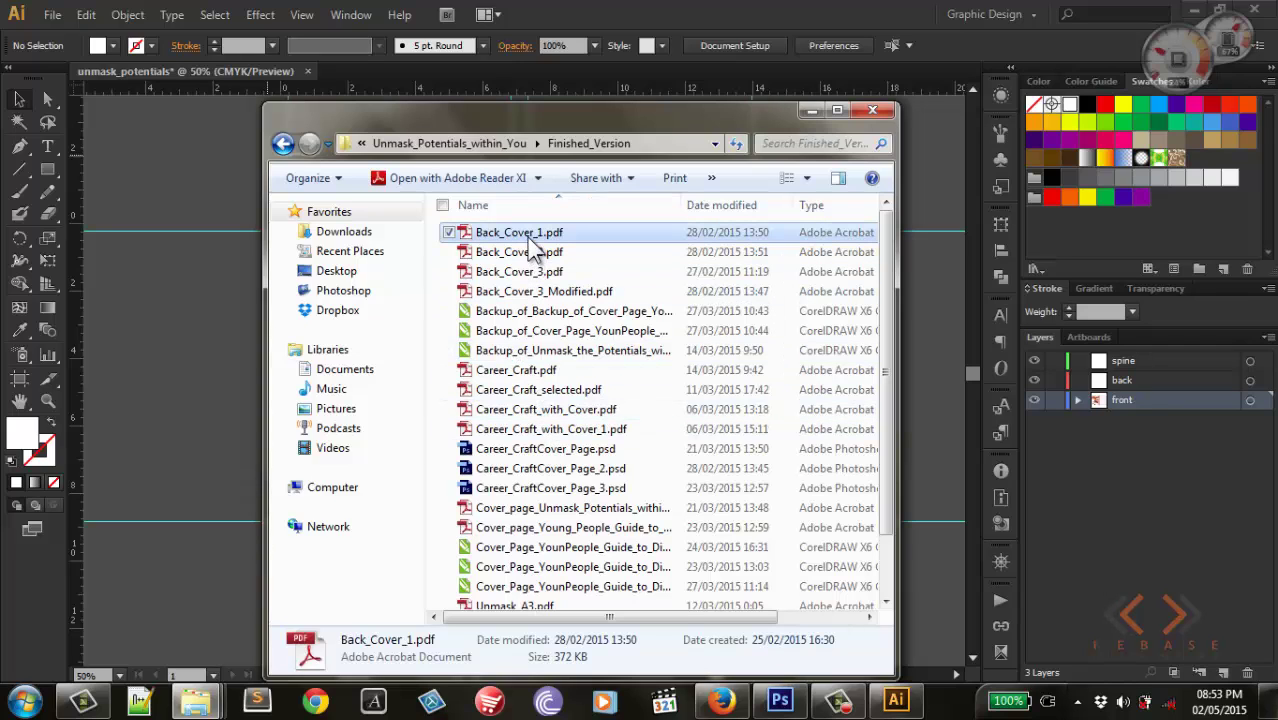
{"action": "double_click", "coordinate": [530, 236]}
Step: Scroll through the Back_Cover_1.pdf reference, then go back via Illustrator to cover_page.psd in Photoshop
{"action": "scroll", "coordinate": [525, 409], "scroll_direction": "down", "scroll_amount": 1}
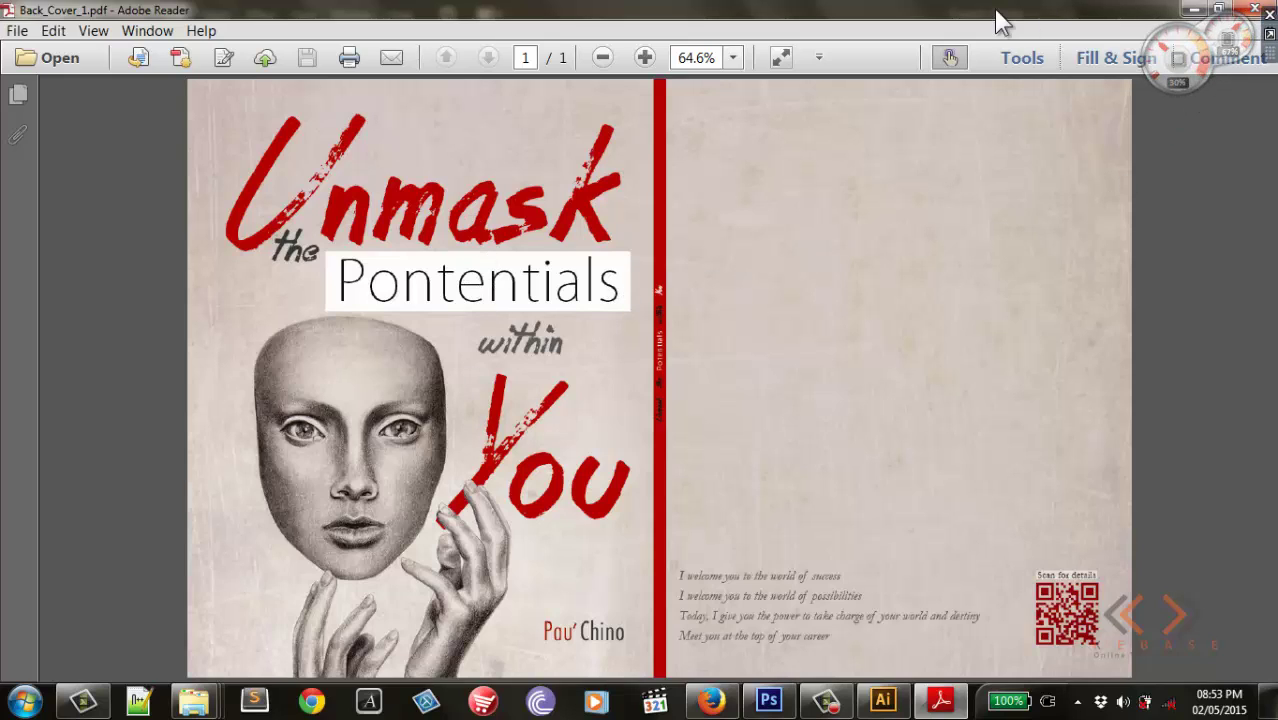
{"action": "left_click", "coordinate": [882, 700]}
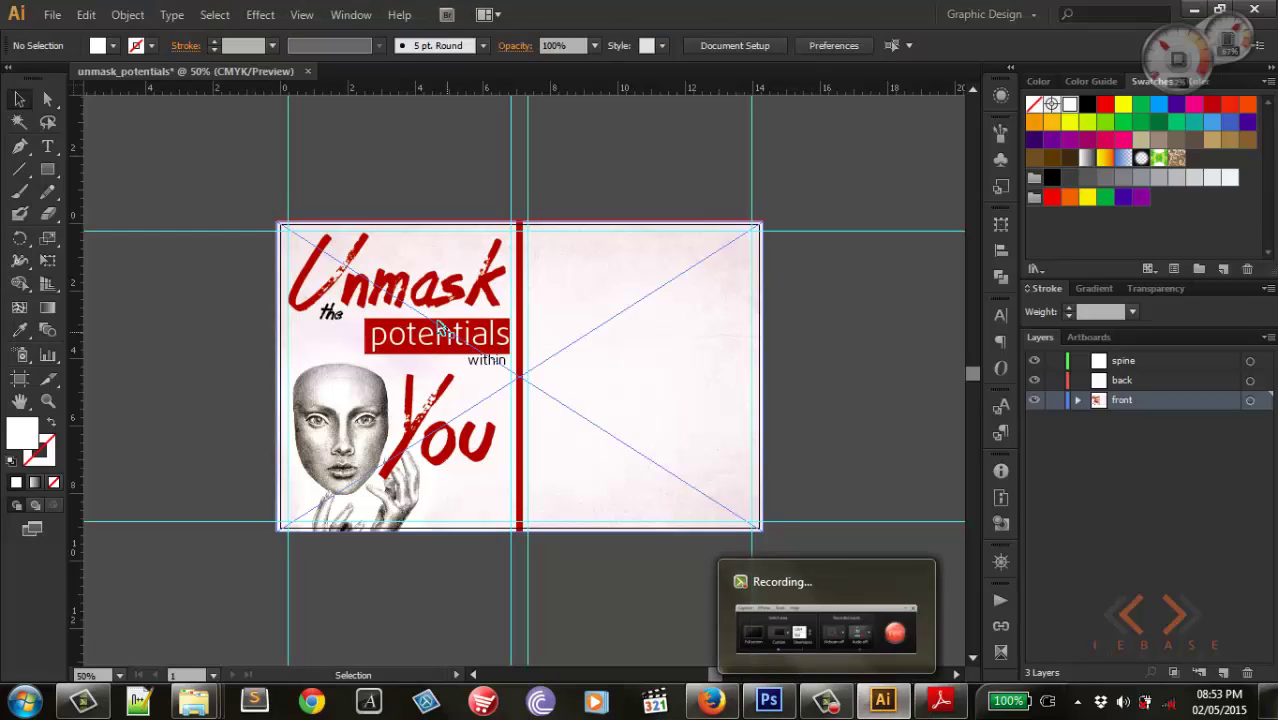
{"action": "left_click", "coordinate": [770, 702]}
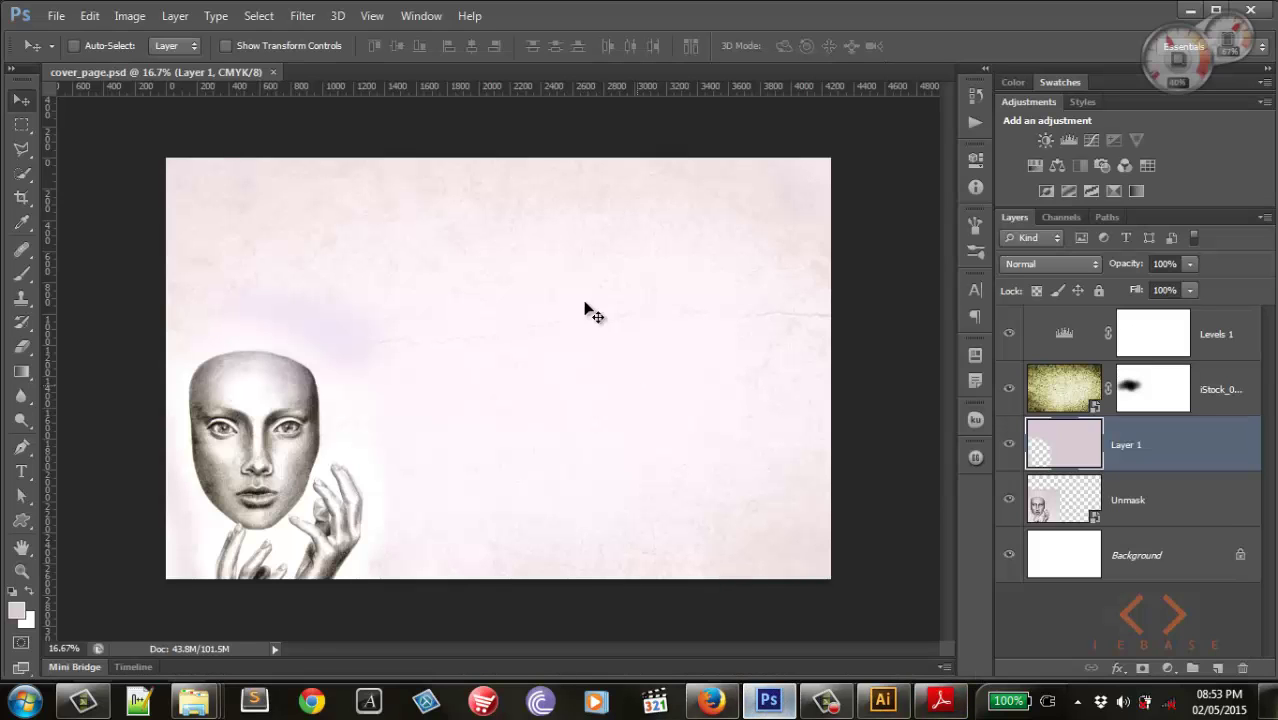
Step: Select the iStock texture layer in cover_page.psd and delete it
{"action": "left_click", "coordinate": [1064, 382]}
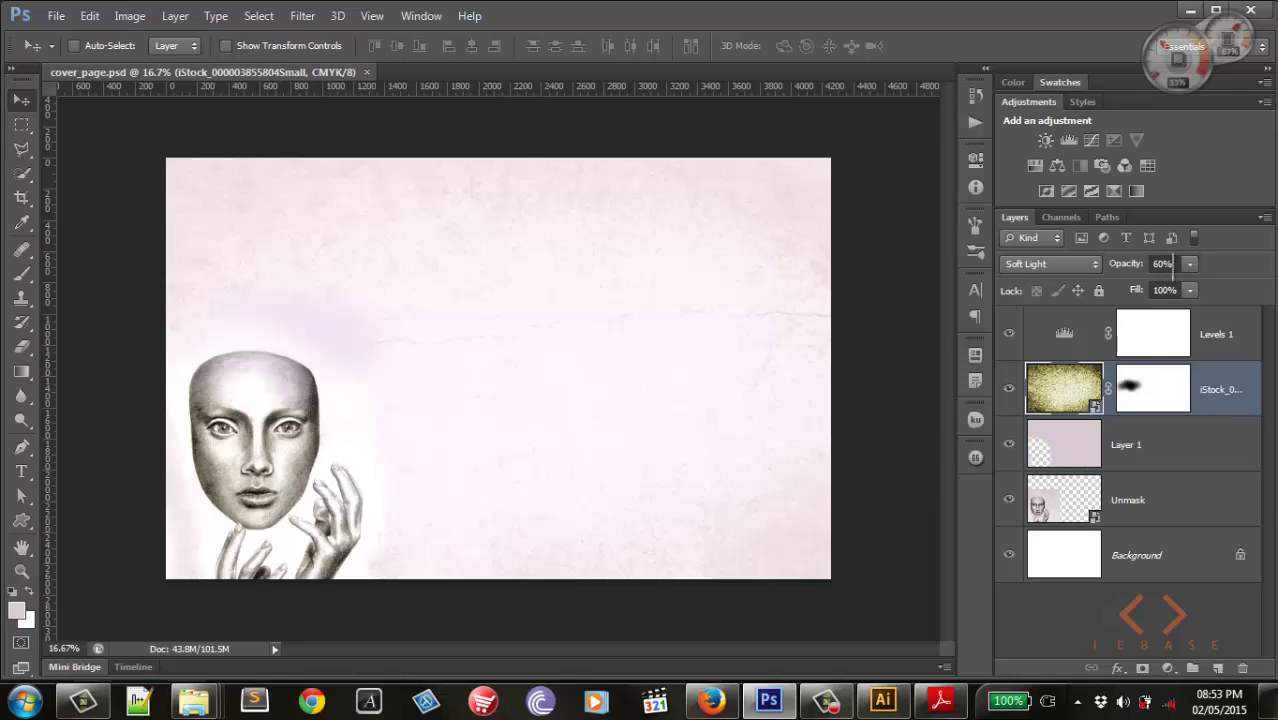
{"action": "left_click_drag", "start_coordinate": [1126, 268], "coordinate": [1130, 268]}
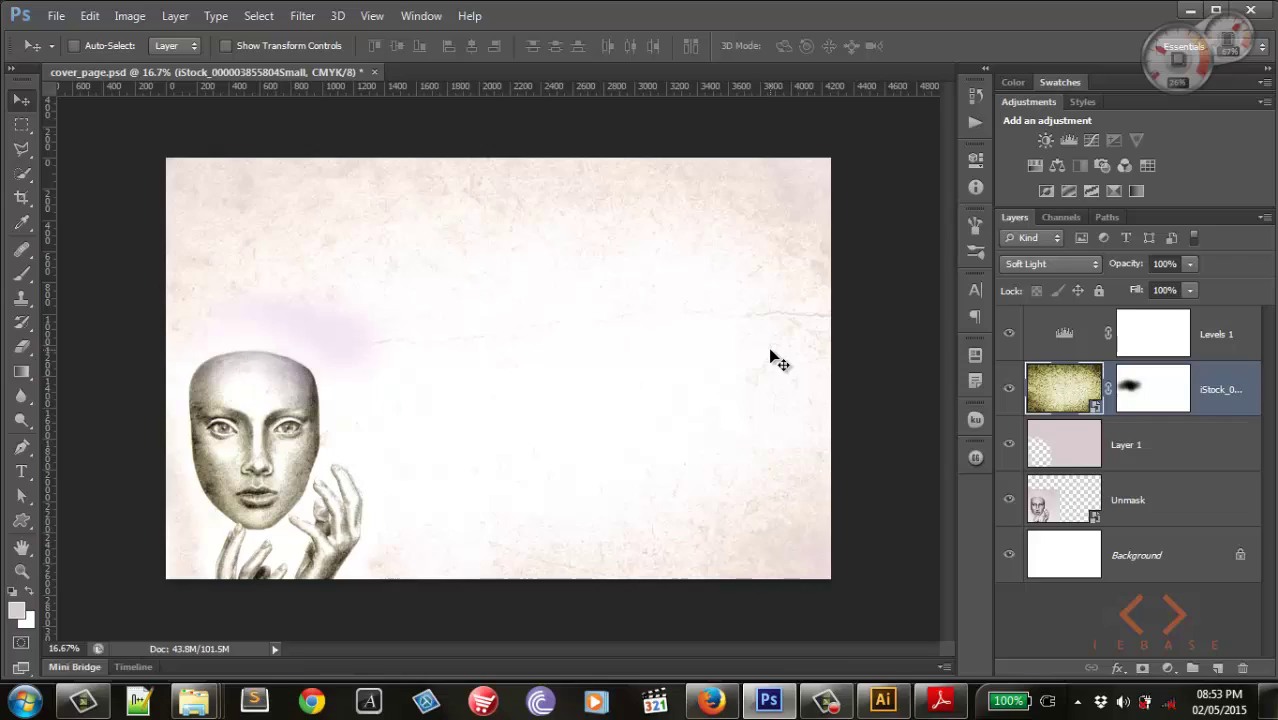
{"action": "key", "text": "Delete"}
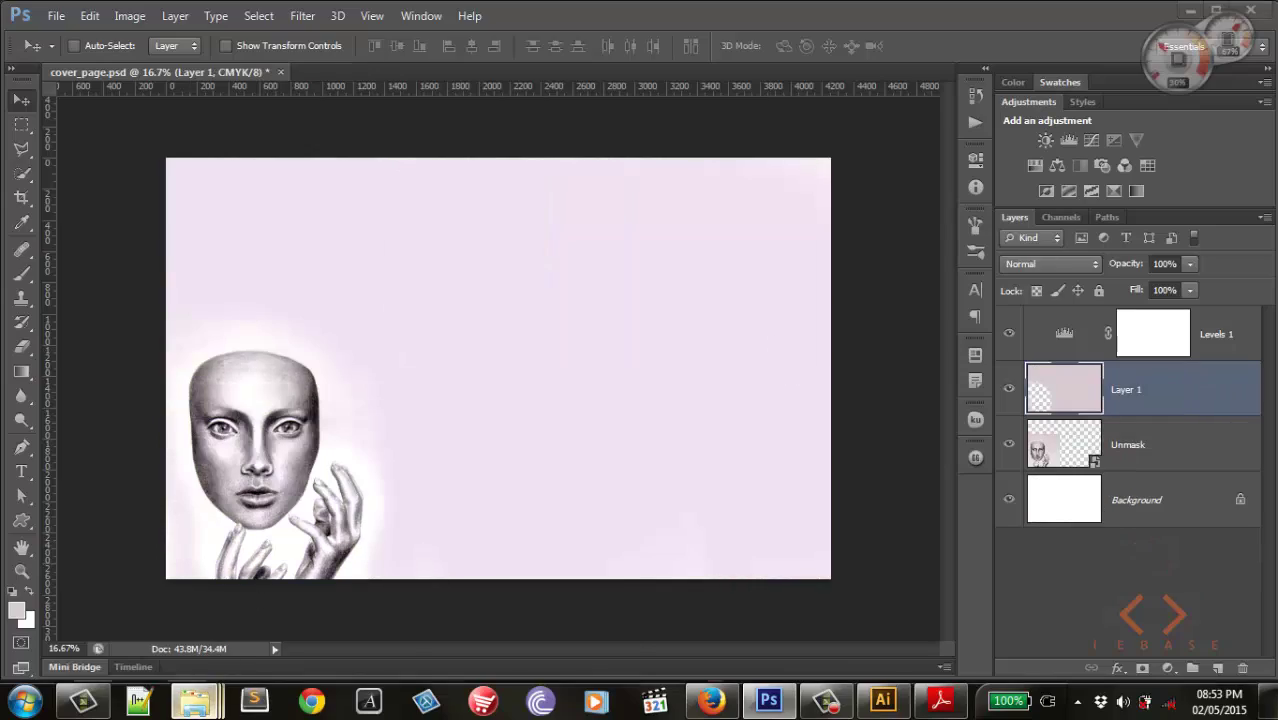
Step: Open the 6Textures stock folder and drag 05.jpg onto the Photoshop taskbar button
{"action": "left_click", "coordinate": [300, 616]}
{"action": "scroll", "coordinate": [818, 360], "scroll_direction": "up", "scroll_amount": 5}
{"action": "scroll", "coordinate": [818, 360], "scroll_direction": "up", "scroll_amount": 5}
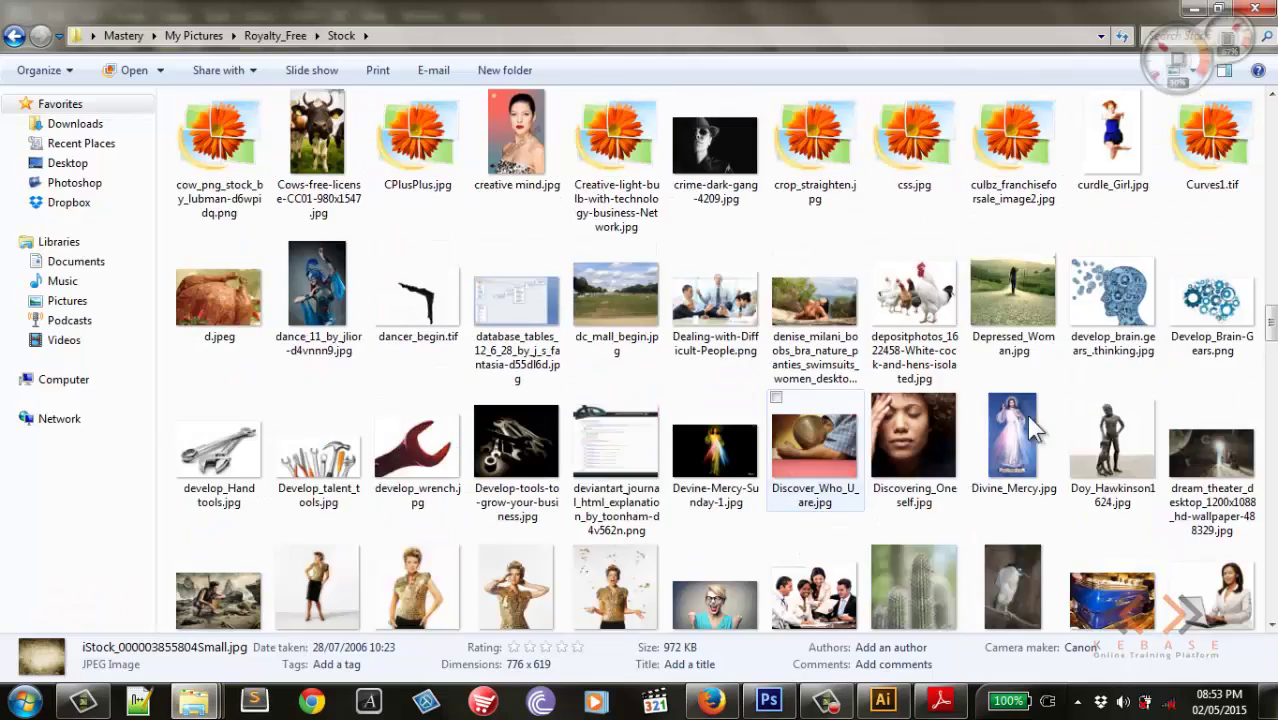
{"action": "scroll", "coordinate": [818, 360], "scroll_direction": "up", "scroll_amount": 5}
{"action": "scroll", "coordinate": [818, 360], "scroll_direction": "up", "scroll_amount": 3}
{"action": "scroll", "coordinate": [700, 360], "scroll_direction": "down", "scroll_amount": 3}
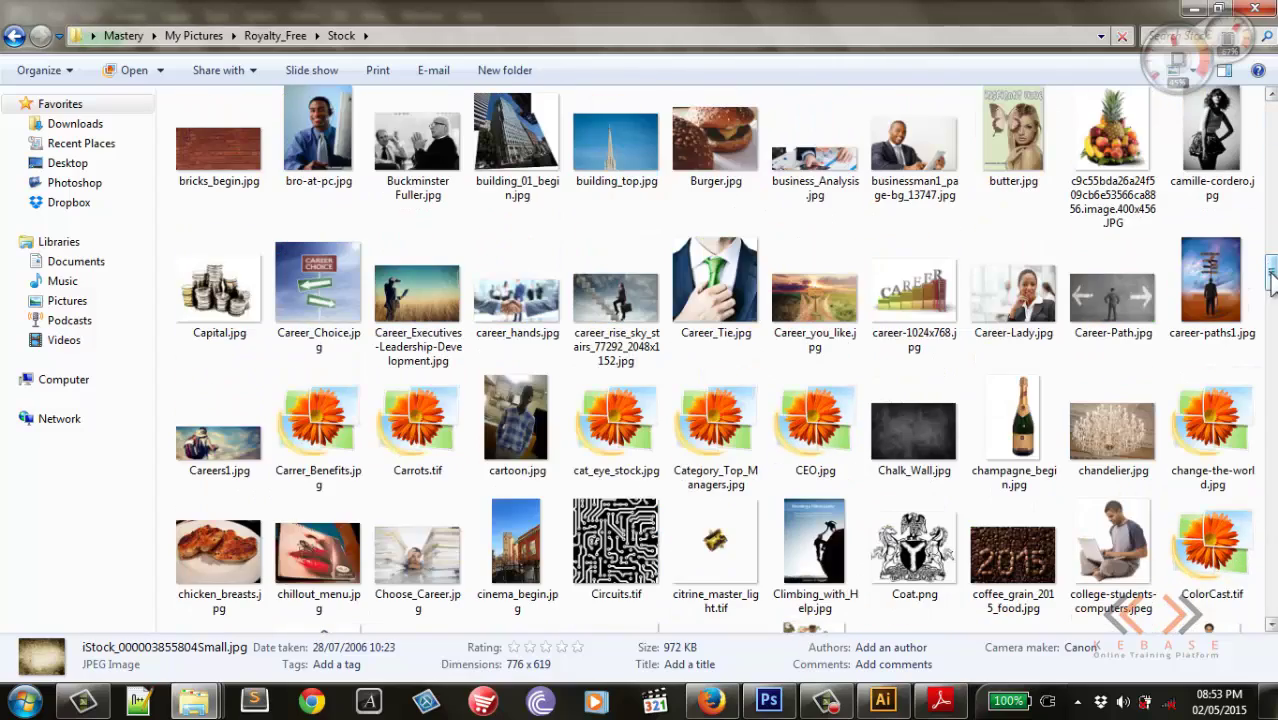
{"action": "scroll", "coordinate": [1272, 271], "scroll_direction": "up", "scroll_amount": 10}
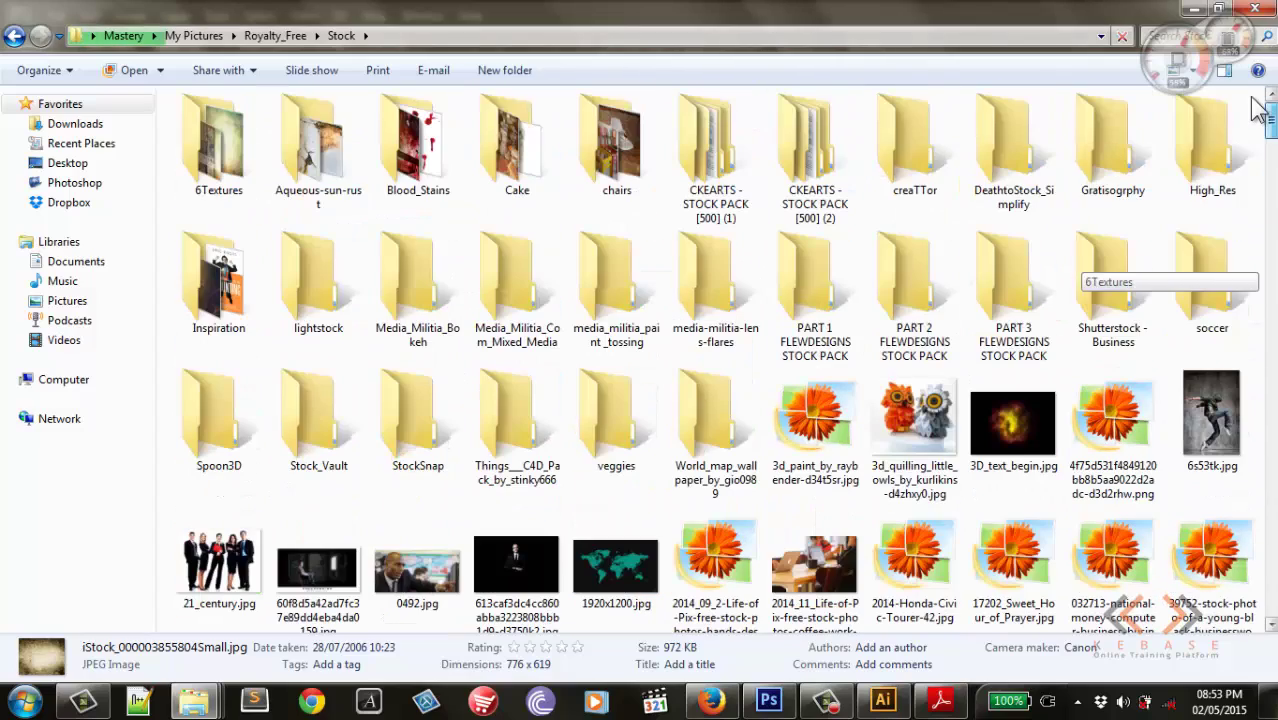
{"action": "double_click", "coordinate": [220, 155]}
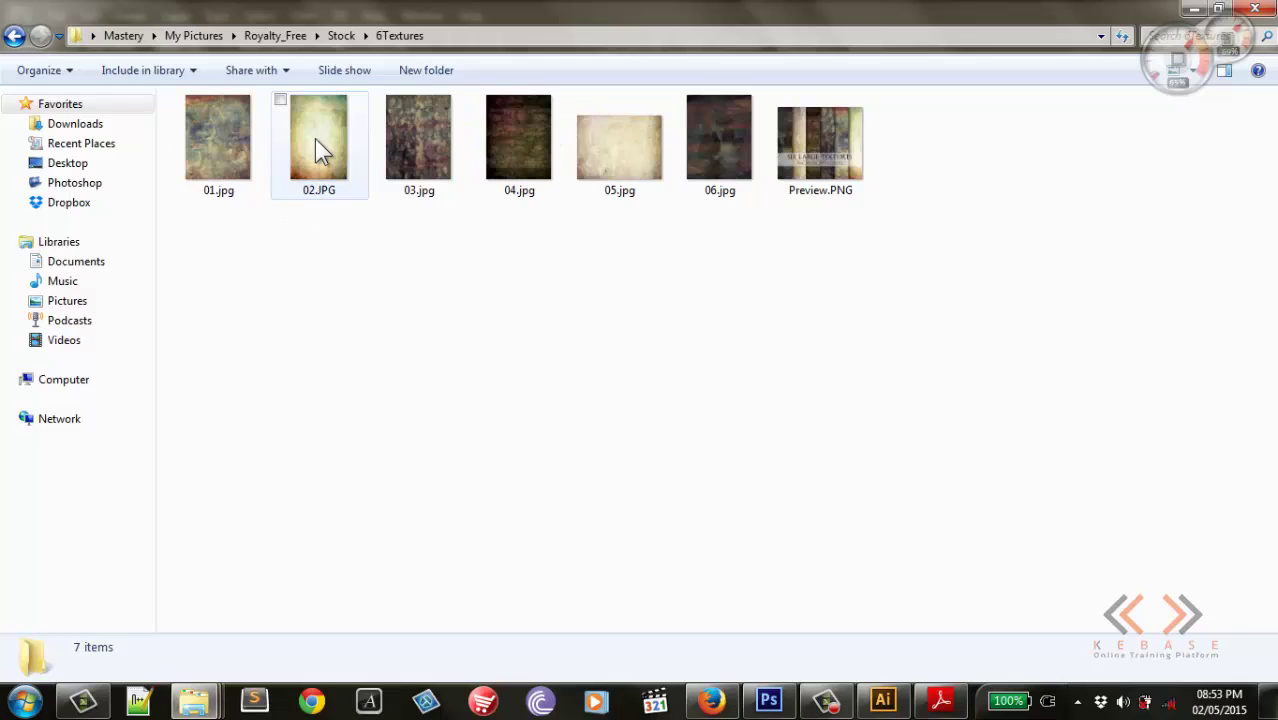
{"action": "mouse_move", "coordinate": [645, 155]}
{"action": "left_mouse_down"}
{"action": "mouse_move", "coordinate": [770, 705]}
{"action": "mouse_move", "coordinate": [779, 712]}
{"action": "mouse_move", "coordinate": [797, 685]}
{"action": "left_mouse_up"}
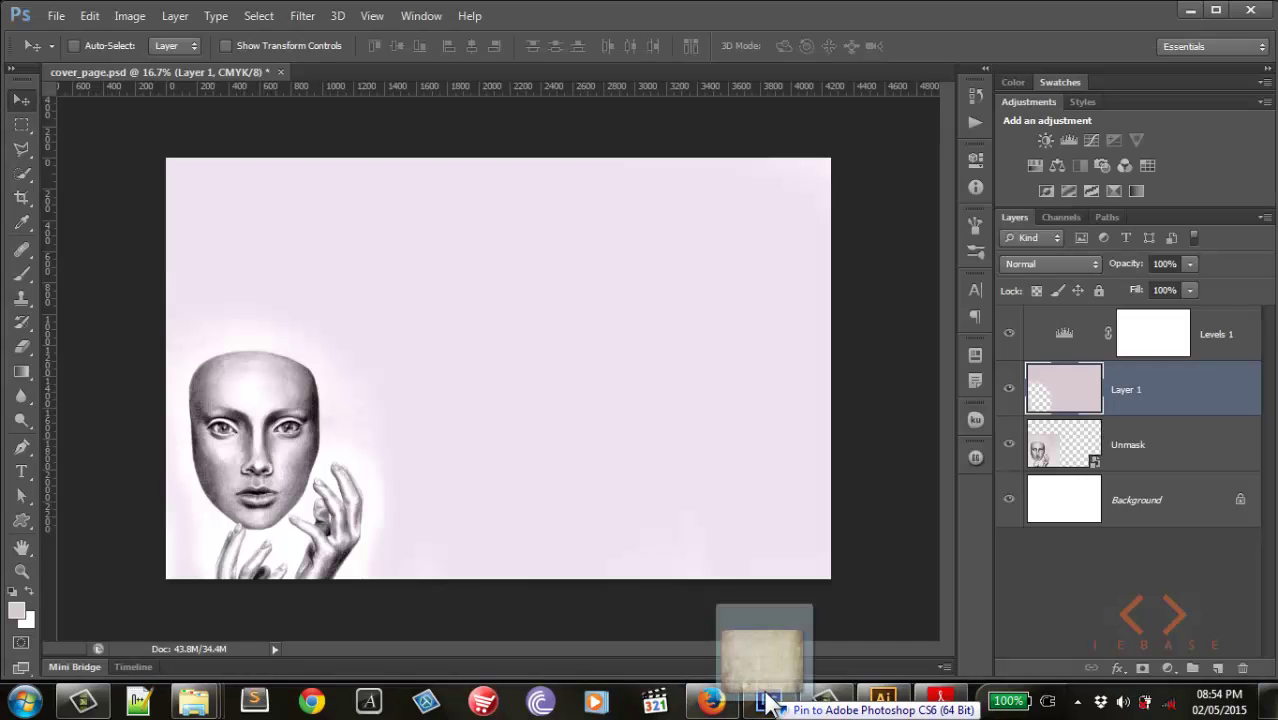
Step: Place 05.jpg scaled across the whole canvas and try 30% then 20% layer opacity
{"action": "left_click_drag", "start_coordinate": [797, 685], "coordinate": [596, 356]}
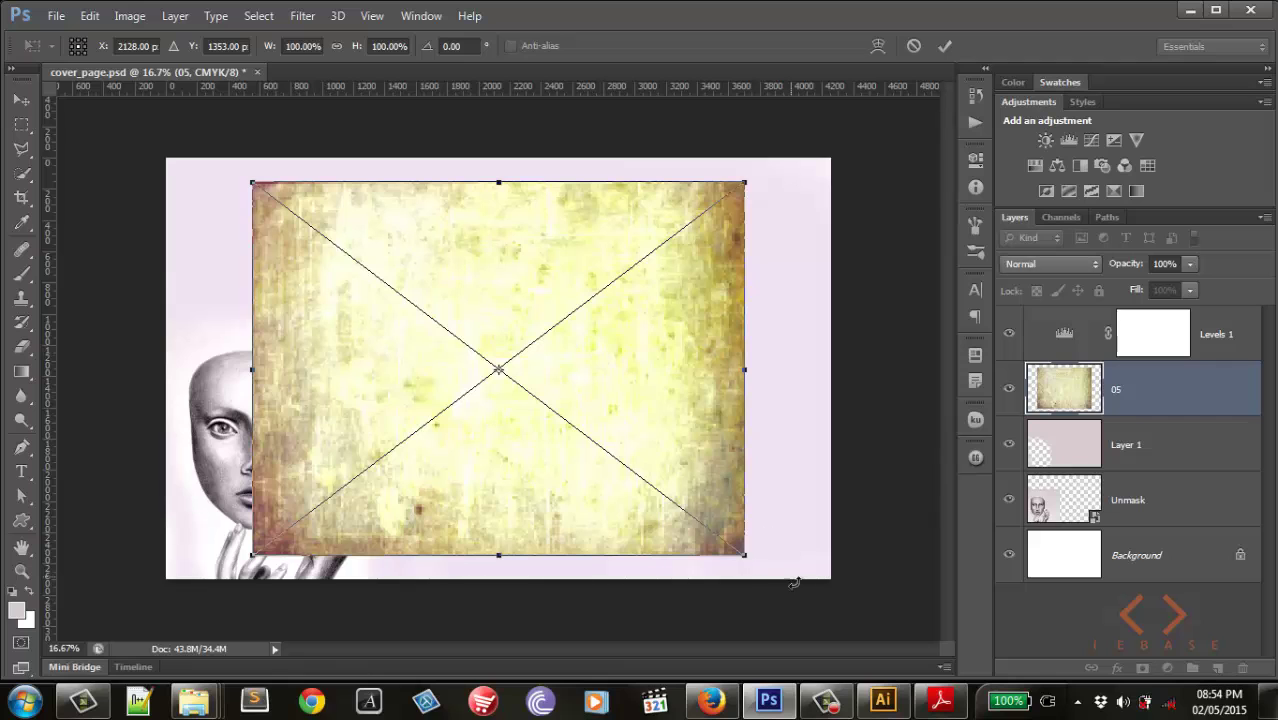
{"action": "left_click_drag", "start_coordinate": [744, 556], "coordinate": [848, 636]}
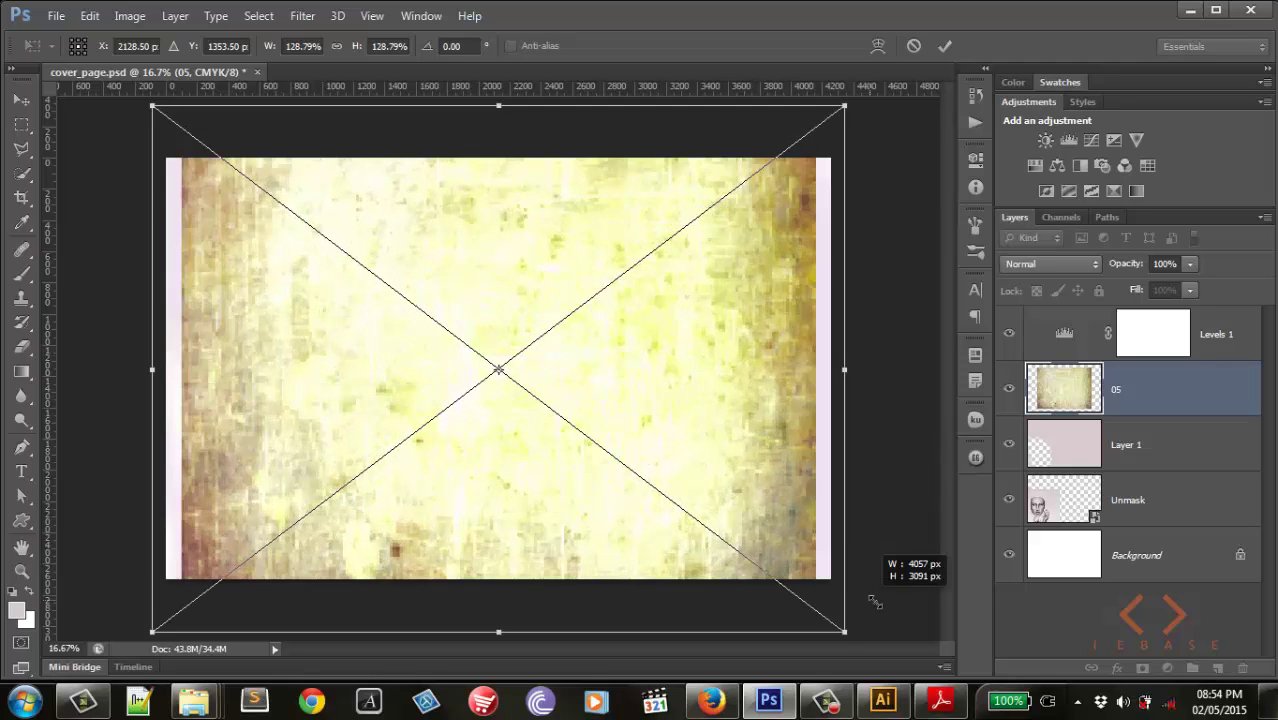
{"action": "left_click", "coordinate": [945, 47]}
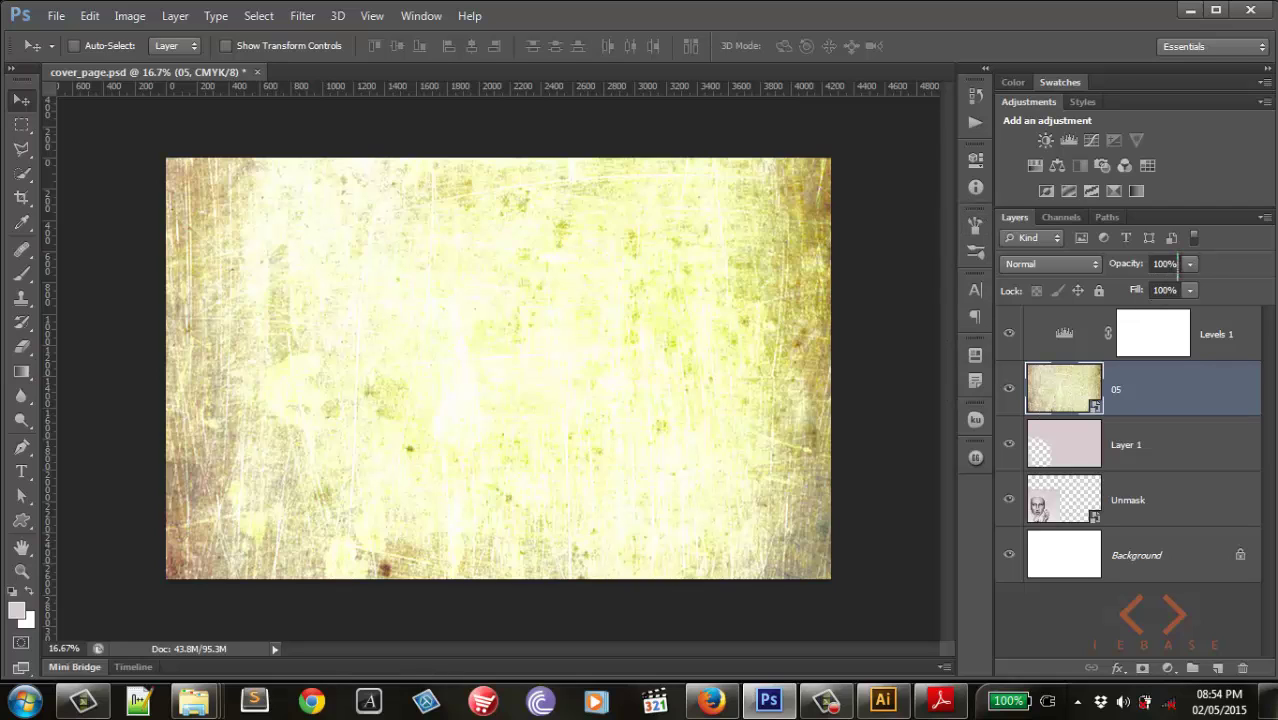
{"action": "left_click", "coordinate": [1165, 263]}
{"action": "type", "text": "30"}
{"action": "key", "text": "Return"}
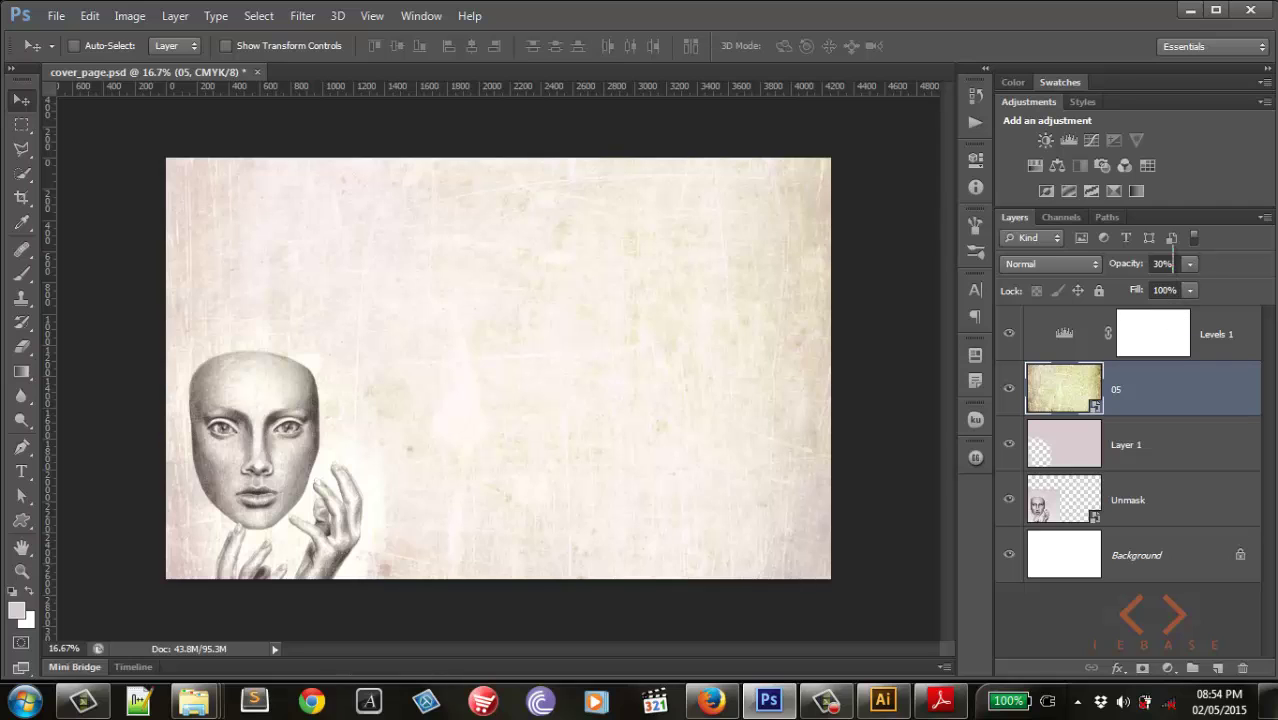
{"action": "key", "text": "Return"}
{"action": "type", "text": "20"}
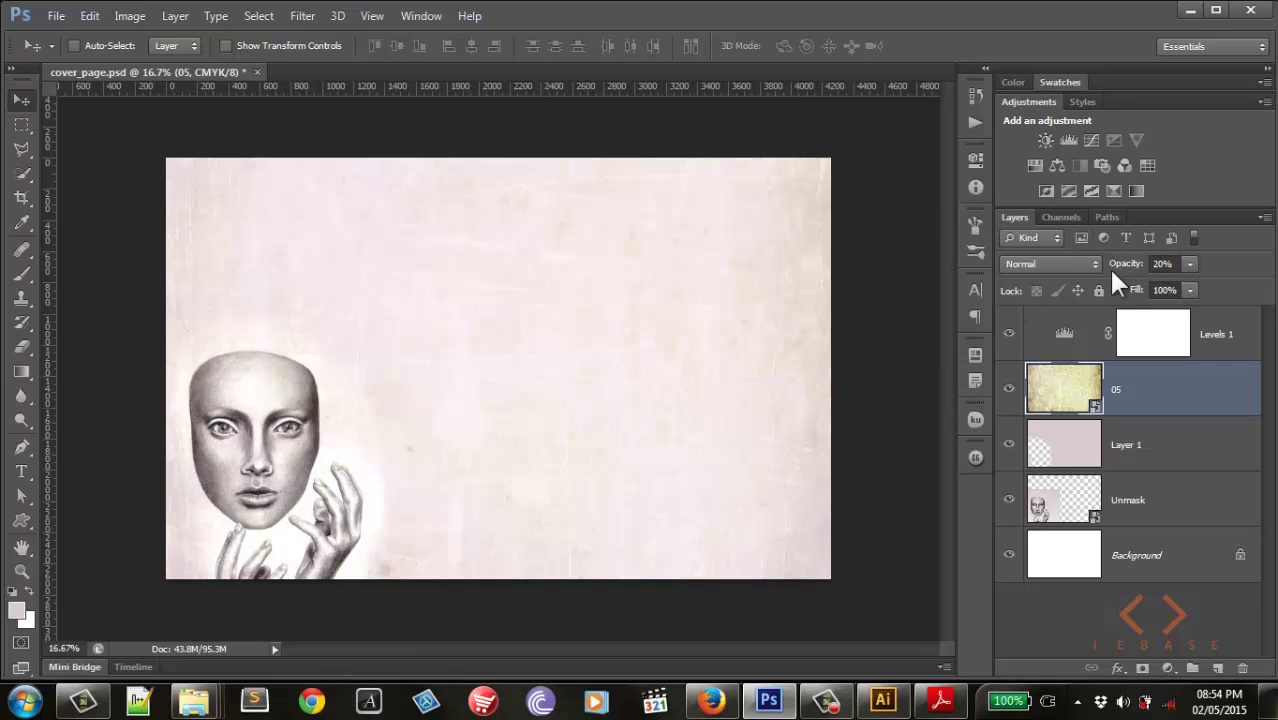
Step: Settle the texture layer on Normal blending at 25% opacity and save cover_page.psd
{"action": "left_click", "coordinate": [1088, 264]}
{"action": "left_click", "coordinate": [1040, 248]}
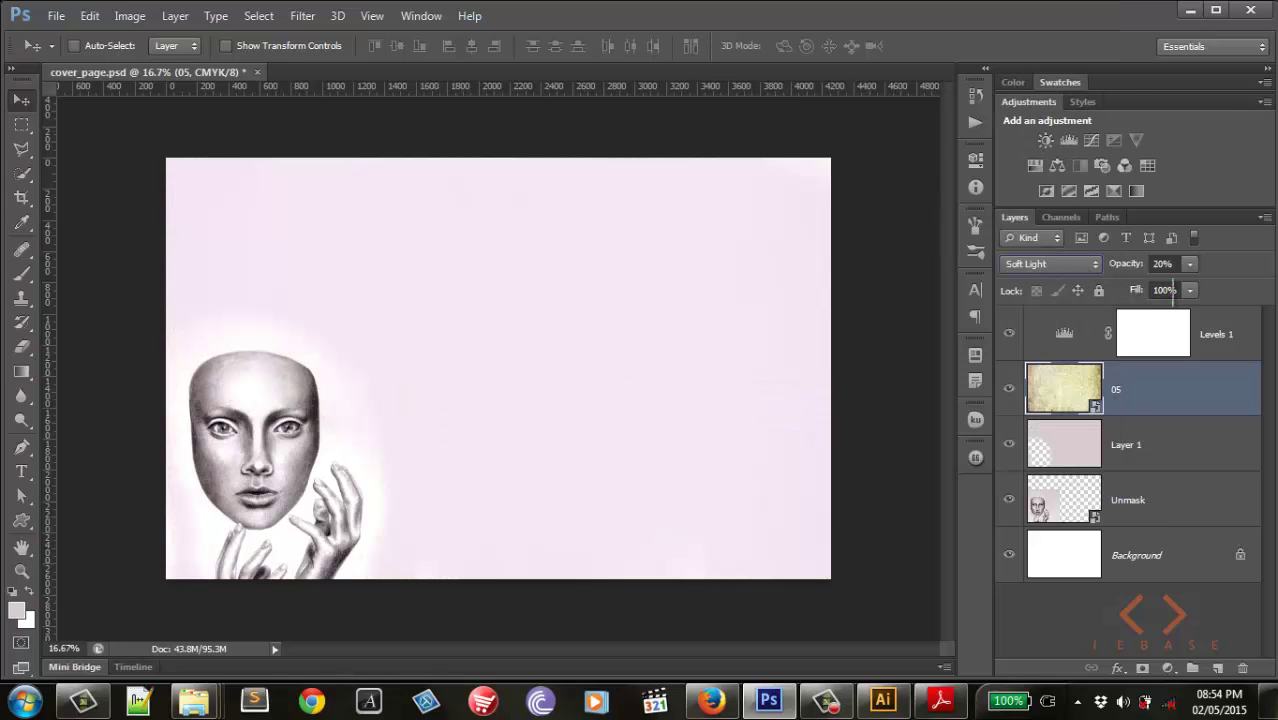
{"action": "left_click_drag", "start_coordinate": [1112, 270], "coordinate": [1268, 285]}
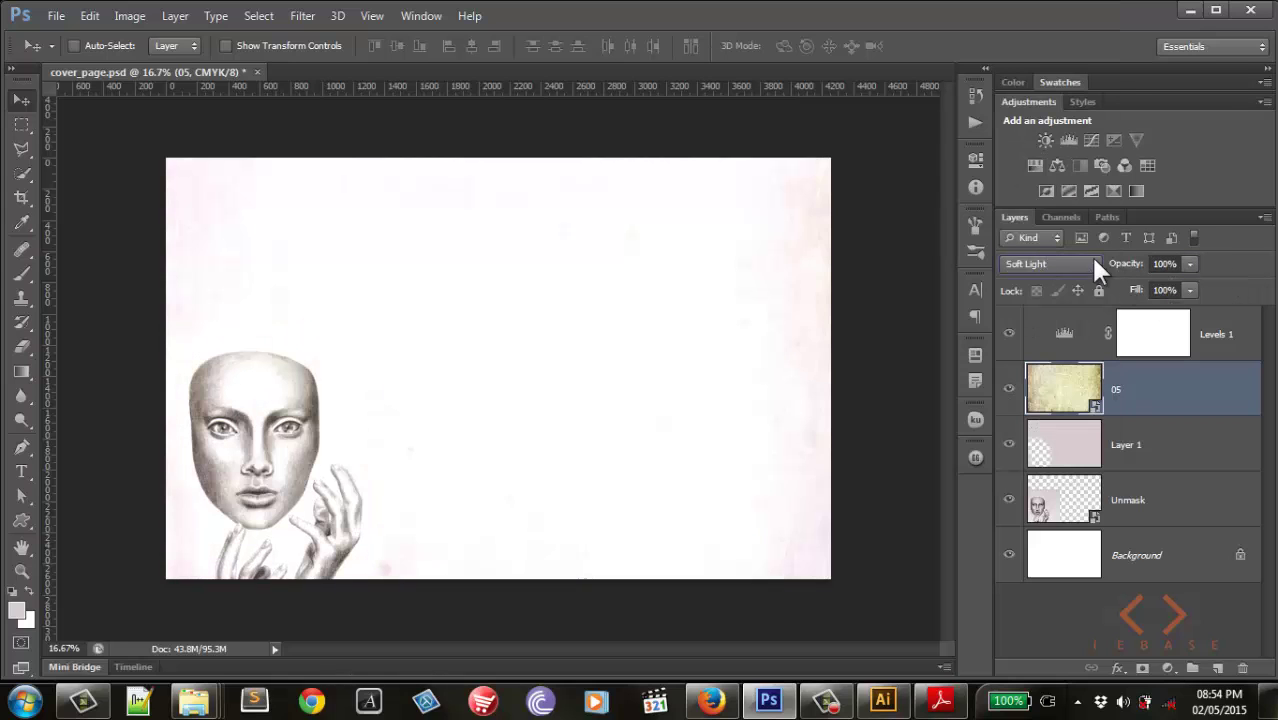
{"action": "left_click", "coordinate": [1092, 264]}
{"action": "left_click", "coordinate": [1045, 10]}
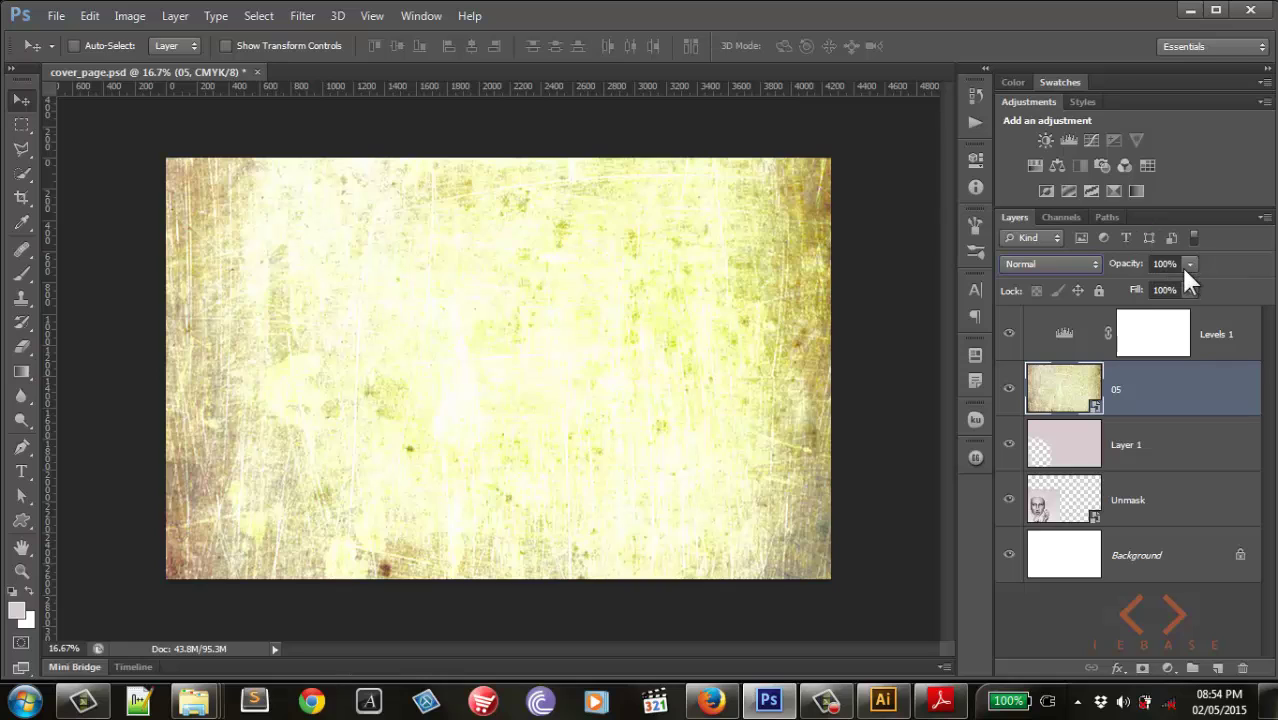
{"action": "left_click", "coordinate": [1165, 264]}
{"action": "type", "text": "25"}
{"action": "key", "text": "Return"}
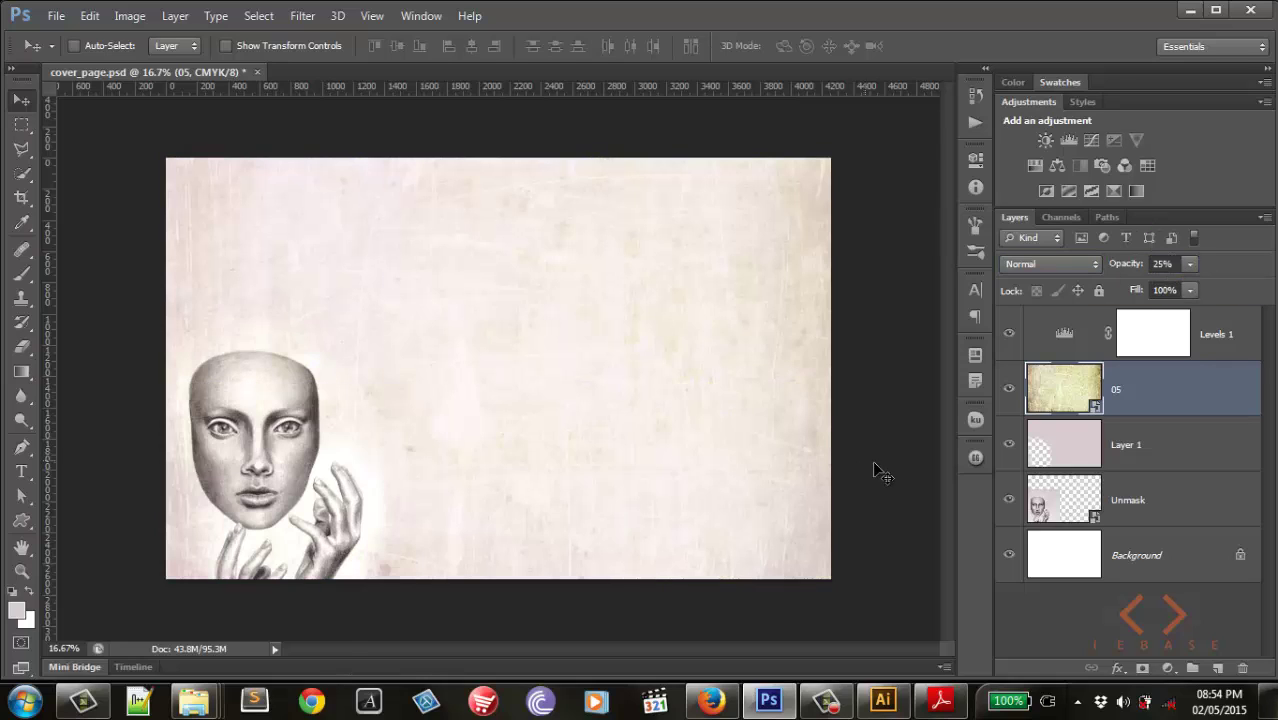
{"action": "key", "text": "ctrl+s"}
Step: Set the Levels 1 input levels to about 86/1.00/220 to brighten the texture, and save cover_page.psd
{"action": "double_click", "coordinate": [1064, 336]}
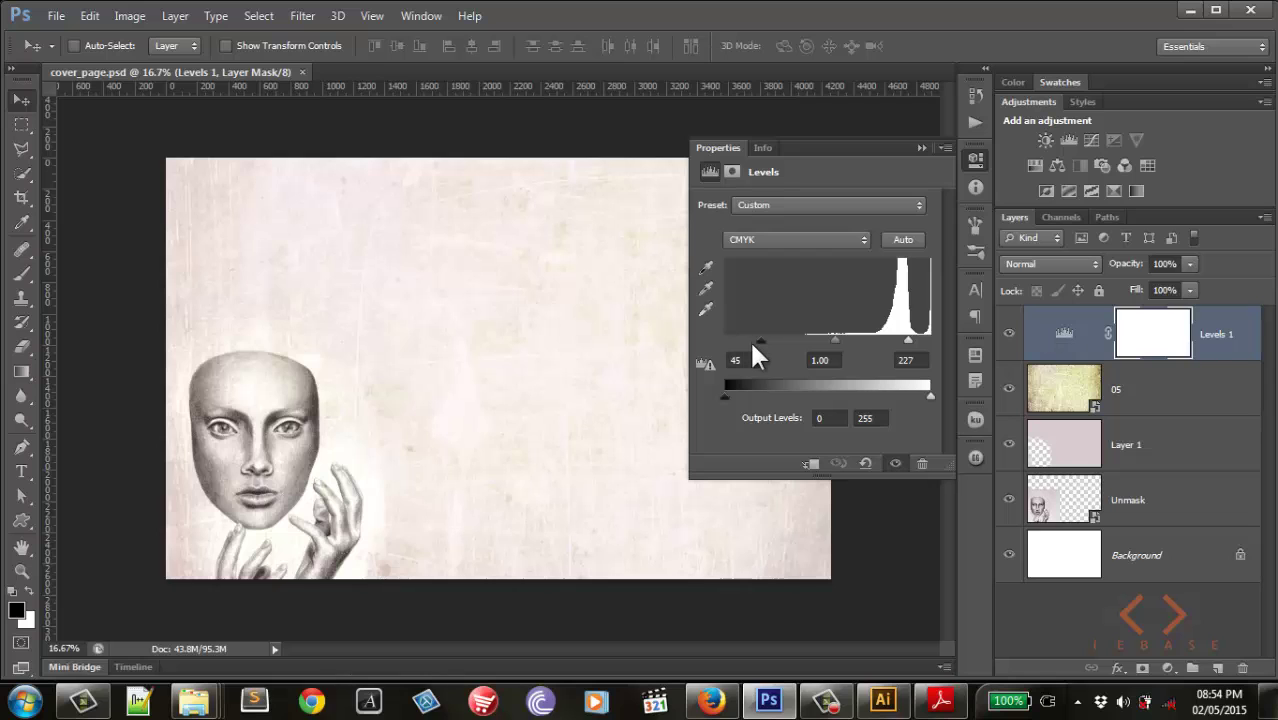
{"action": "left_click_drag", "start_coordinate": [779, 341], "coordinate": [808, 341]}
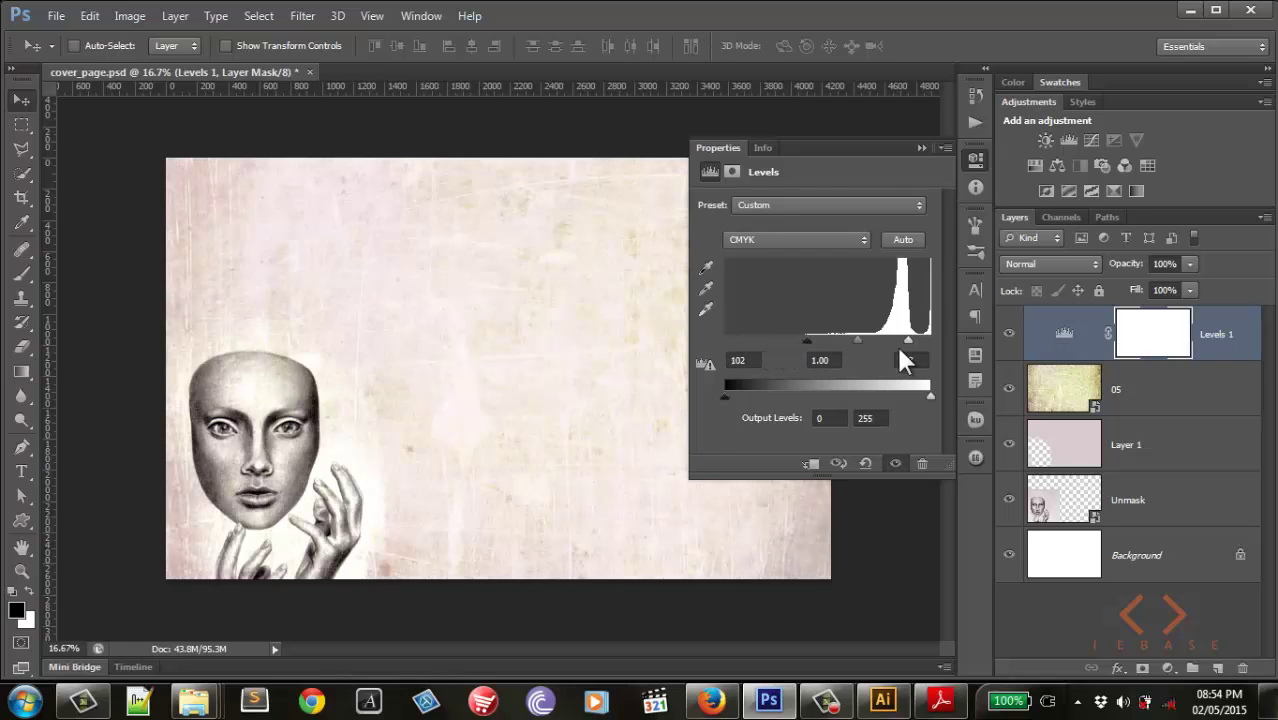
{"action": "mouse_move", "coordinate": [908, 341]}
{"action": "left_mouse_down"}
{"action": "mouse_move", "coordinate": [891, 341]}
{"action": "mouse_move", "coordinate": [903, 349]}
{"action": "left_mouse_up"}
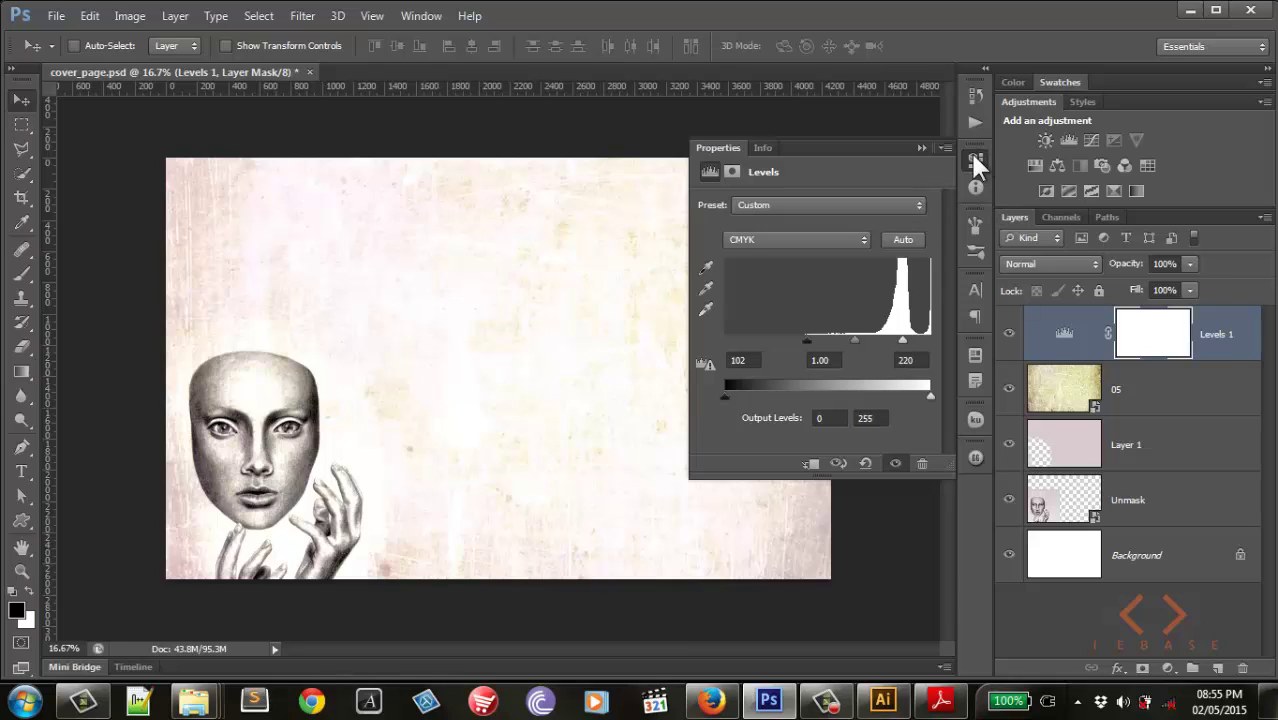
{"action": "left_click_drag", "start_coordinate": [811, 346], "coordinate": [795, 342]}
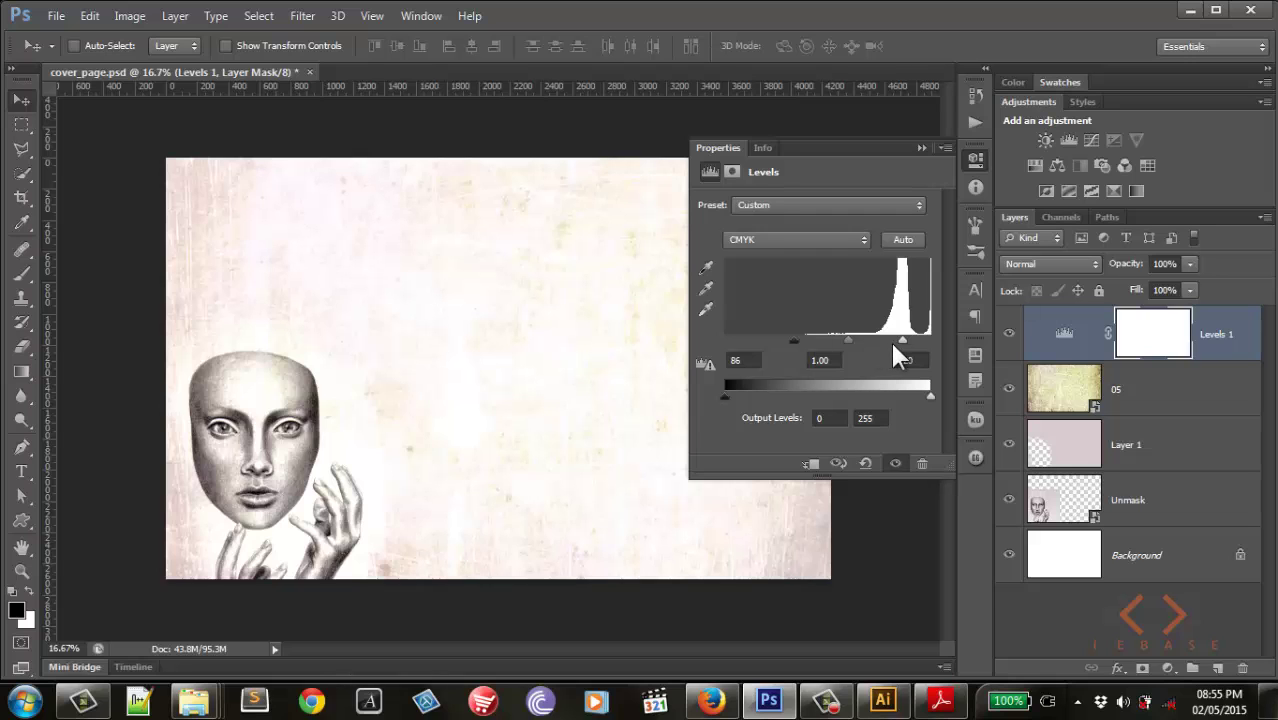
{"action": "left_click_drag", "start_coordinate": [898, 342], "coordinate": [906, 342]}
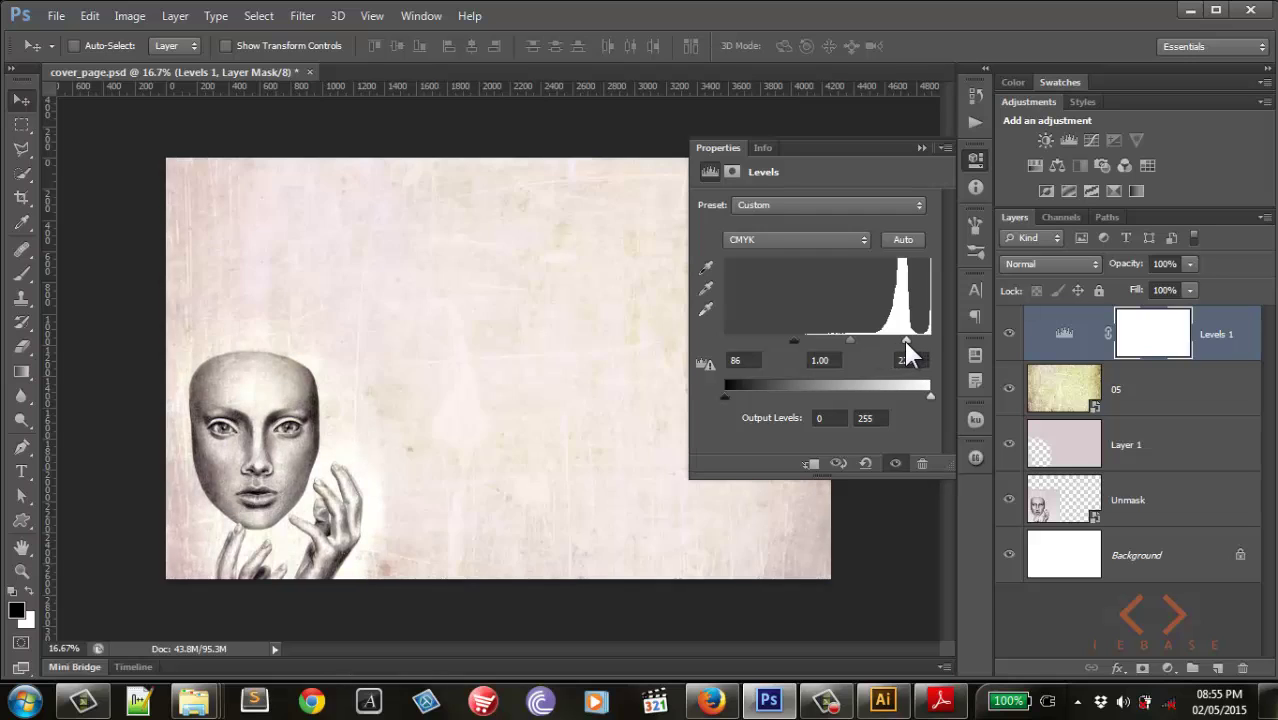
{"action": "left_click", "coordinate": [971, 157]}
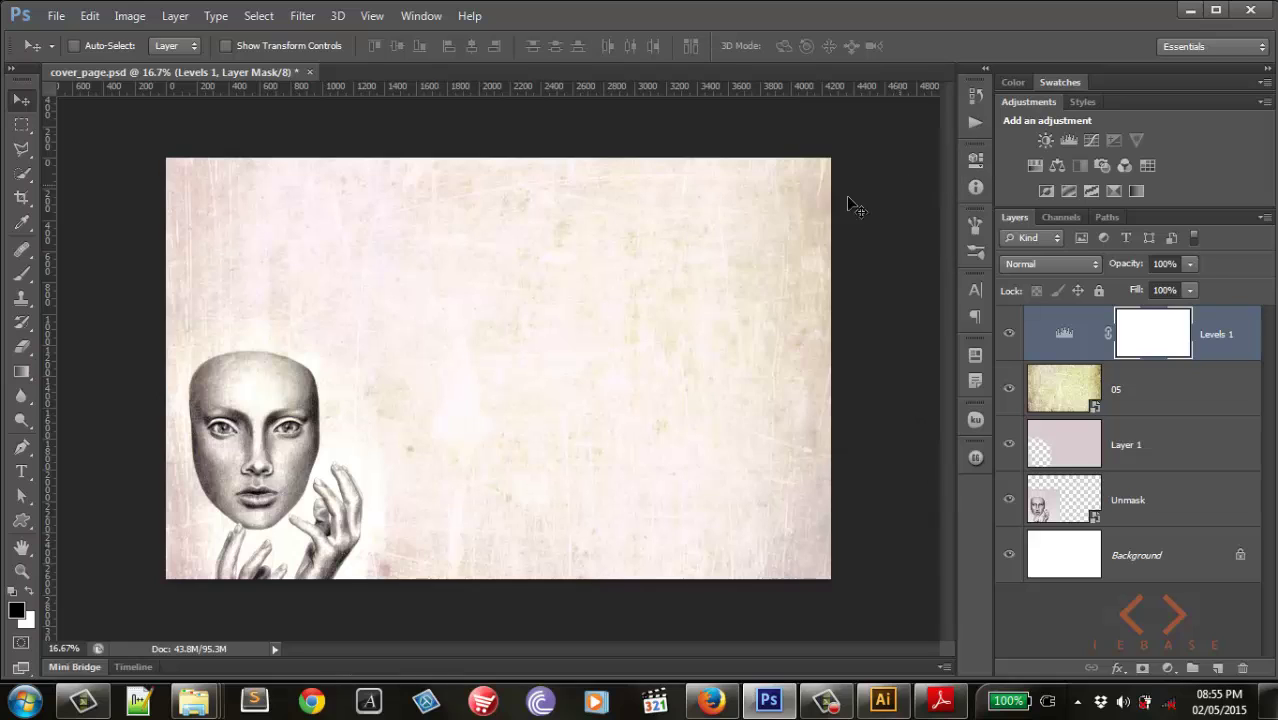
{"action": "key", "text": "ctrl+s"}
Step: Back in Illustrator, accept the linked texture update and colour the potentials text #595959
{"action": "left_click", "coordinate": [893, 708]}
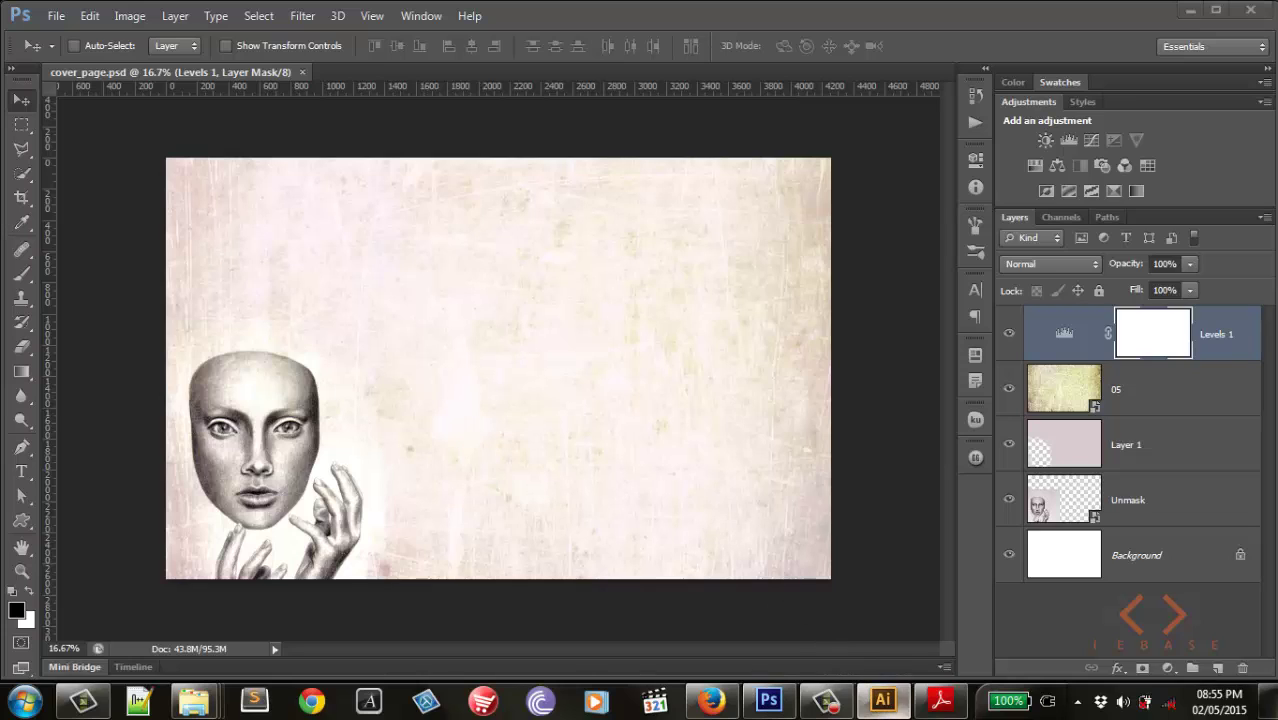
{"action": "left_click", "coordinate": [748, 370]}
{"action": "left_click", "coordinate": [882, 700]}
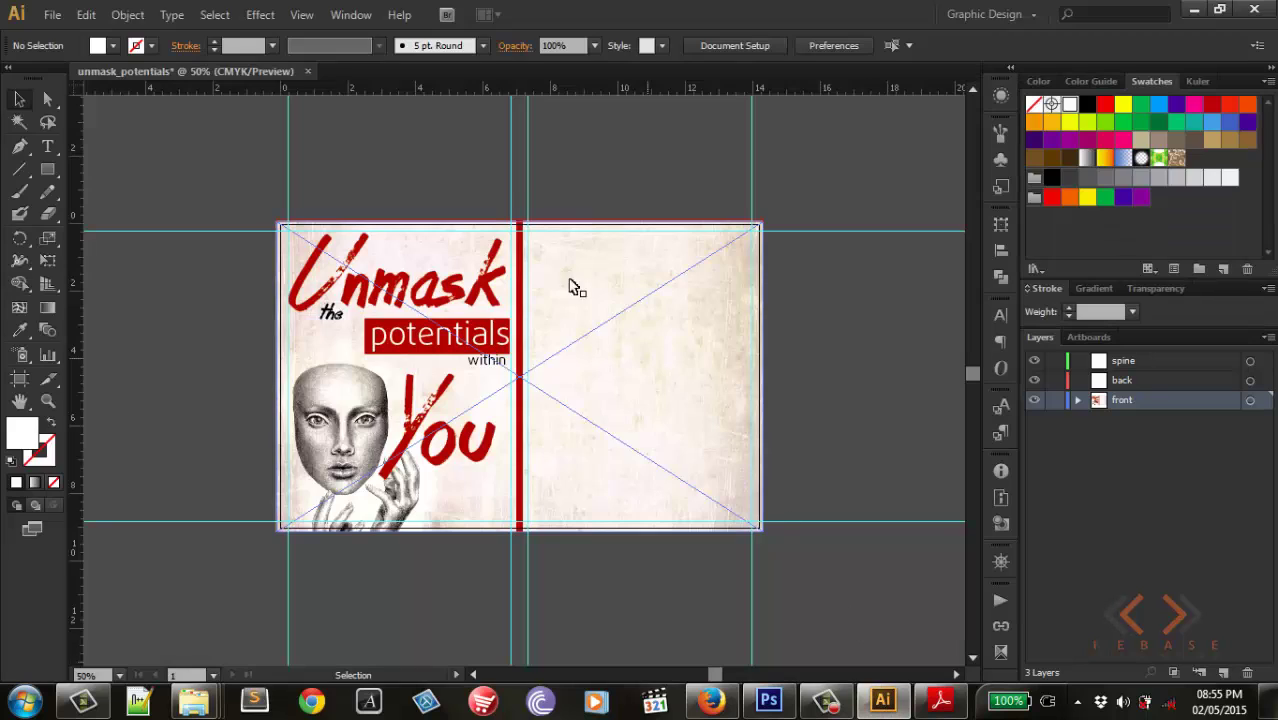
{"action": "left_click", "coordinate": [425, 343]}
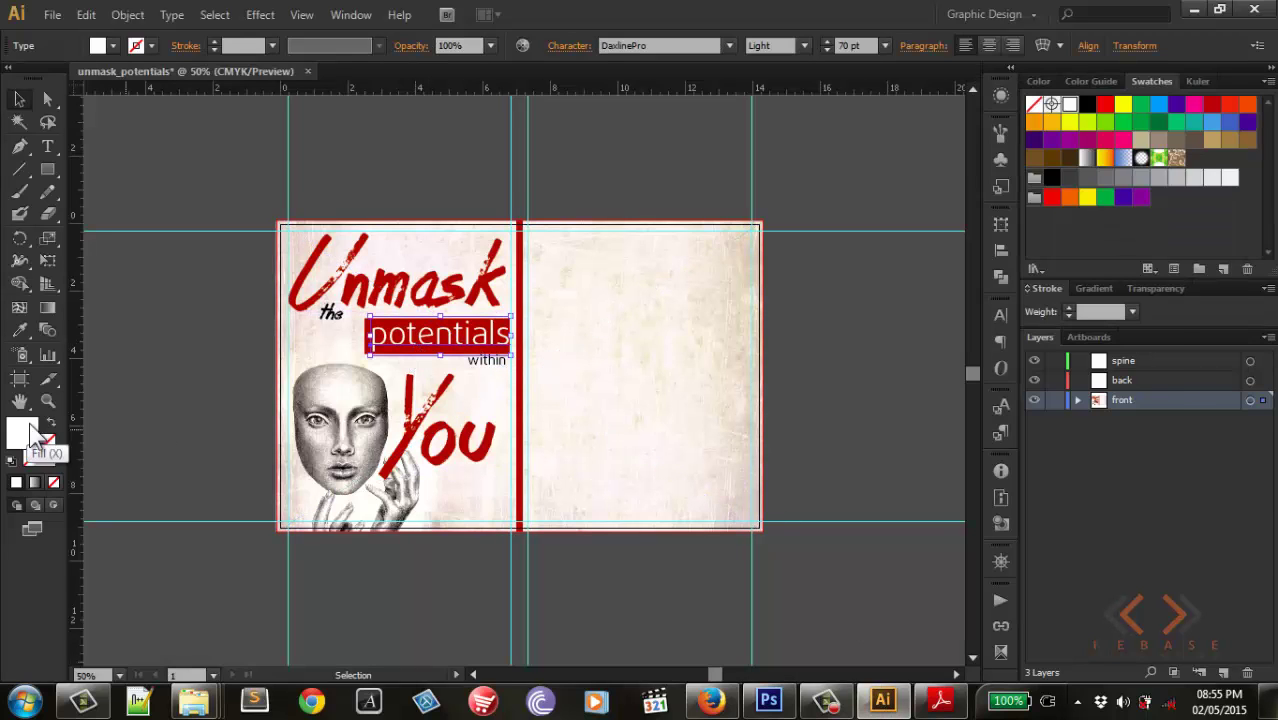
{"action": "double_click", "coordinate": [24, 434]}
{"action": "type", "text": "5"}
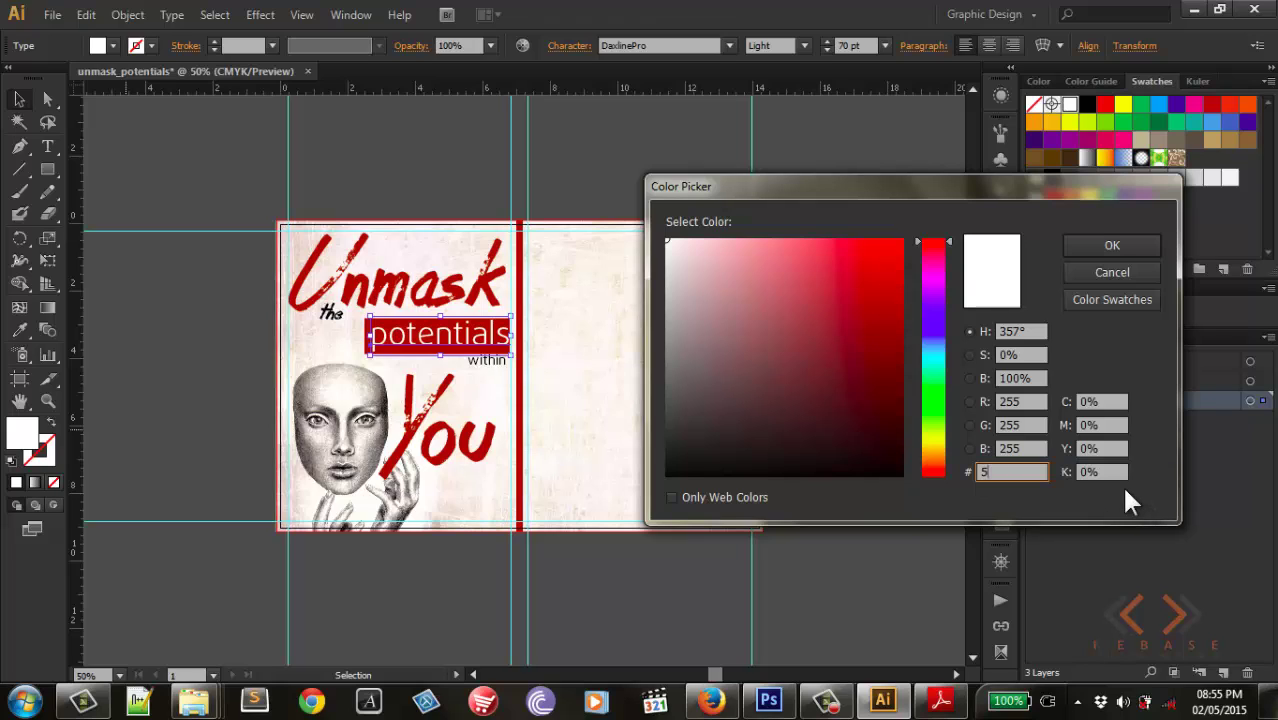
{"action": "type", "text": "9"}
{"action": "type", "text": "5959"}
{"action": "key", "text": "Return"}
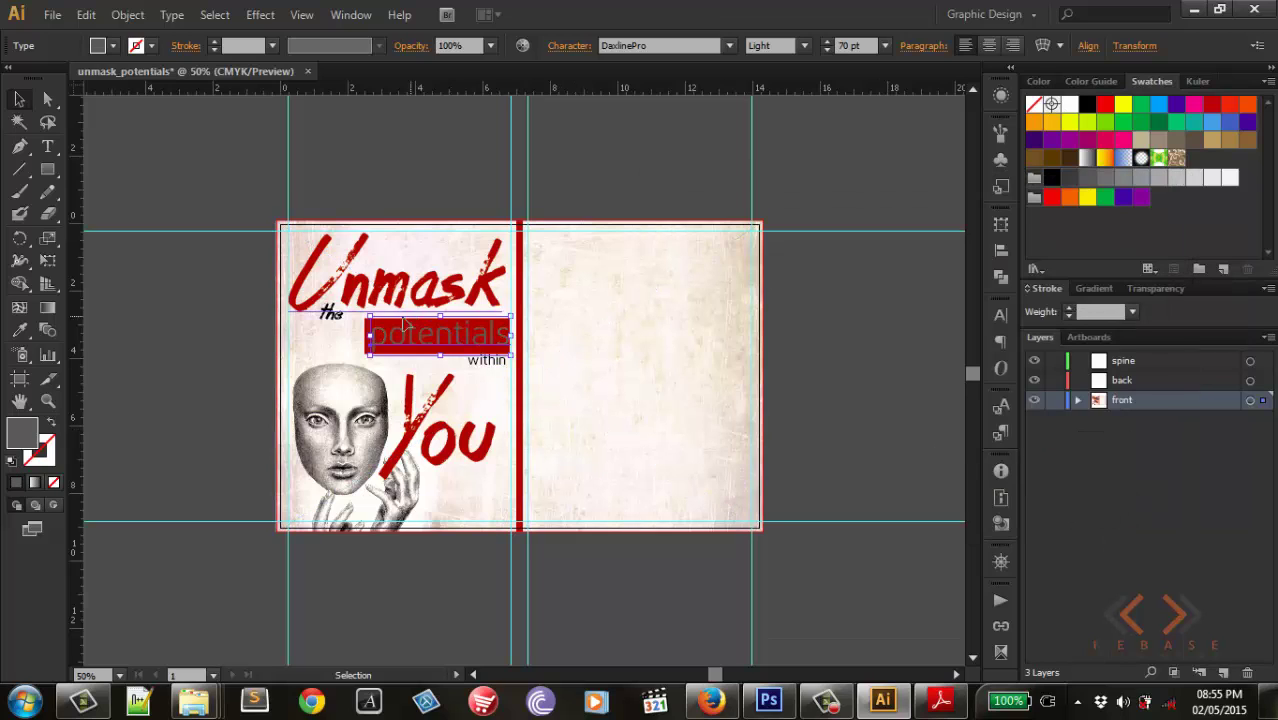
Step: Fill the box behind potentials white and view the front cover at 100%
{"action": "left_click", "coordinate": [335, 338]}
{"action": "left_click", "coordinate": [368, 346]}
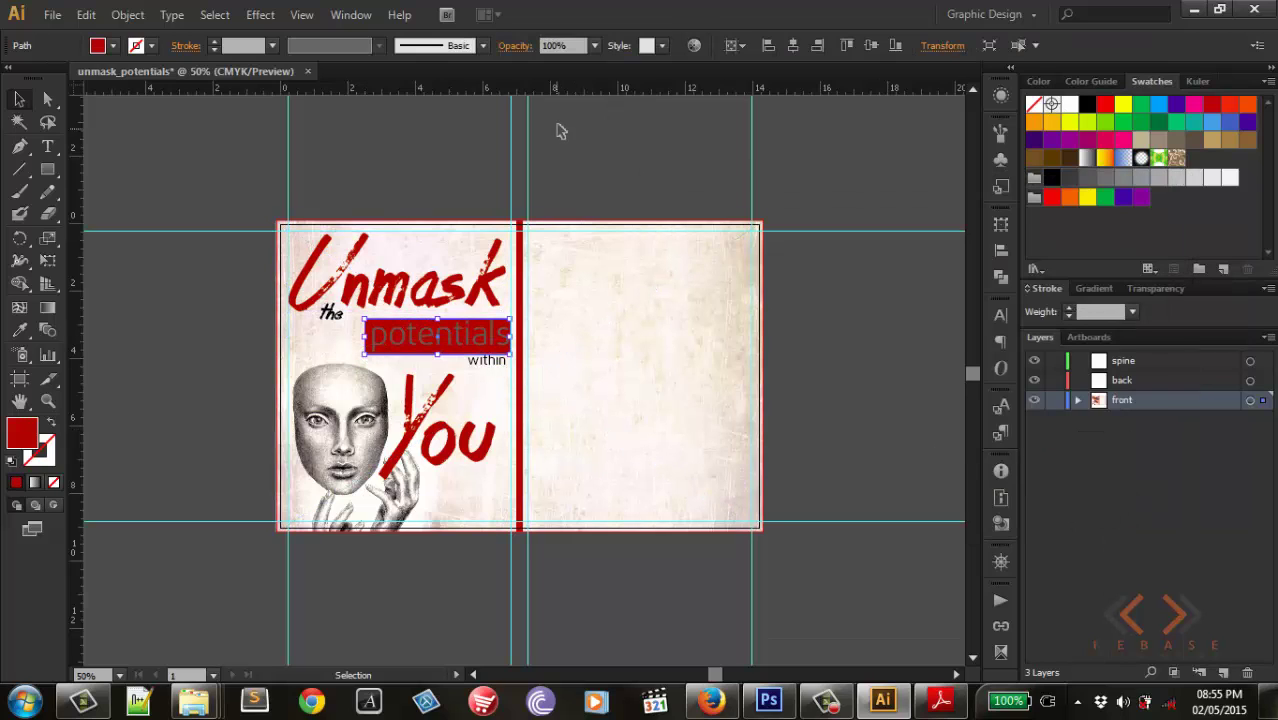
{"action": "left_click", "coordinate": [1073, 107]}
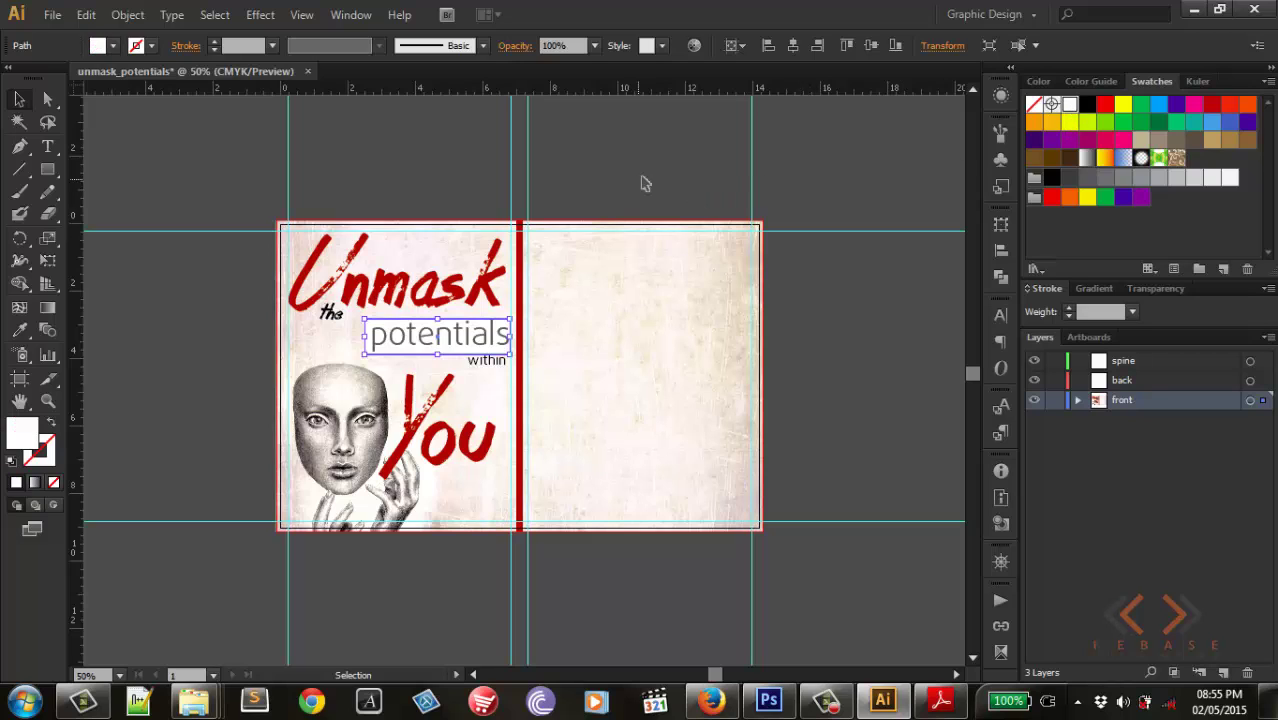
{"action": "left_click", "coordinate": [140, 398]}
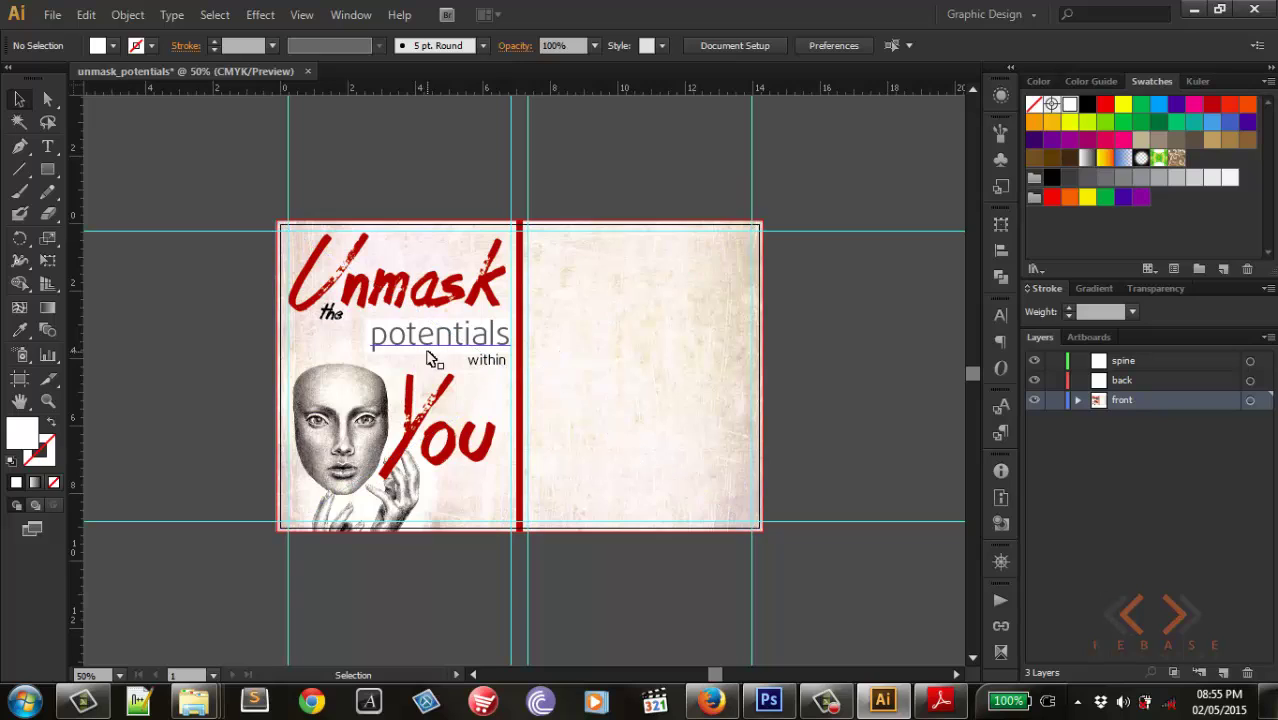
{"action": "left_click", "coordinate": [369, 343]}
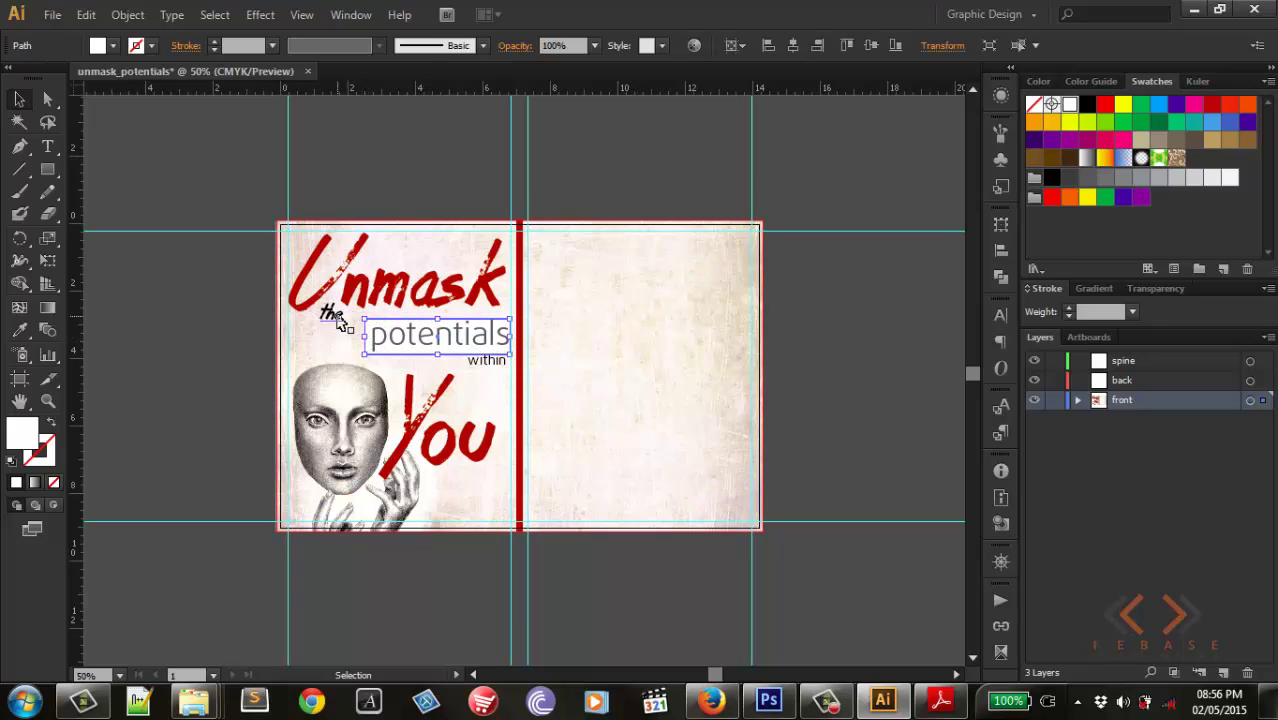
{"action": "left_click", "coordinate": [437, 173]}
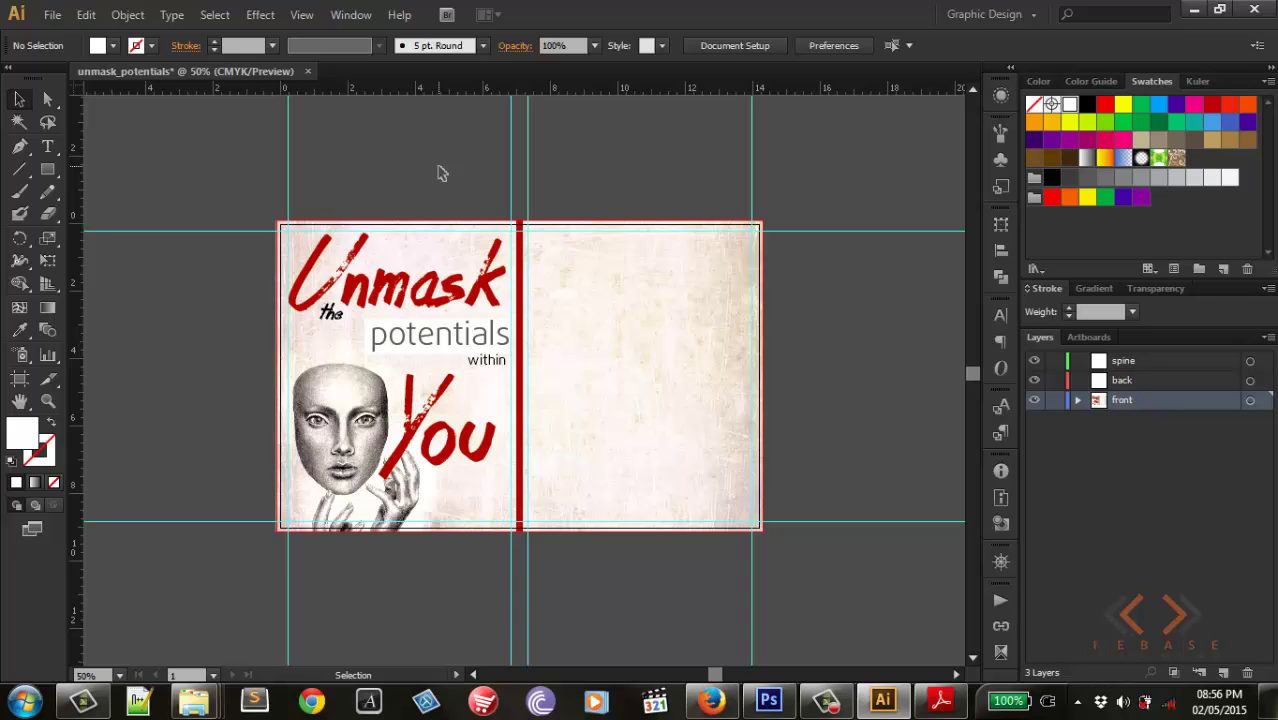
{"action": "key", "text": "ctrl+plus"}
{"action": "key", "text": "ctrl+plus"}
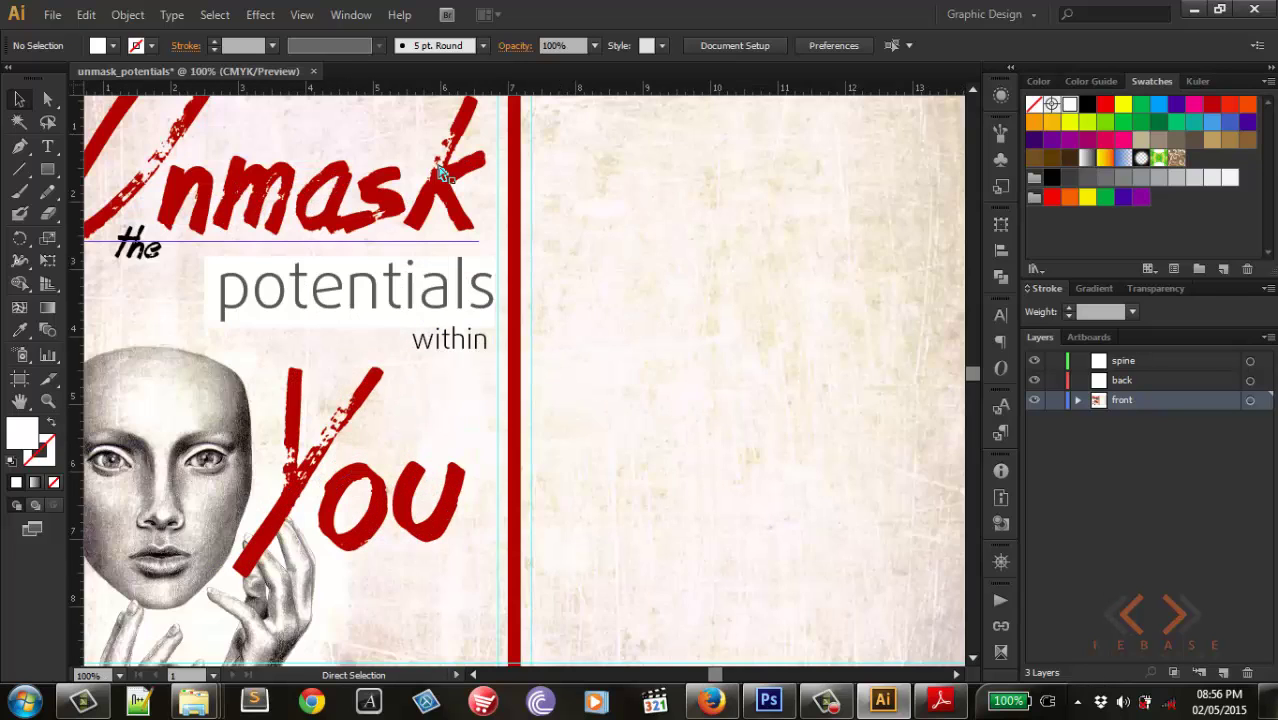
{"action": "left_click", "coordinate": [472, 345]}
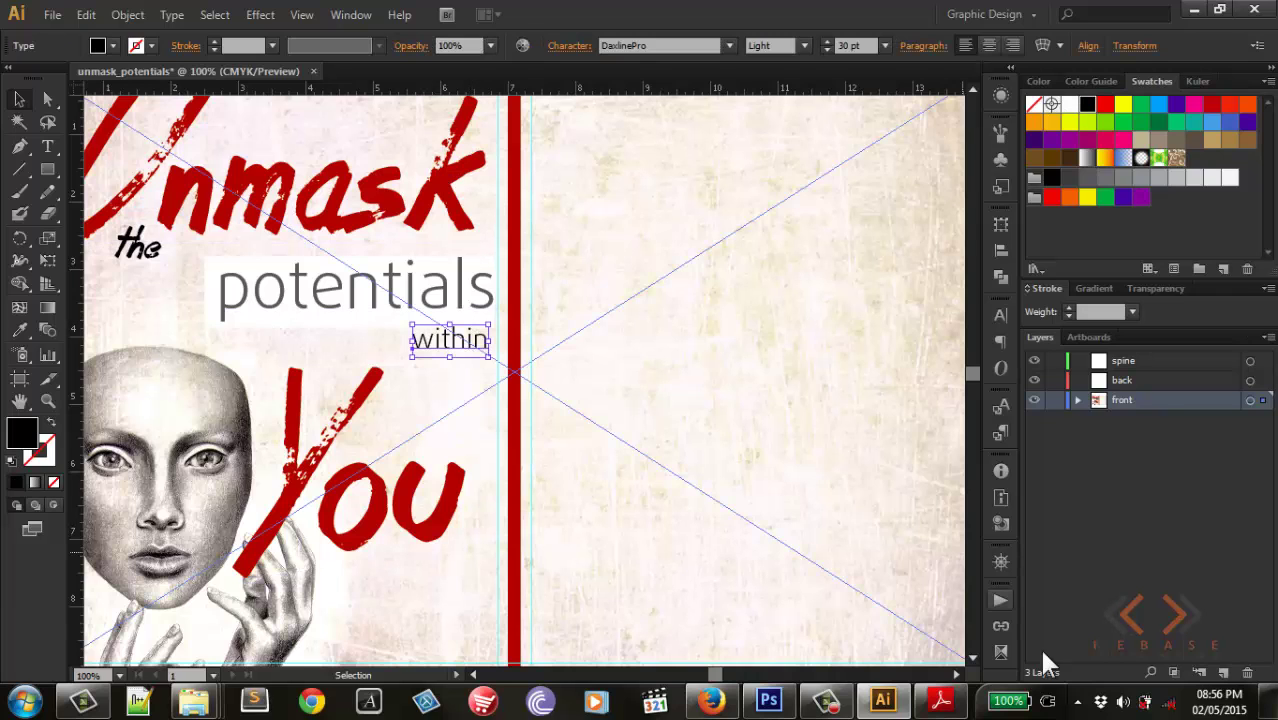
Step: Nudge 'within' one step down and right, then expand the front layer's contents
{"action": "mouse_move", "coordinate": [940, 701]}
{"action": "left_click", "coordinate": [945, 645]}
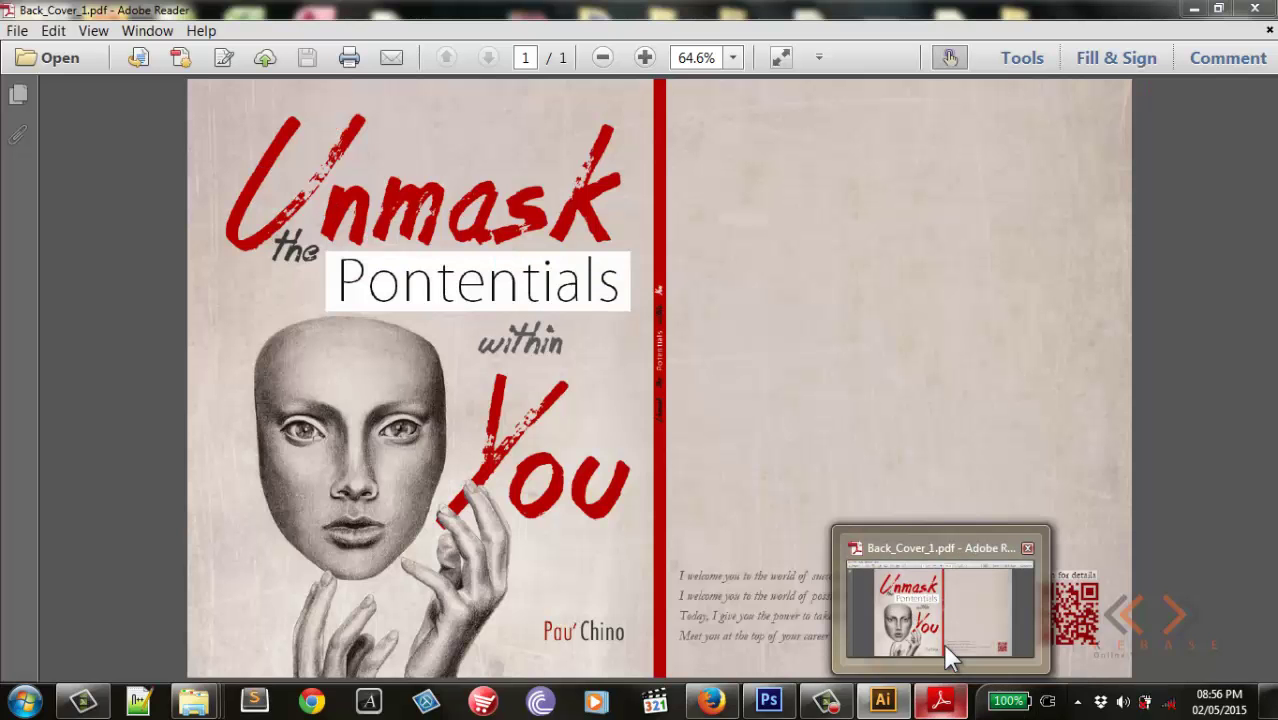
{"action": "left_click", "coordinate": [940, 640]}
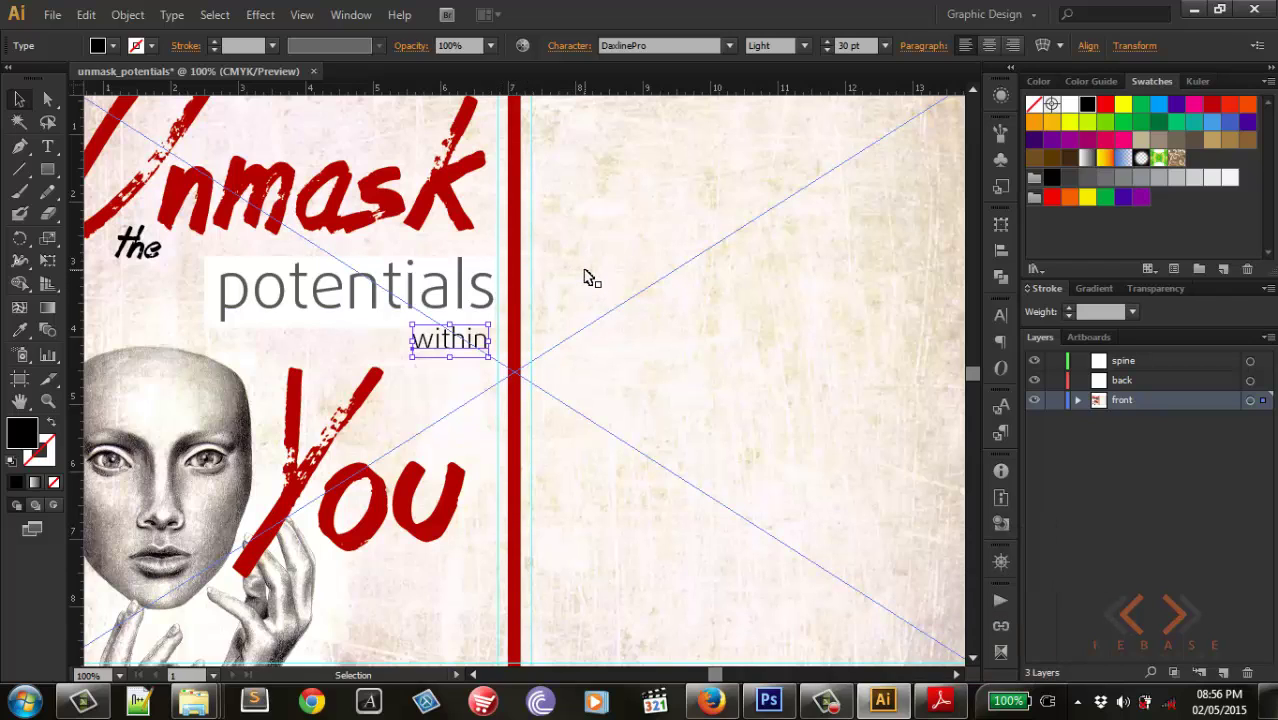
{"action": "key", "text": "Down"}
{"action": "key", "text": "Down"}
{"action": "key", "text": "Right"}
{"action": "key", "text": "Right"}
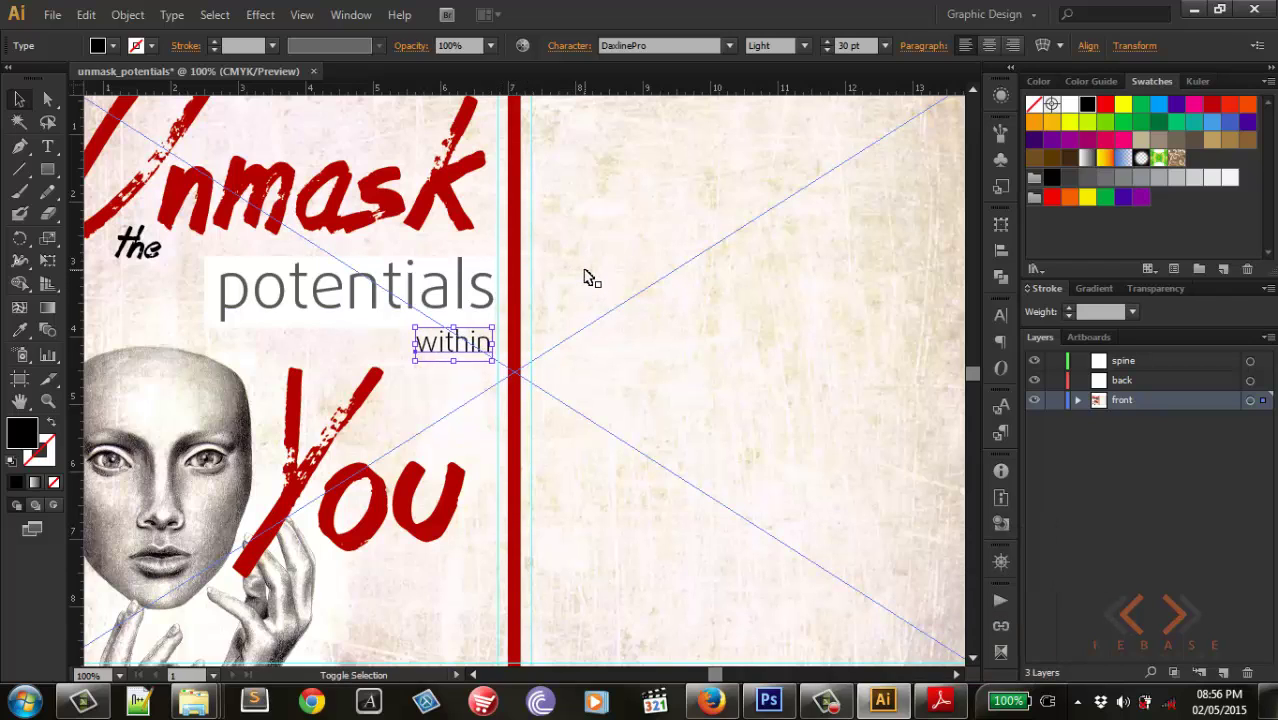
{"action": "left_click", "coordinate": [722, 405]}
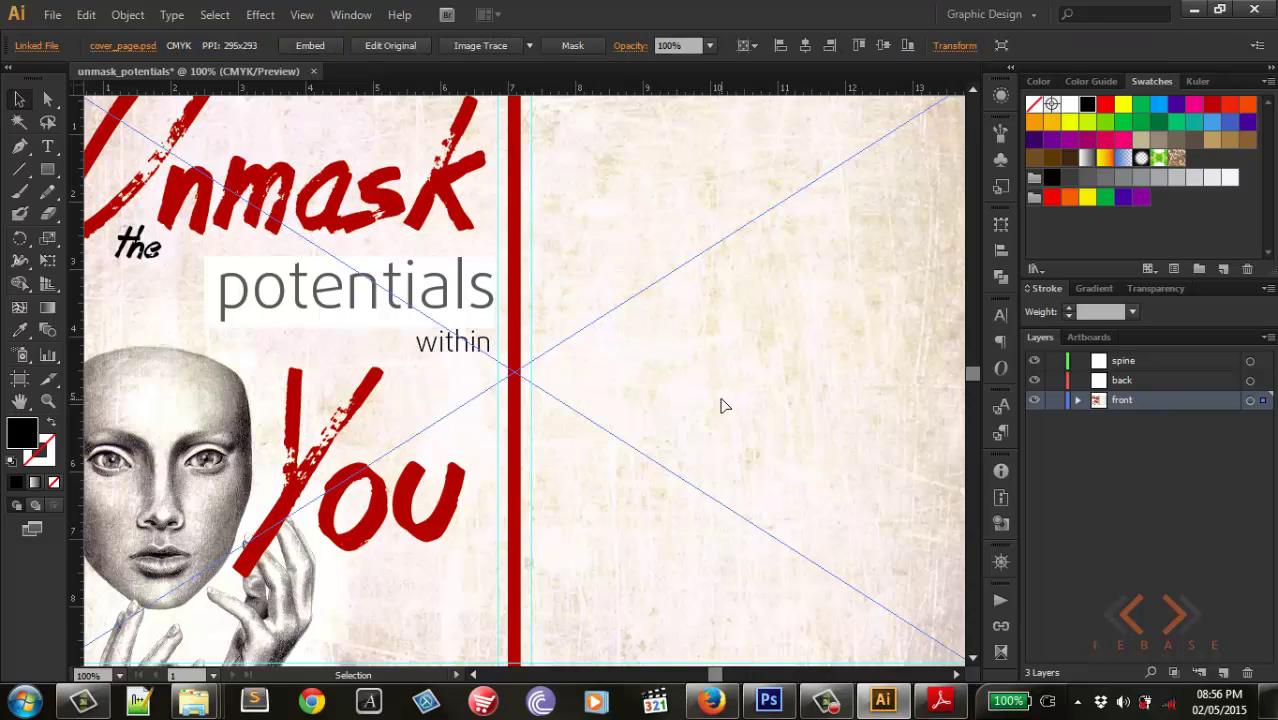
{"action": "left_click", "coordinate": [1077, 400]}
{"action": "left_click", "coordinate": [419, 513]}
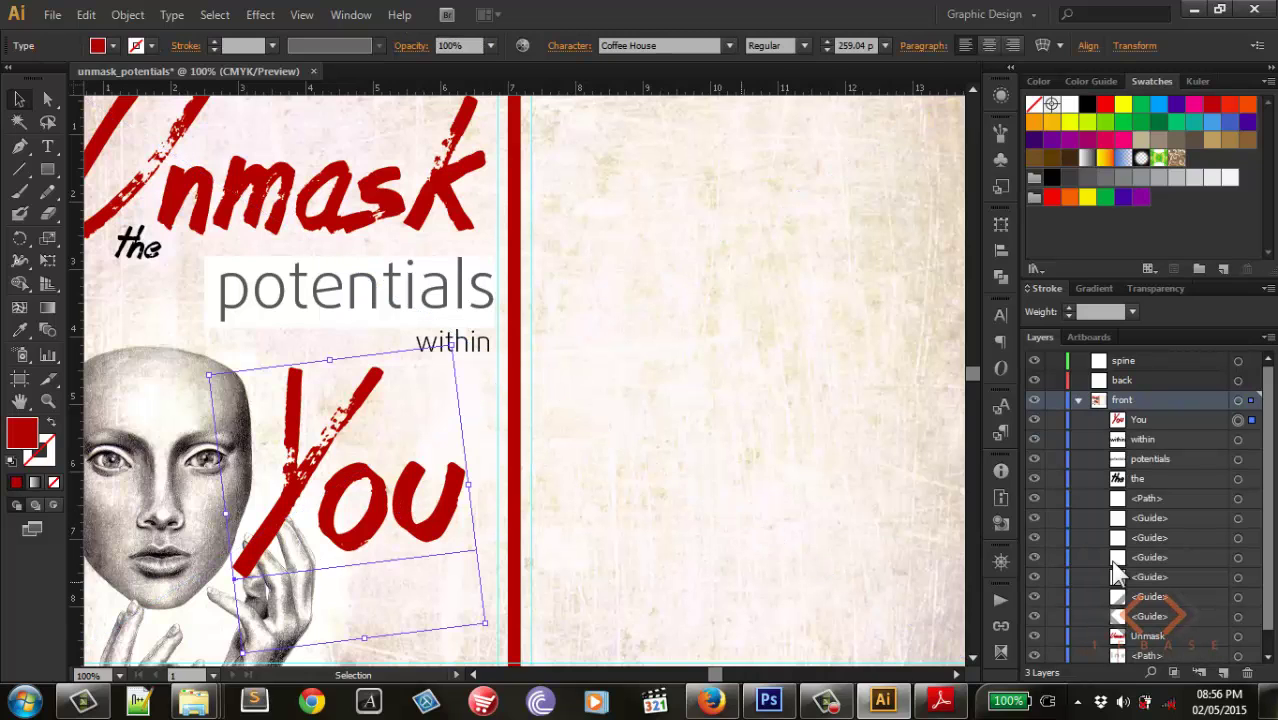
Step: Hide the You sublayer and zoom to 200% on the face and fingers holding the mask
{"action": "left_click", "coordinate": [1035, 419]}
{"action": "key", "text": "ctrl+plus"}
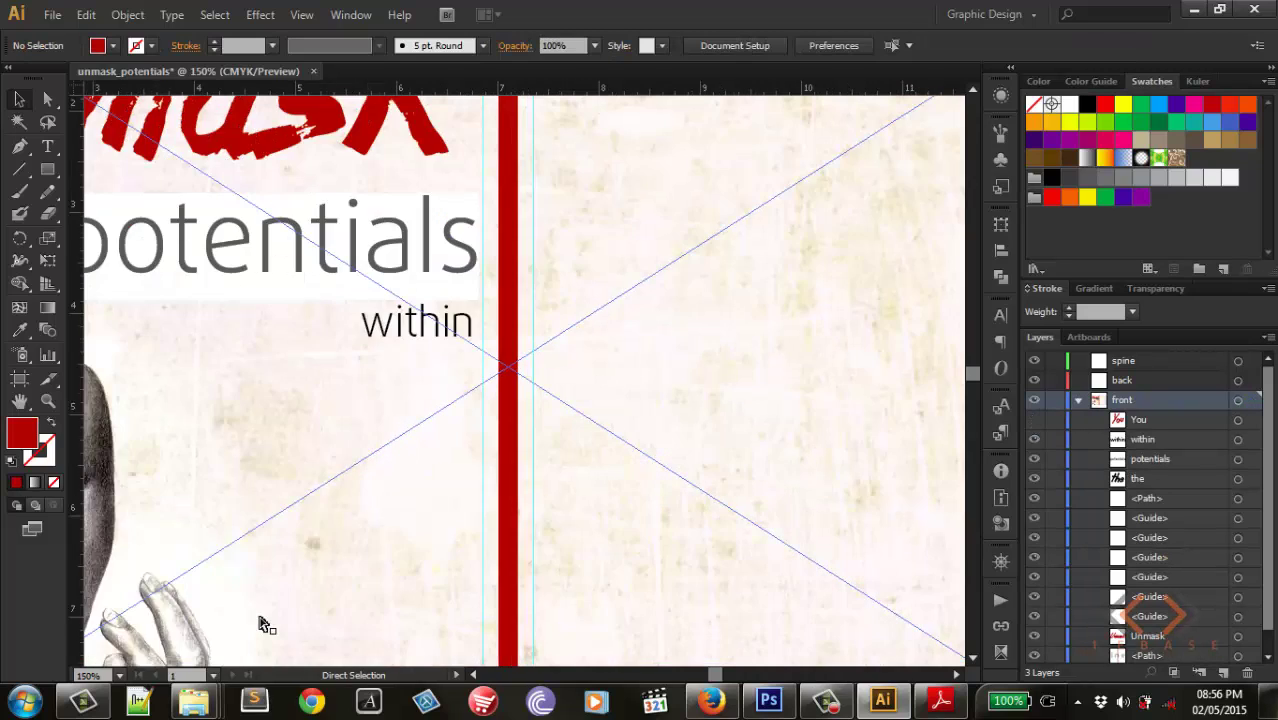
{"action": "key", "text": "ctrl+plus"}
{"action": "left_click_drag", "start_coordinate": [260, 605], "coordinate": [406, 498]}
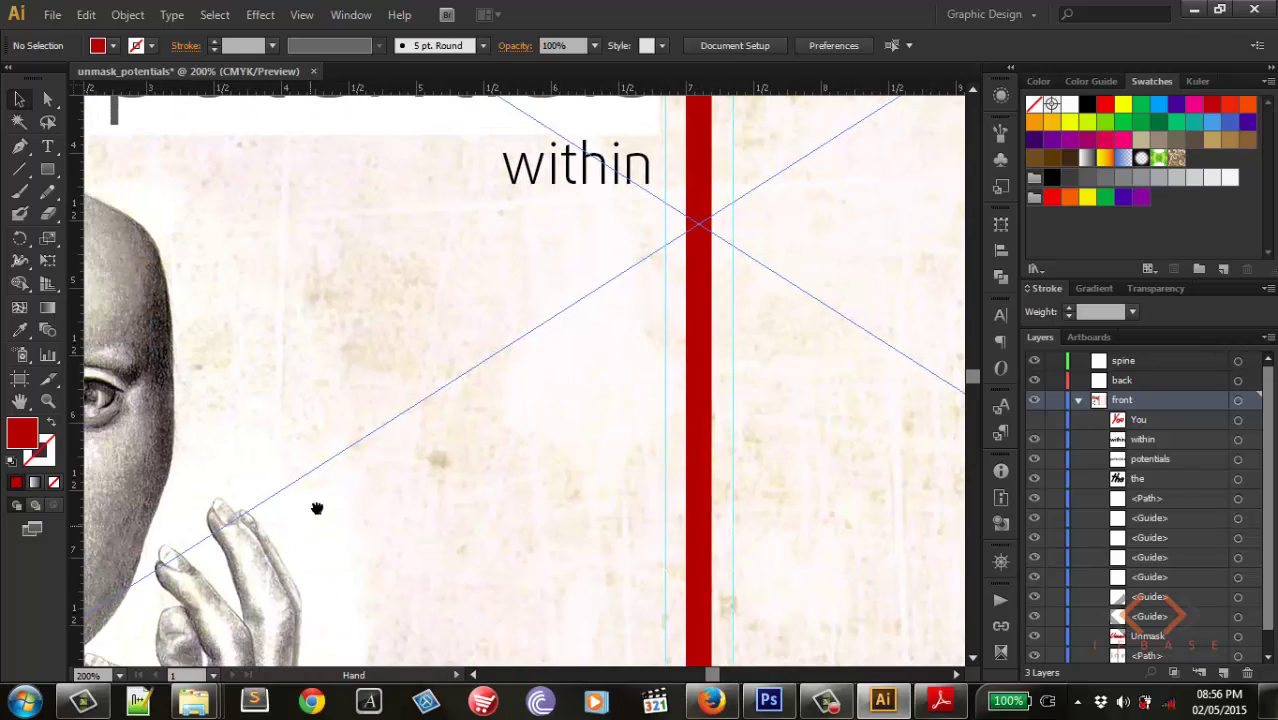
{"action": "left_click_drag", "start_coordinate": [317, 508], "coordinate": [479, 328]}
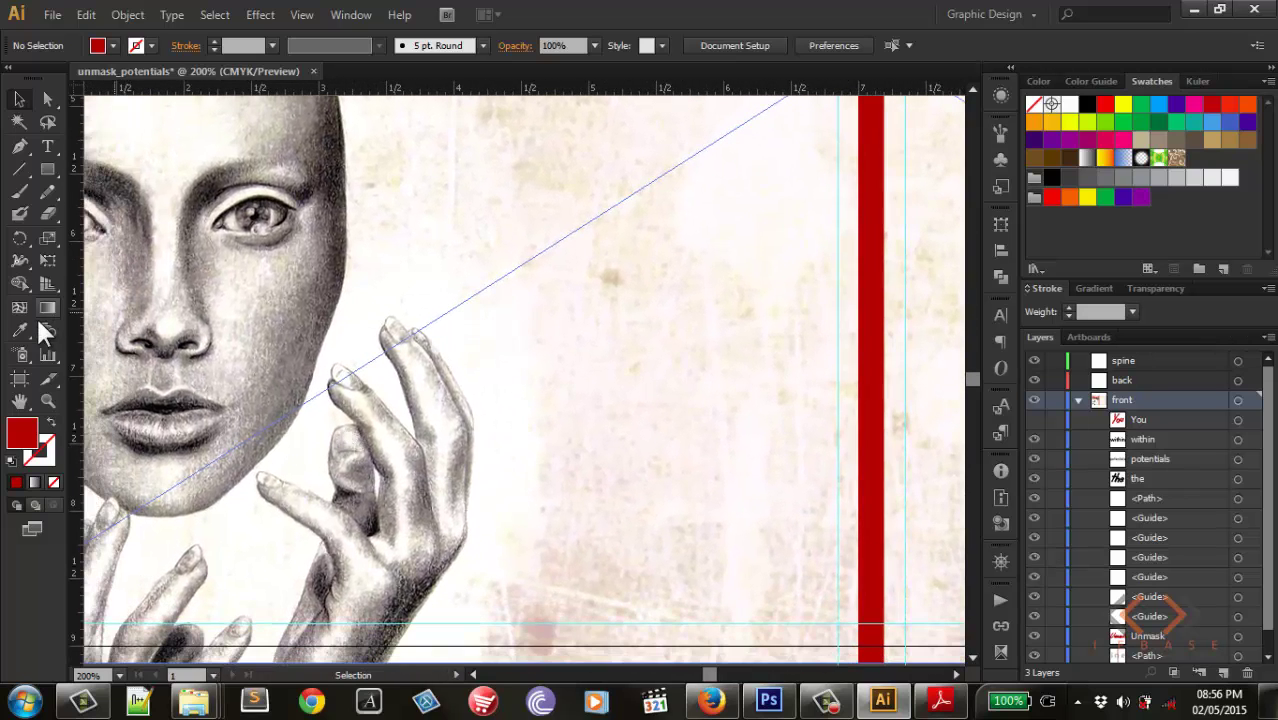
{"action": "left_click", "coordinate": [20, 146]}
Step: Start a Pen path at the first fingertip and curve it around the tip, zoomed to 400%
{"action": "left_click_drag", "start_coordinate": [356, 428], "coordinate": [341, 414]}
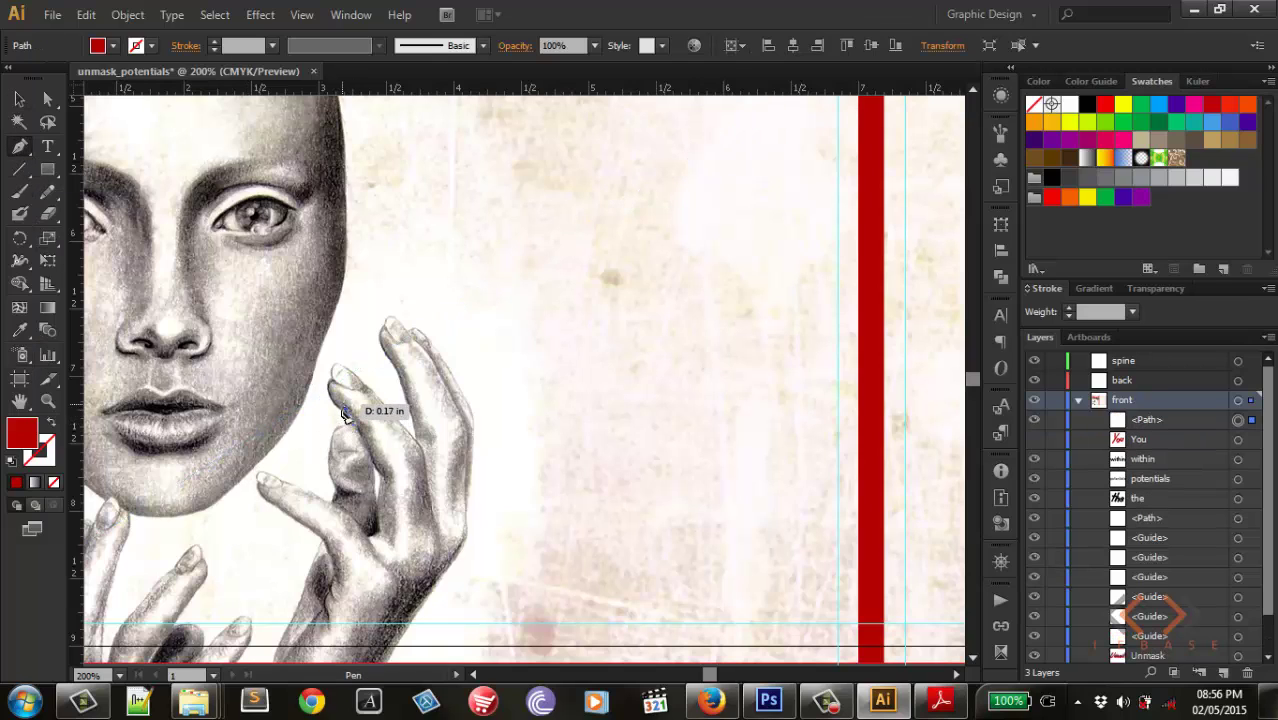
{"action": "key", "text": "ctrl+plus"}
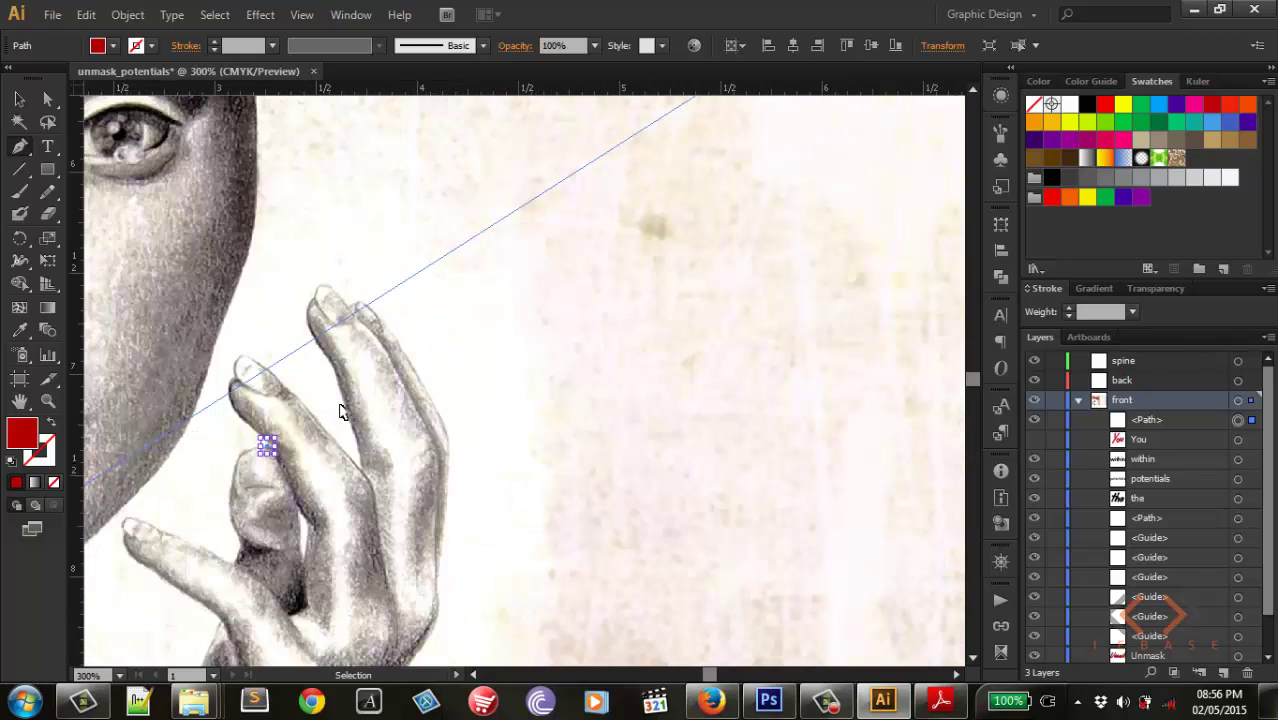
{"action": "key", "text": "ctrl+plus"}
{"action": "left_click_drag", "start_coordinate": [263, 414], "coordinate": [448, 424]}
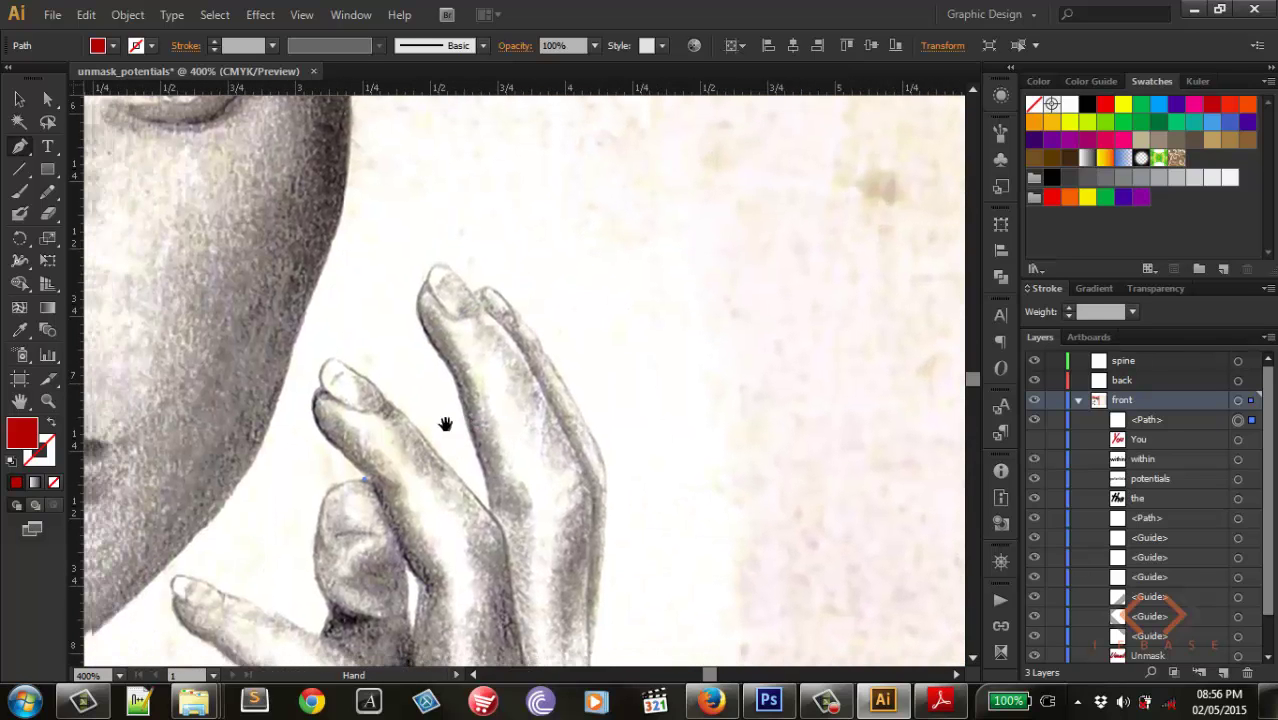
{"action": "left_click_drag", "start_coordinate": [352, 452], "coordinate": [340, 456]}
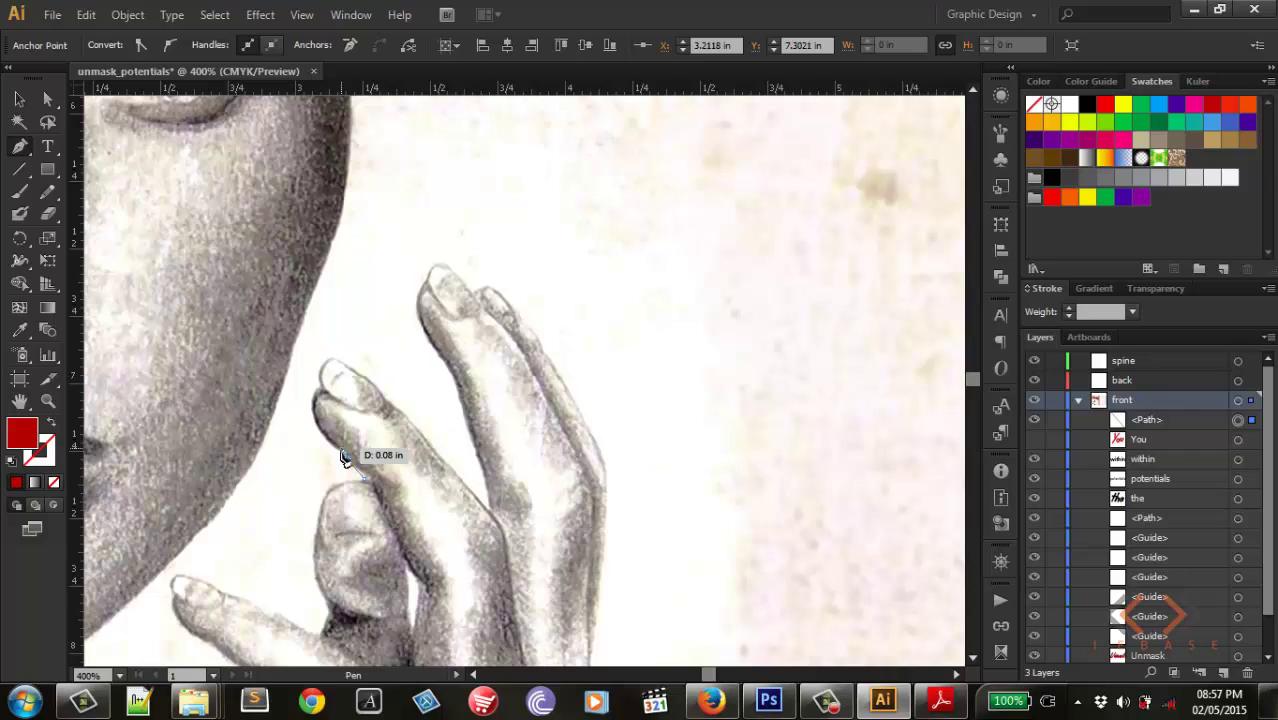
{"action": "left_click_drag", "start_coordinate": [341, 456], "coordinate": [315, 410]}
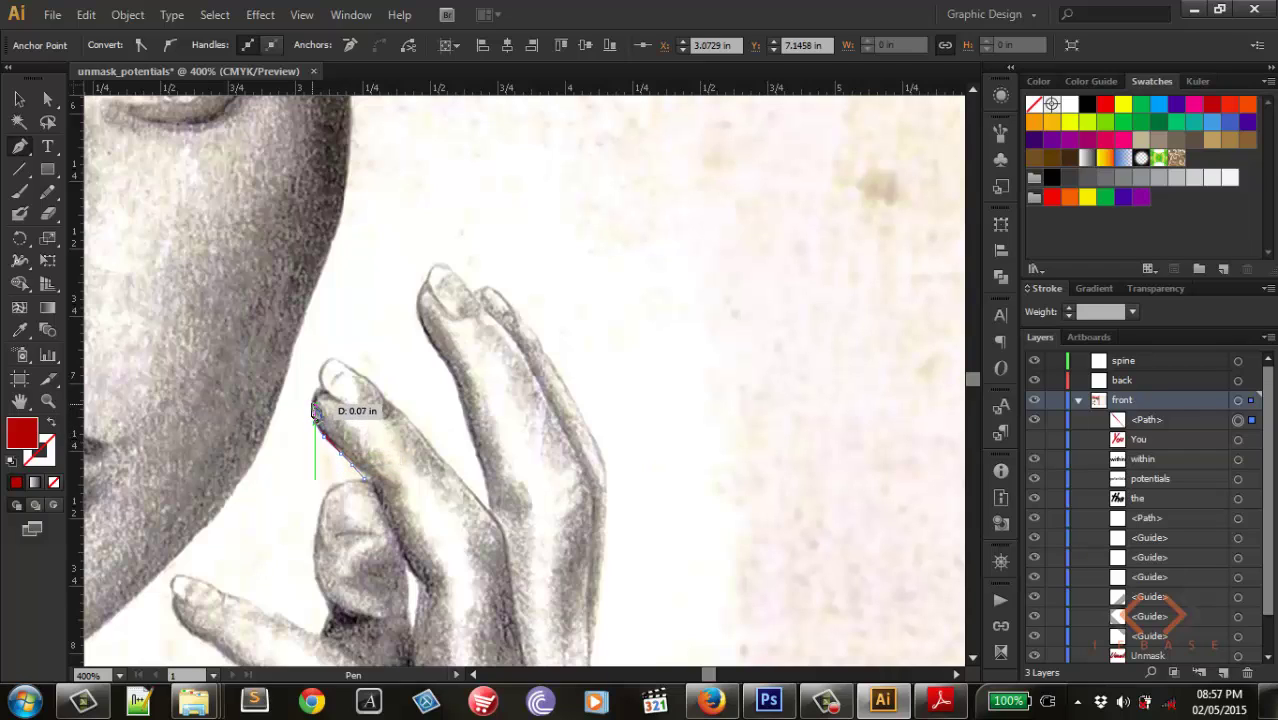
{"action": "left_click_drag", "start_coordinate": [315, 410], "coordinate": [318, 398]}
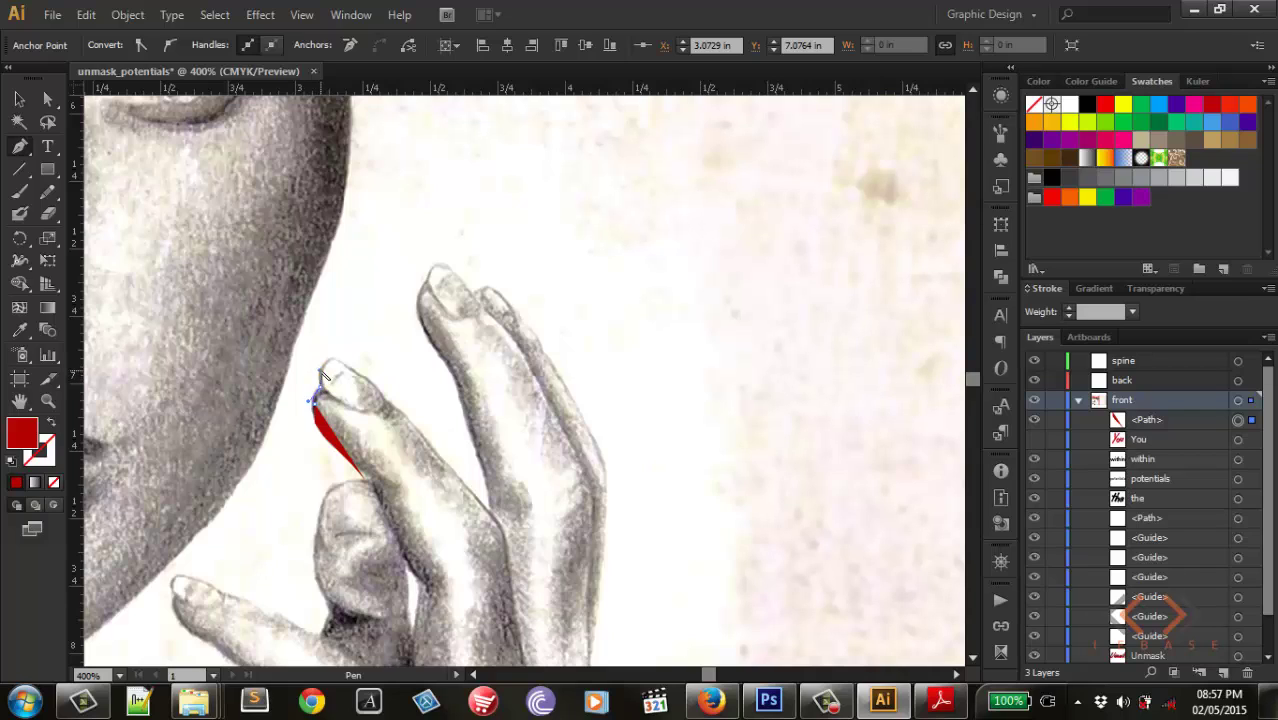
Step: Continue the path along the finger edge up toward the second fingertip, redoing one misplaced anchor
{"action": "left_click_drag", "start_coordinate": [381, 397], "coordinate": [397, 430]}
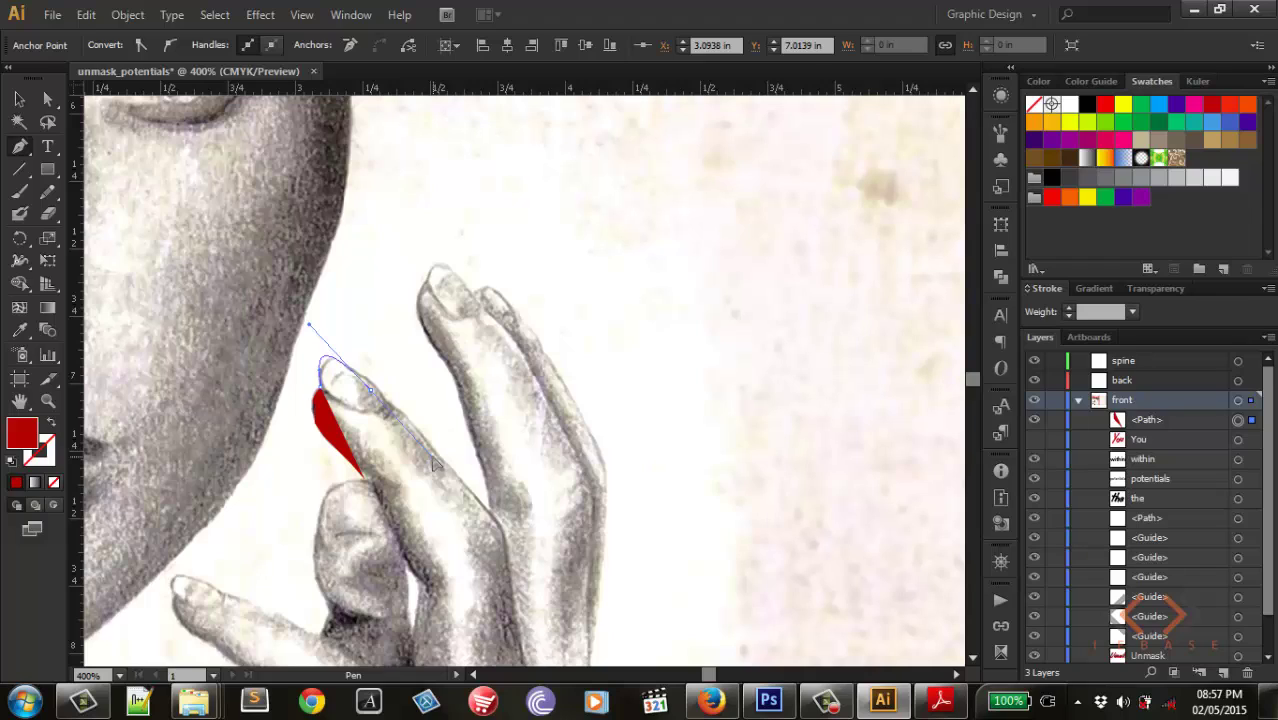
{"action": "left_click_drag", "start_coordinate": [435, 465], "coordinate": [398, 408]}
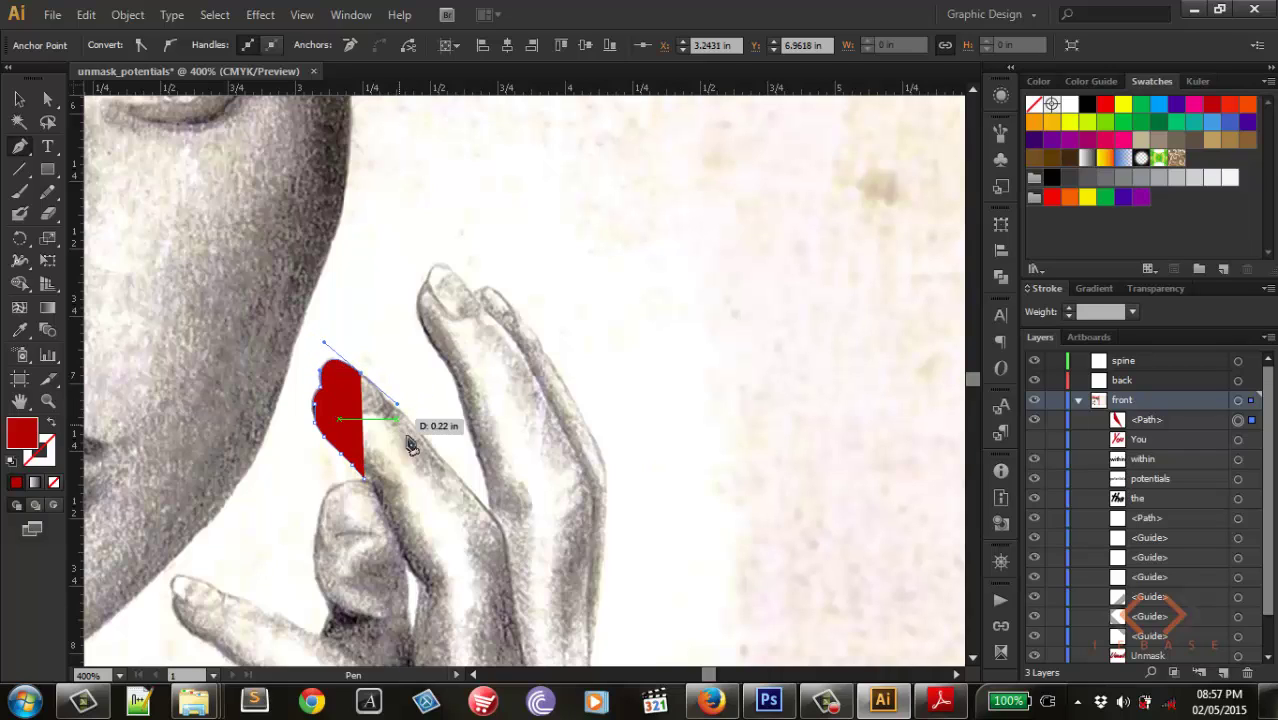
{"action": "left_click", "coordinate": [487, 506]}
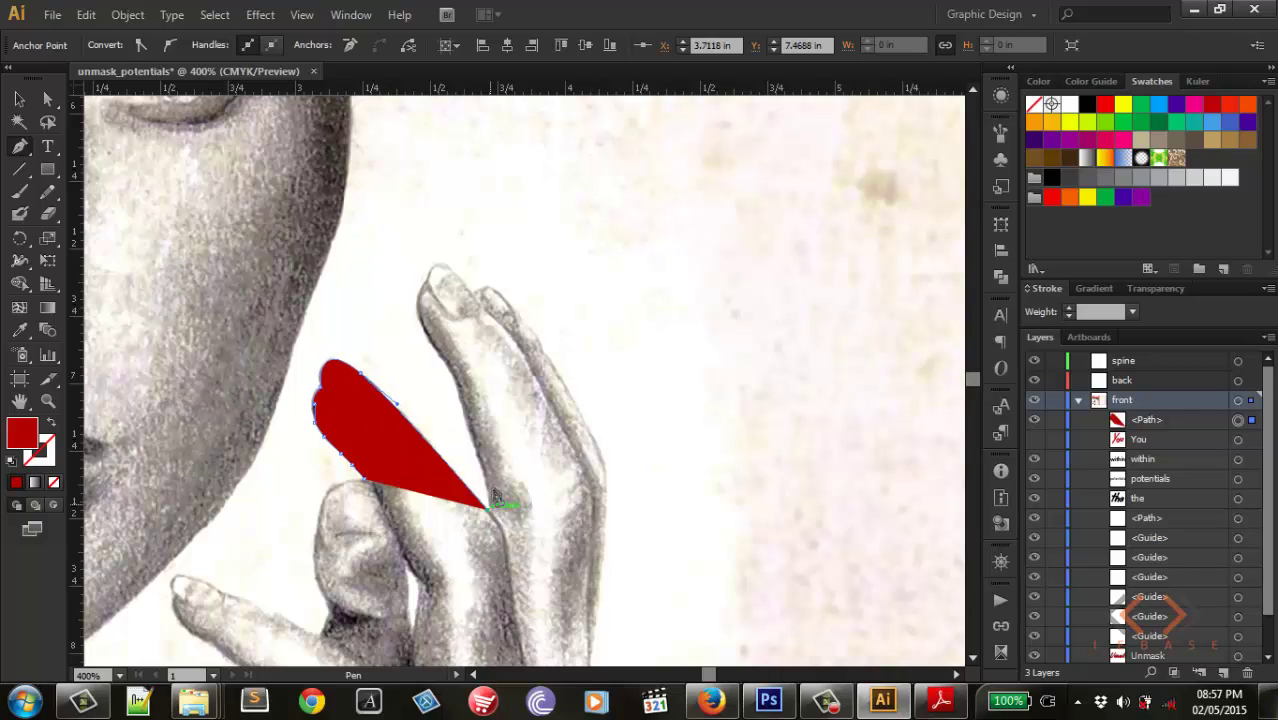
{"action": "left_click_drag", "start_coordinate": [488, 505], "coordinate": [455, 388]}
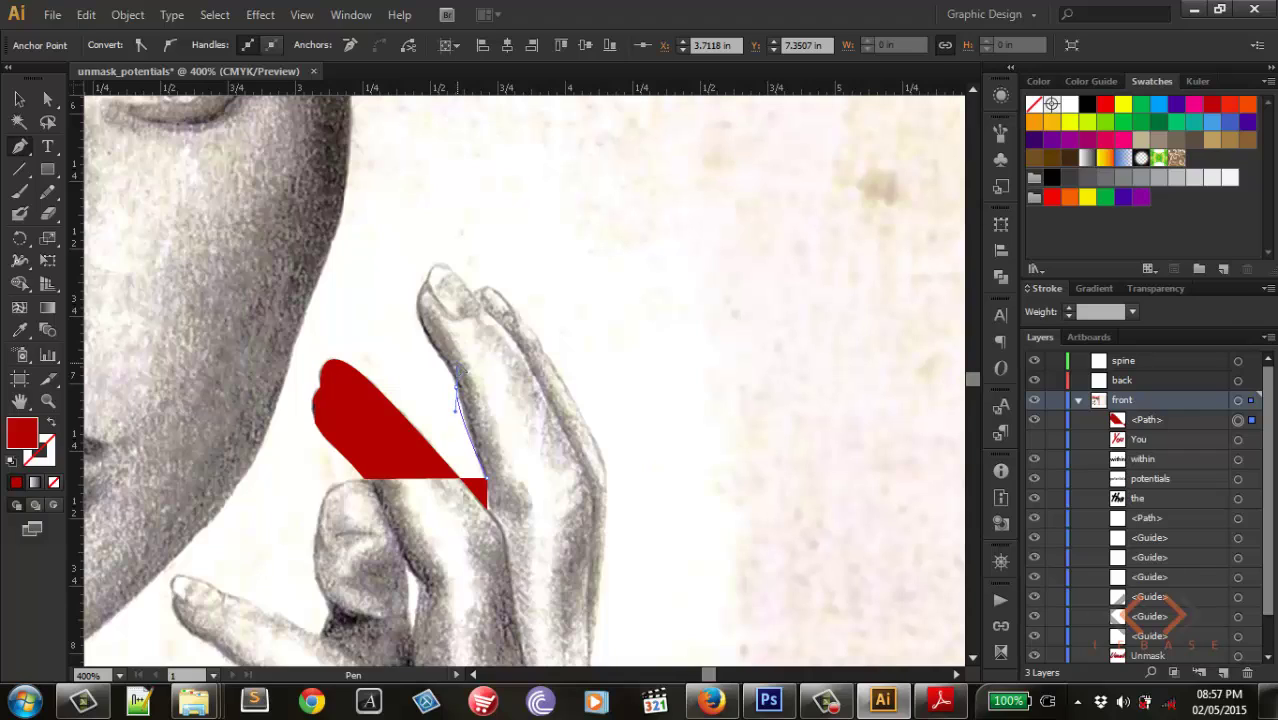
{"action": "left_click", "coordinate": [456, 372]}
{"action": "left_click", "coordinate": [453, 383]}
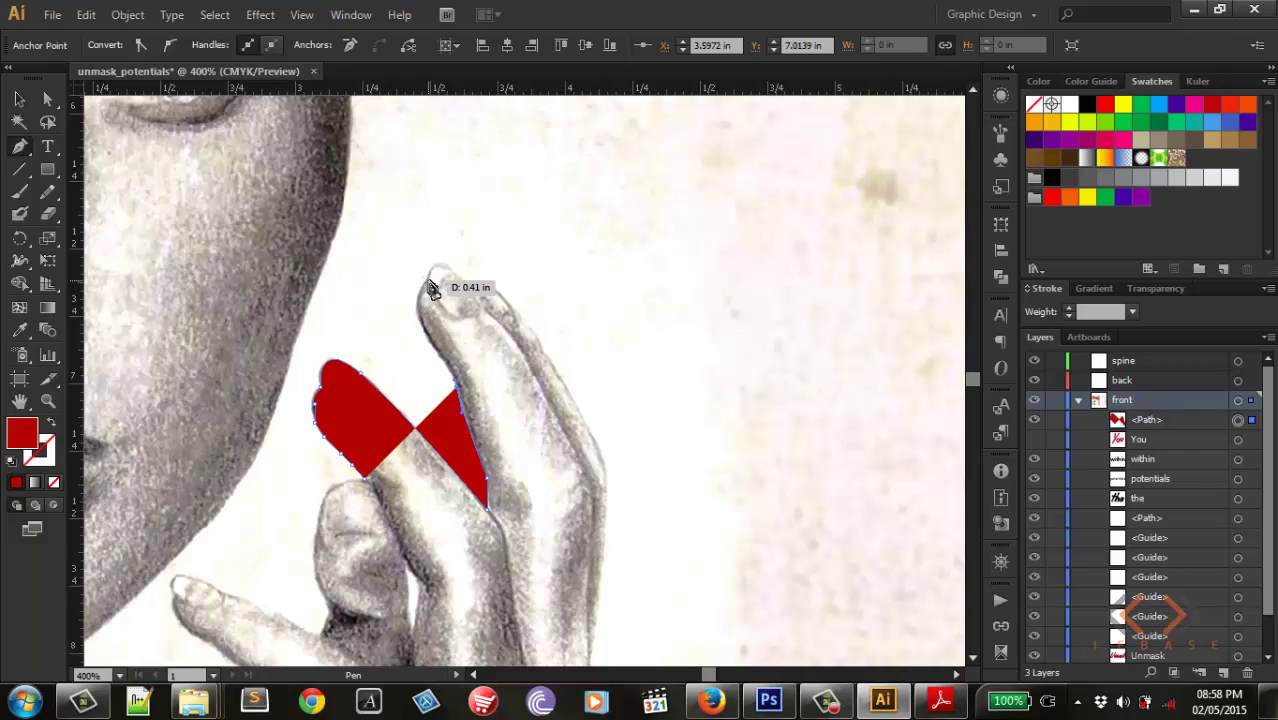
{"action": "mouse_move", "coordinate": [428, 281]}
{"action": "left_mouse_down"}
{"action": "mouse_move", "coordinate": [446, 262]}
{"action": "mouse_move", "coordinate": [478, 293]}
{"action": "left_mouse_up"}
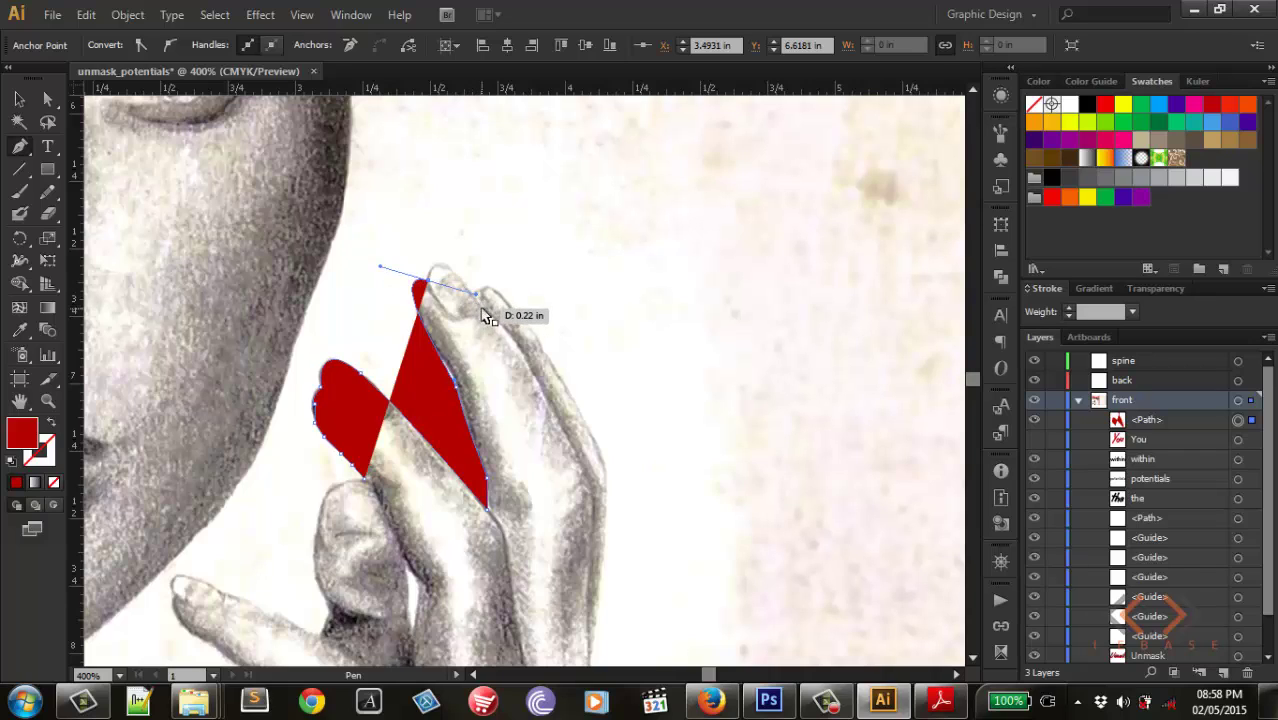
{"action": "key", "text": "ctrl+z"}
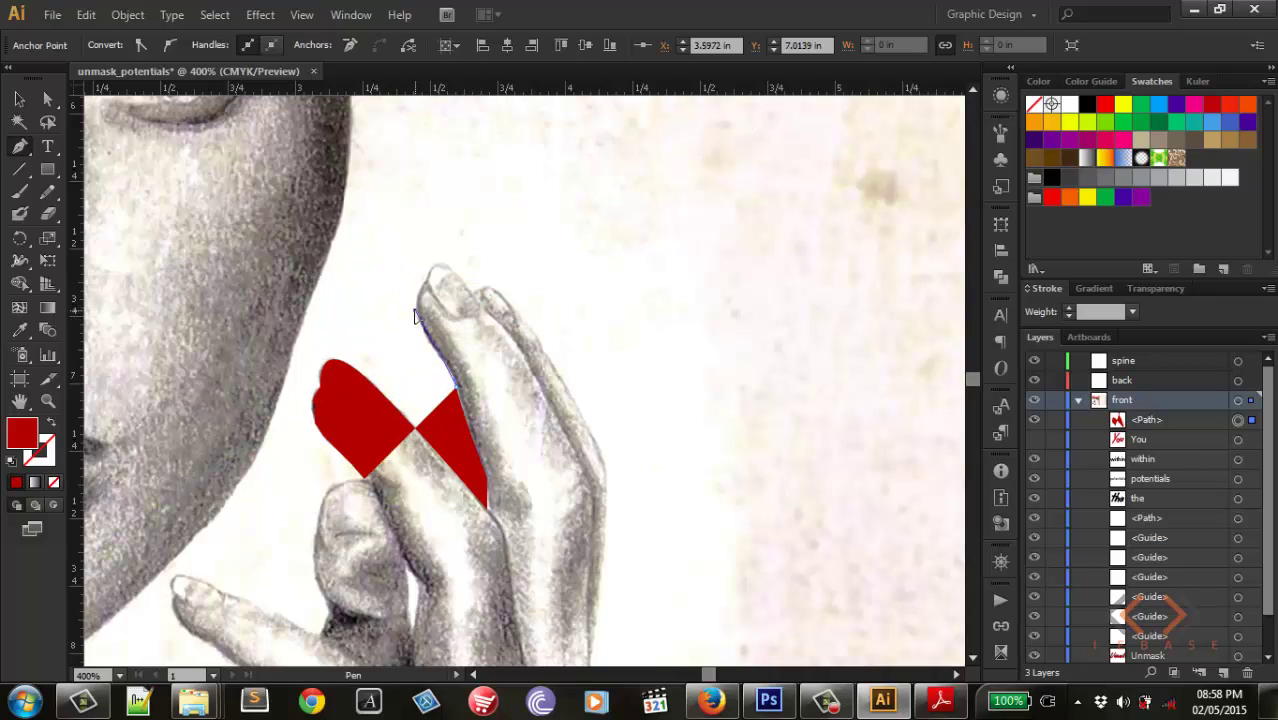
{"action": "left_click_drag", "start_coordinate": [420, 292], "coordinate": [411, 299]}
Step: Curve the path over and around the second fingertip, after undoing a misplaced anchor
{"action": "key", "text": "ctrl+z"}
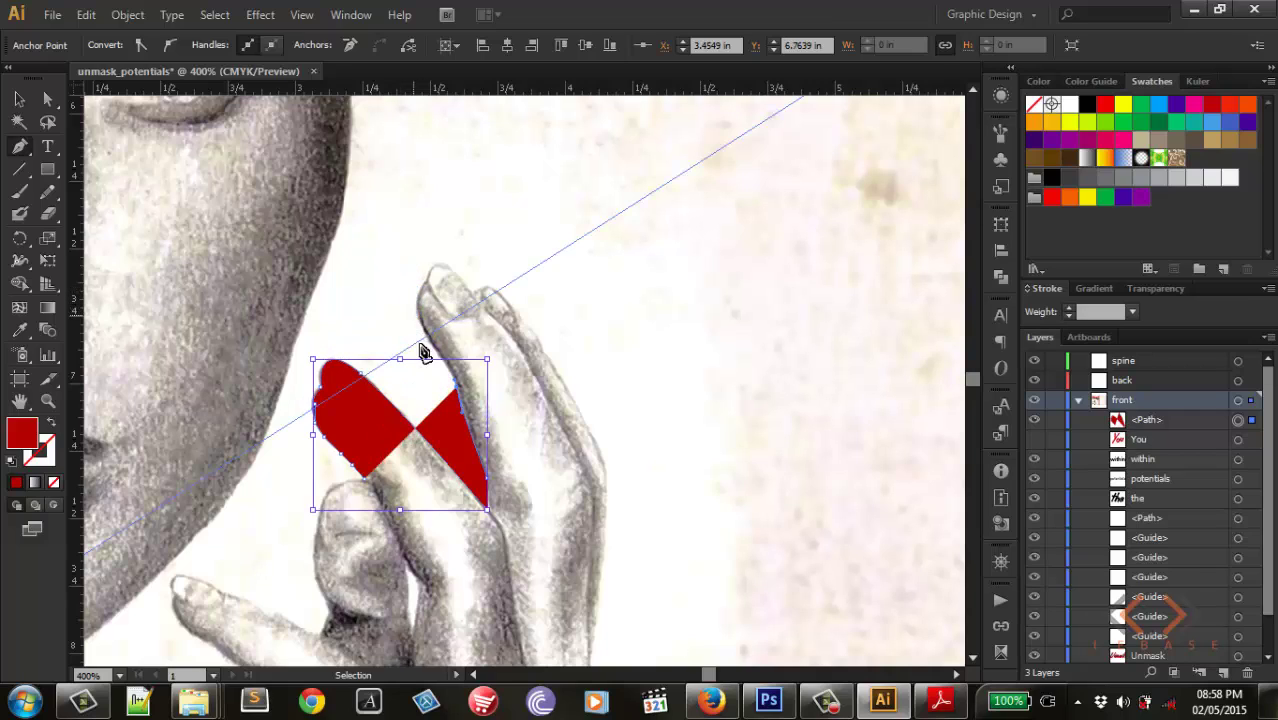
{"action": "left_click", "coordinate": [436, 357]}
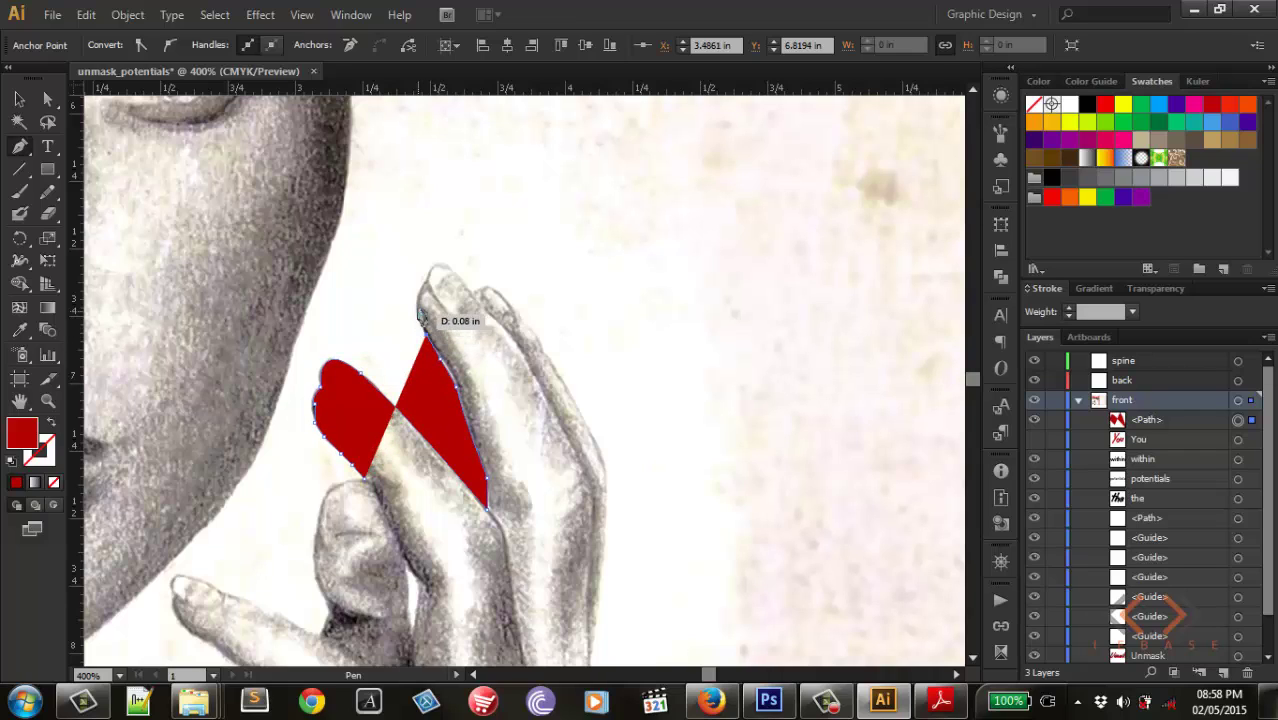
{"action": "mouse_move", "coordinate": [427, 285]}
{"action": "left_mouse_down"}
{"action": "mouse_move", "coordinate": [440, 295]}
{"action": "mouse_move", "coordinate": [446, 252]}
{"action": "mouse_move", "coordinate": [433, 277]}
{"action": "mouse_move", "coordinate": [504, 351]}
{"action": "mouse_move", "coordinate": [481, 289]}
{"action": "left_mouse_up"}
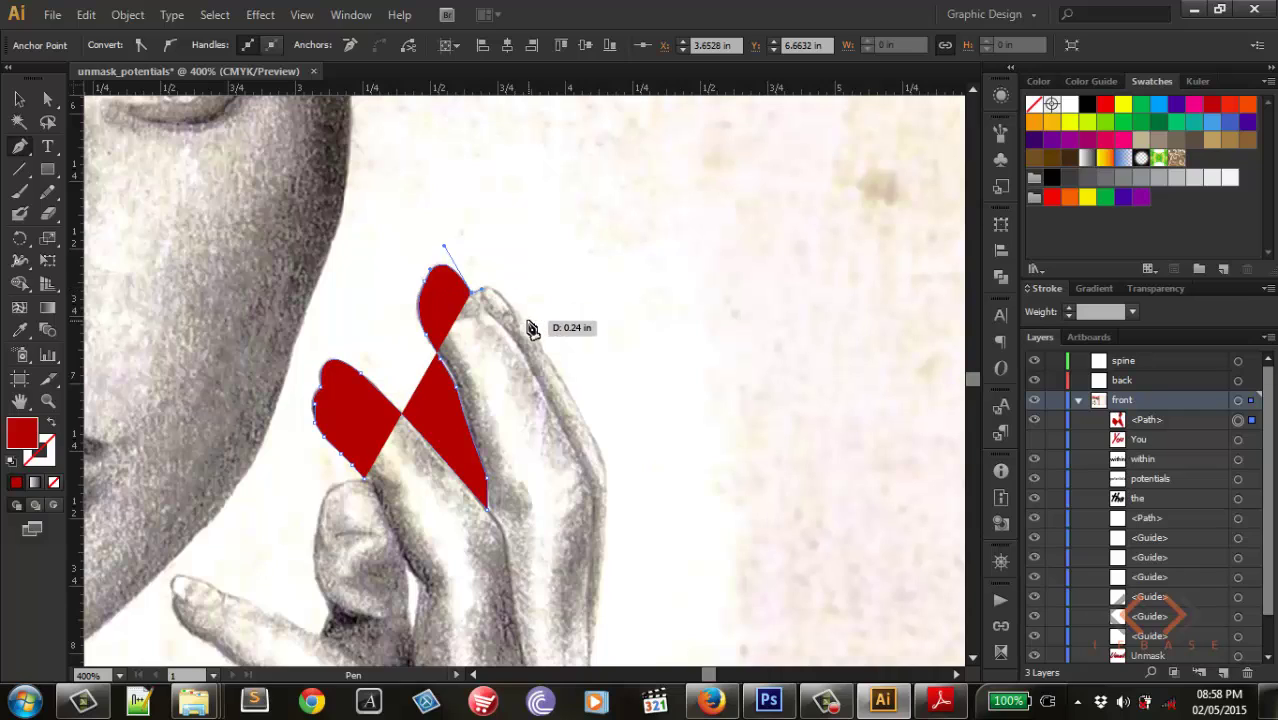
{"action": "left_click", "coordinate": [471, 293]}
{"action": "left_click_drag", "start_coordinate": [491, 284], "coordinate": [555, 372]}
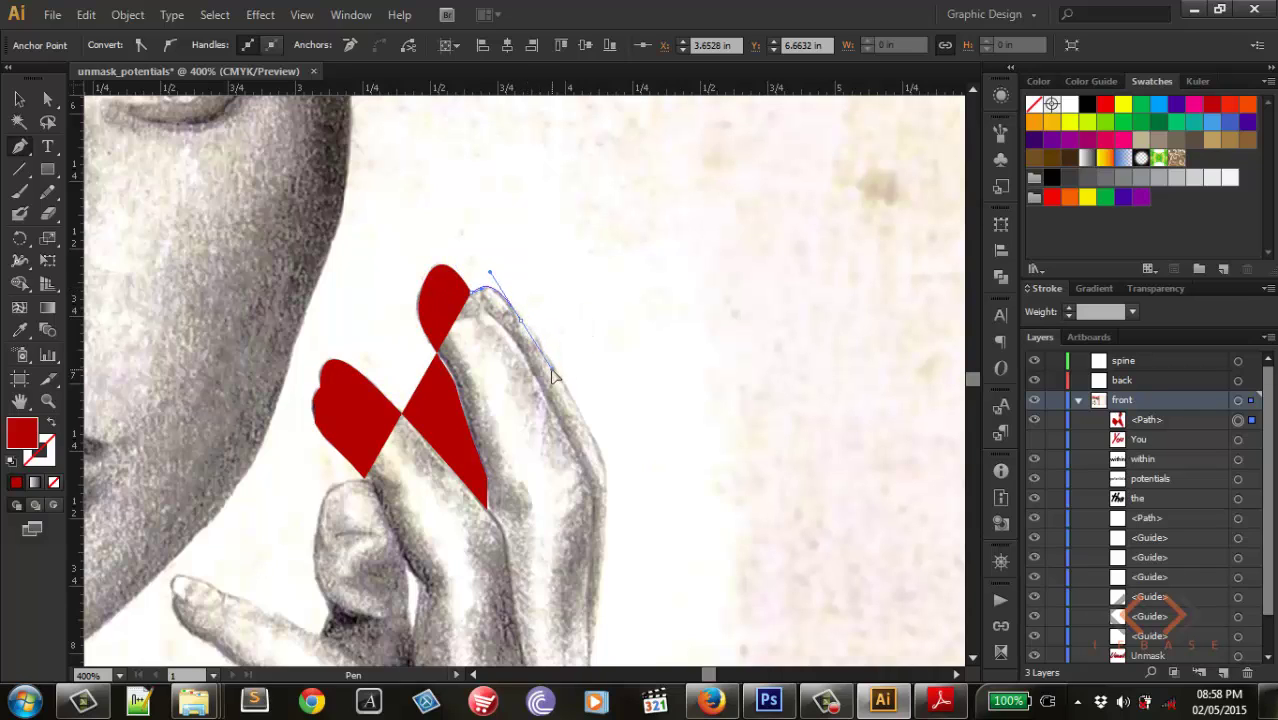
{"action": "left_click_drag", "start_coordinate": [533, 336], "coordinate": [530, 329]}
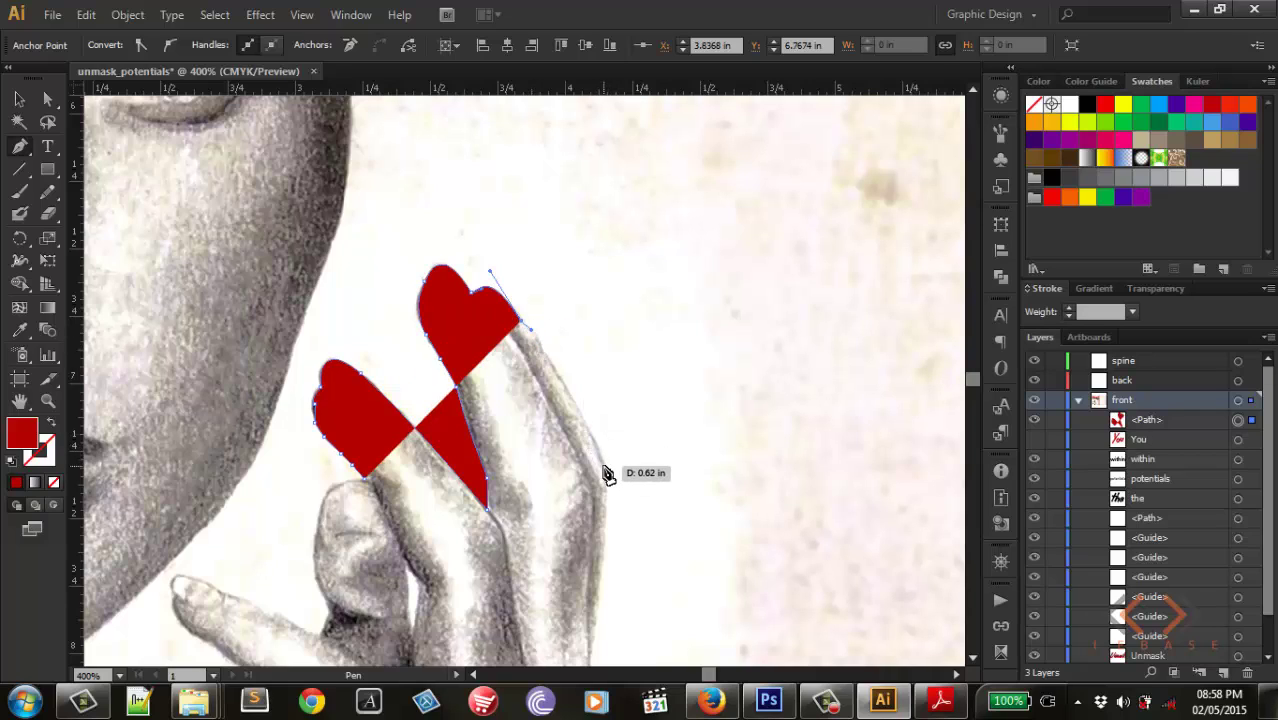
Step: Run the outline down the finger and hand edge and close the red shape at its start
{"action": "mouse_move", "coordinate": [604, 442]}
{"action": "left_mouse_down"}
{"action": "mouse_move", "coordinate": [602, 500]}
{"action": "mouse_move", "coordinate": [614, 504]}
{"action": "left_mouse_up"}
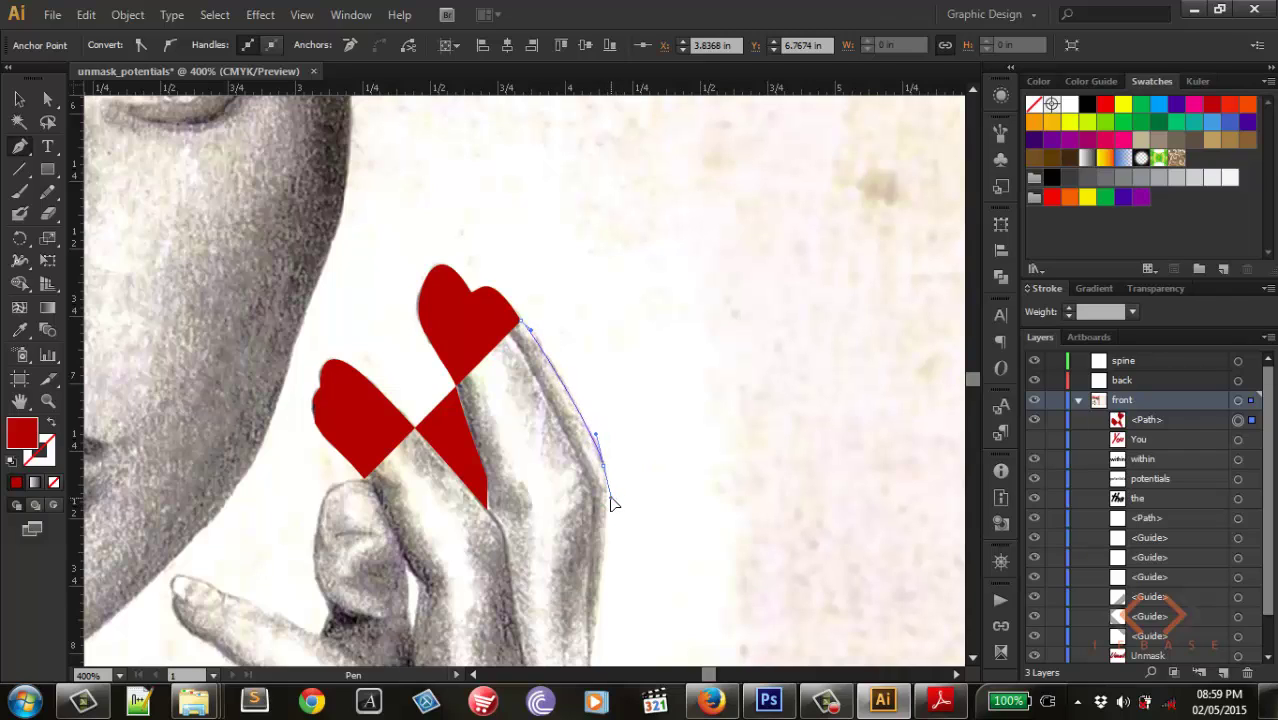
{"action": "left_click_drag", "start_coordinate": [611, 503], "coordinate": [612, 506]}
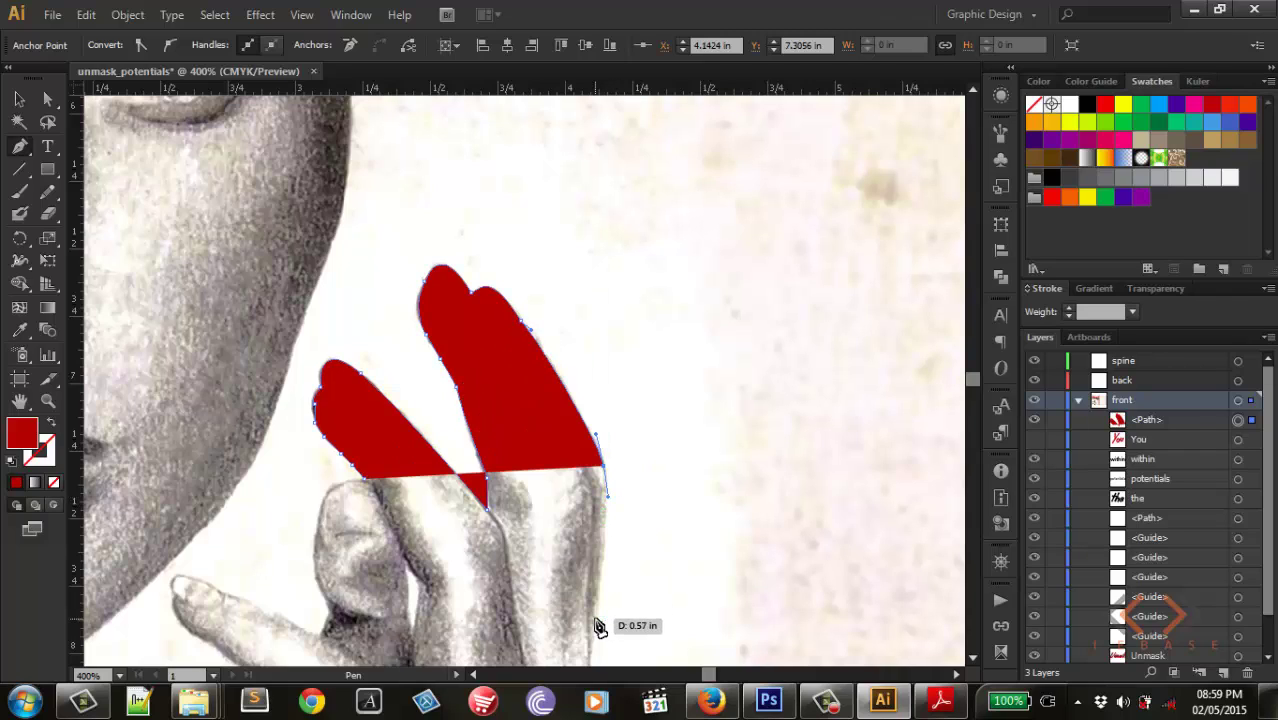
{"action": "left_click_drag", "start_coordinate": [597, 607], "coordinate": [588, 656]}
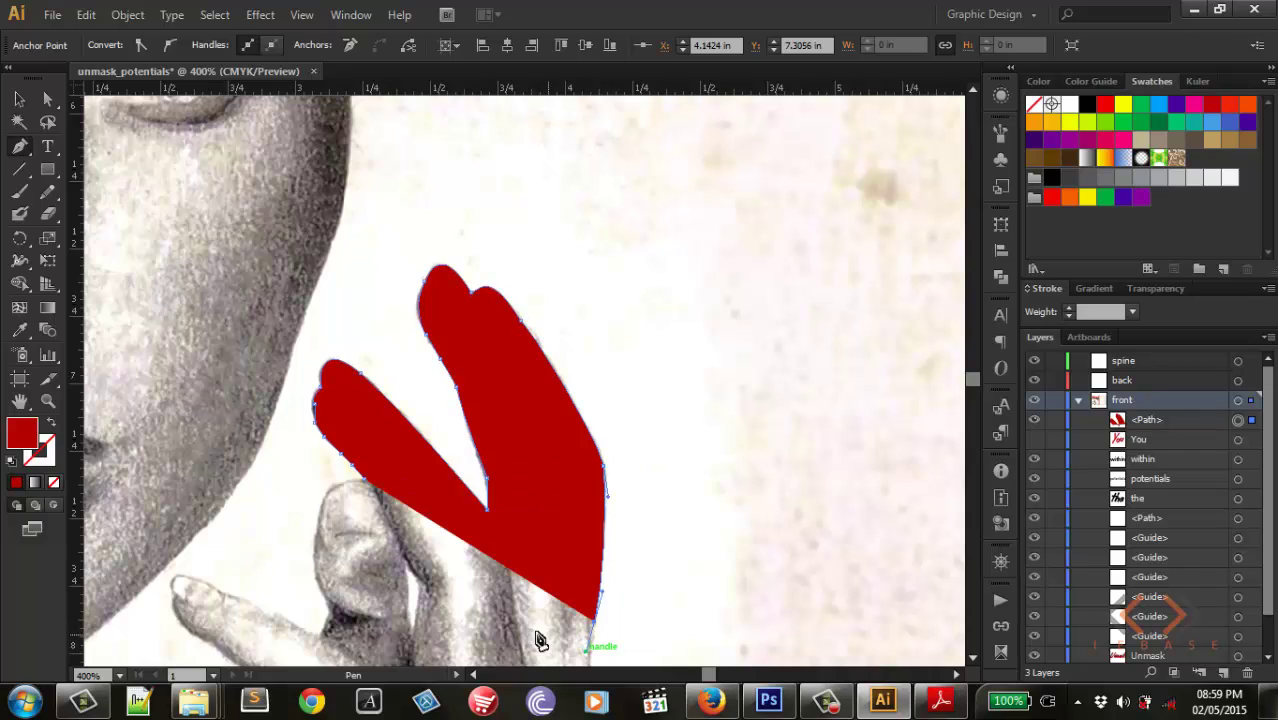
{"action": "left_click", "coordinate": [367, 483]}
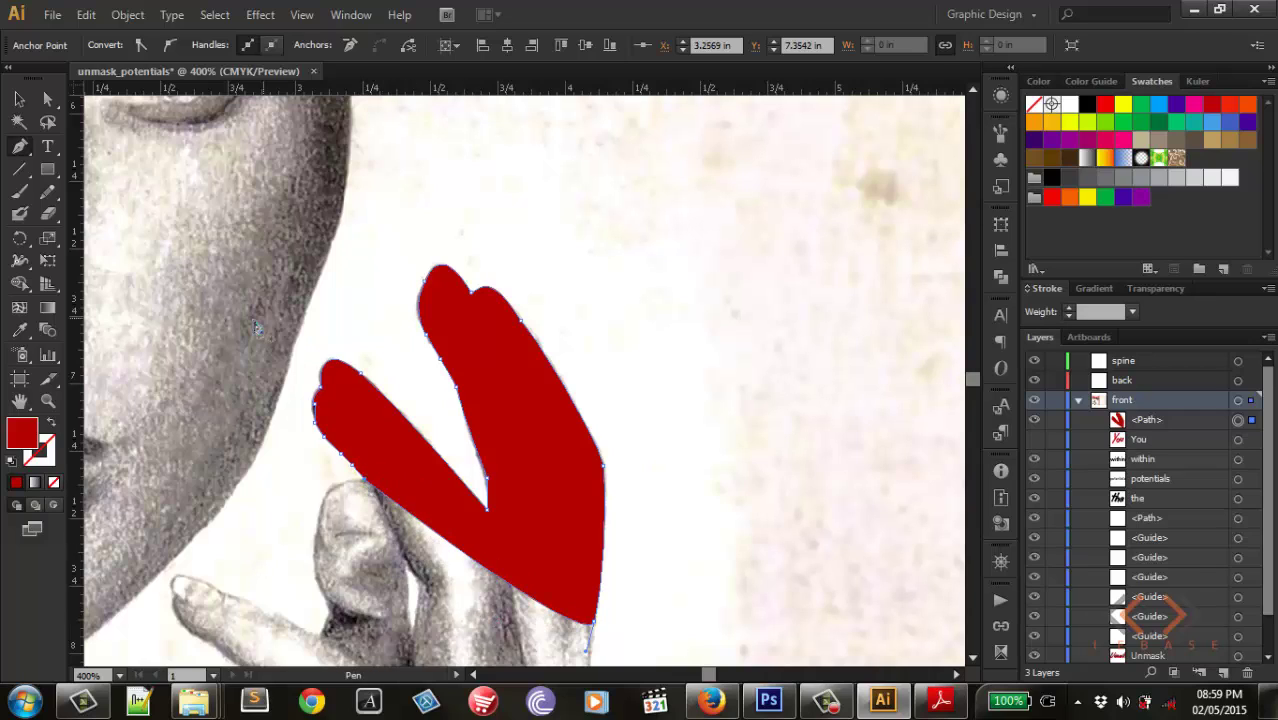
{"action": "left_click", "coordinate": [18, 99]}
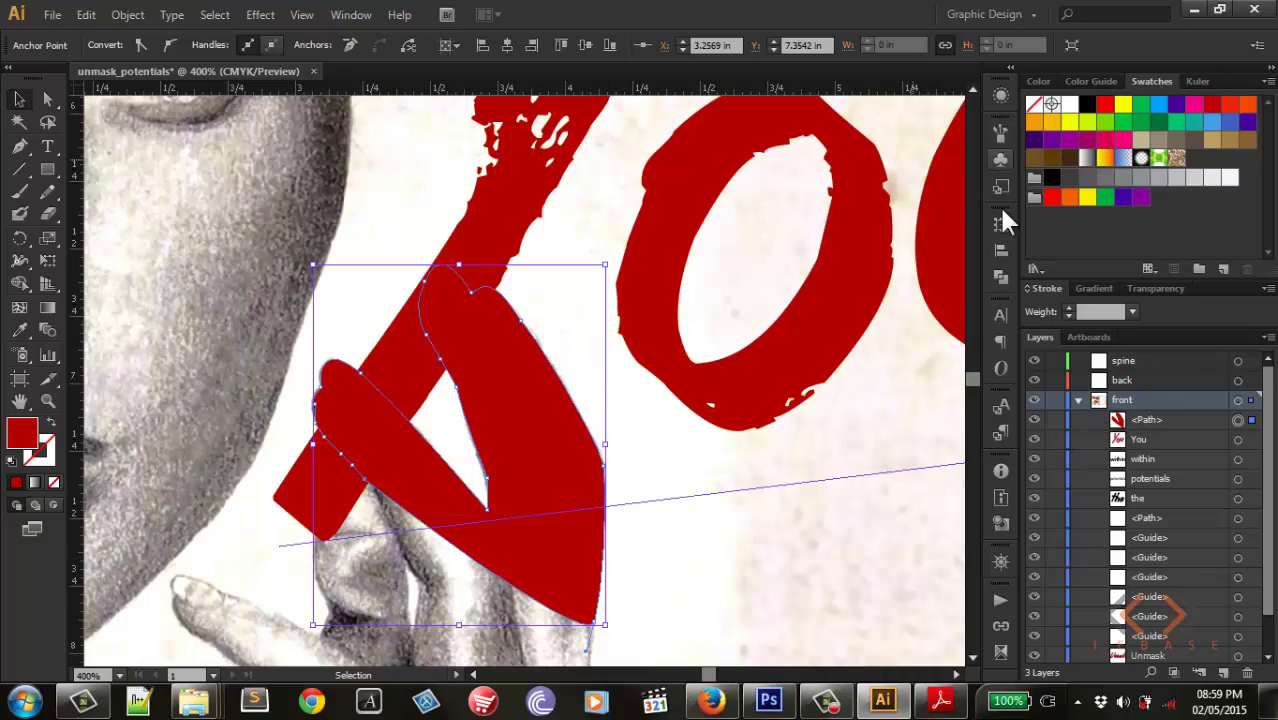
Step: Fill the traced finger shape black and select the red You lettering
{"action": "left_click", "coordinate": [1050, 177]}
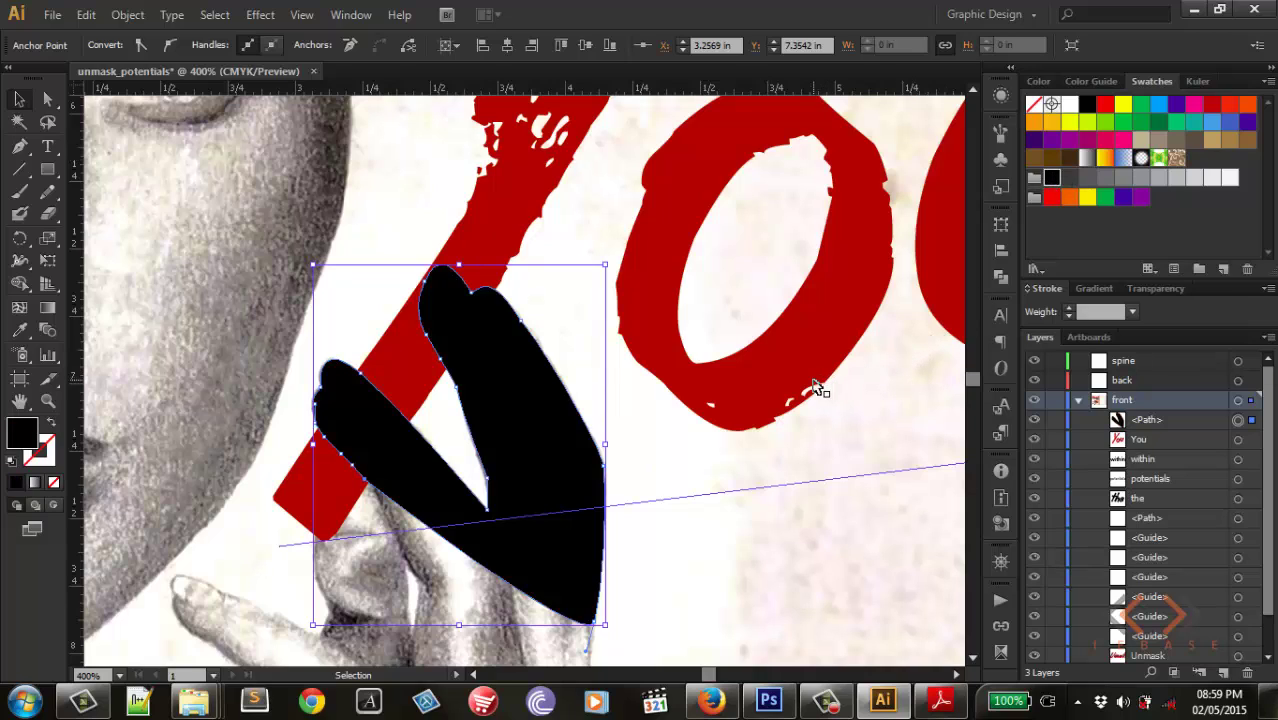
{"action": "left_click", "coordinate": [1140, 437]}
{"action": "left_click", "coordinate": [712, 197]}
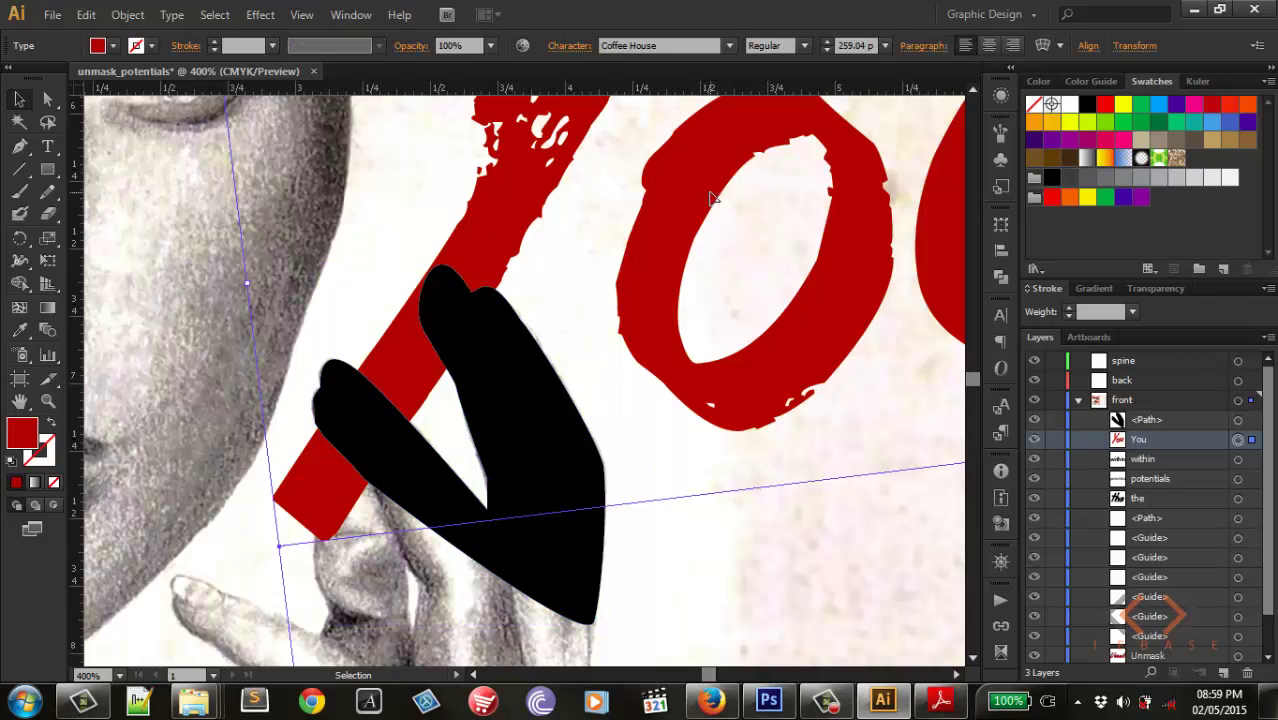
{"action": "scroll", "coordinate": [690, 197], "scroll_direction": "down", "scroll_amount": 2}
Step: Nudge the You lettering right, rotate it to a steeper tilt, and bring up Pathfinder with the hand shape
{"action": "scroll", "coordinate": [690, 199], "scroll_direction": "down", "scroll_amount": 2}
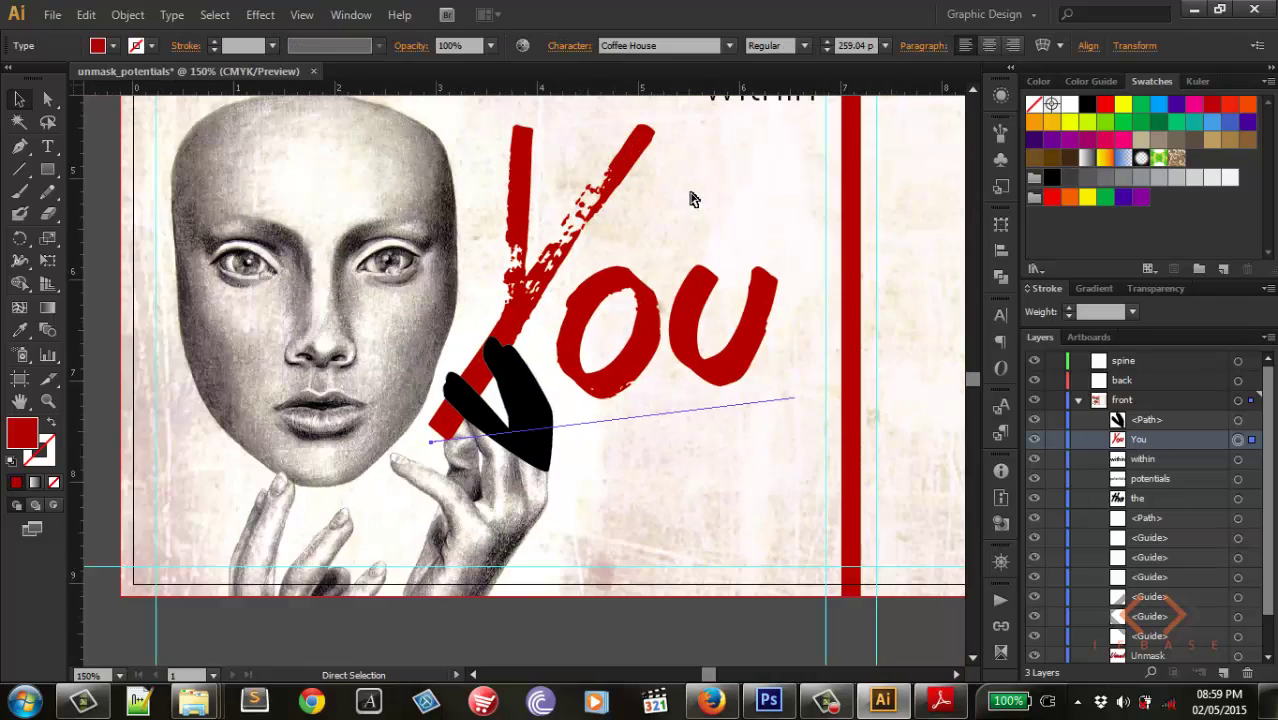
{"action": "scroll", "coordinate": [690, 199], "scroll_direction": "down", "scroll_amount": 1}
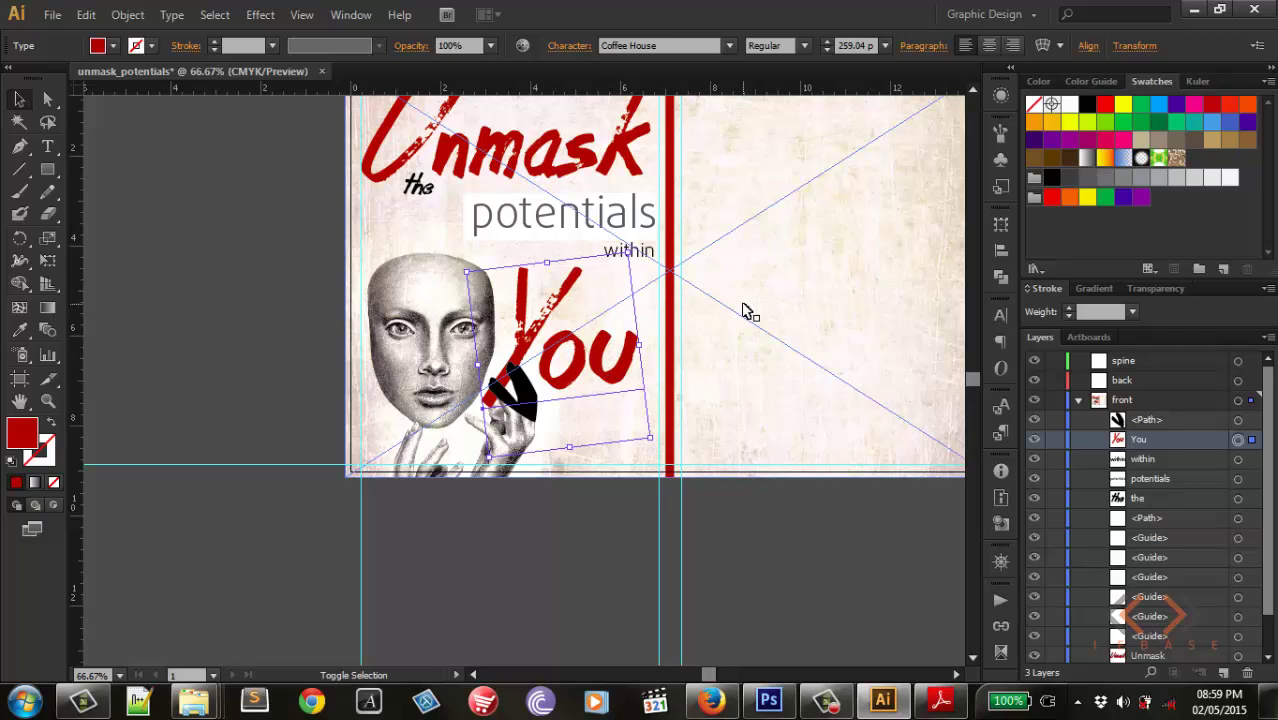
{"action": "key", "text": "Right"}
{"action": "key", "text": "Right"}
{"action": "key", "text": "Right"}
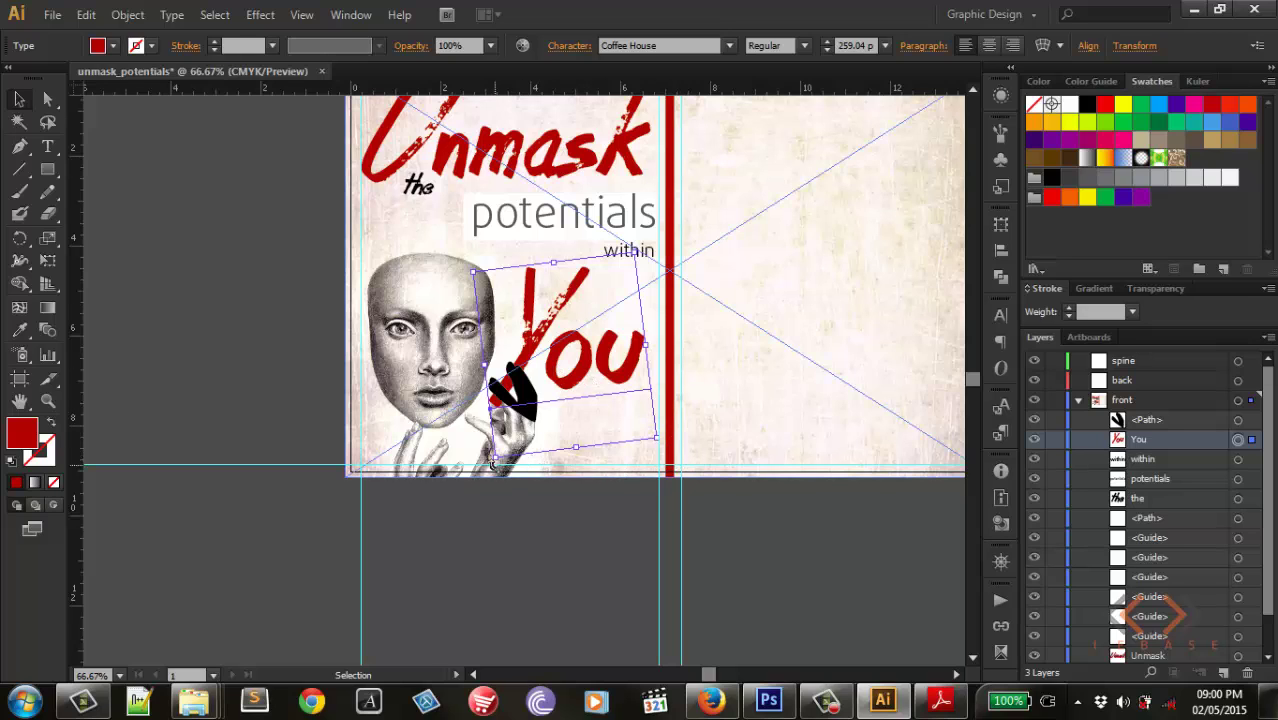
{"action": "left_click_drag", "start_coordinate": [493, 463], "coordinate": [517, 477]}
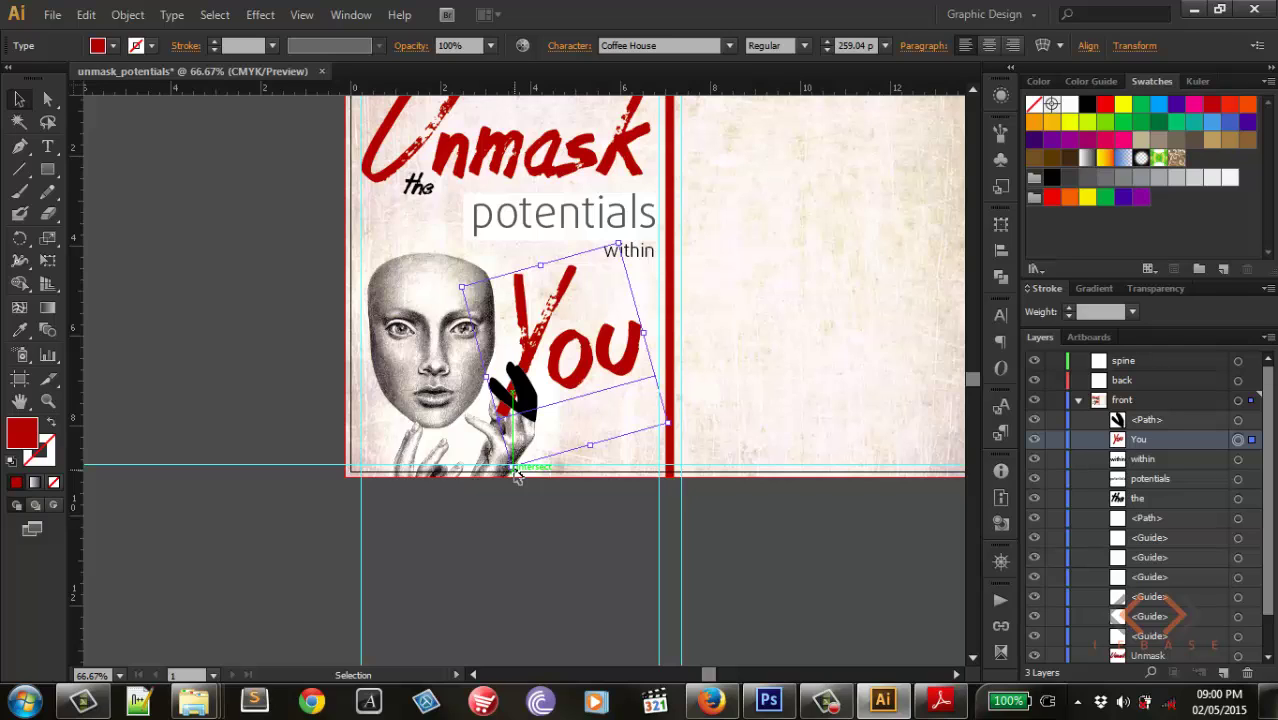
{"action": "left_click", "coordinate": [530, 398], "text": "shift"}
{"action": "left_click", "coordinate": [1001, 276]}
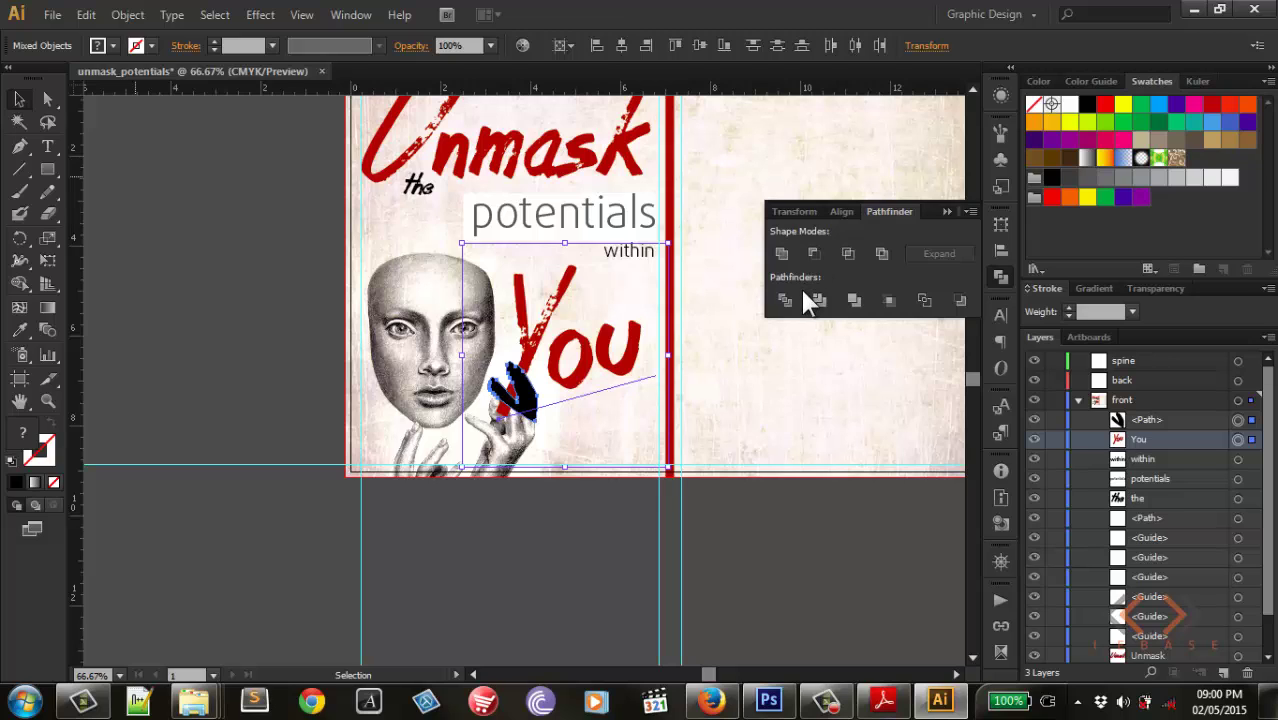
Step: Convert the You text to outlines with Type > Create Outlines
{"action": "left_click", "coordinate": [805, 325]}
{"action": "left_click", "coordinate": [614, 350]}
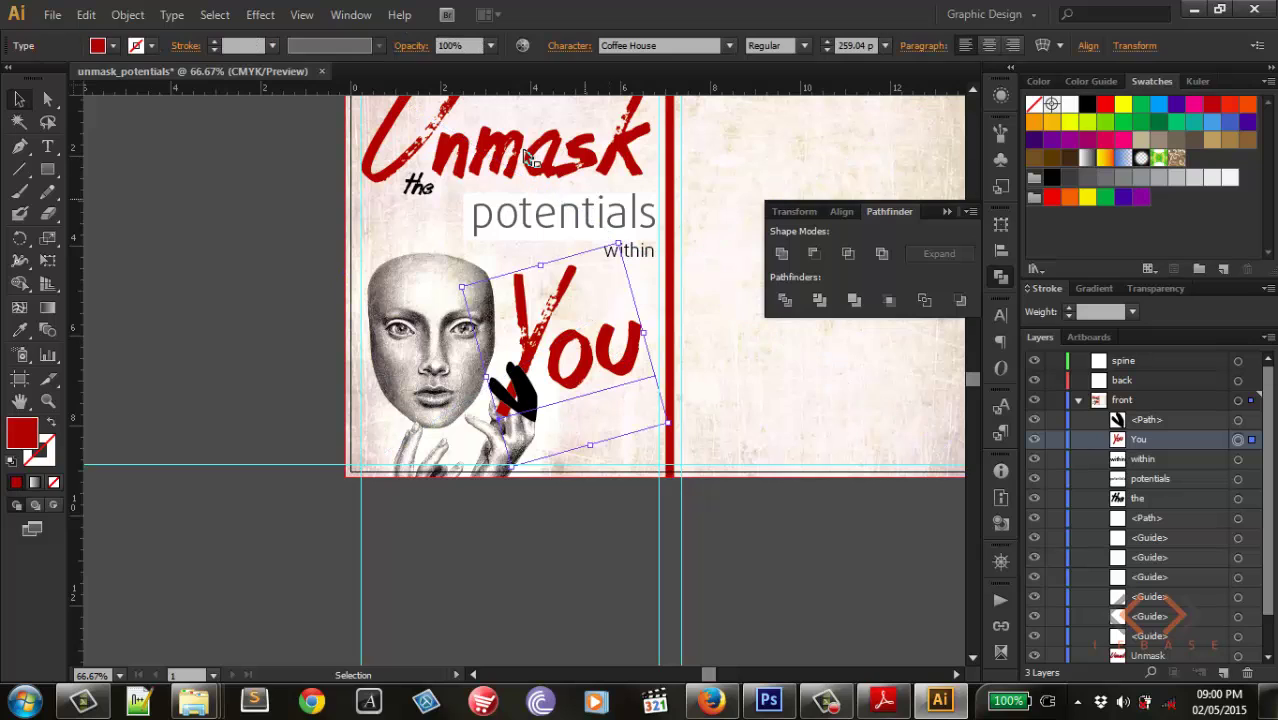
{"action": "left_click", "coordinate": [174, 14]}
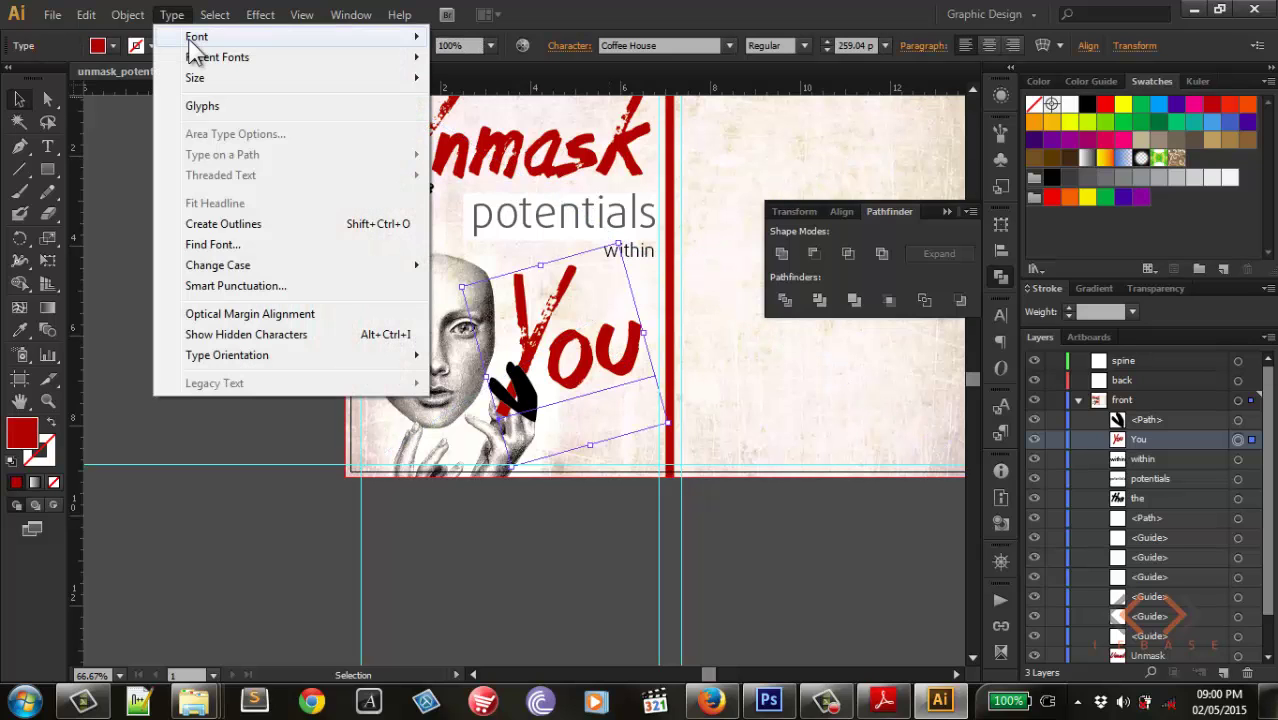
{"action": "left_click", "coordinate": [222, 223]}
Step: Try subtracting the hand shape from the whole You lettering, then undo it
{"action": "left_click", "coordinate": [563, 385]}
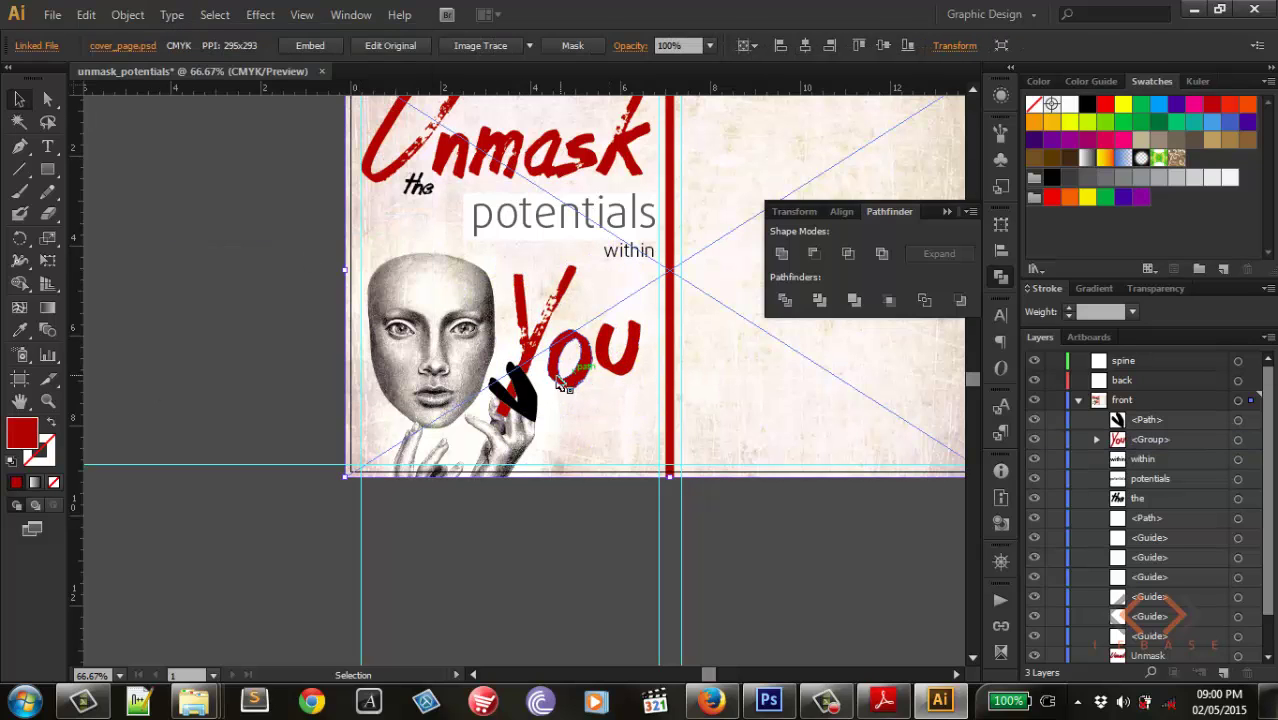
{"action": "left_click", "coordinate": [515, 392]}
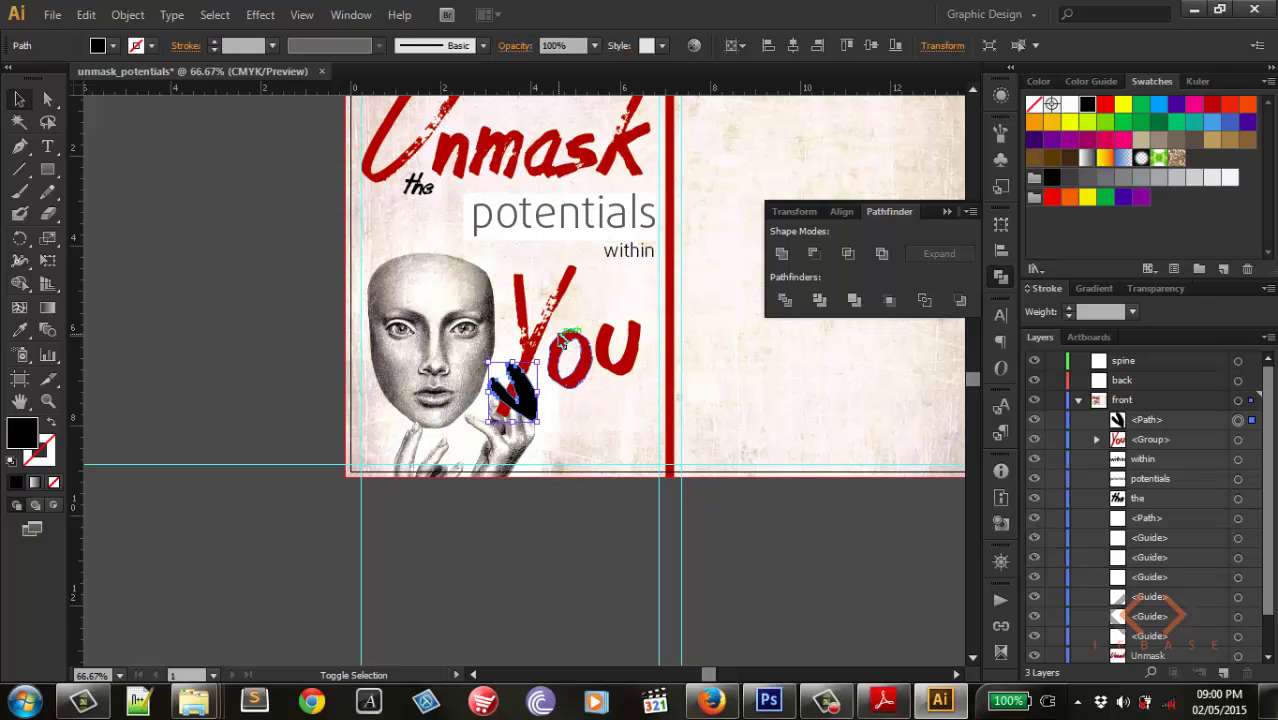
{"action": "left_click", "coordinate": [560, 343], "text": "shift"}
{"action": "left_click", "coordinate": [813, 253]}
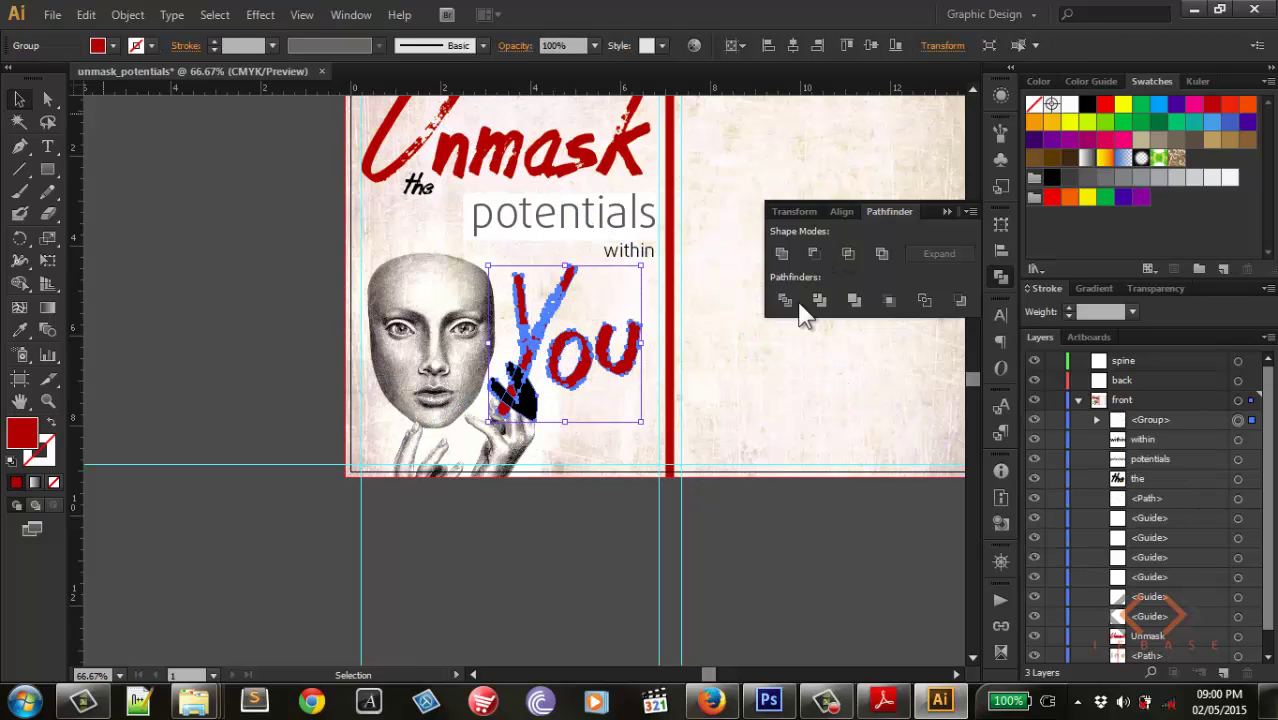
{"action": "left_click", "coordinate": [757, 419]}
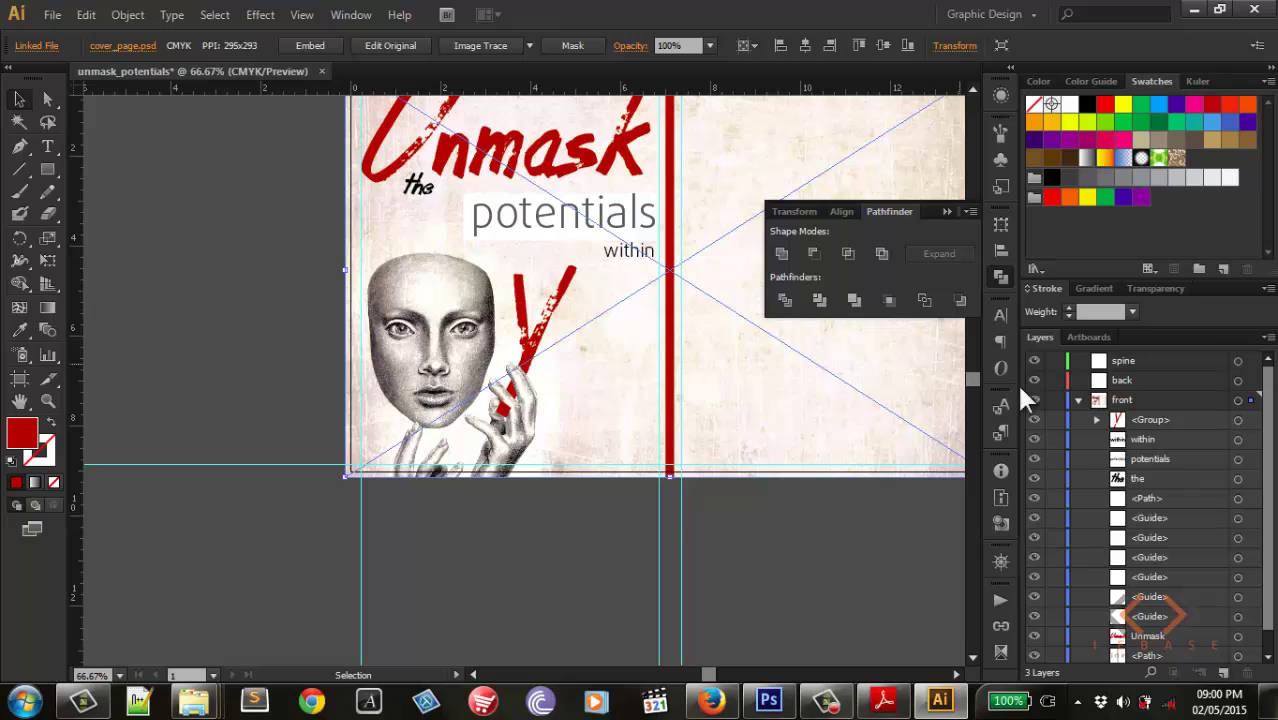
{"action": "key", "text": "a"}
{"action": "key", "text": "ctrl+z"}
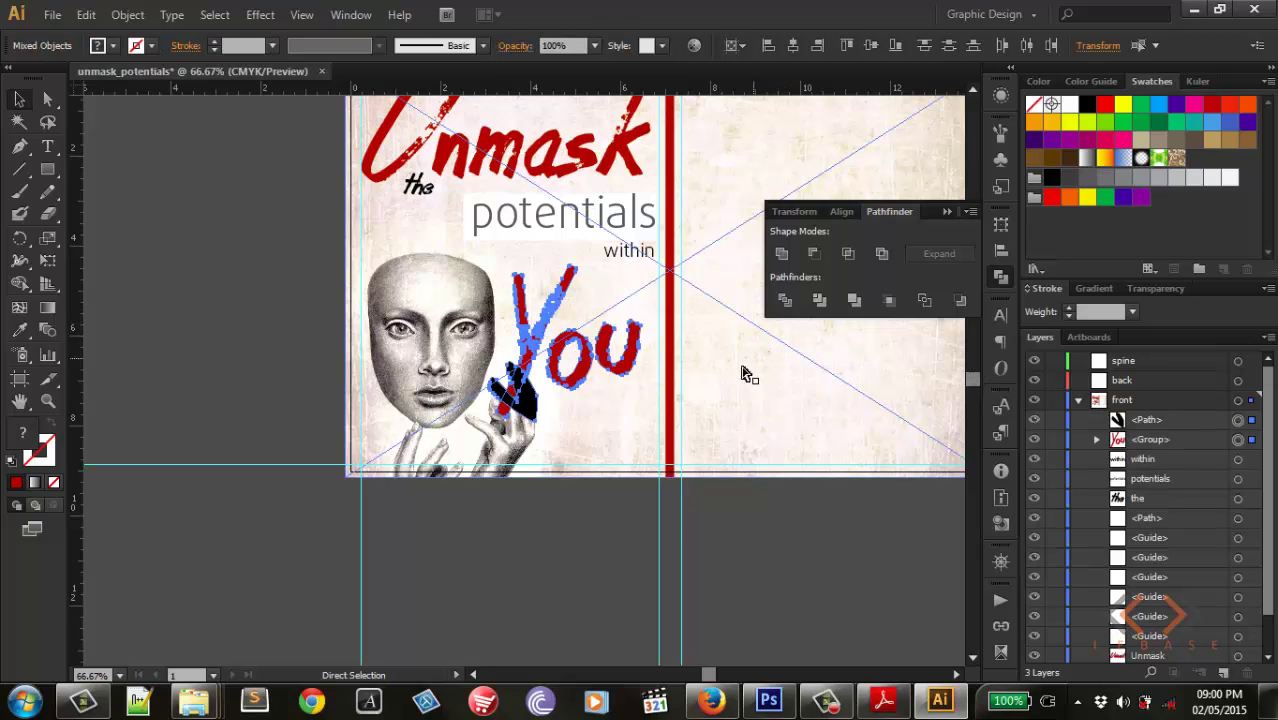
Step: Move the hand shape into the You group using Paste in Place
{"action": "key", "text": "v"}
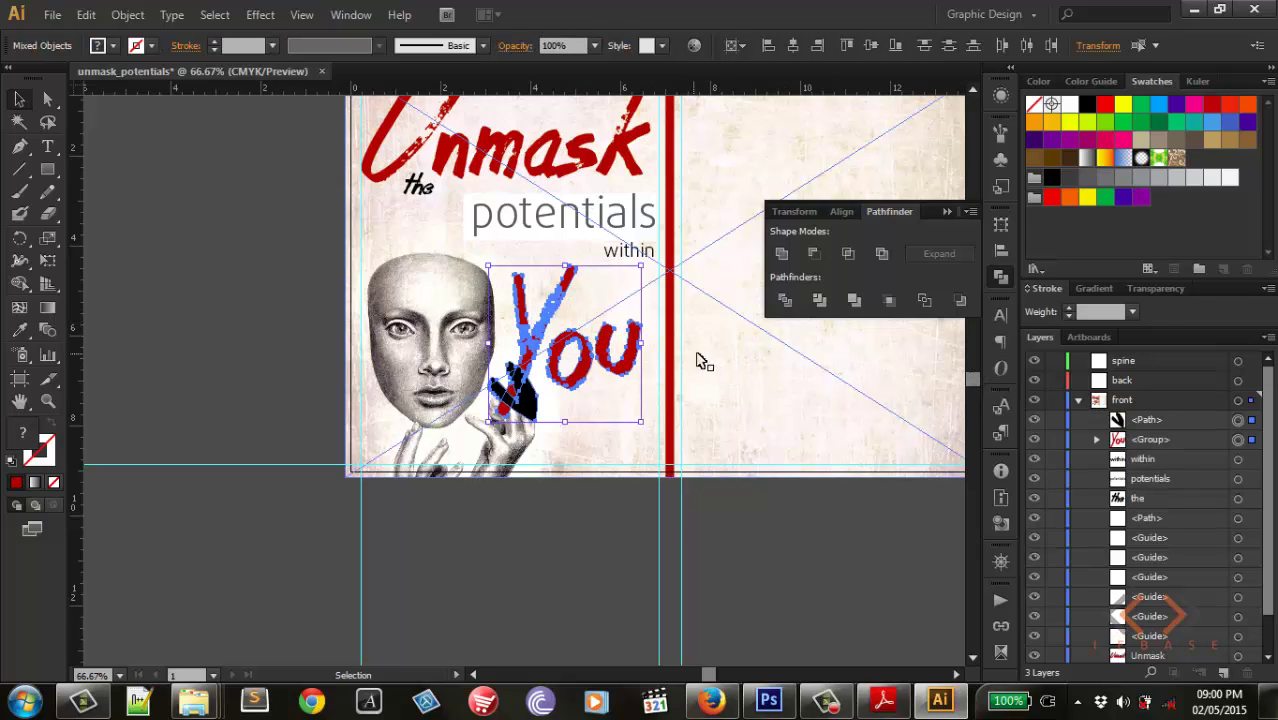
{"action": "left_click", "coordinate": [590, 318]}
{"action": "double_click", "coordinate": [575, 298]}
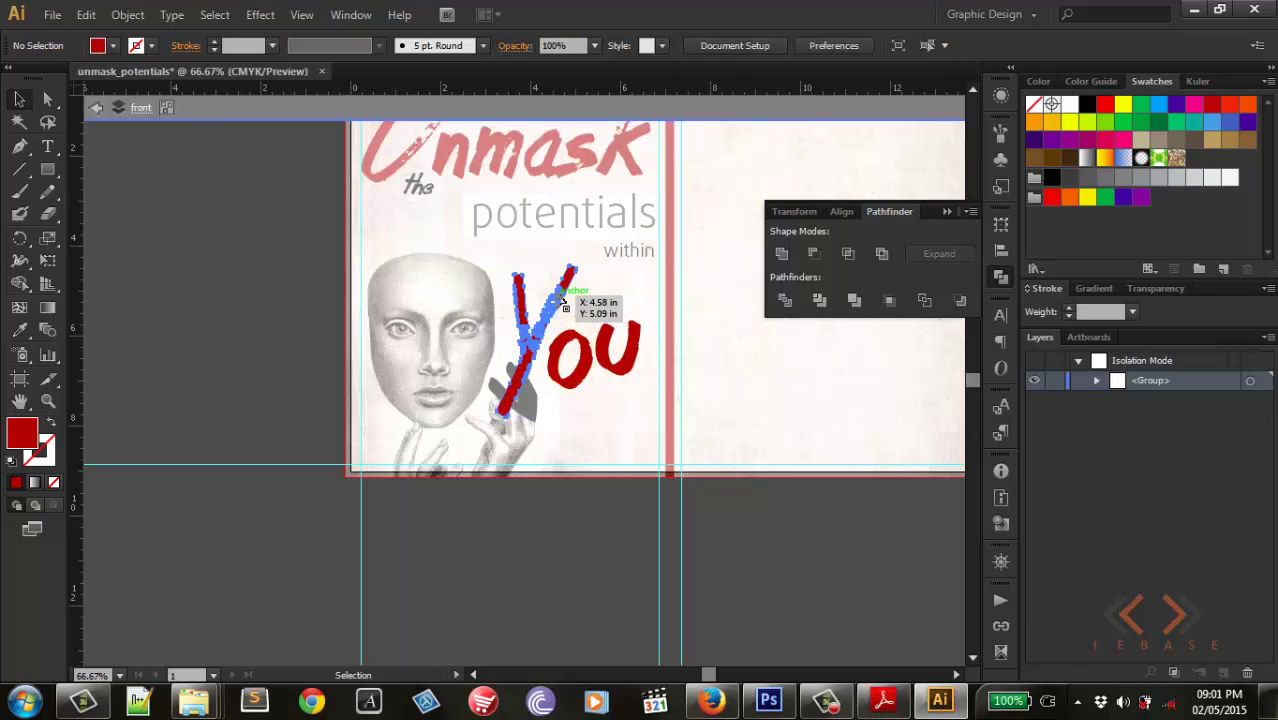
{"action": "left_click", "coordinate": [556, 394]}
{"action": "left_click", "coordinate": [391, 235]}
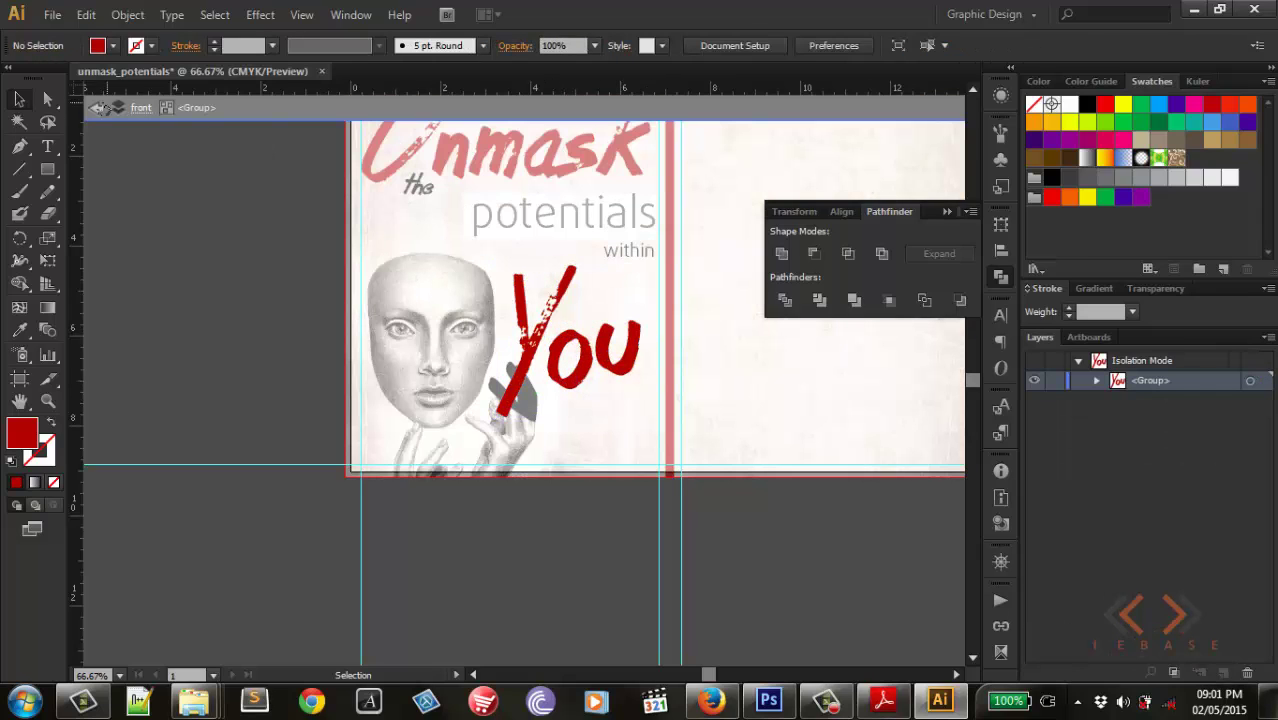
{"action": "left_click", "coordinate": [100, 107]}
{"action": "left_click", "coordinate": [527, 395]}
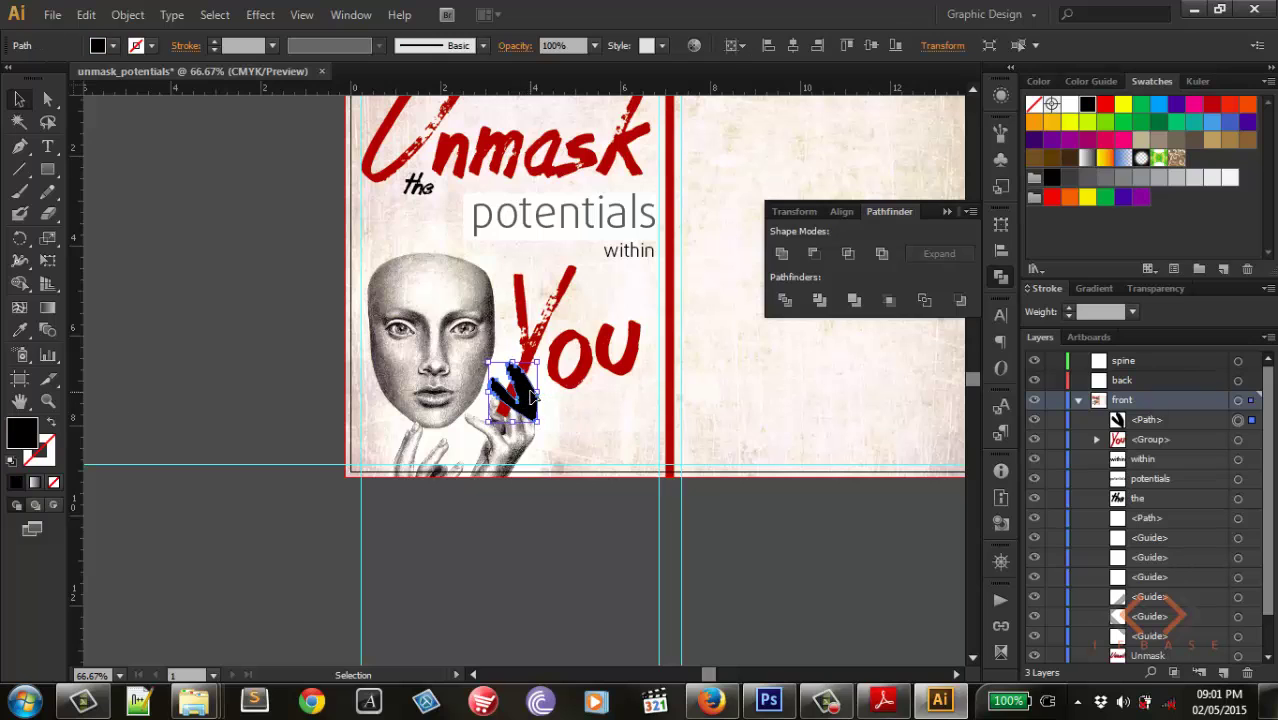
{"action": "key", "text": "ctrl+shift+bracketleft"}
{"action": "left_click", "coordinate": [538, 370]}
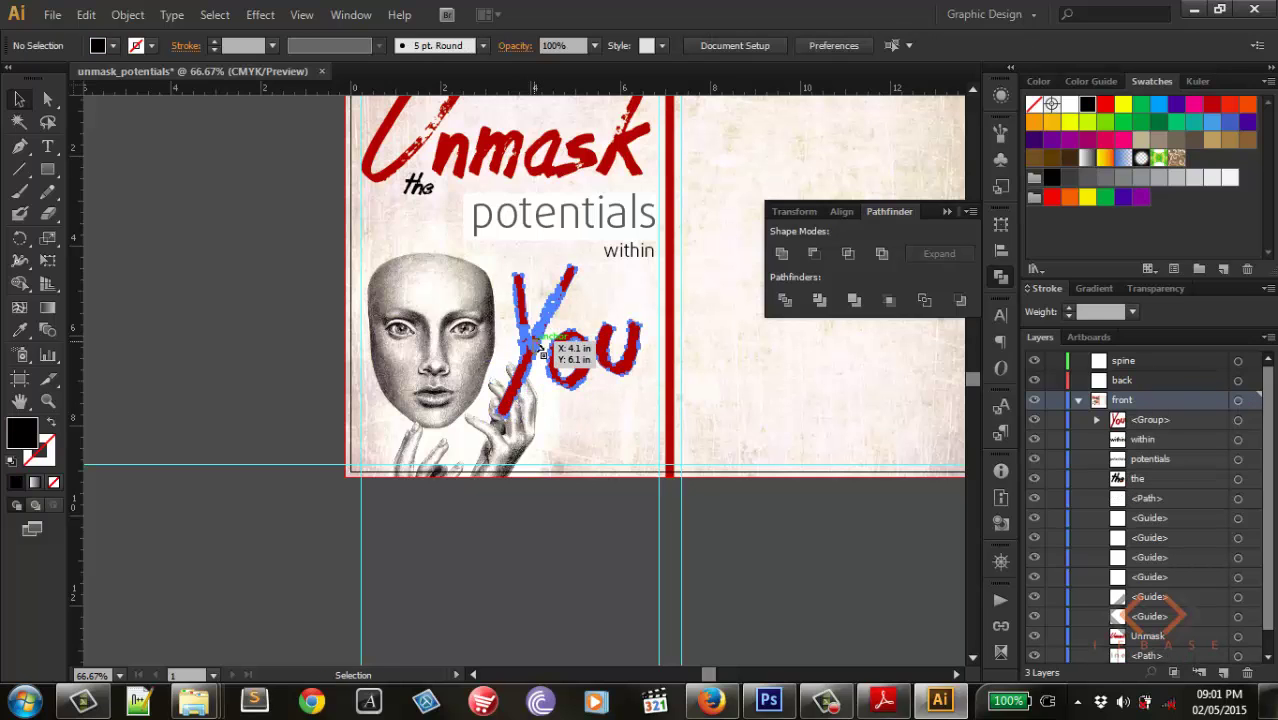
{"action": "double_click", "coordinate": [541, 350]}
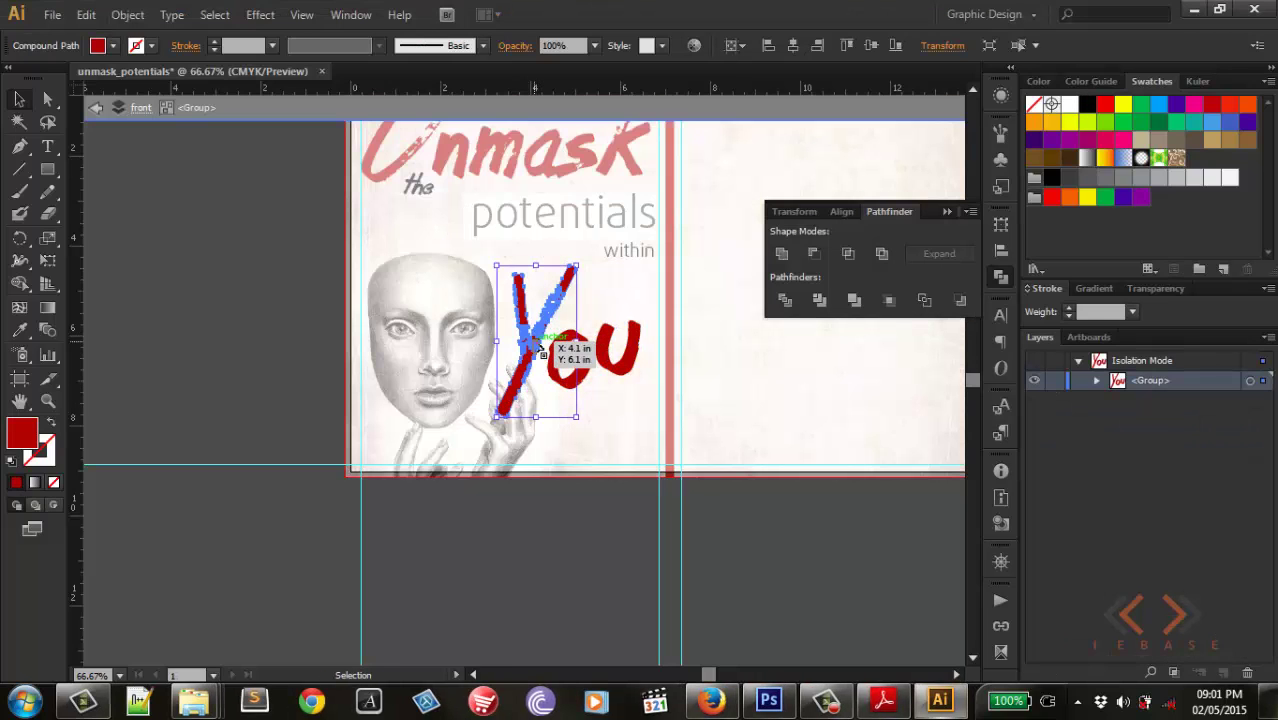
{"action": "left_click", "coordinate": [86, 15]}
{"action": "left_click", "coordinate": [168, 188]}
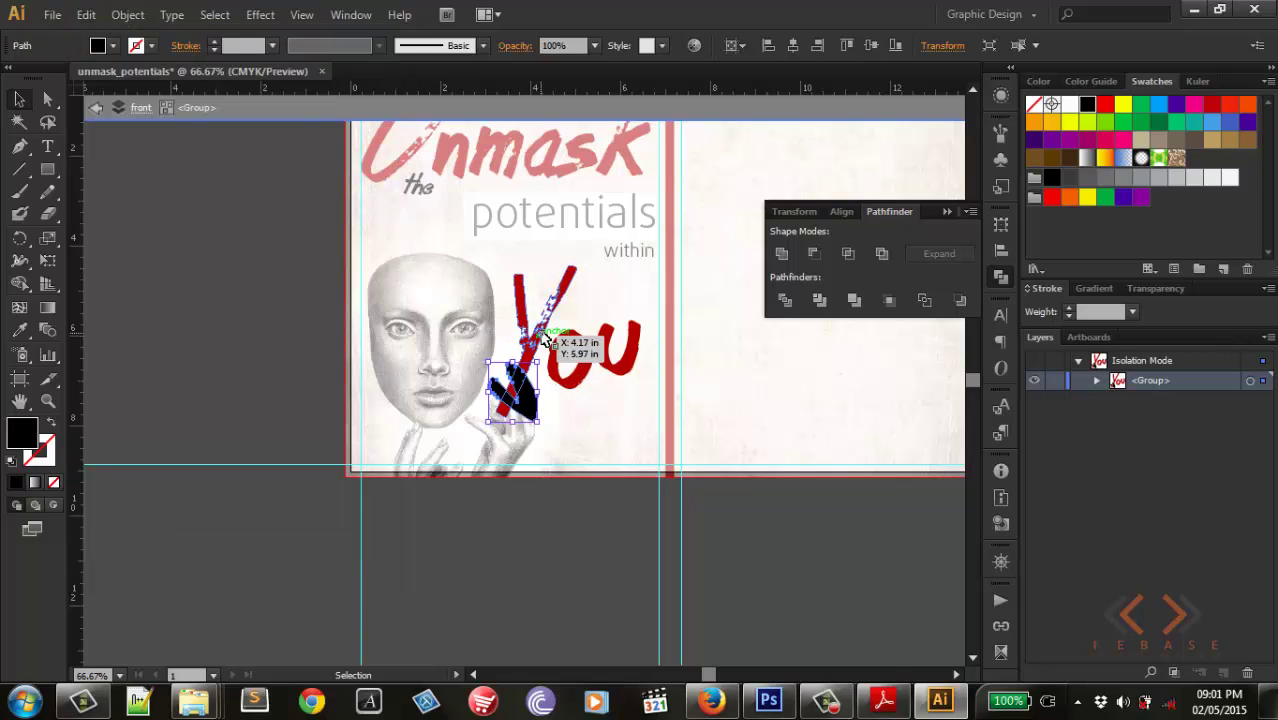
Step: Subtract the hand shape from the Y with Pathfinder Minus Front
{"action": "left_click", "coordinate": [545, 342], "text": "shift"}
{"action": "left_click", "coordinate": [815, 253]}
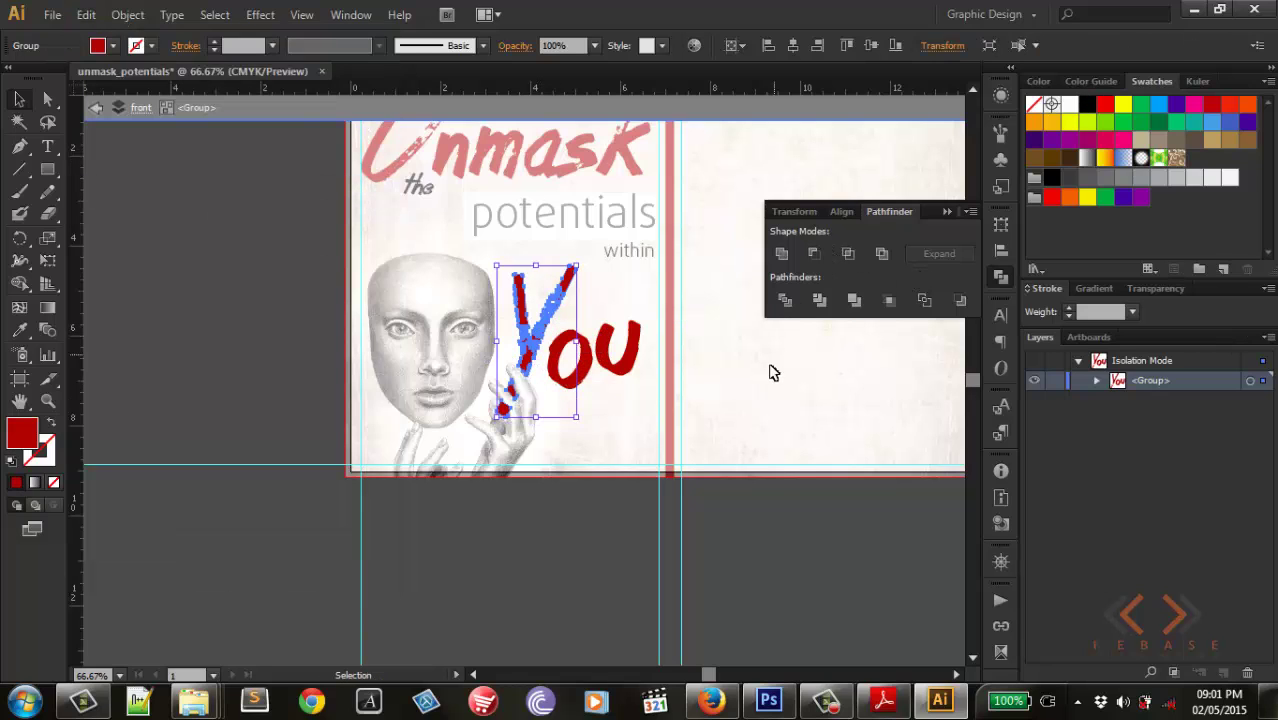
{"action": "left_click", "coordinate": [772, 375]}
{"action": "left_click", "coordinate": [1000, 277]}
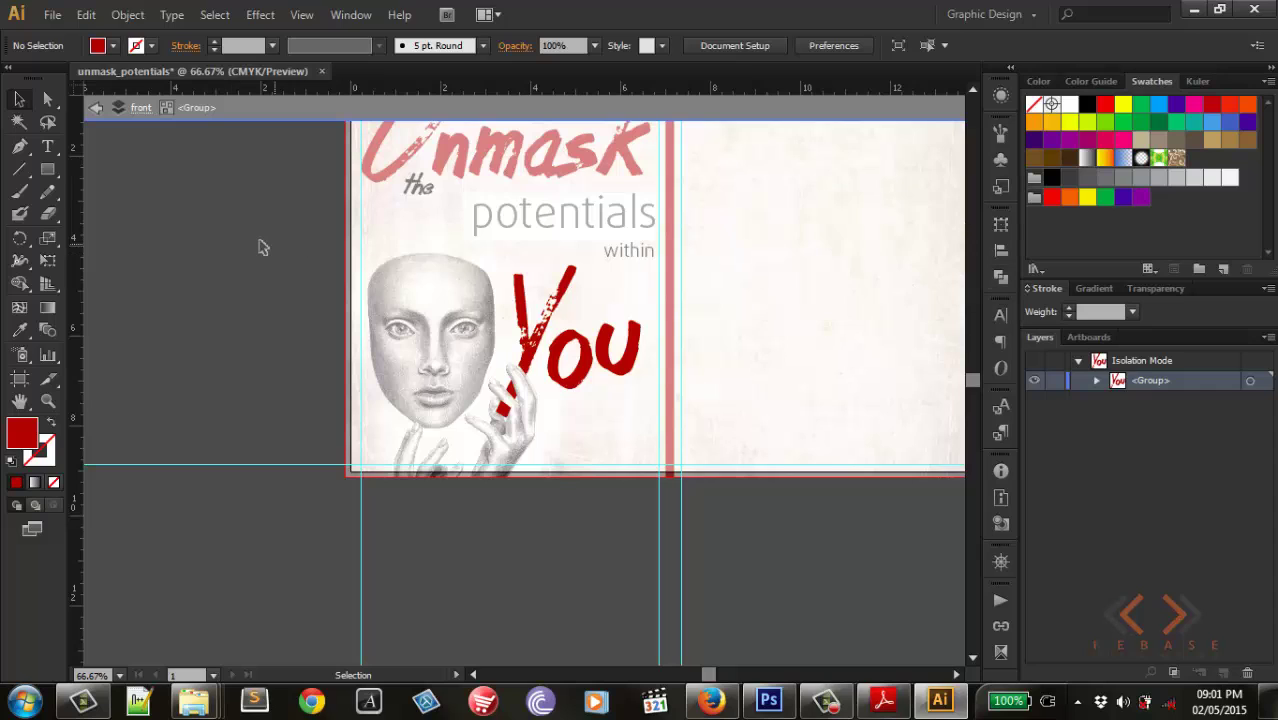
{"action": "double_click", "coordinate": [188, 185]}
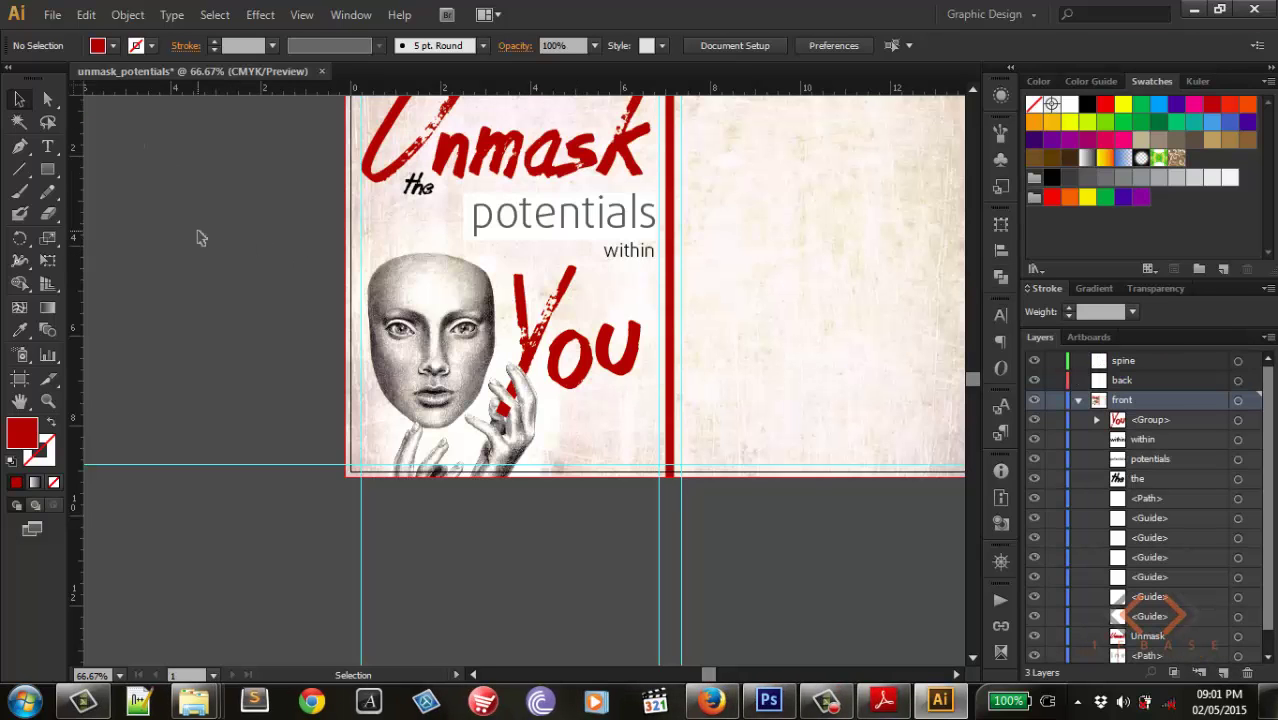
Step: Inspect the small leftover piece of the Y by the fingers, then return to the front layer
{"action": "double_click", "coordinate": [510, 412]}
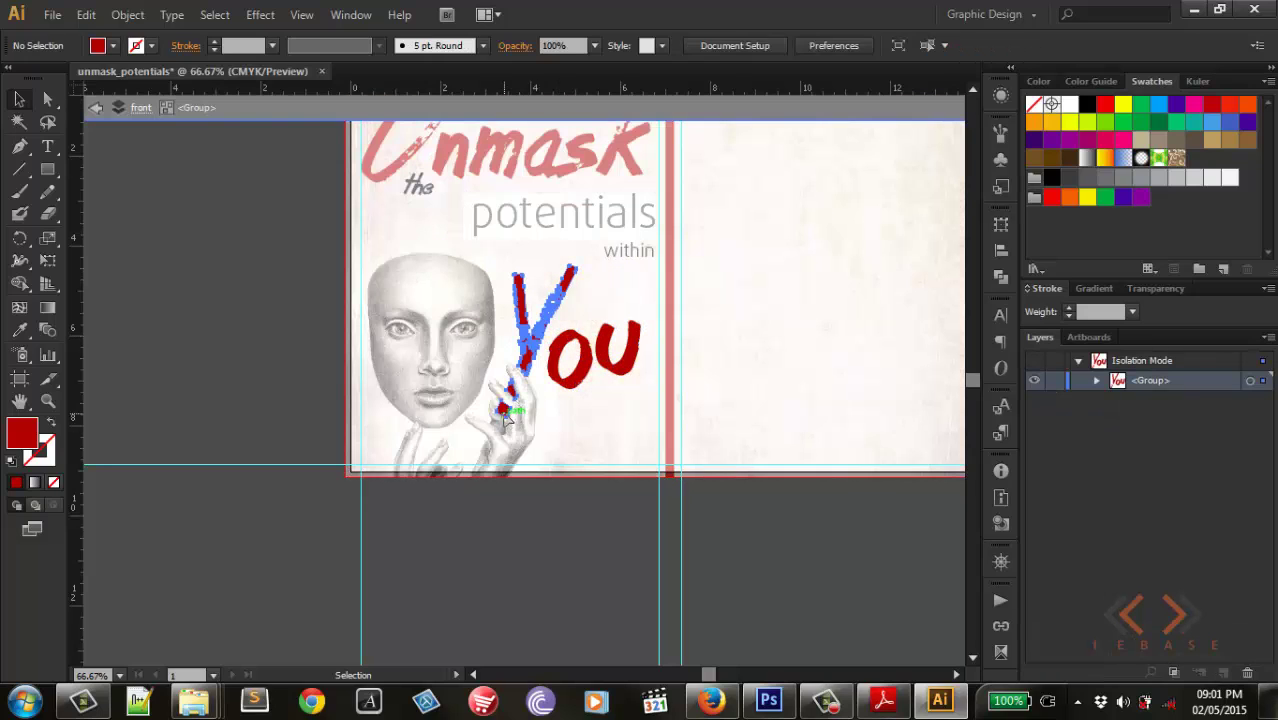
{"action": "double_click", "coordinate": [505, 416]}
{"action": "left_click", "coordinate": [505, 416]}
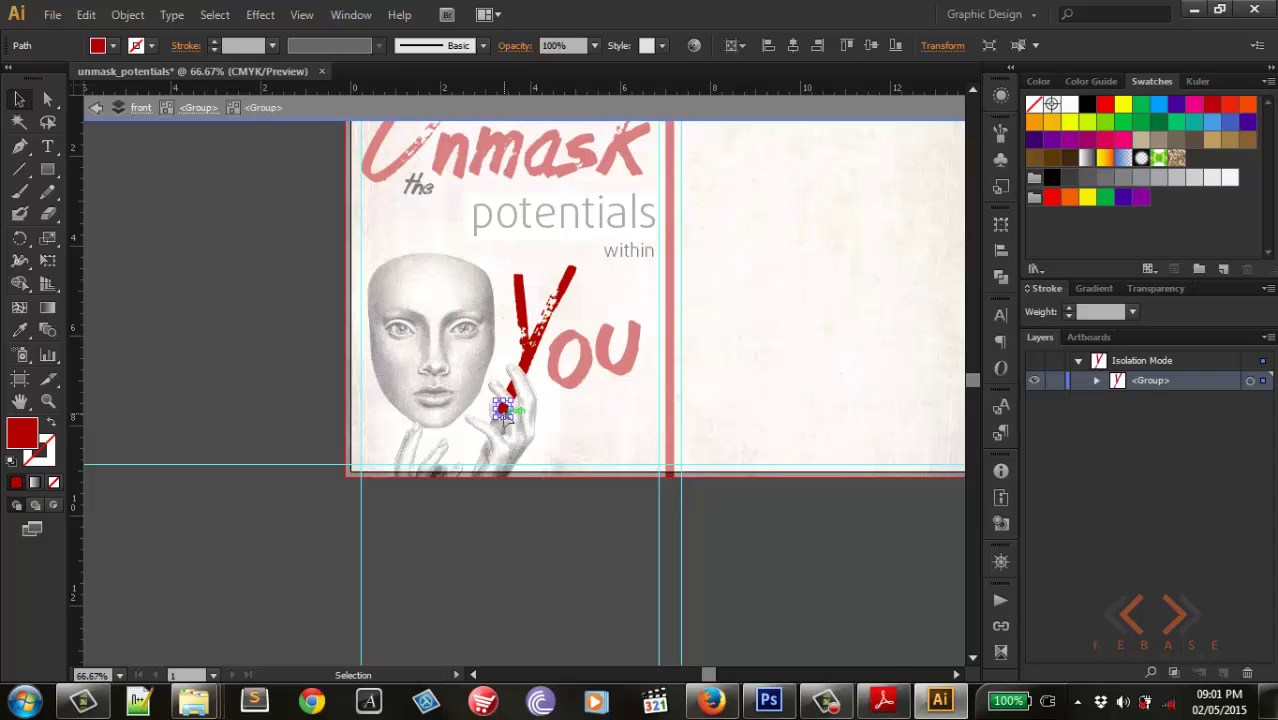
{"action": "left_click", "coordinate": [506, 420]}
{"action": "left_click", "coordinate": [96, 107]}
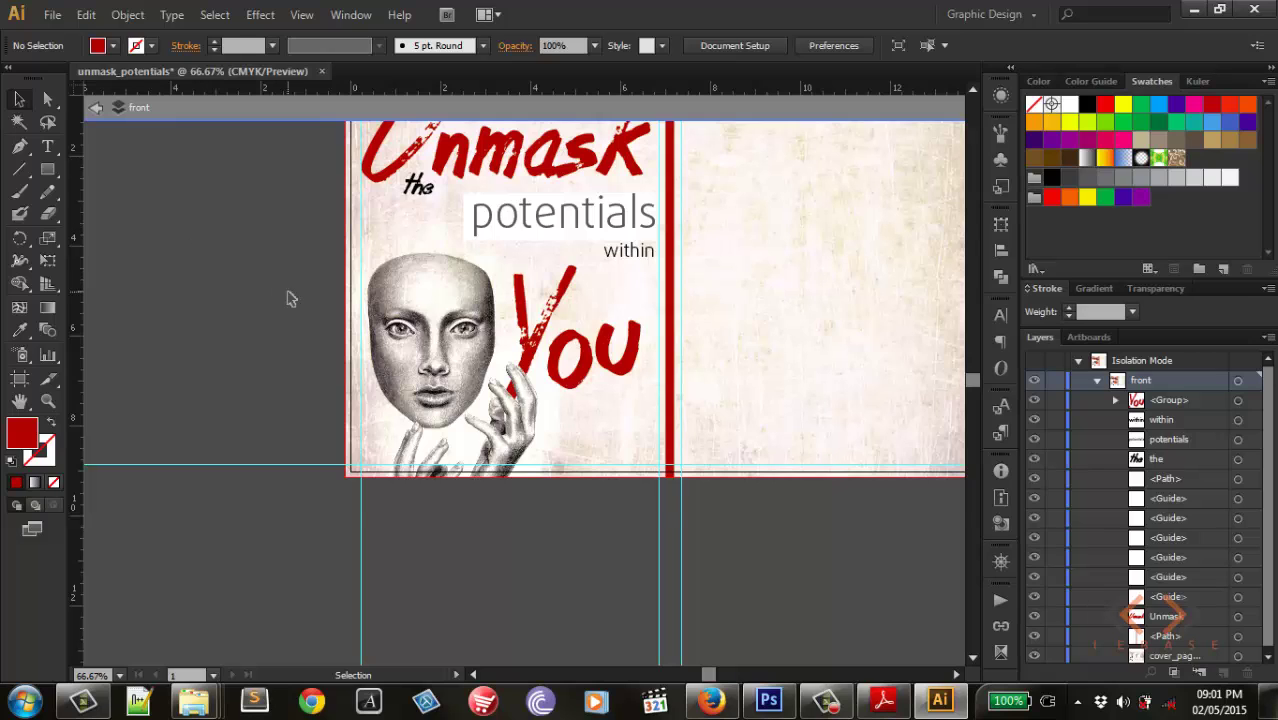
Step: Type the author's name as a new text line near the bottom of the front cover
{"action": "scroll", "coordinate": [287, 296], "scroll_direction": "up", "scroll_amount": 1}
{"action": "scroll", "coordinate": [290, 298], "scroll_direction": "up", "scroll_amount": 3}
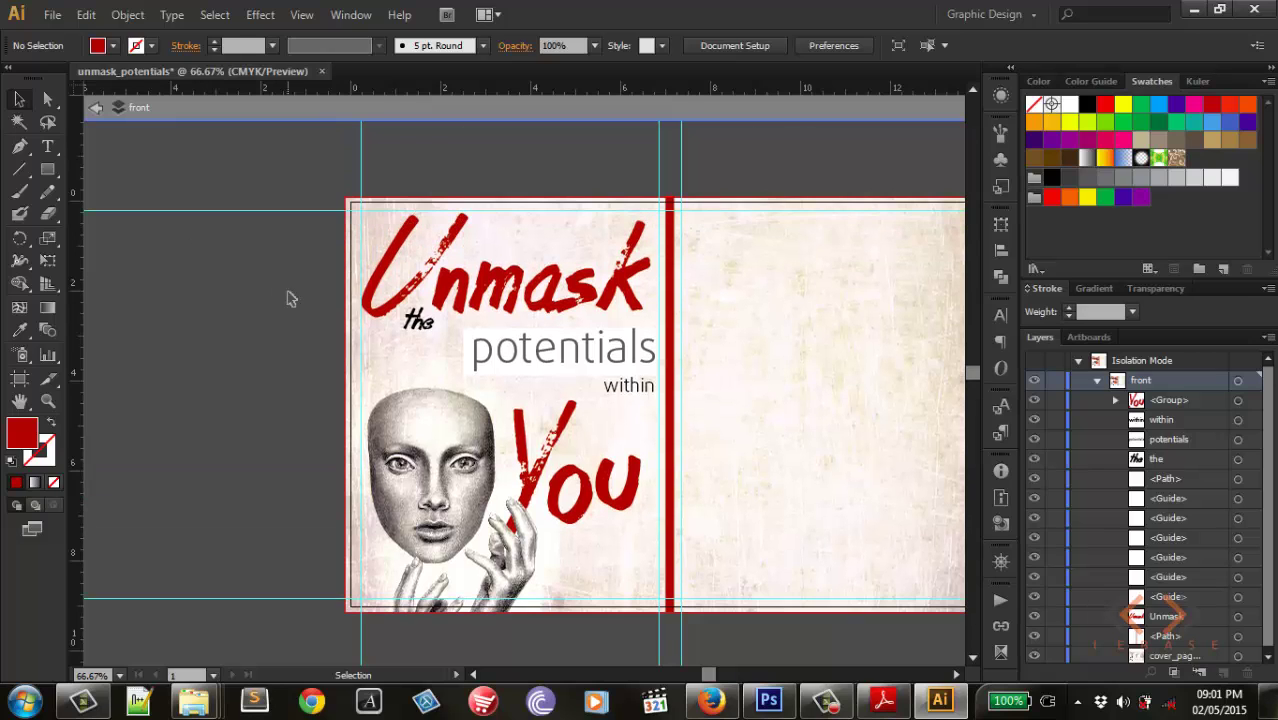
{"action": "scroll", "coordinate": [288, 298], "scroll_direction": "down", "scroll_amount": 1}
{"action": "scroll", "coordinate": [287, 300], "scroll_direction": "down", "scroll_amount": 2}
{"action": "scroll", "coordinate": [284, 303], "scroll_direction": "down", "scroll_amount": 1}
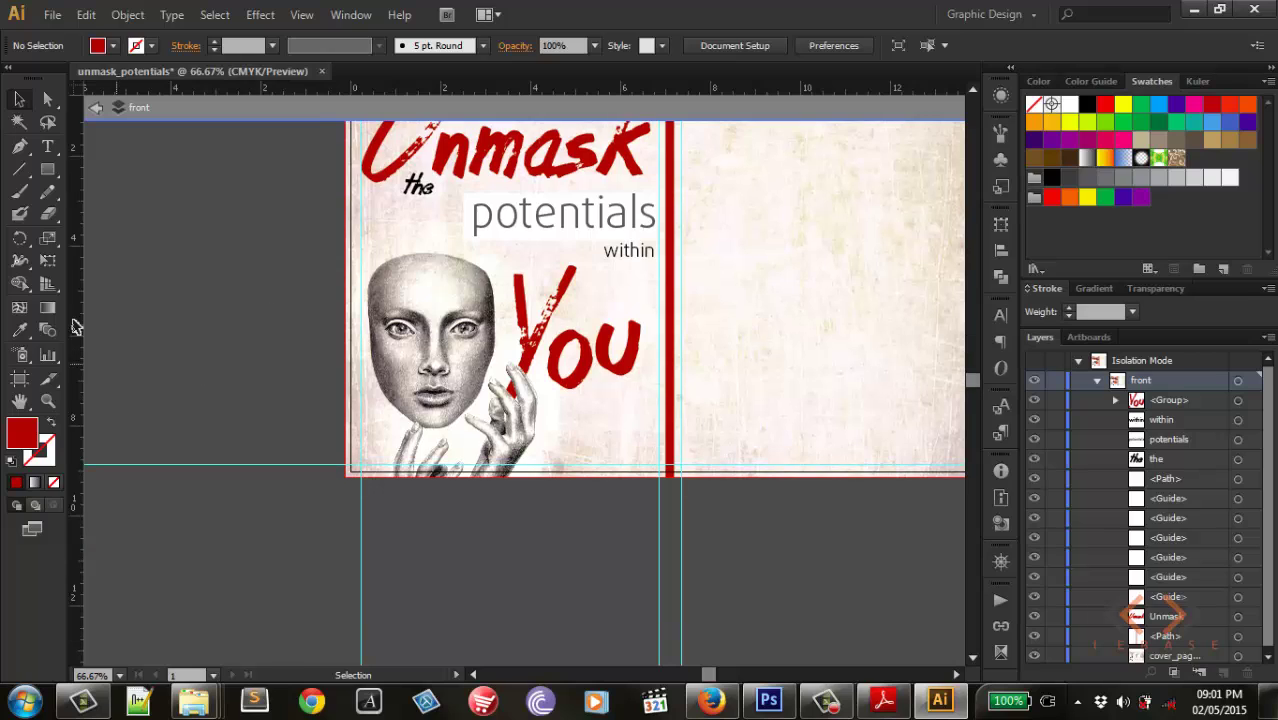
{"action": "left_click", "coordinate": [46, 147]}
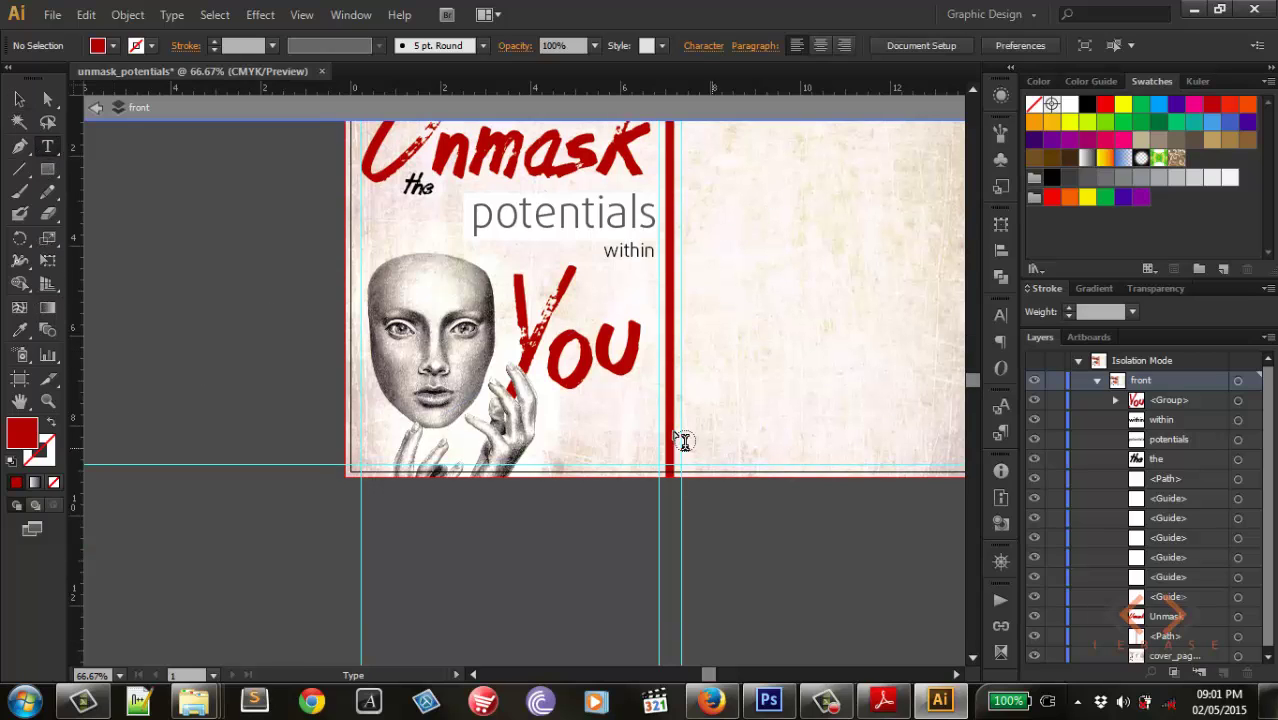
{"action": "left_click", "coordinate": [565, 449]}
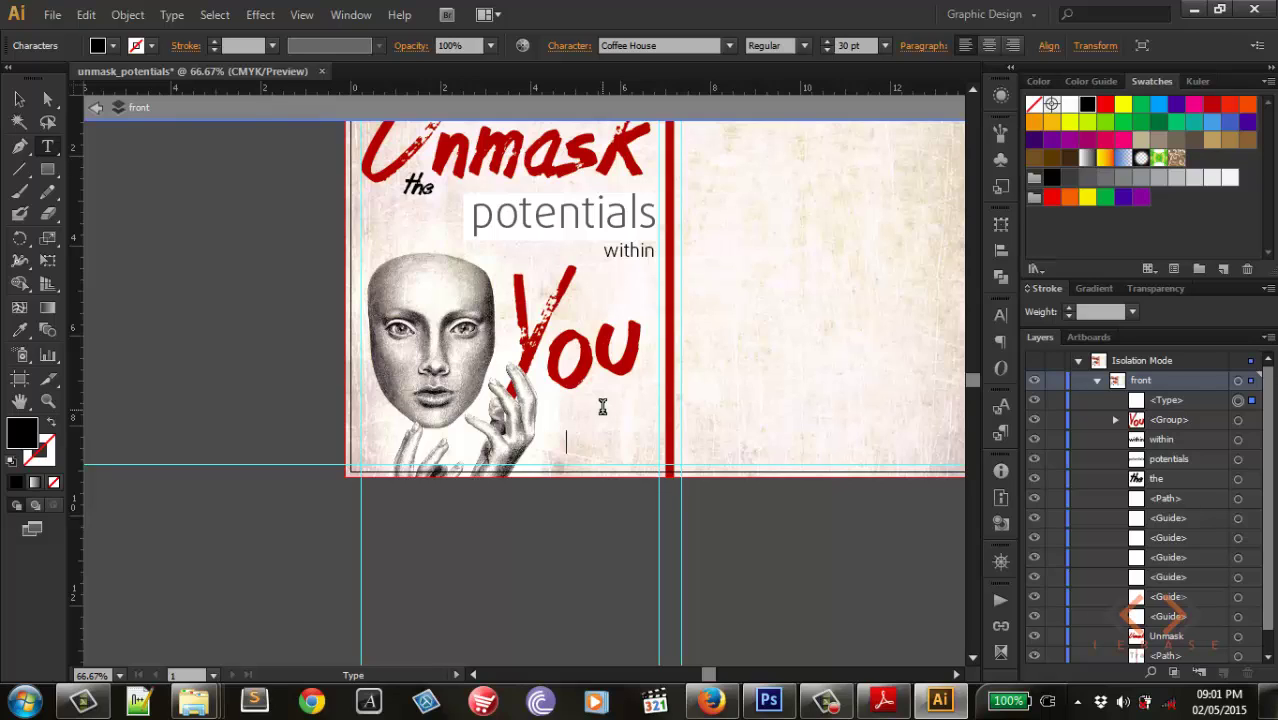
{"action": "type", "text": "John Deo"}
{"action": "key", "text": "ctrl+a"}
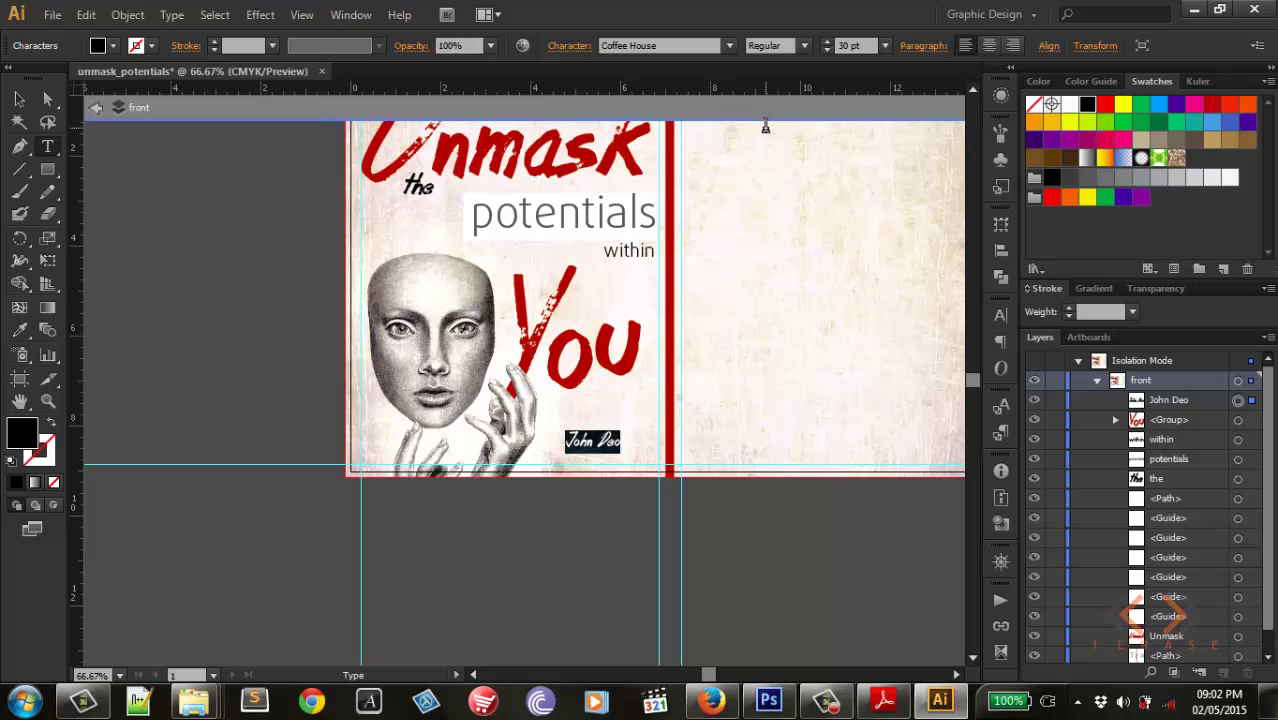
Step: Set the author name in DaxlinePro and remove the space so it reads JohnDeo
{"action": "left_click", "coordinate": [660, 45]}
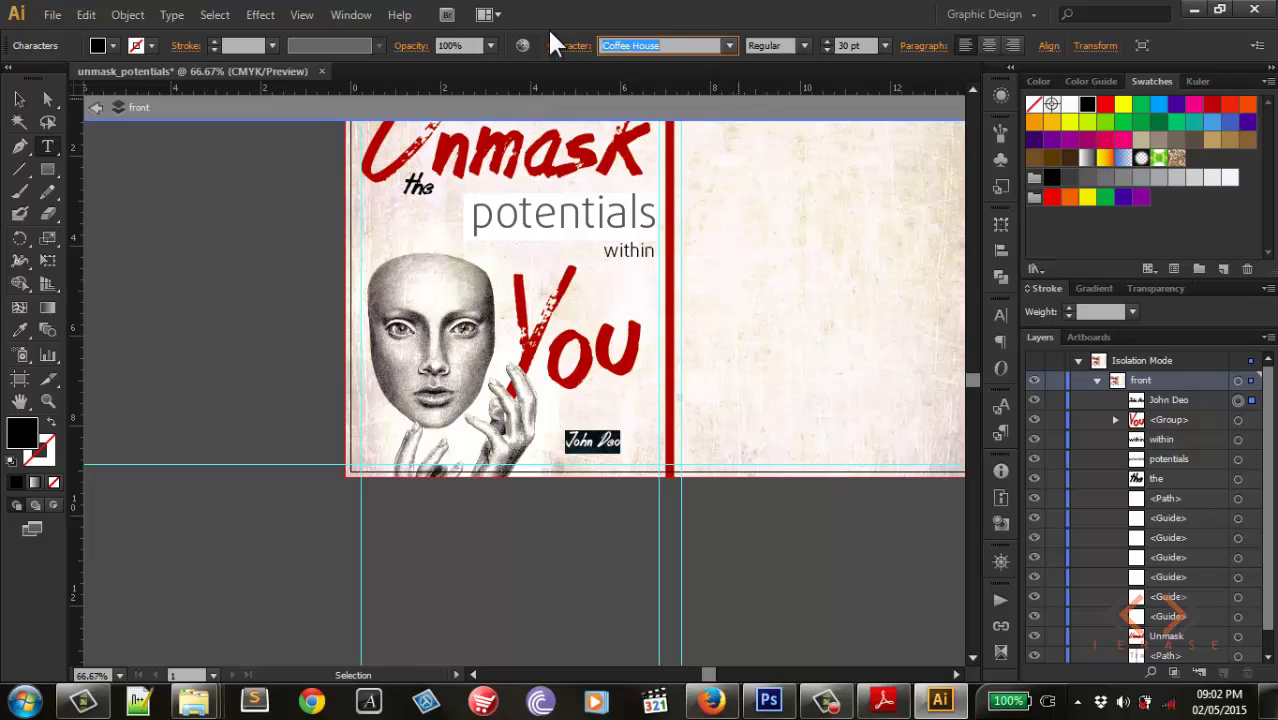
{"action": "type", "text": "DaxlinePro"}
{"action": "key", "text": "Return"}
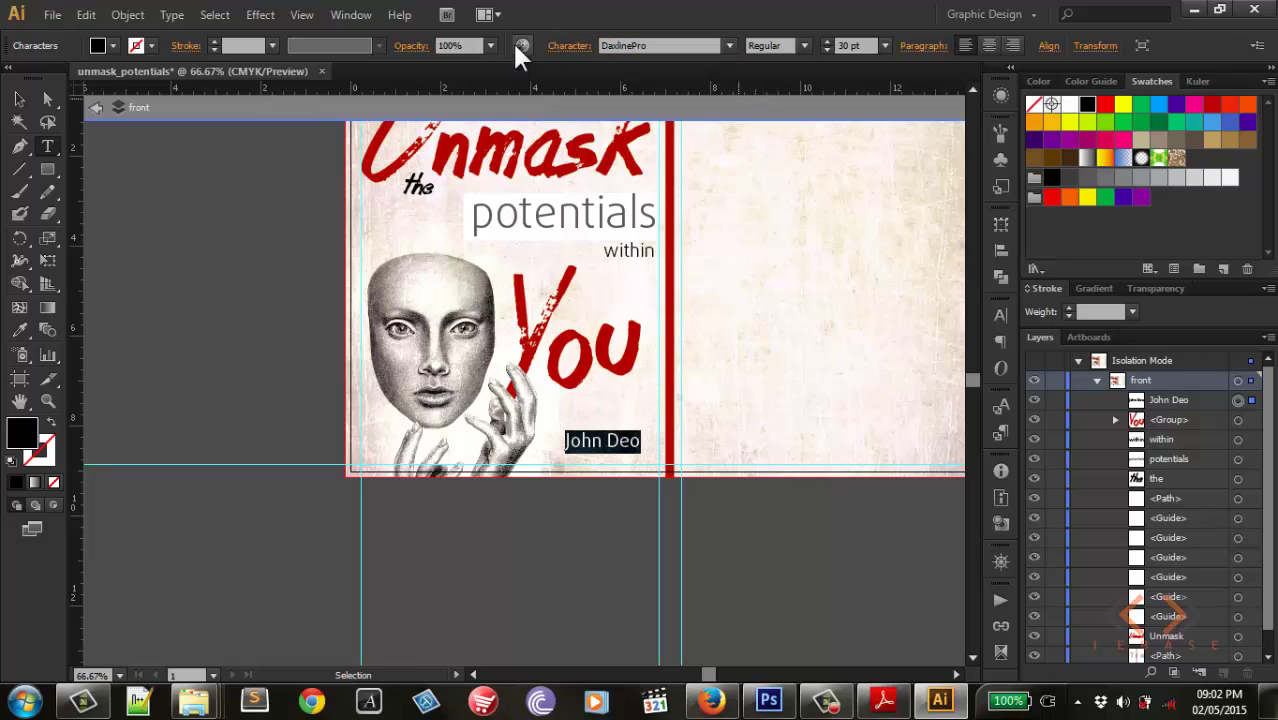
{"action": "left_click", "coordinate": [607, 440]}
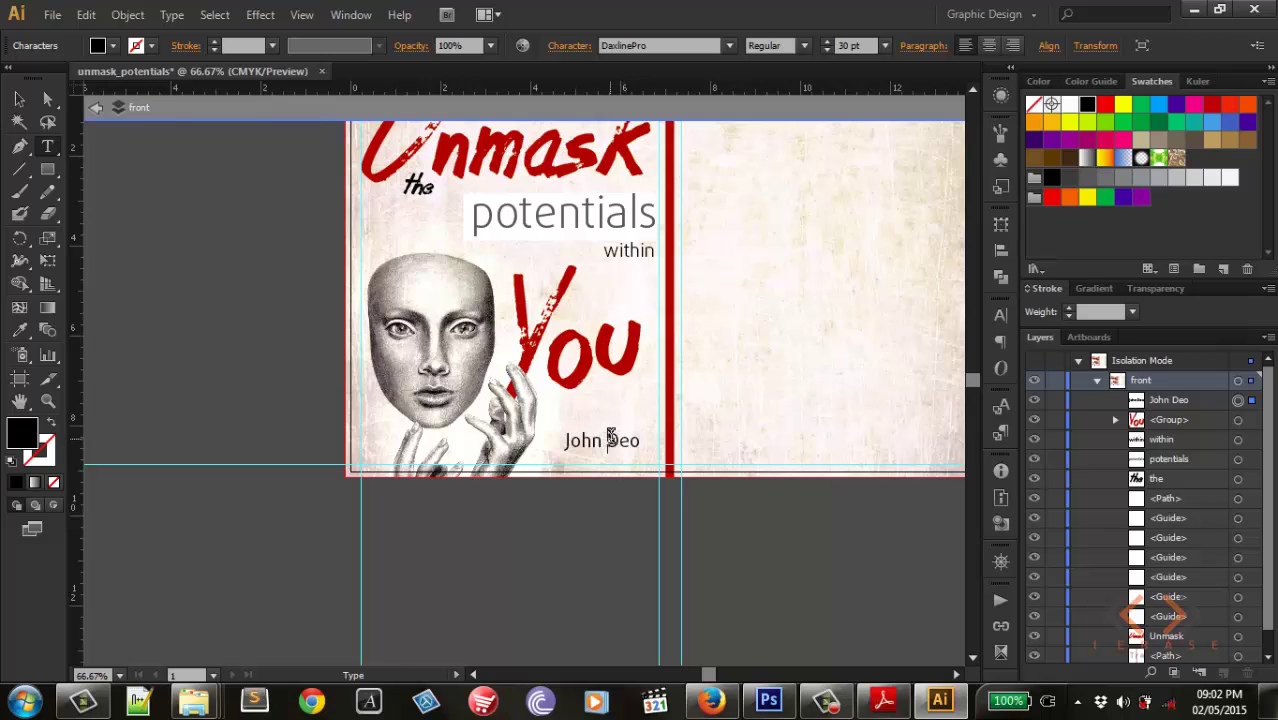
{"action": "key", "text": "BackSpace"}
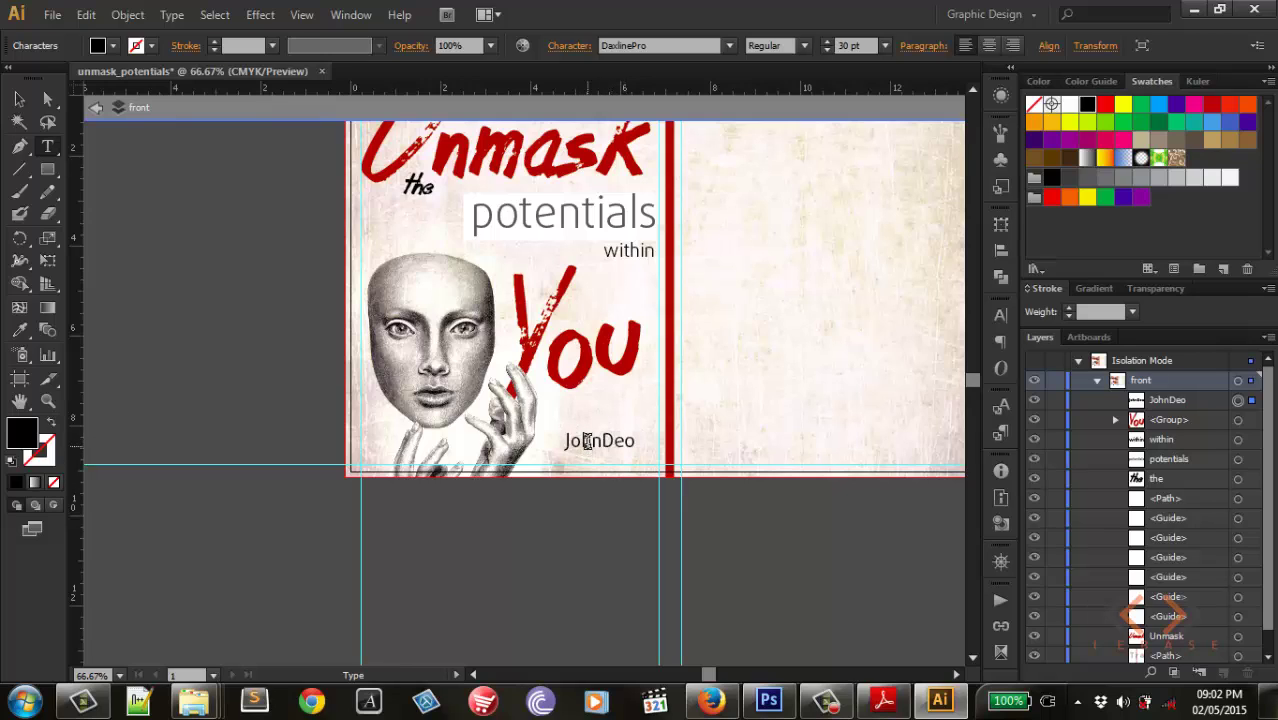
Step: Make 'Deo' Bold and give it the title's red with the Eyedropper
{"action": "double_click", "coordinate": [587, 441]}
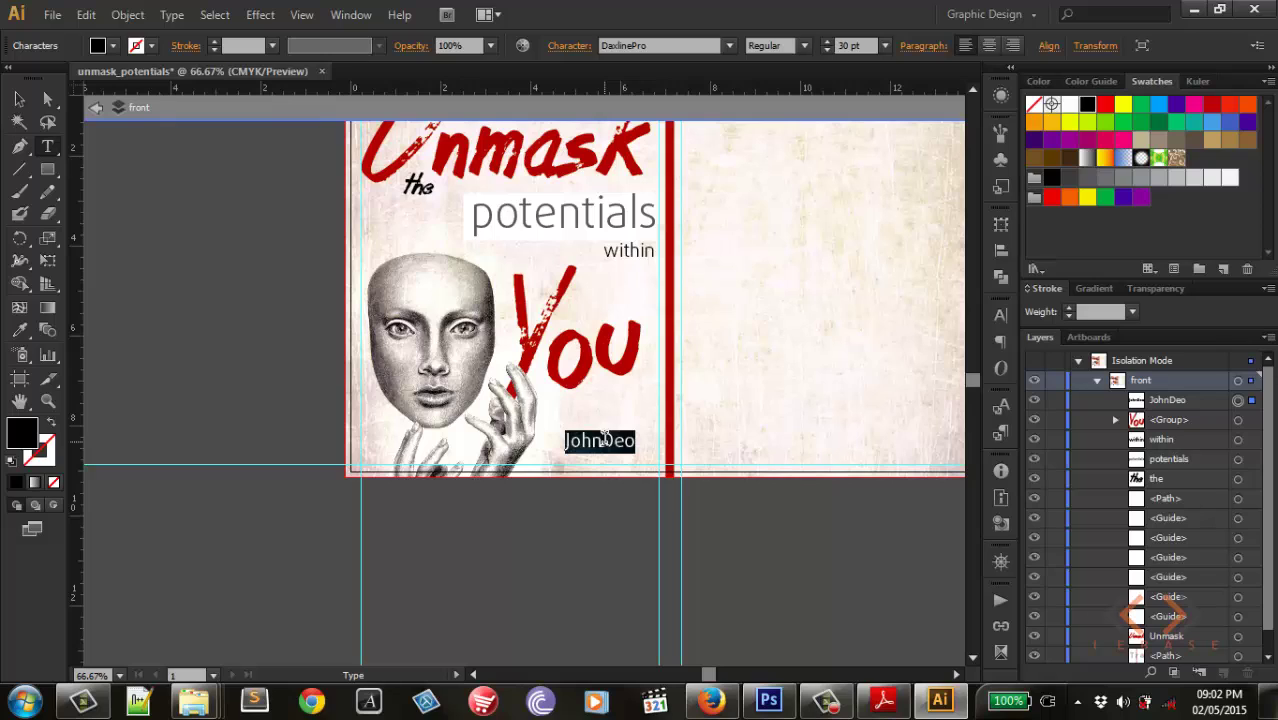
{"action": "left_click_drag", "start_coordinate": [602, 440], "coordinate": [637, 440]}
{"action": "left_click", "coordinate": [803, 46]}
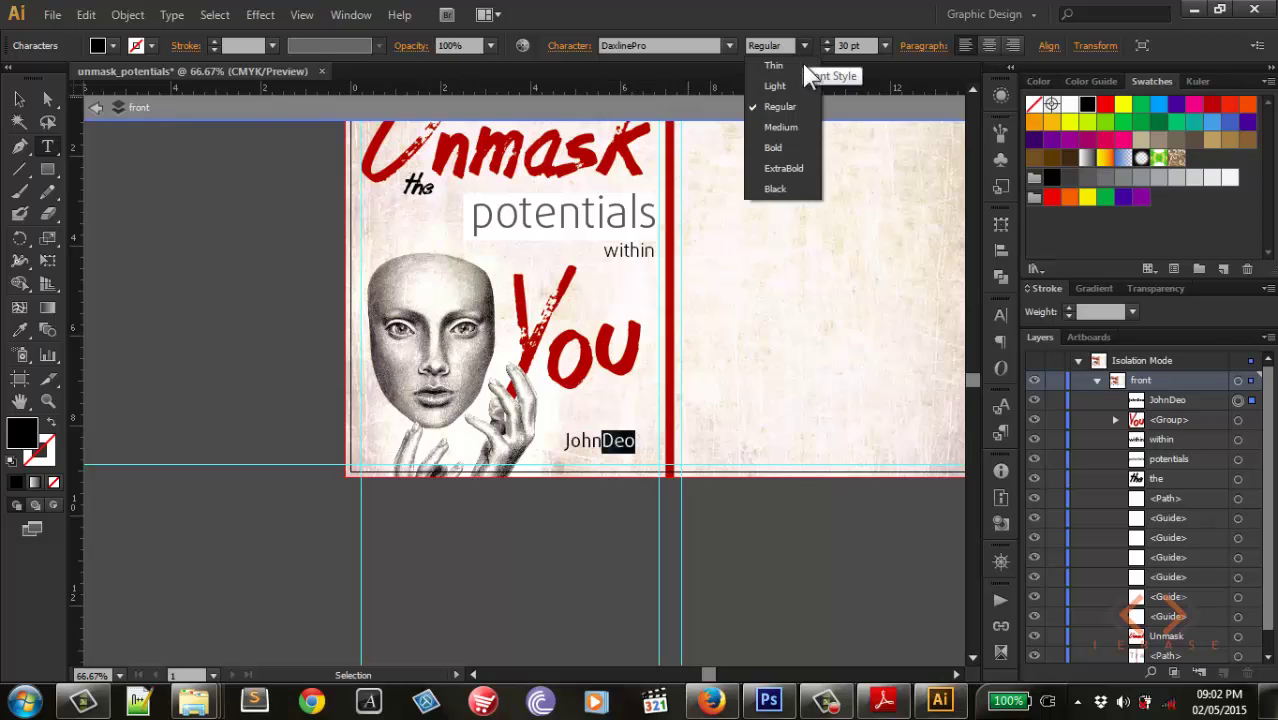
{"action": "left_click", "coordinate": [797, 125]}
{"action": "left_click", "coordinate": [803, 46]}
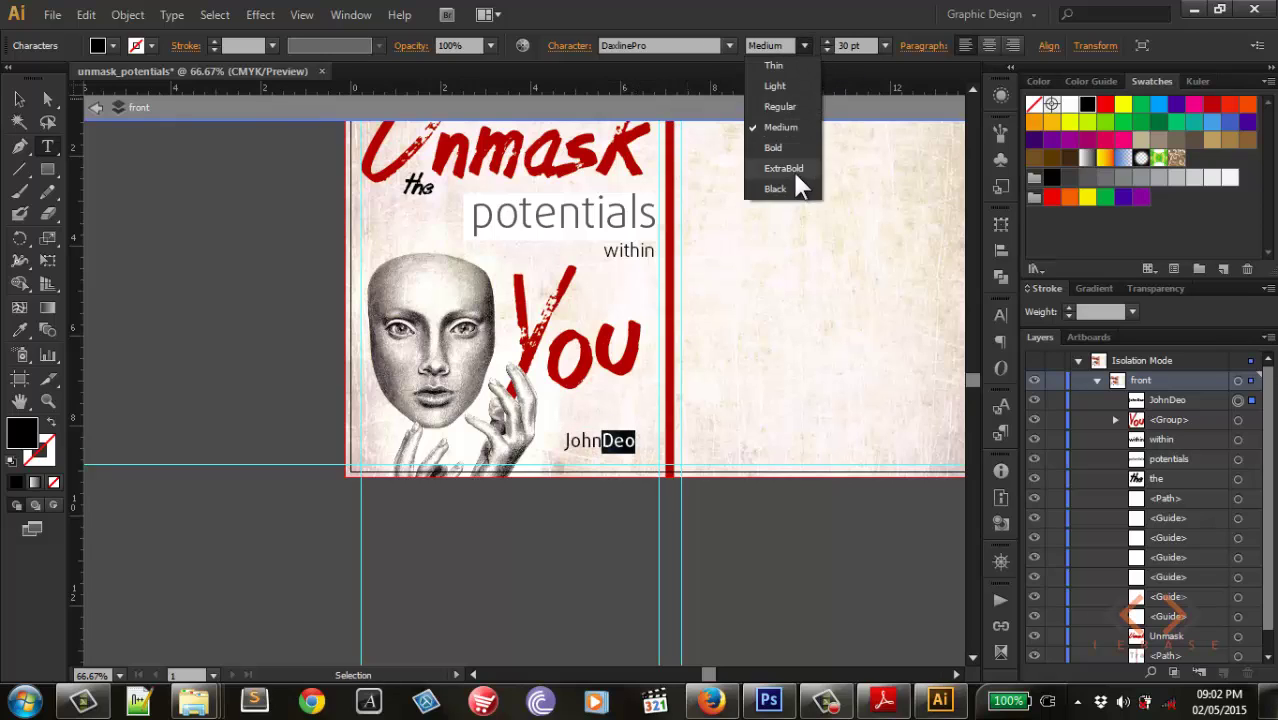
{"action": "left_click", "coordinate": [788, 148]}
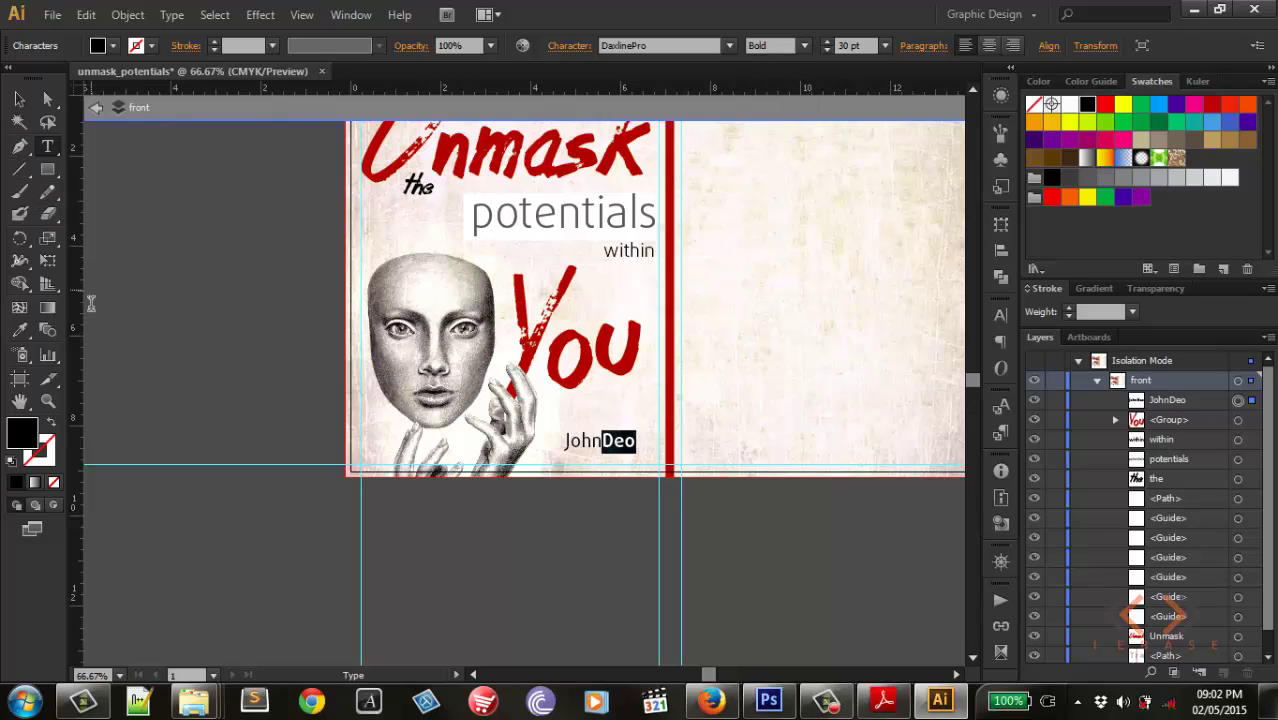
{"action": "left_click", "coordinate": [19, 329]}
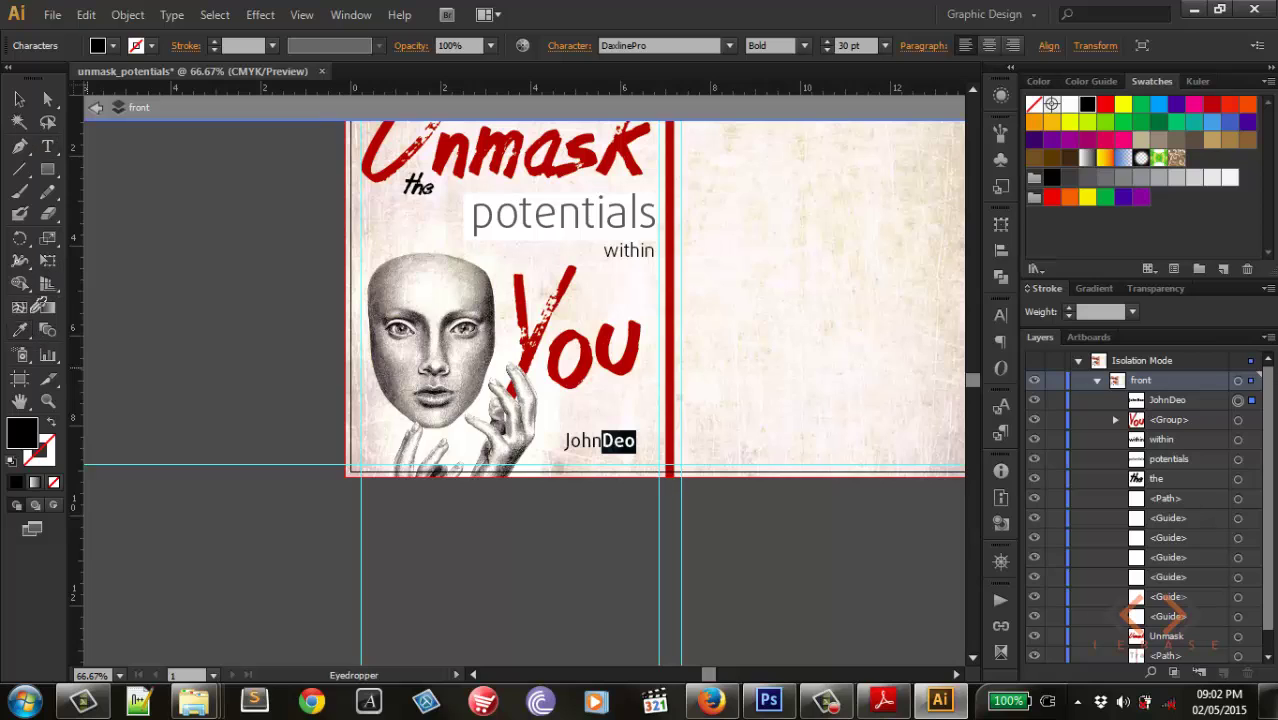
{"action": "left_click", "coordinate": [548, 318]}
Step: Nudge the author name toward the spine and exit isolation mode
{"action": "key", "text": "v"}
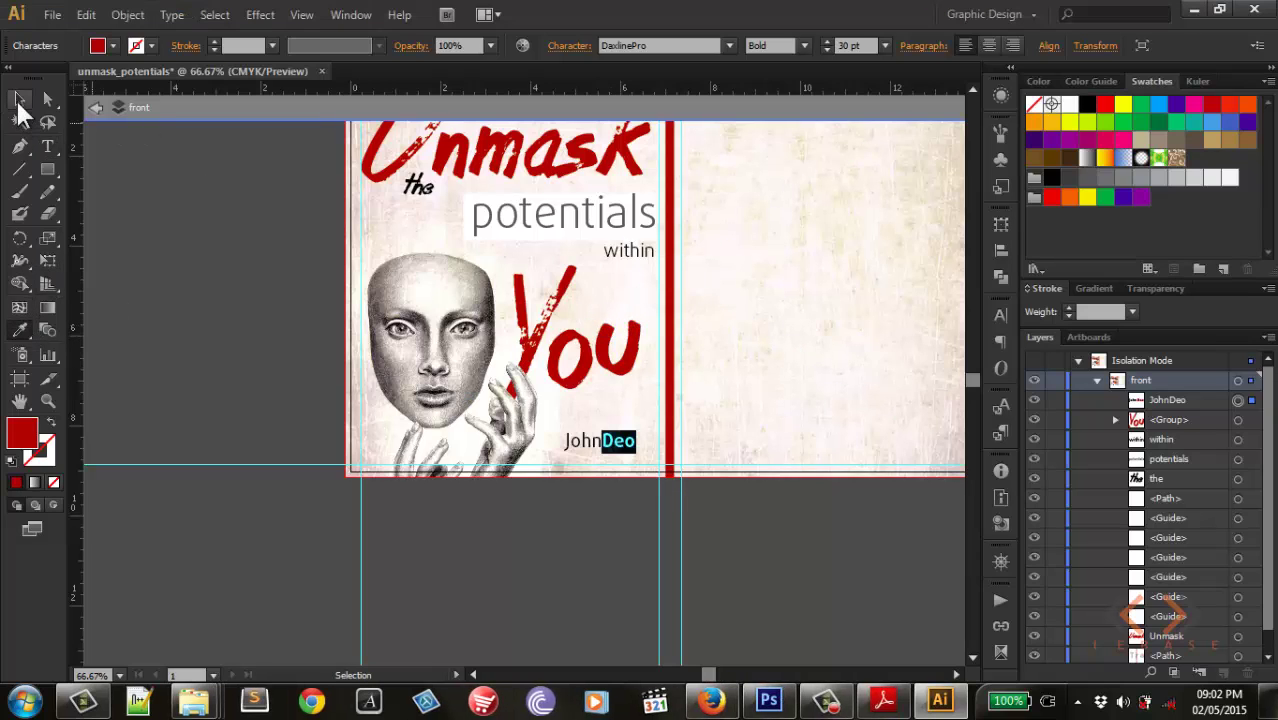
{"action": "left_click", "coordinate": [237, 347]}
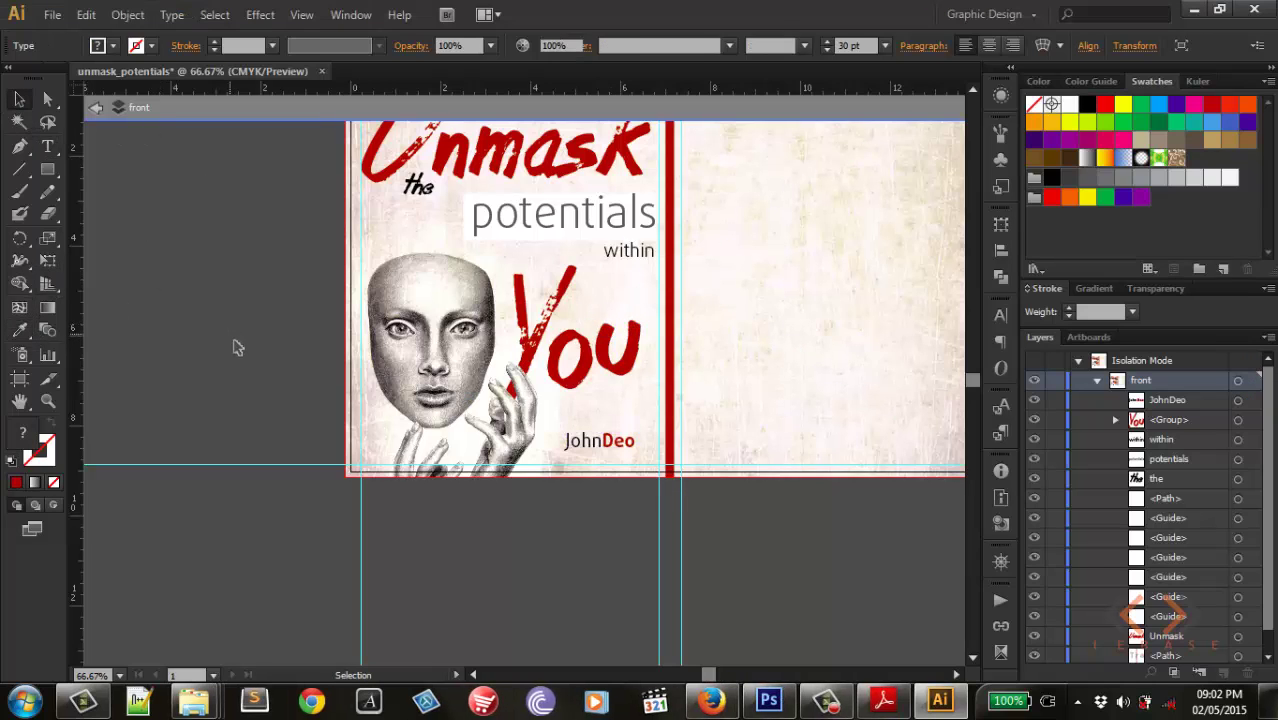
{"action": "left_click", "coordinate": [592, 449]}
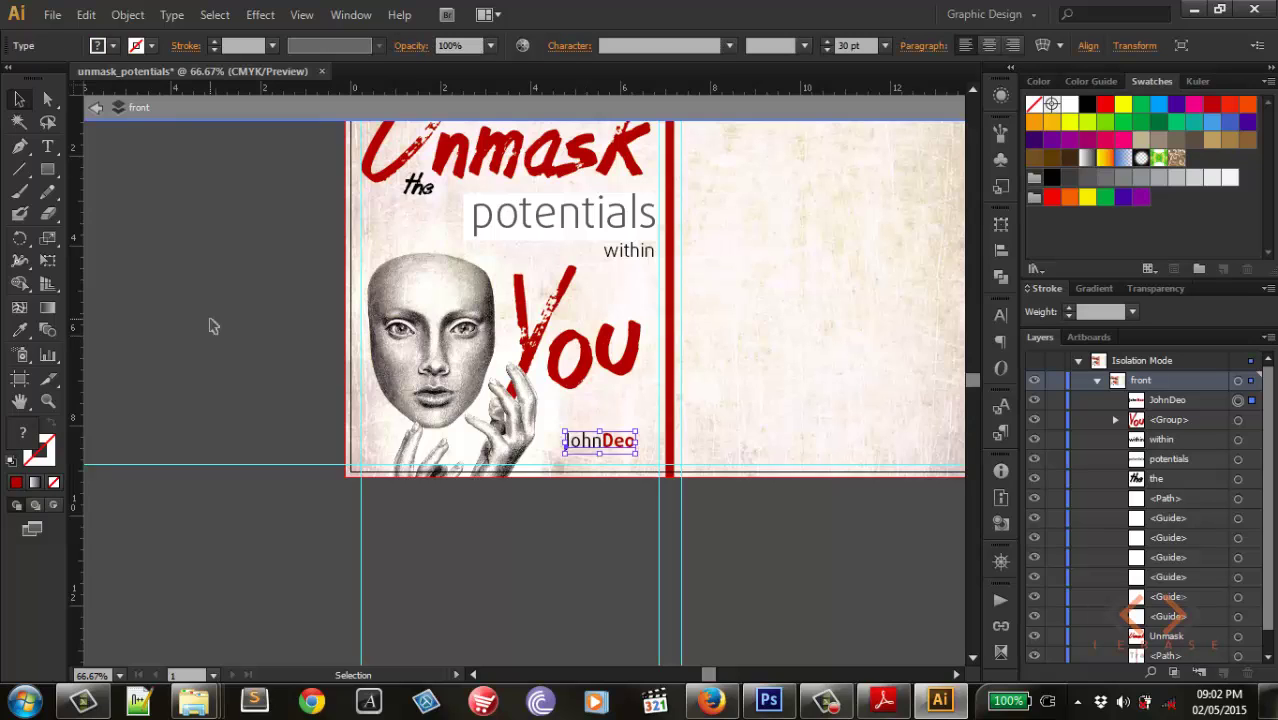
{"action": "key", "text": "Down"}
{"action": "key", "text": "Down"}
{"action": "key", "text": "Down"}
{"action": "key", "text": "Down"}
{"action": "key", "text": "Down"}
{"action": "key", "text": "Down"}
{"action": "key", "text": "Down"}
{"action": "key", "text": "Down"}
{"action": "key", "text": "Down"}
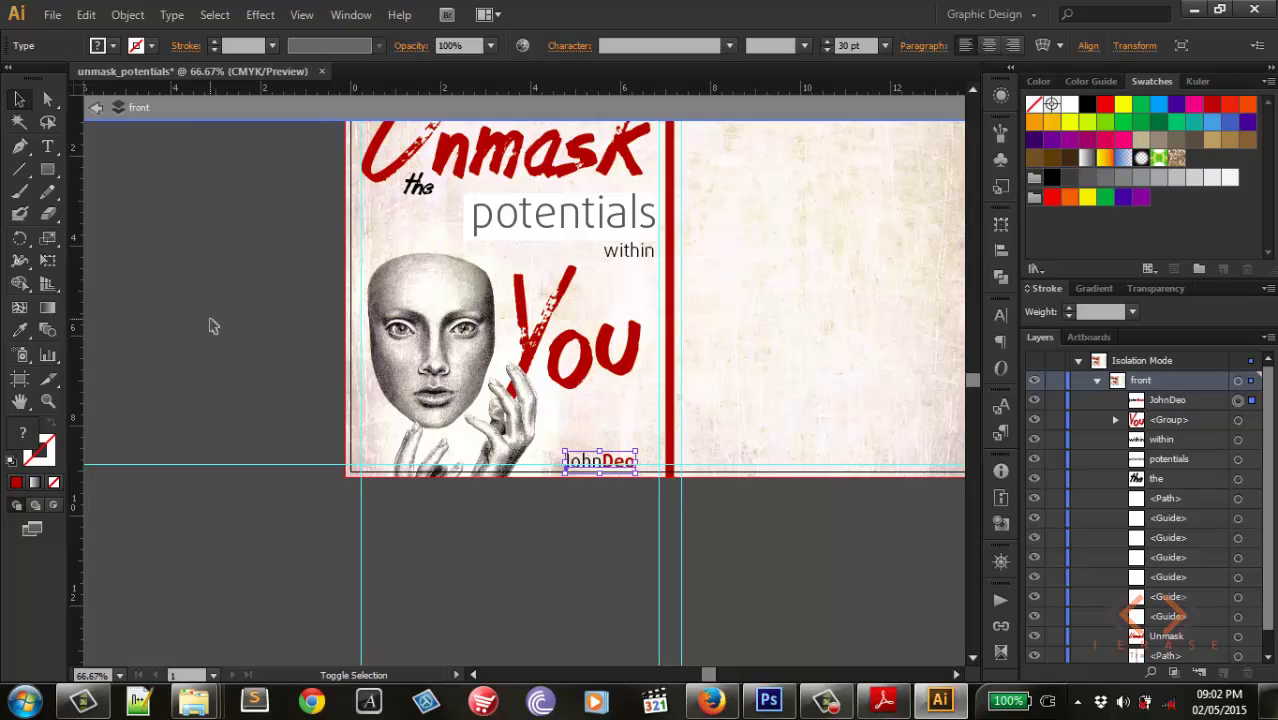
{"action": "key", "text": "Up"}
{"action": "key", "text": "Up"}
{"action": "key", "text": "Up"}
{"action": "key", "text": "Up"}
{"action": "key", "text": "Up"}
{"action": "key", "text": "Up"}
{"action": "key", "text": "Up"}
{"action": "key", "text": "Up"}
{"action": "key", "text": "Up"}
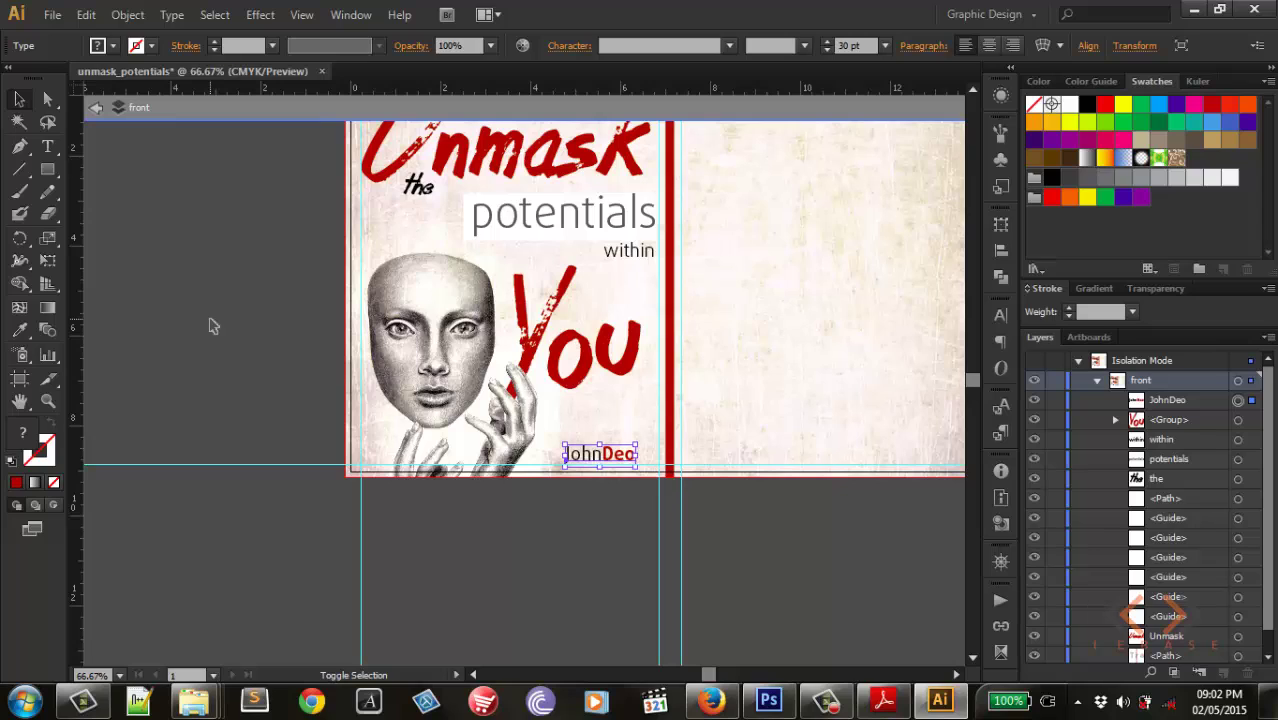
{"action": "key", "text": "Right"}
{"action": "key", "text": "Right"}
{"action": "key", "text": "Right"}
{"action": "key", "text": "Right"}
{"action": "key", "text": "Right"}
{"action": "key", "text": "Right"}
{"action": "key", "text": "Right"}
{"action": "key", "text": "Right"}
{"action": "key", "text": "Right"}
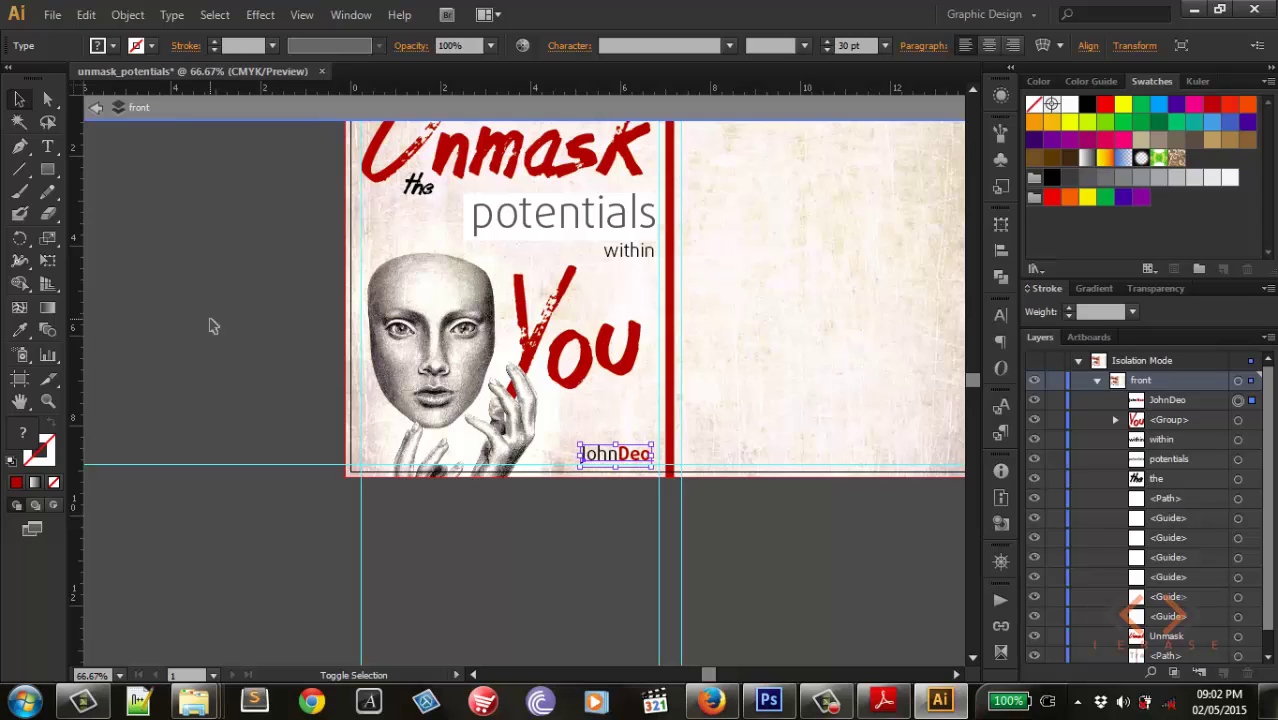
{"action": "key", "text": "Right"}
{"action": "key", "text": "Right"}
{"action": "key", "text": "Right"}
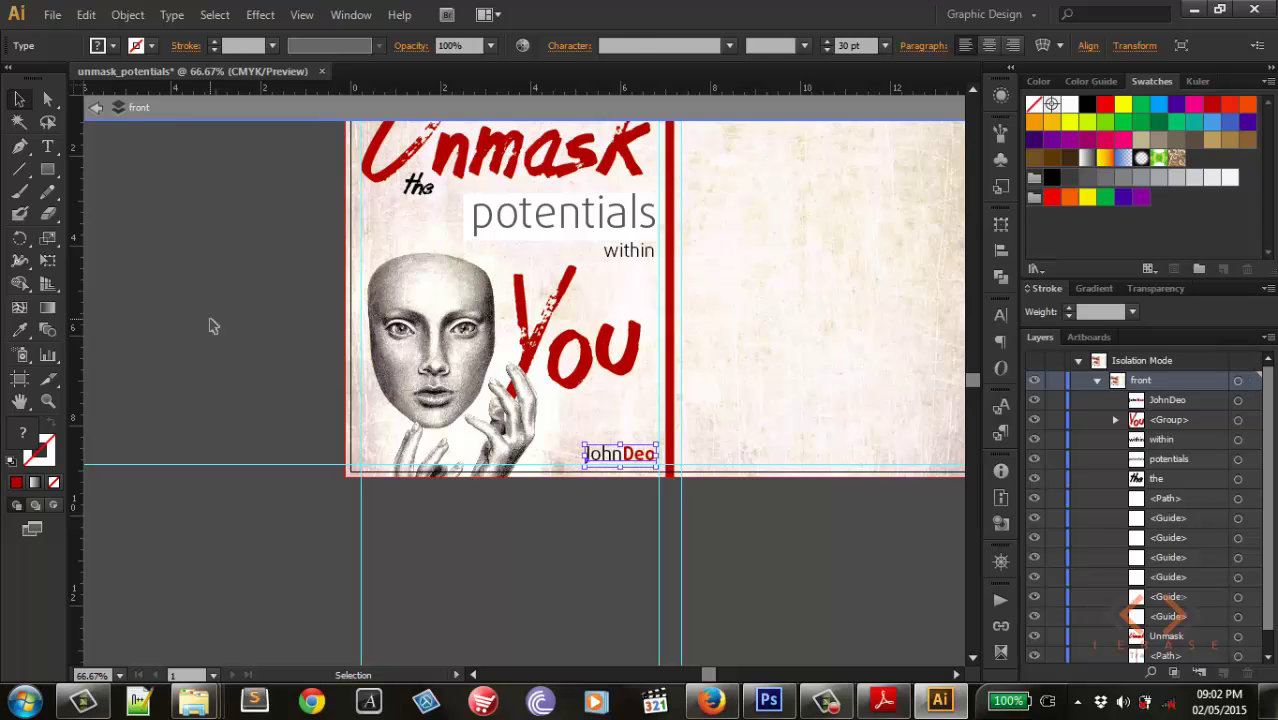
{"action": "left_click", "coordinate": [210, 325]}
{"action": "left_click", "coordinate": [95, 107]}
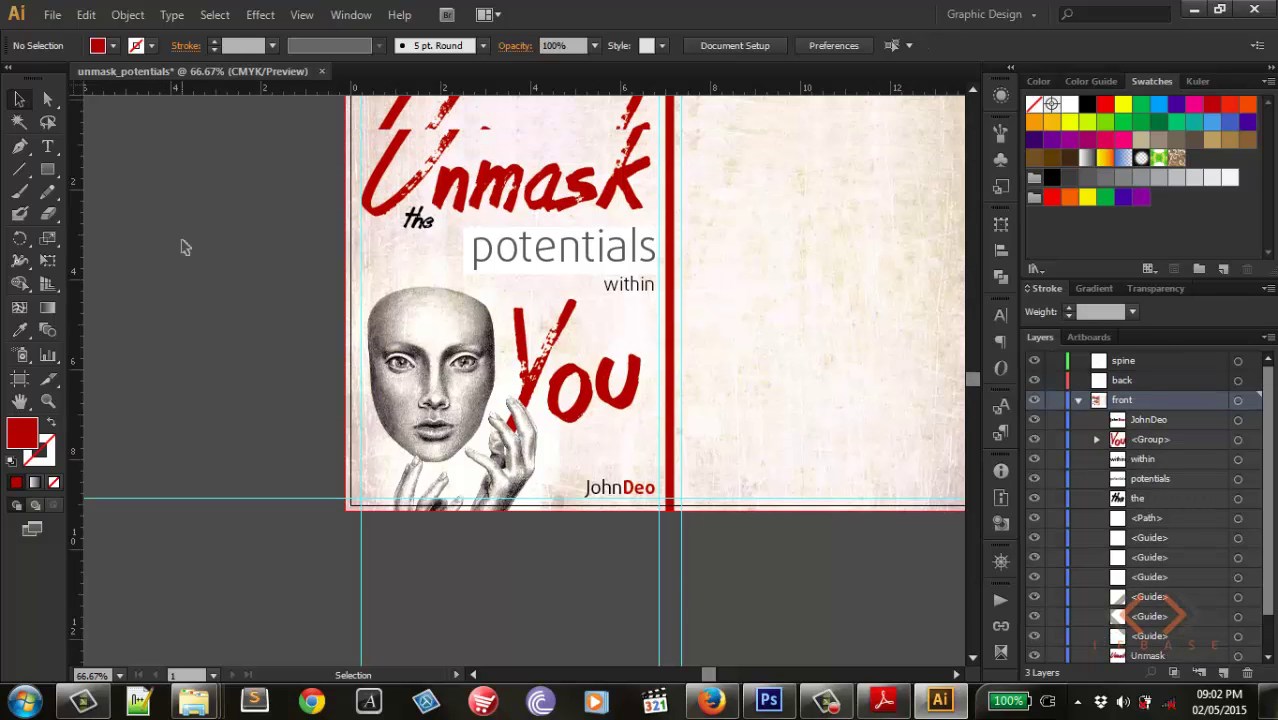
Step: Recolour the small word 'the' to grey #595959
{"action": "scroll", "coordinate": [183, 247], "scroll_direction": "up", "scroll_amount": 3}
{"action": "key", "text": "ctrl+semicolon"}
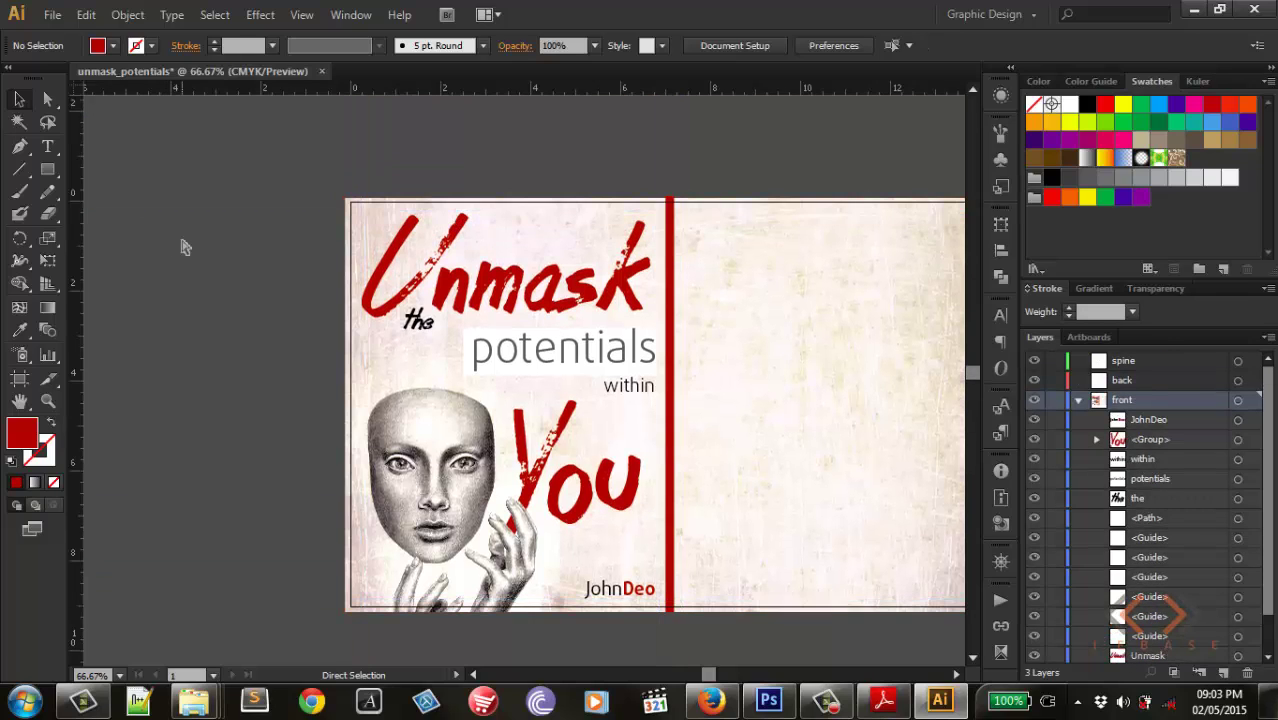
{"action": "key", "text": "ctrl+semicolon"}
{"action": "key", "text": "ctrl+semicolon"}
{"action": "key", "text": "ctrl+semicolon"}
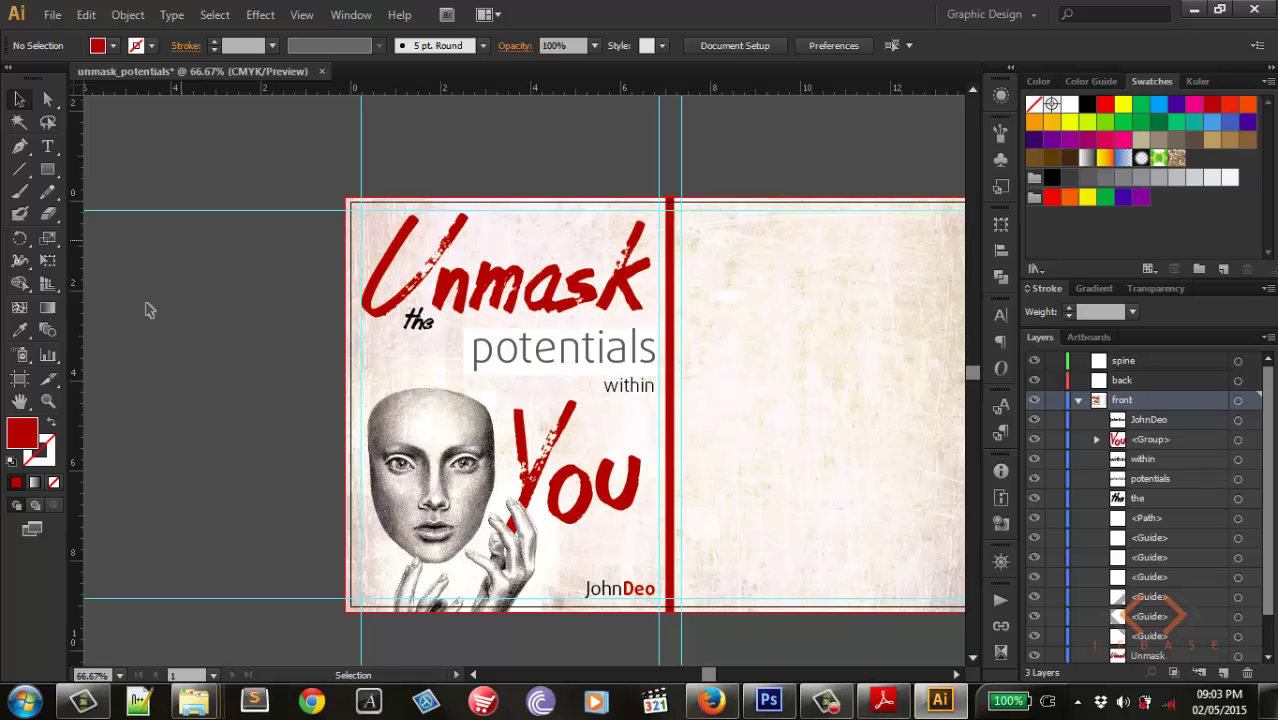
{"action": "scroll", "coordinate": [200, 425], "scroll_direction": "down", "scroll_amount": 2}
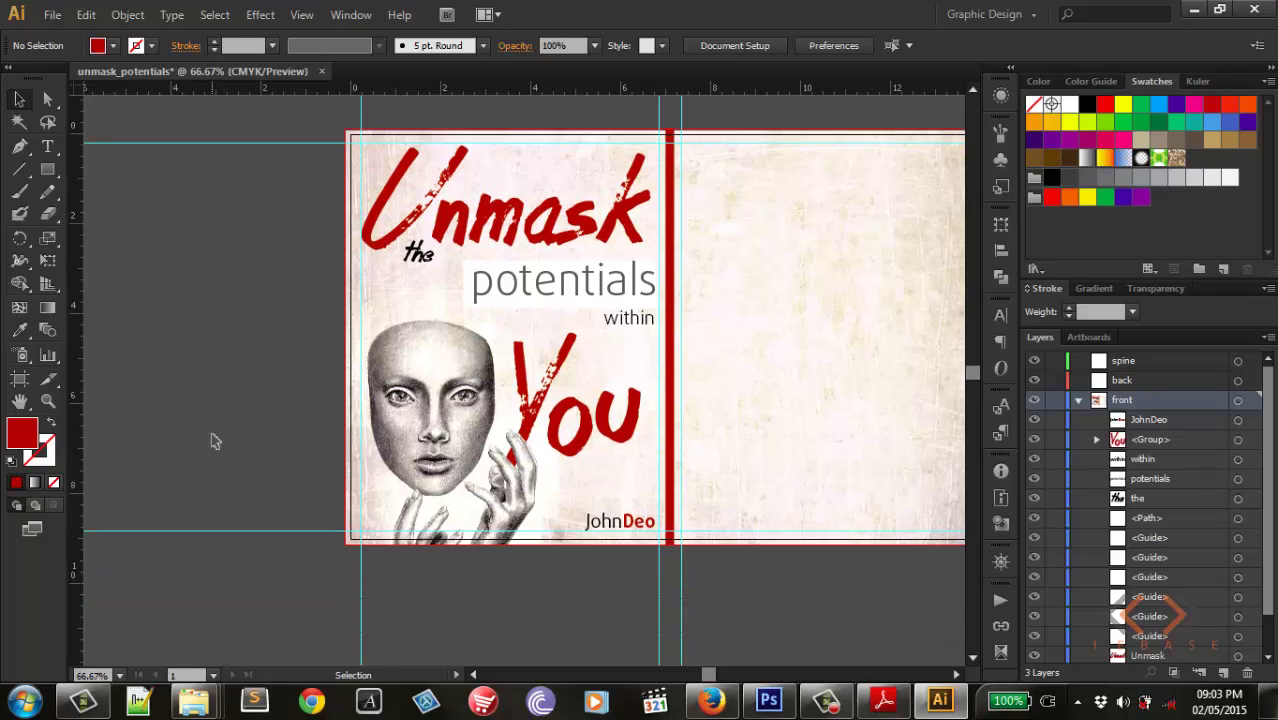
{"action": "left_click", "coordinate": [421, 253]}
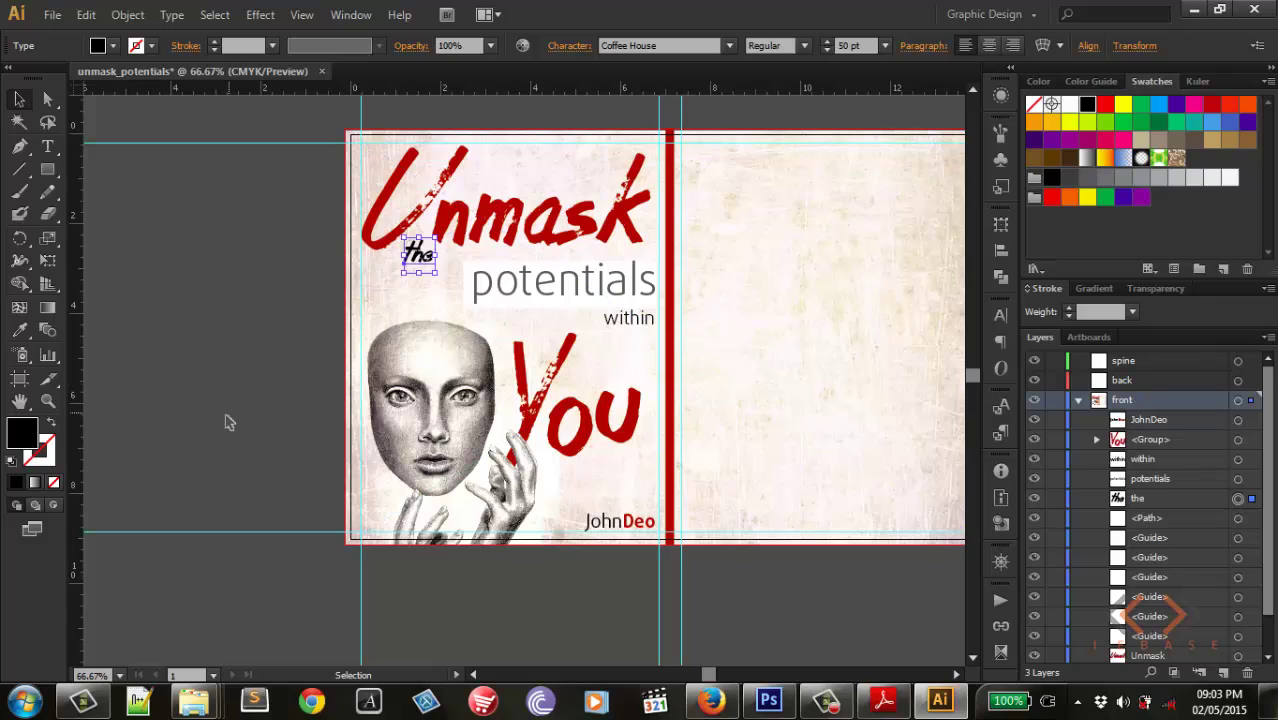
{"action": "double_click", "coordinate": [22, 436]}
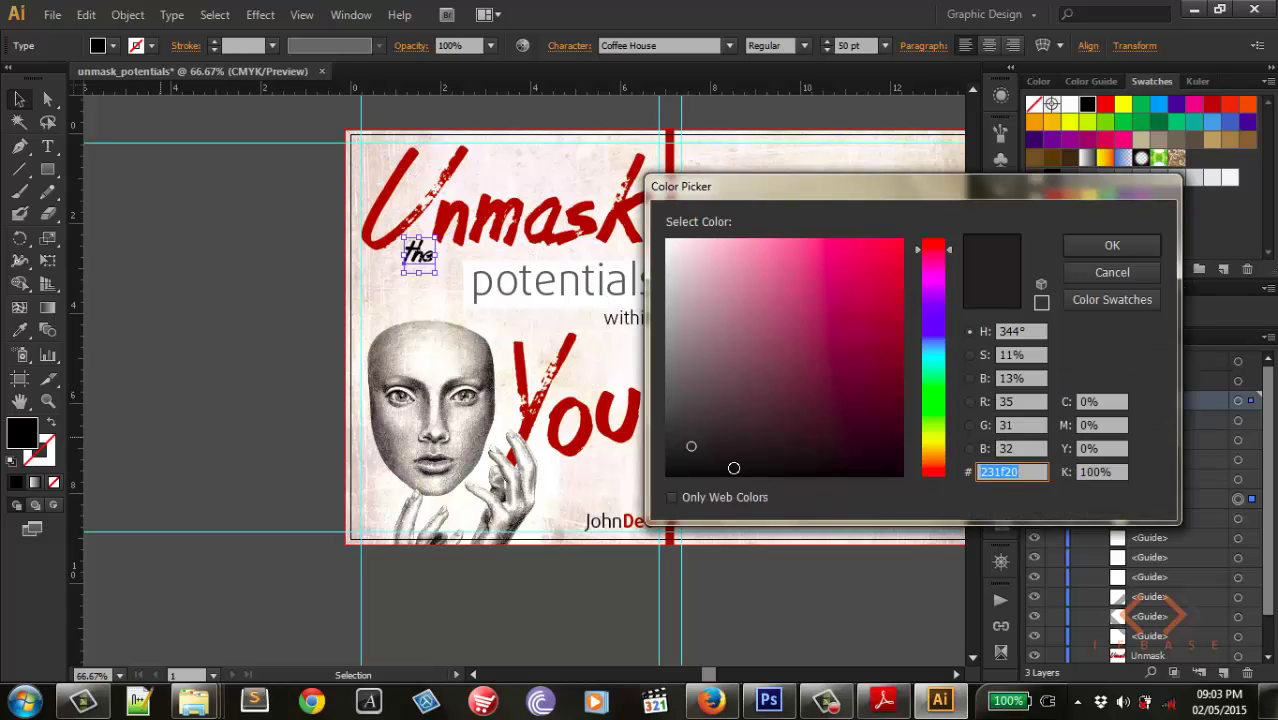
{"action": "type", "text": "595959"}
{"action": "left_click", "coordinate": [1148, 246]}
Step: Recolour 'John' in the author name to grey #595959 and collapse the front layer
{"action": "left_click", "coordinate": [621, 522]}
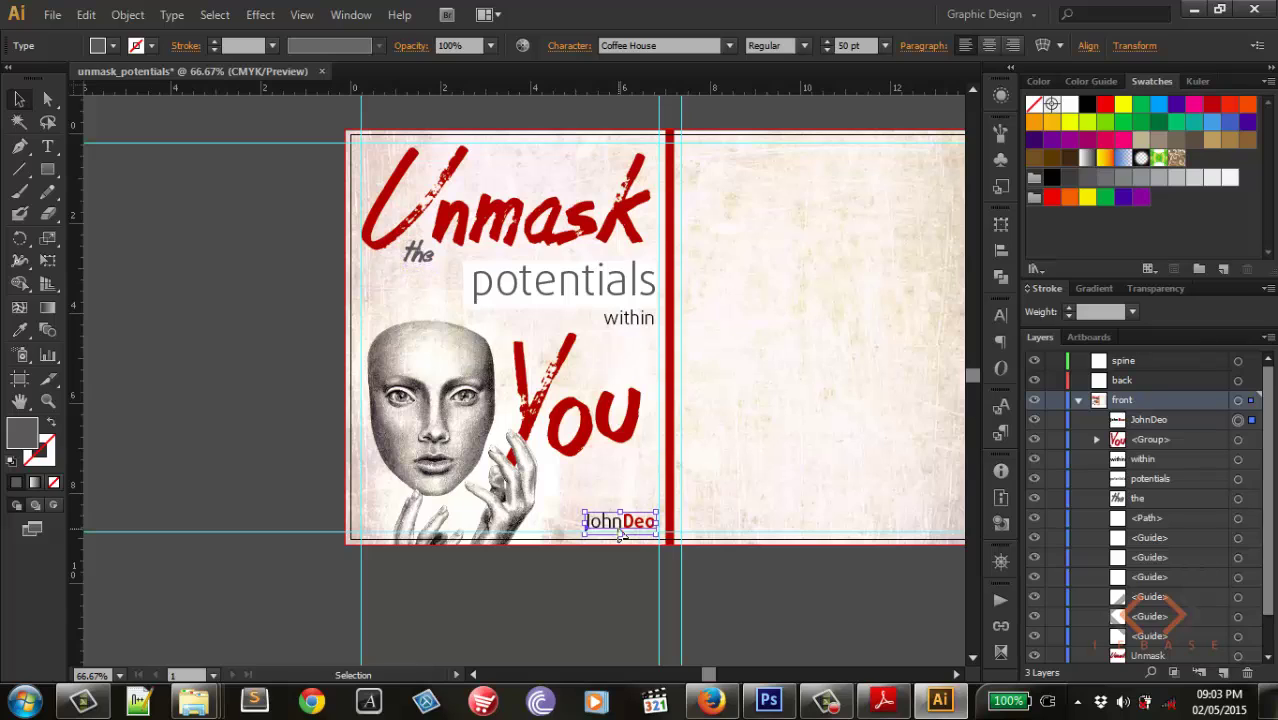
{"action": "double_click", "coordinate": [620, 522]}
{"action": "left_click_drag", "start_coordinate": [621, 522], "coordinate": [585, 524]}
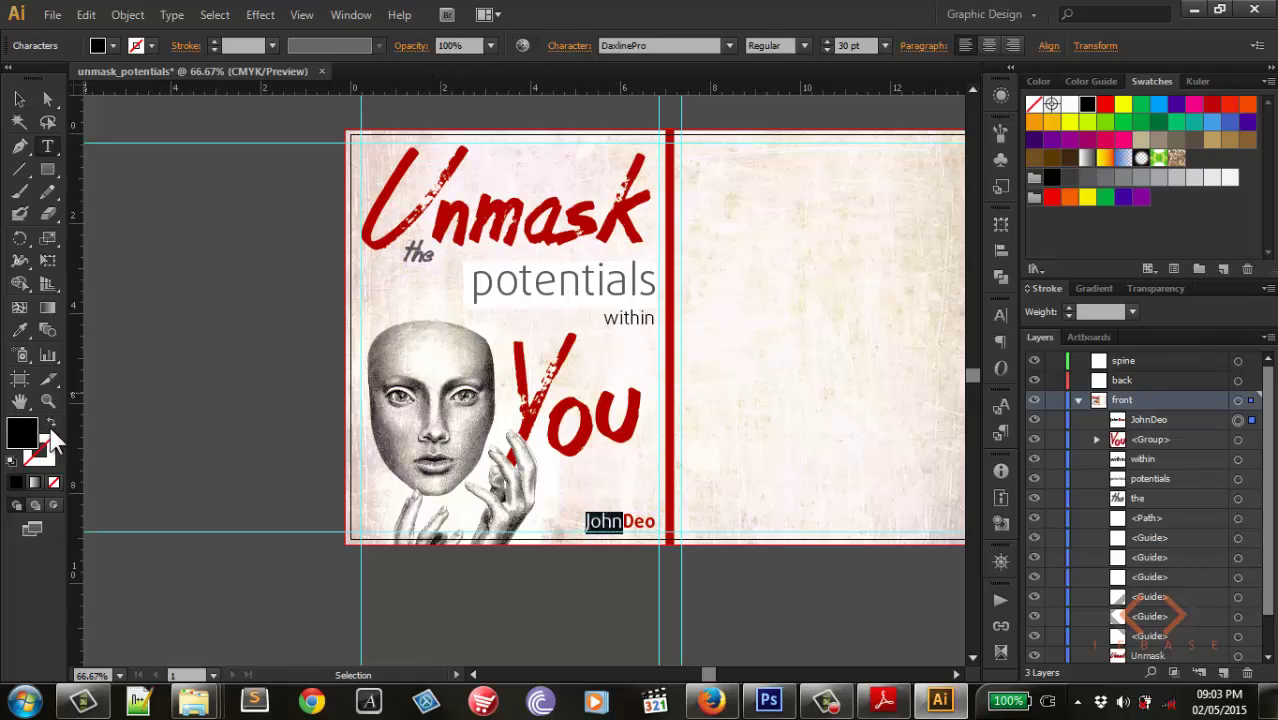
{"action": "double_click", "coordinate": [17, 442]}
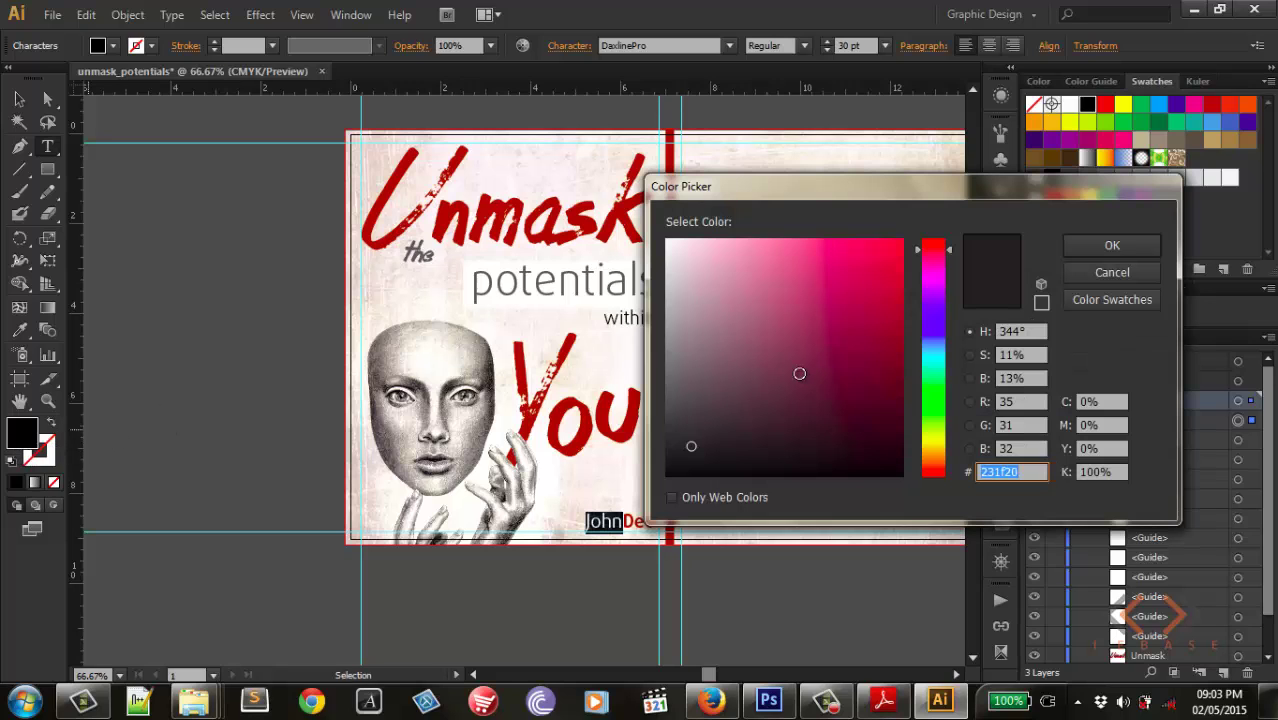
{"action": "type", "text": "595959"}
{"action": "left_click", "coordinate": [1150, 246]}
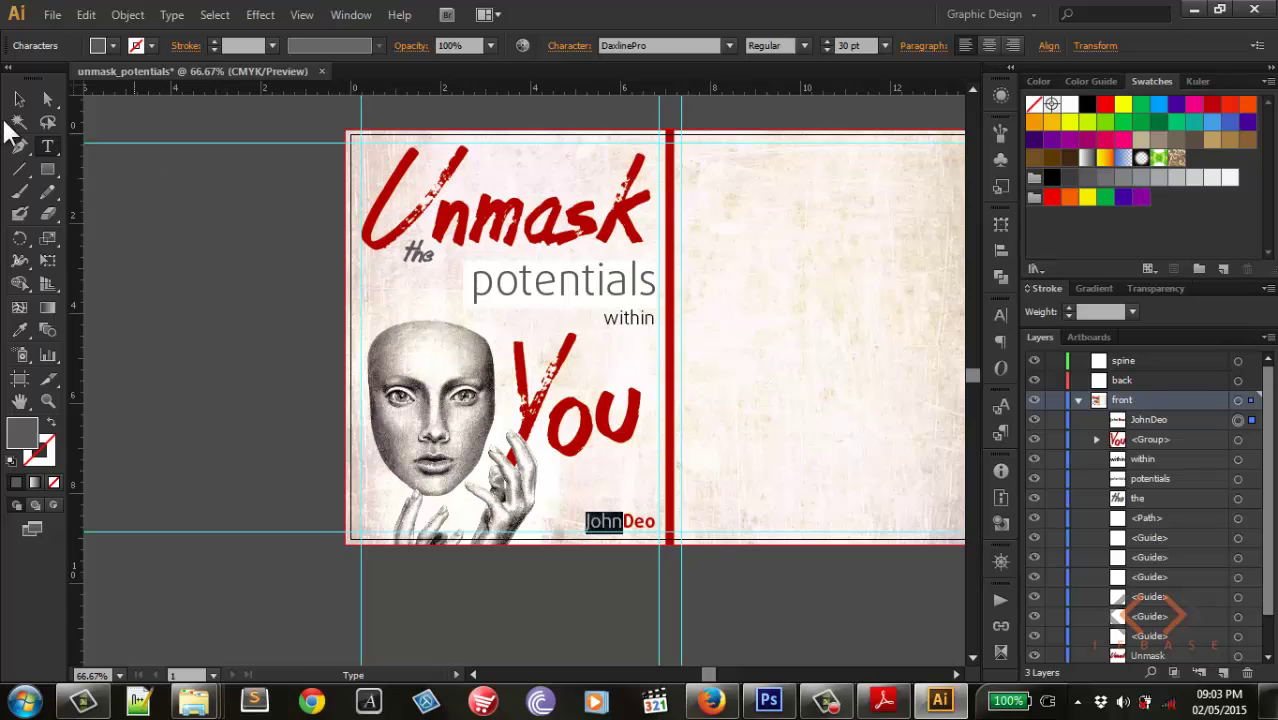
{"action": "left_click", "coordinate": [18, 99]}
{"action": "left_click", "coordinate": [222, 313]}
{"action": "scroll", "coordinate": [280, 335], "scroll_direction": "down", "scroll_amount": 3}
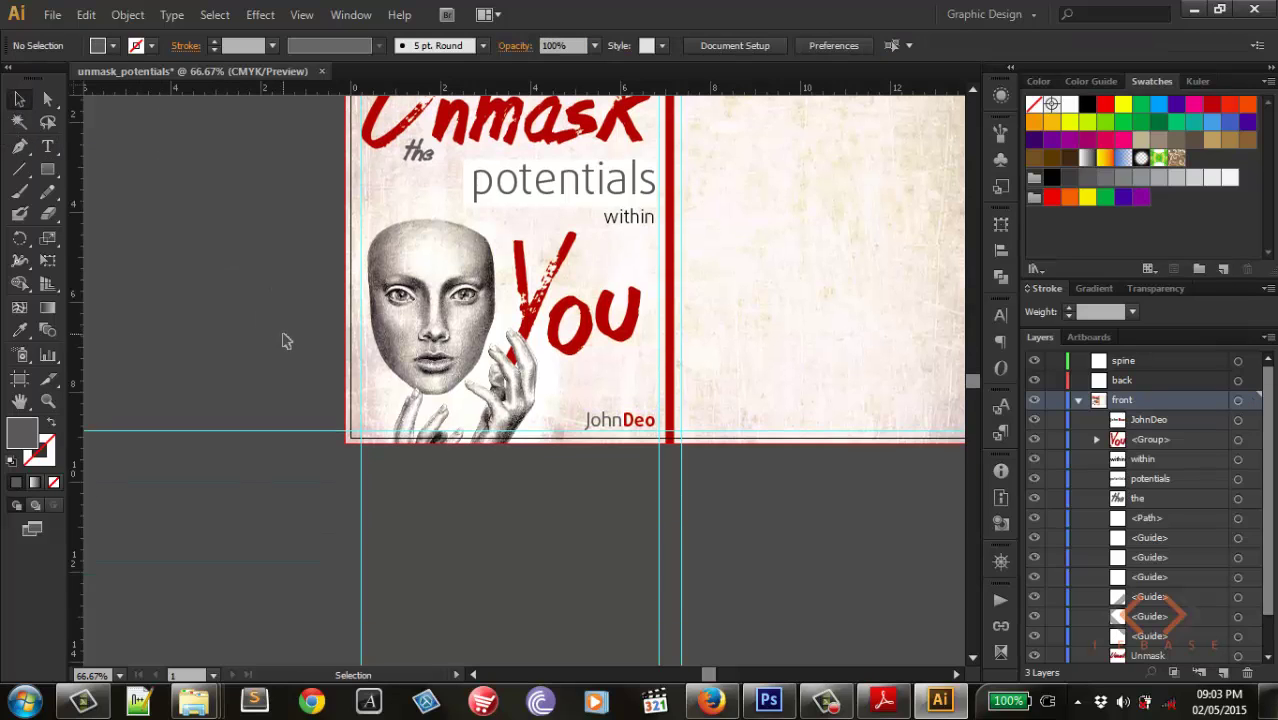
{"action": "scroll", "coordinate": [285, 338], "scroll_direction": "up", "scroll_amount": 4}
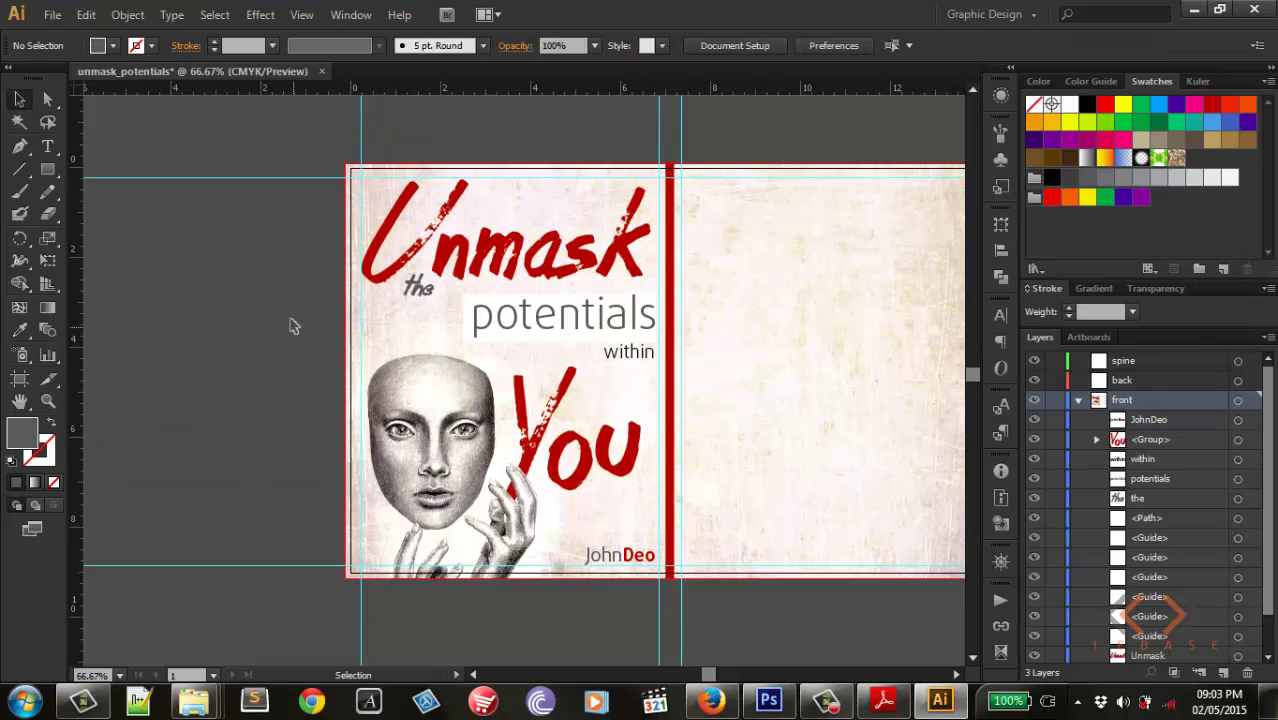
{"action": "left_click", "coordinate": [1078, 400]}
Step: On the back layer, type 'unmask the potentials within you' near the back cover's top and select it
{"action": "left_click", "coordinate": [1122, 380]}
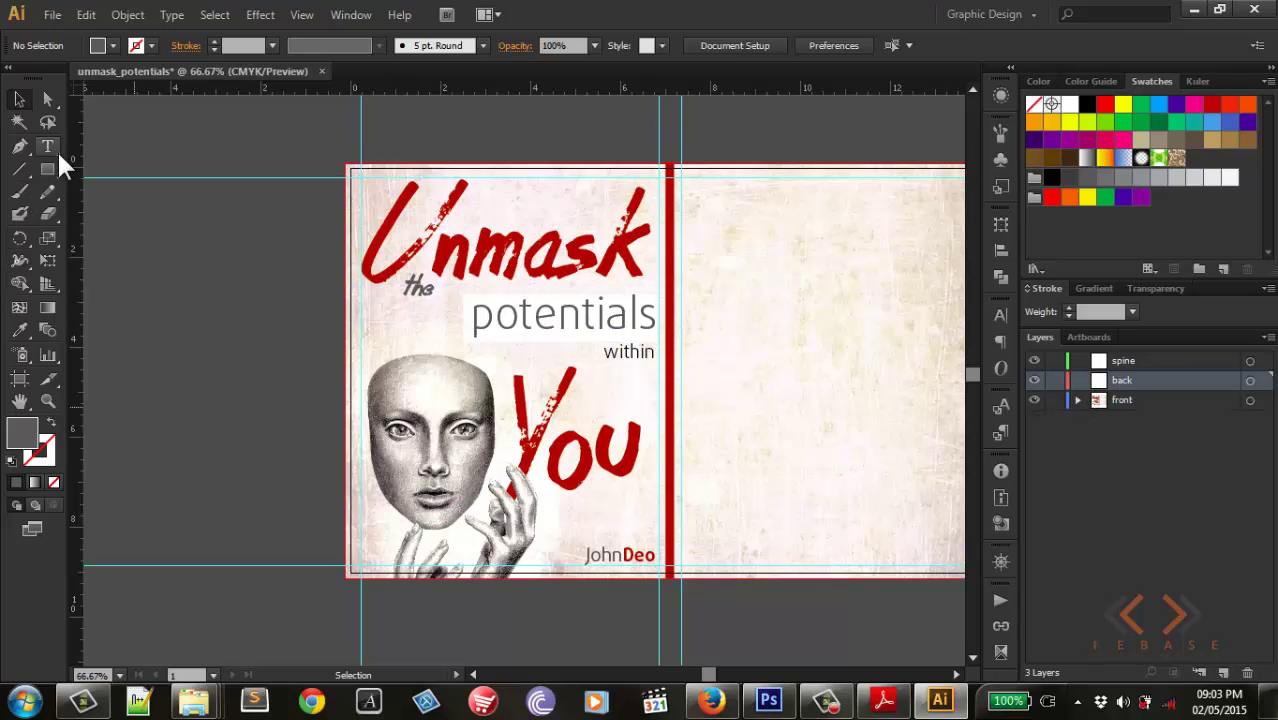
{"action": "left_click_drag", "start_coordinate": [57, 144], "coordinate": [116, 211]}
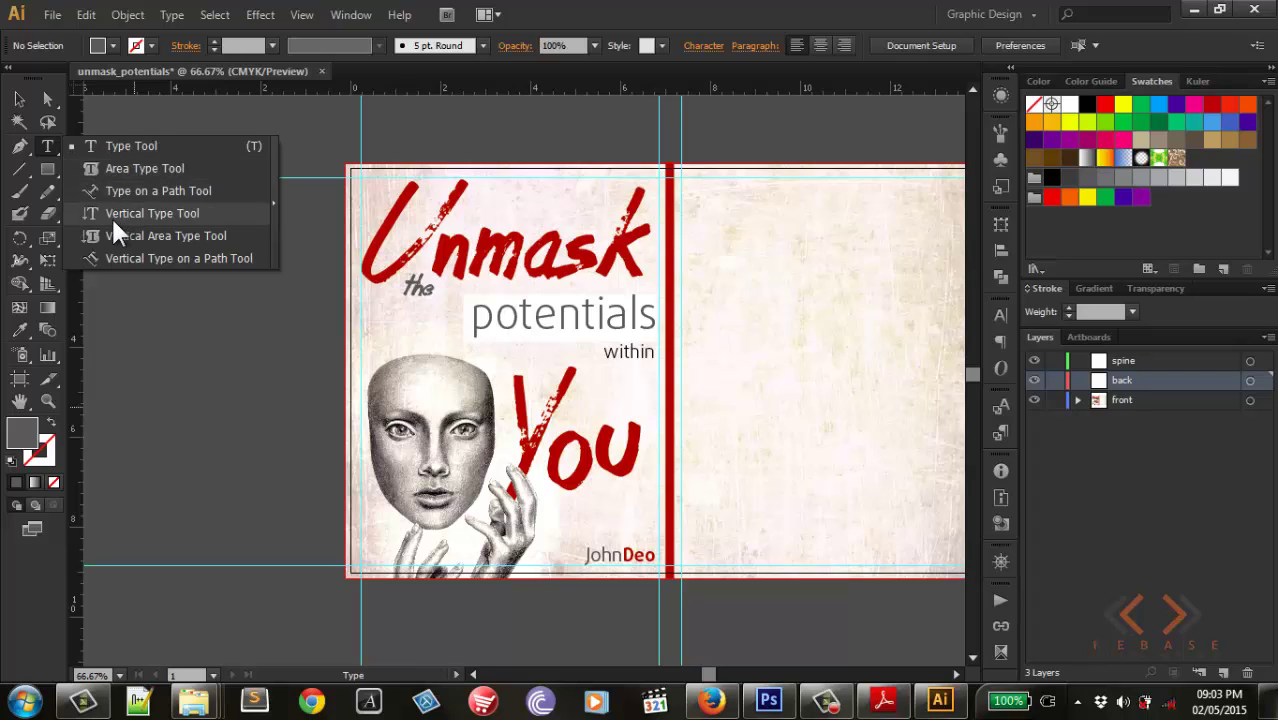
{"action": "mouse_move", "coordinate": [111, 216]}
{"action": "left_mouse_down"}
{"action": "mouse_move", "coordinate": [329, 134]}
{"action": "mouse_move", "coordinate": [286, 409]}
{"action": "left_mouse_up"}
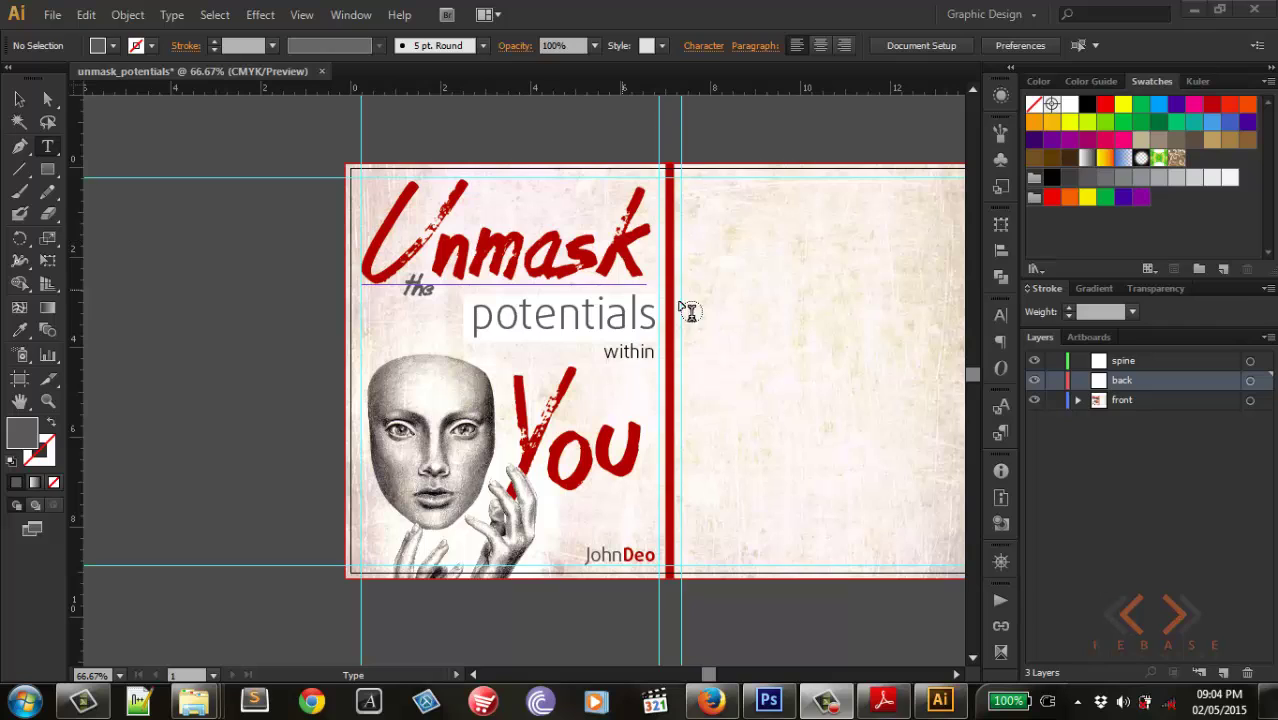
{"action": "left_click", "coordinate": [736, 245]}
{"action": "type", "text": "unmask the potentials wit"}
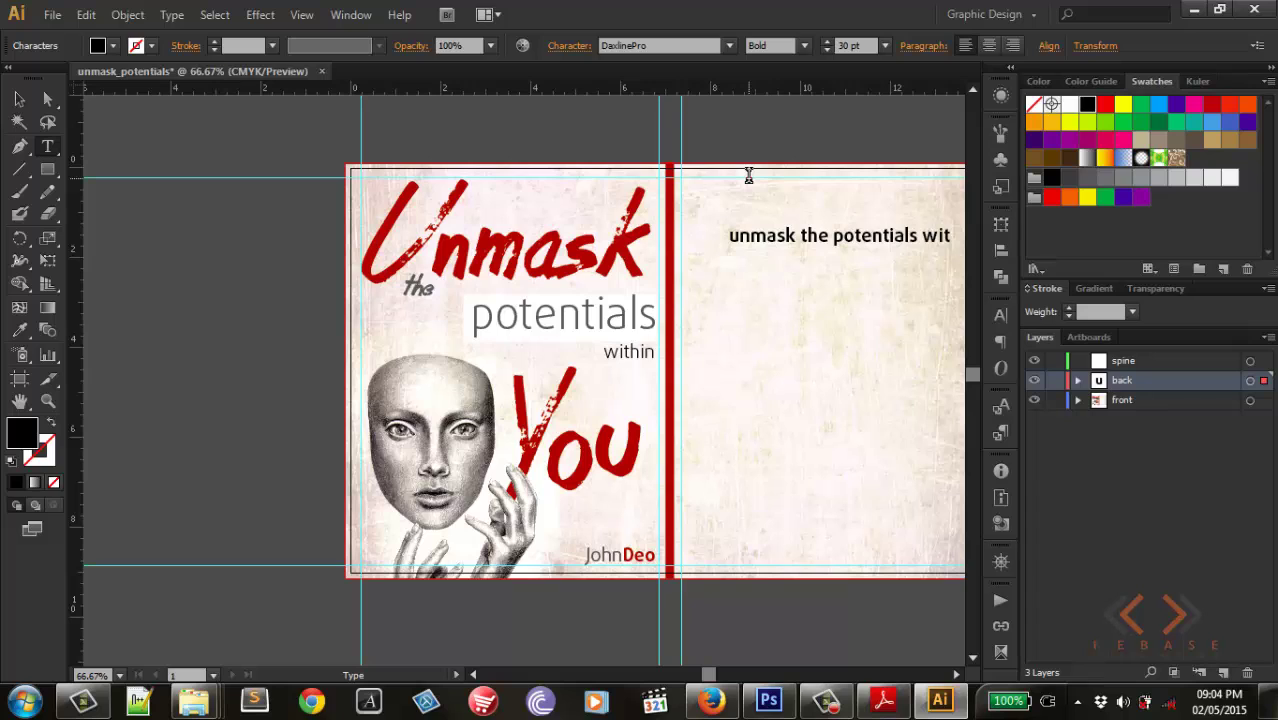
{"action": "type", "text": "hin you"}
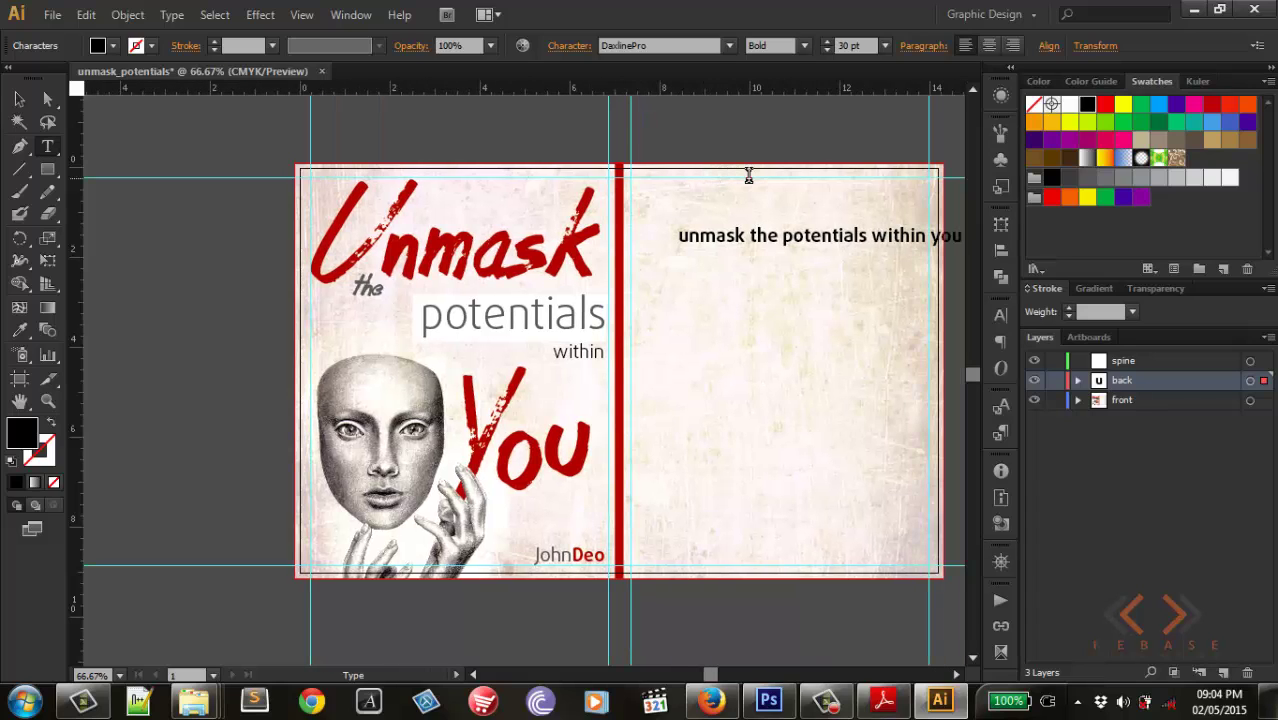
{"action": "key", "text": "ctrl+a"}
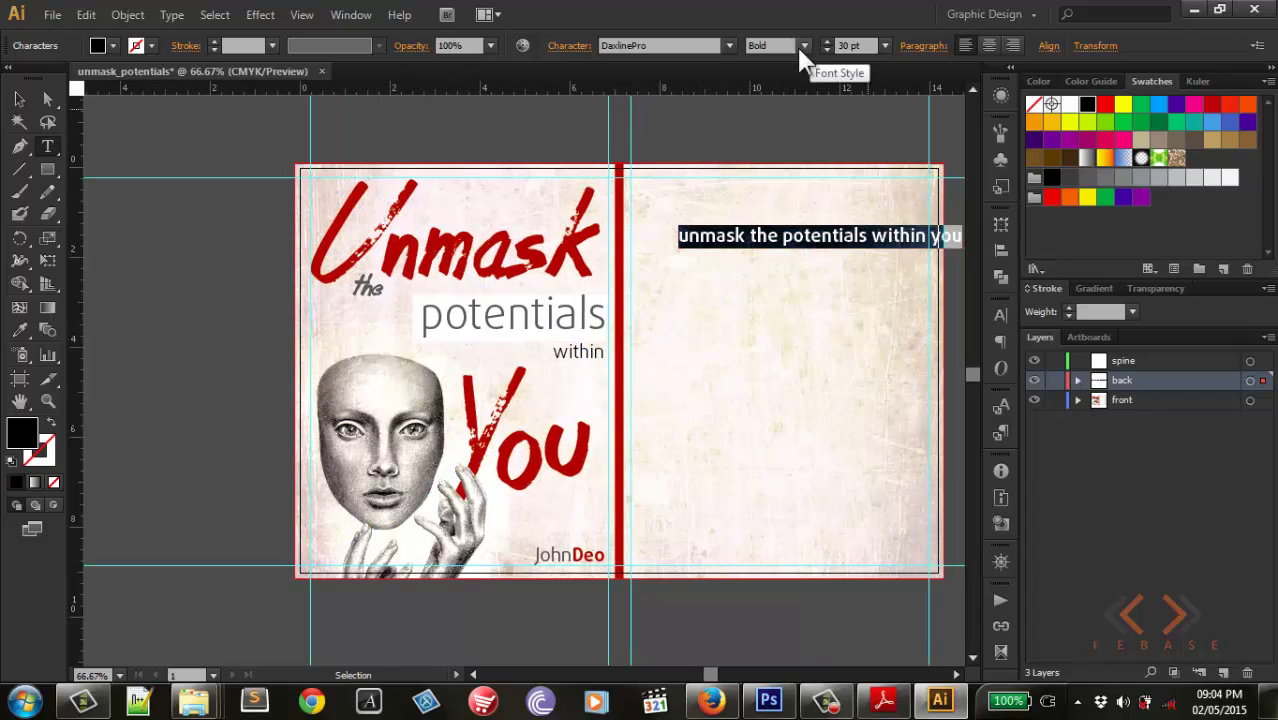
Step: Set the whole 'unmask the potentials within you' line to DaxlinePro Light at 25 pt
{"action": "left_click", "coordinate": [803, 46]}
{"action": "left_click", "coordinate": [775, 86]}
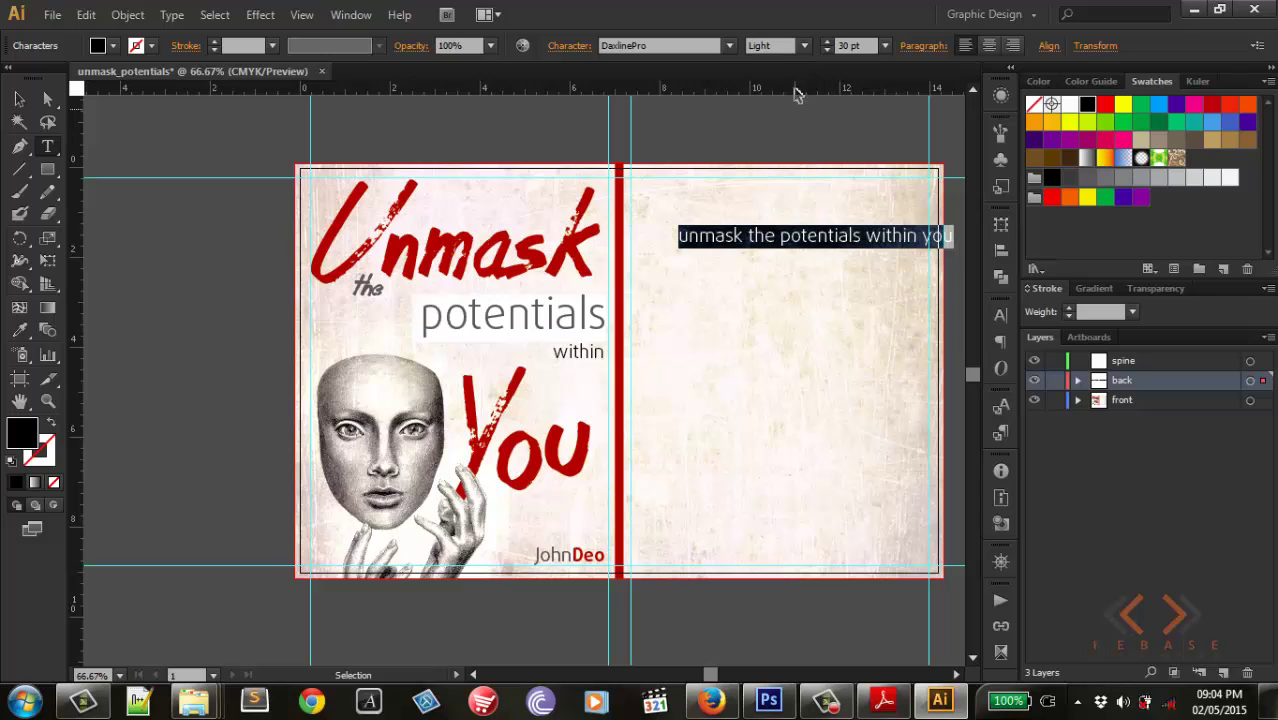
{"action": "double_click", "coordinate": [816, 238]}
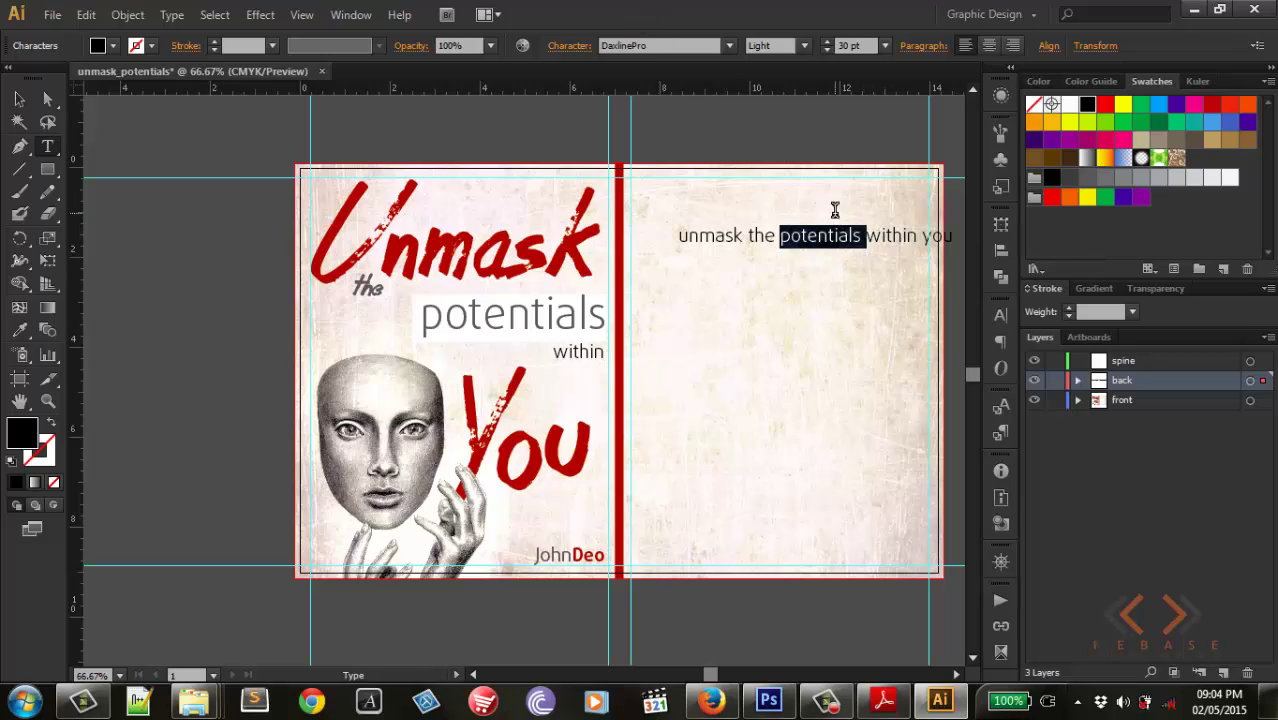
{"action": "left_click", "coordinate": [848, 47]}
{"action": "left_click", "coordinate": [729, 235]}
{"action": "key", "text": "ctrl+a"}
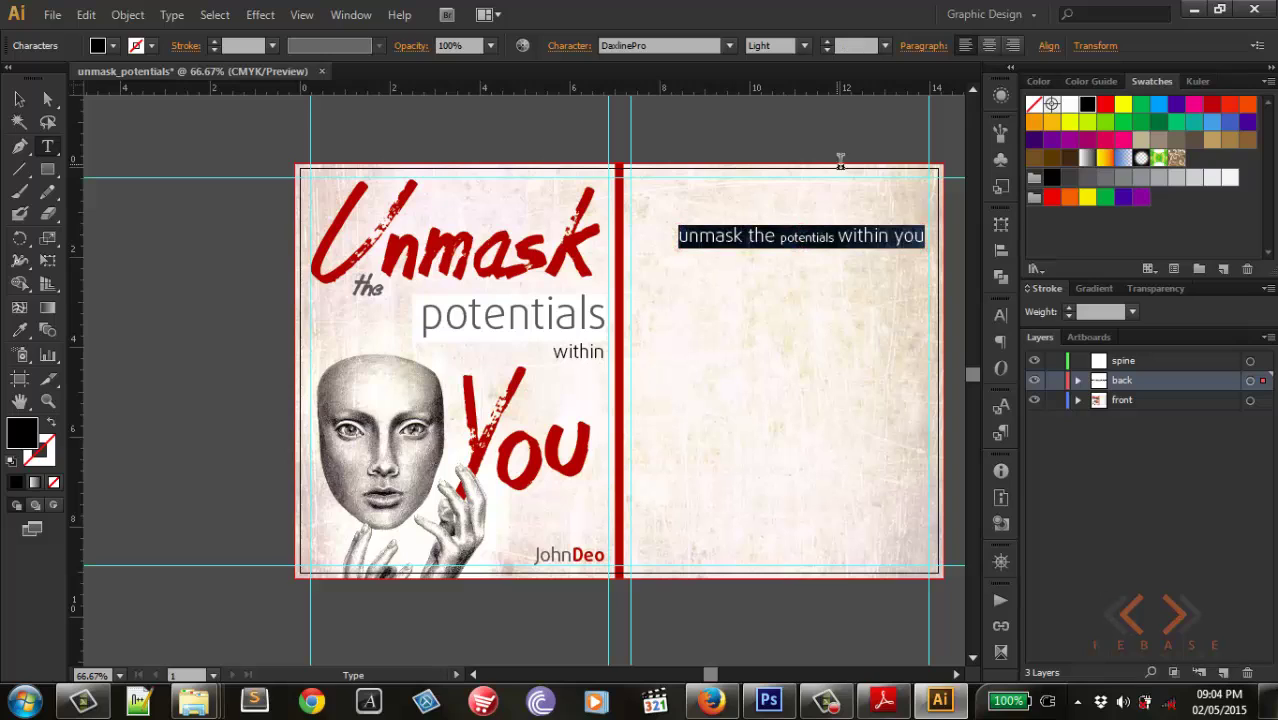
{"action": "left_click", "coordinate": [860, 46]}
{"action": "type", "text": "2"}
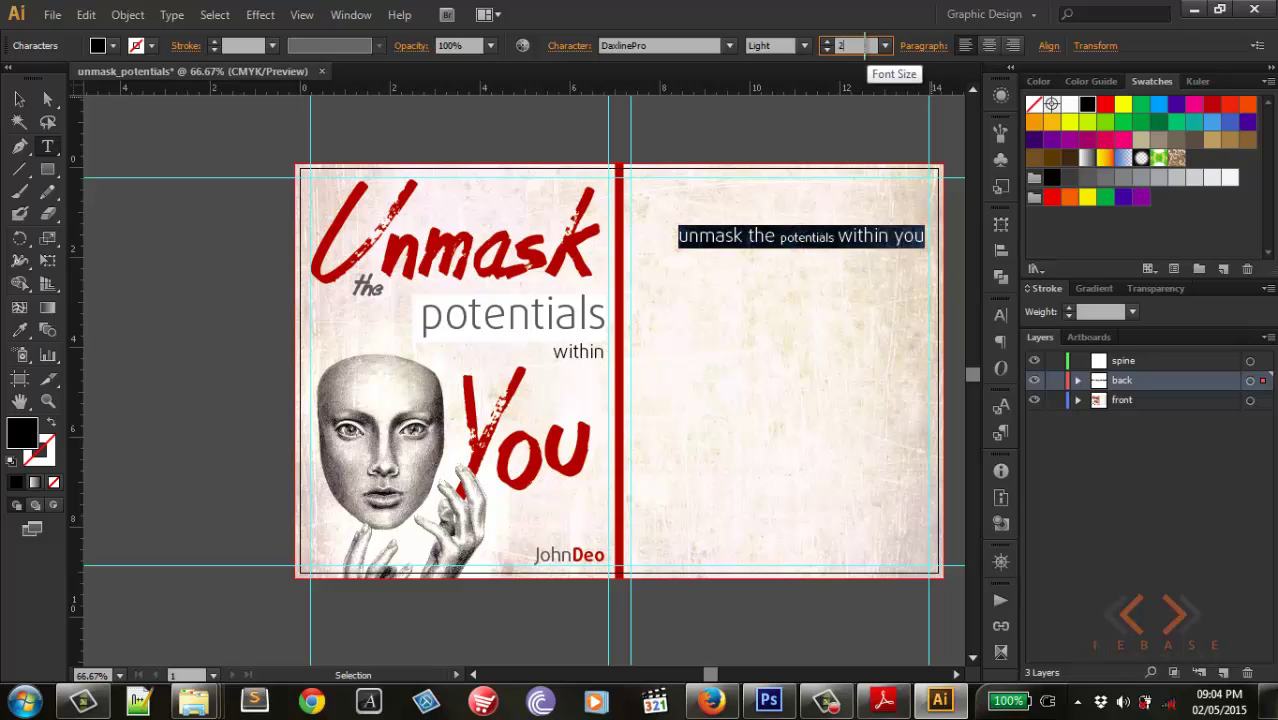
{"action": "type", "text": "5"}
{"action": "key", "text": "Return"}
{"action": "left_click", "coordinate": [20, 98]}
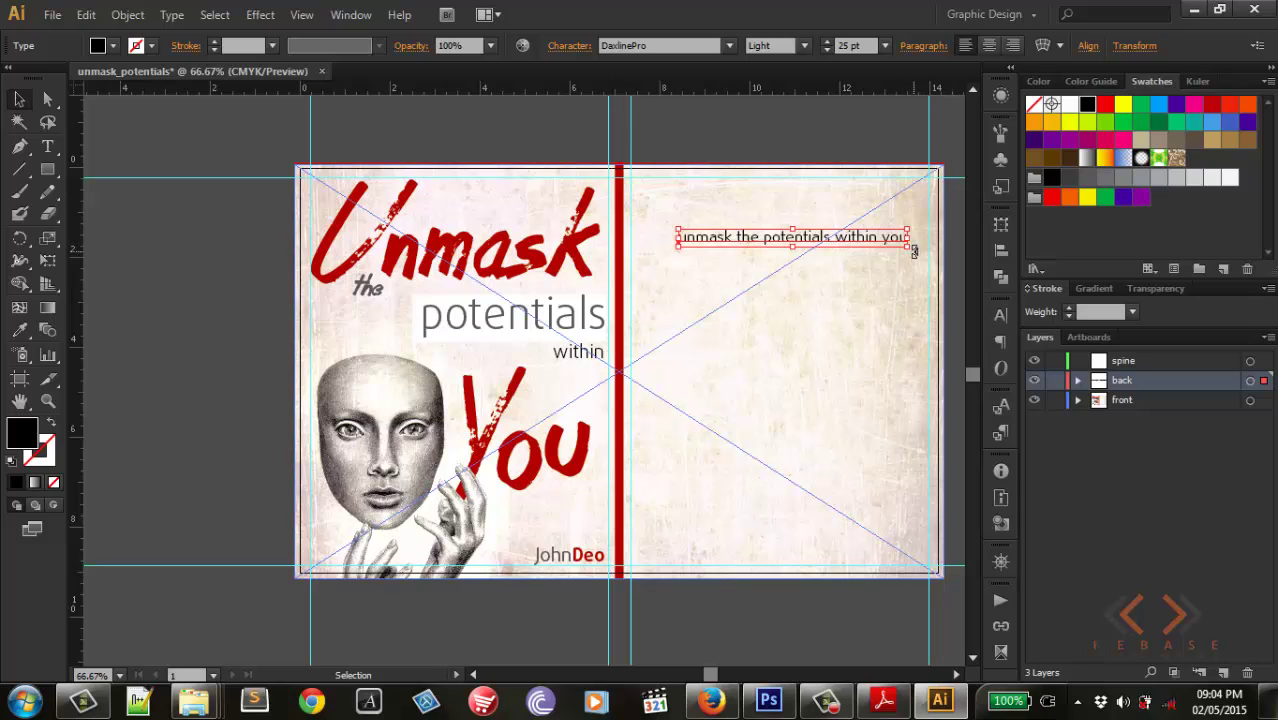
Step: Rotate the tagline 90°, move it onto the red spine, and set it to 15 pt
{"action": "mouse_move", "coordinate": [910, 248]}
{"action": "left_mouse_down"}
{"action": "mouse_move", "coordinate": [848, 133]}
{"action": "mouse_move", "coordinate": [795, 120]}
{"action": "left_mouse_up"}
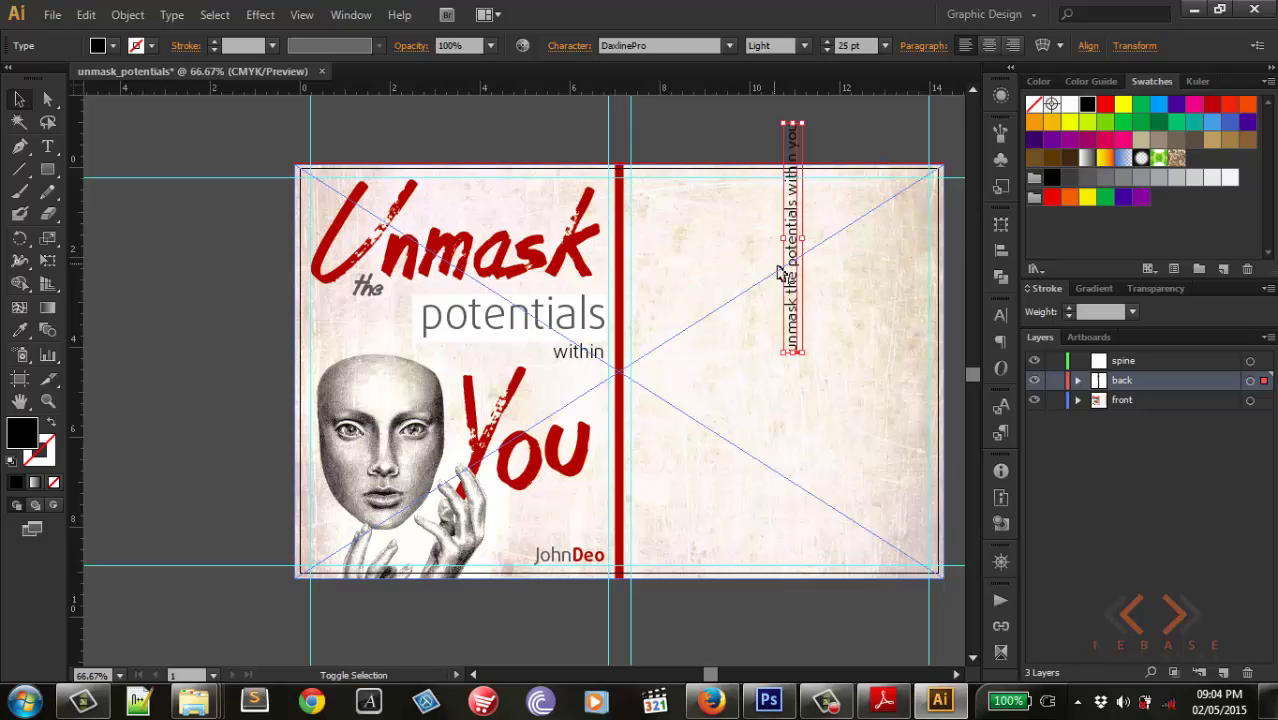
{"action": "mouse_move", "coordinate": [800, 250]}
{"action": "left_mouse_down"}
{"action": "mouse_move", "coordinate": [627, 425]}
{"action": "mouse_move", "coordinate": [626, 352]}
{"action": "left_mouse_up"}
{"action": "left_click", "coordinate": [850, 45]}
{"action": "type", "text": "15"}
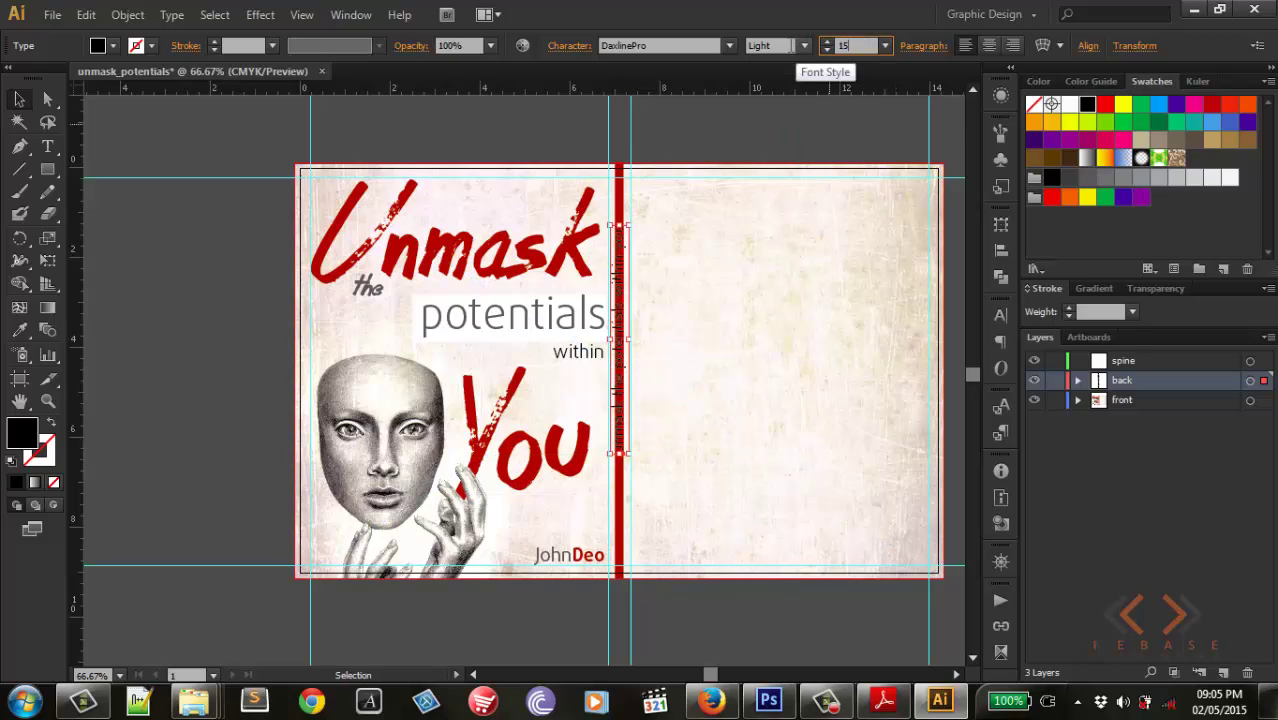
{"action": "key", "text": "Return"}
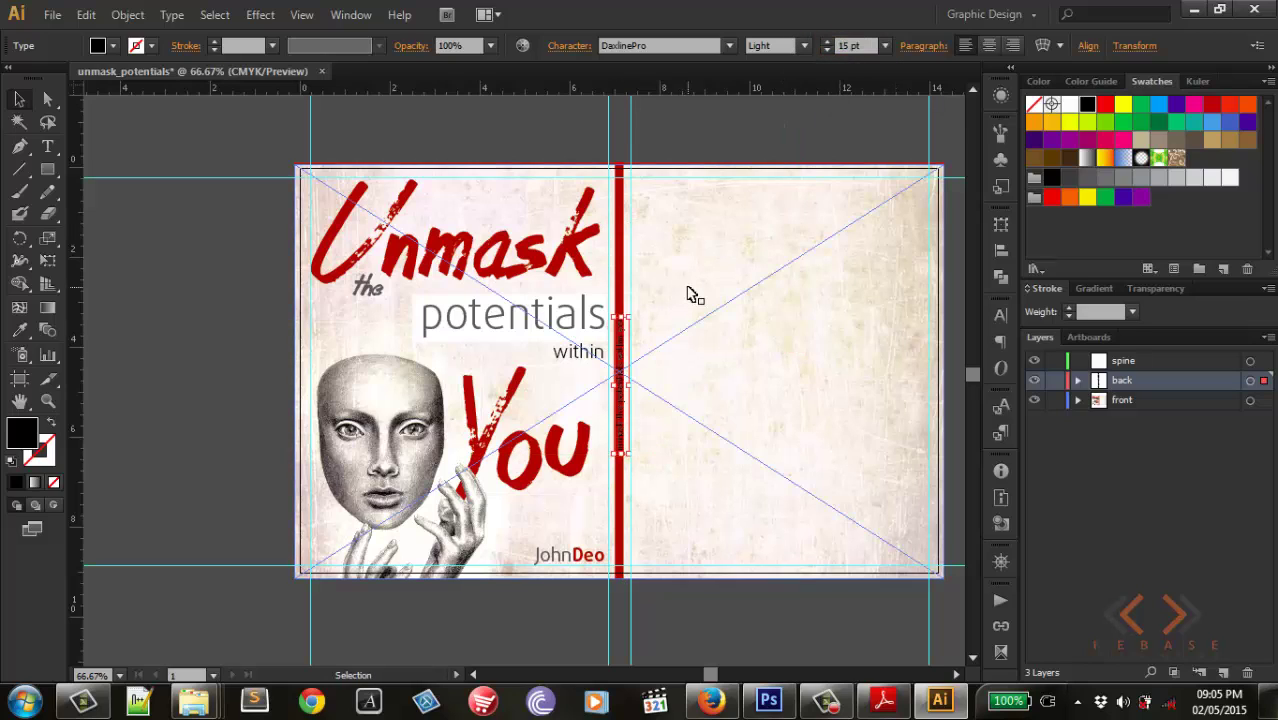
{"action": "key", "text": "z"}
{"action": "left_click_drag", "start_coordinate": [542, 246], "coordinate": [714, 574]}
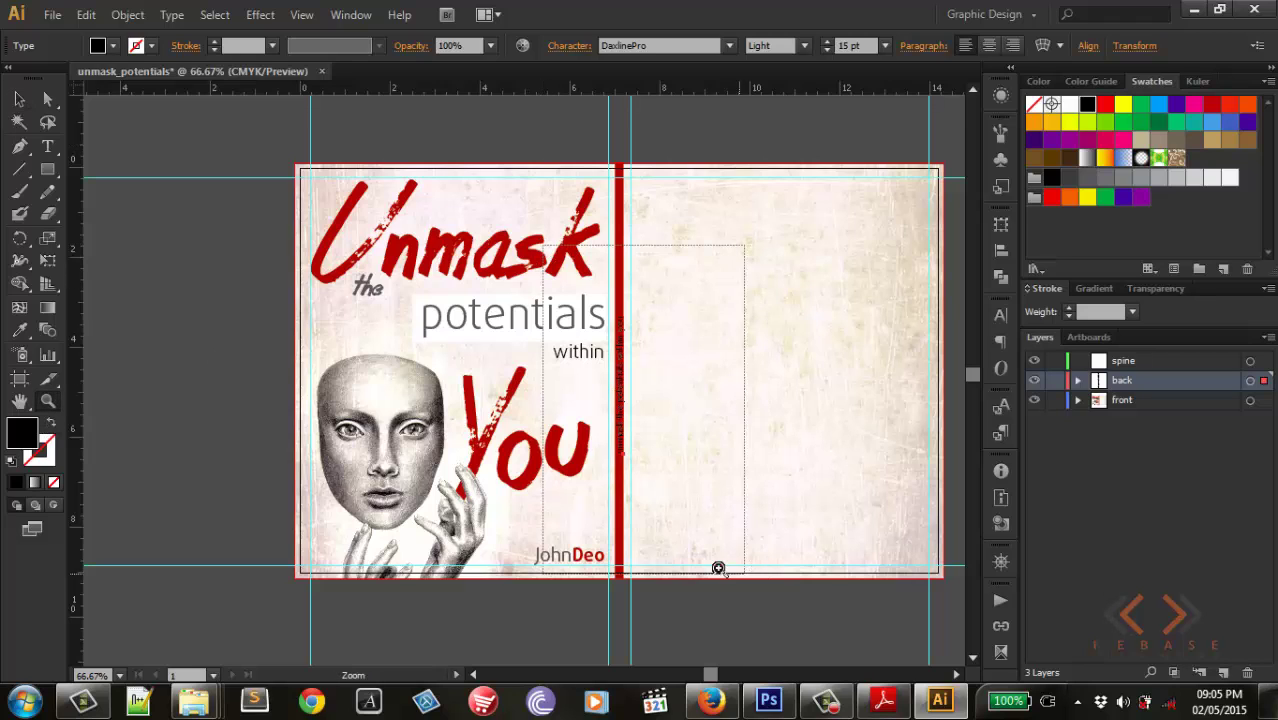
Step: Try the spine tagline at 10 pt, then return it to 15 pt
{"action": "left_click", "coordinate": [19, 99]}
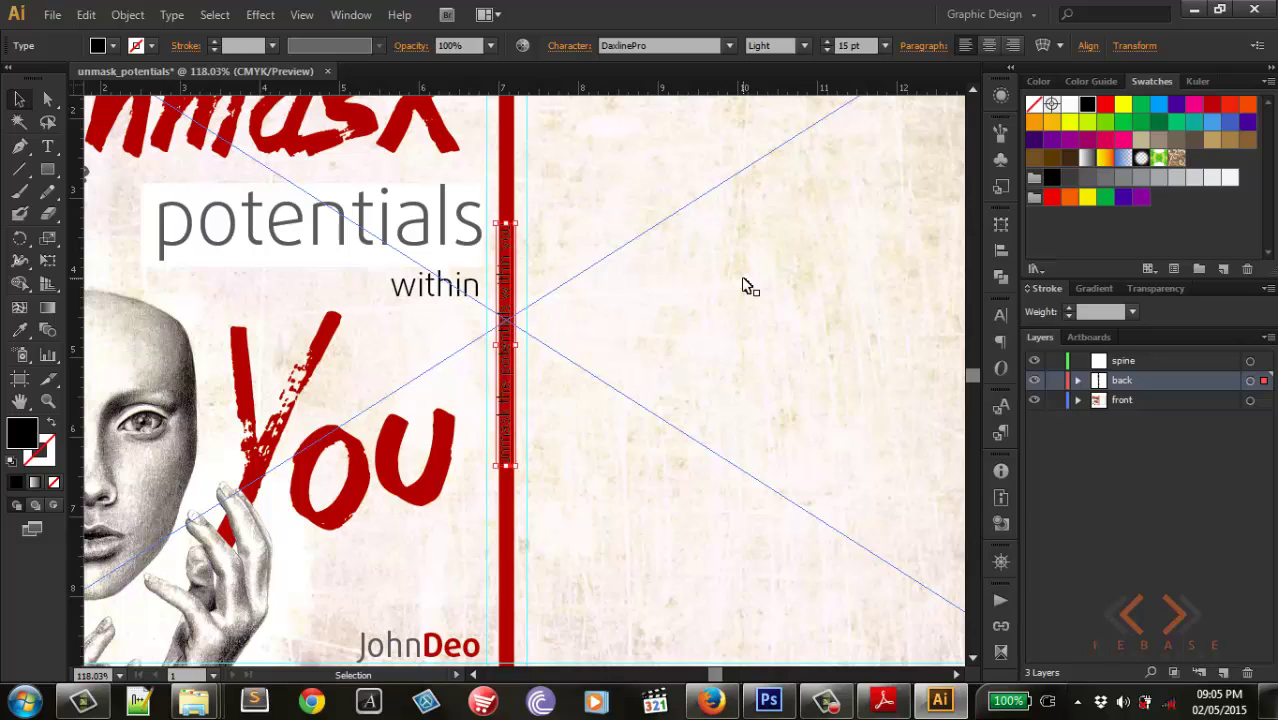
{"action": "left_click", "coordinate": [850, 45]}
{"action": "type", "text": "10"}
{"action": "key", "text": "Return"}
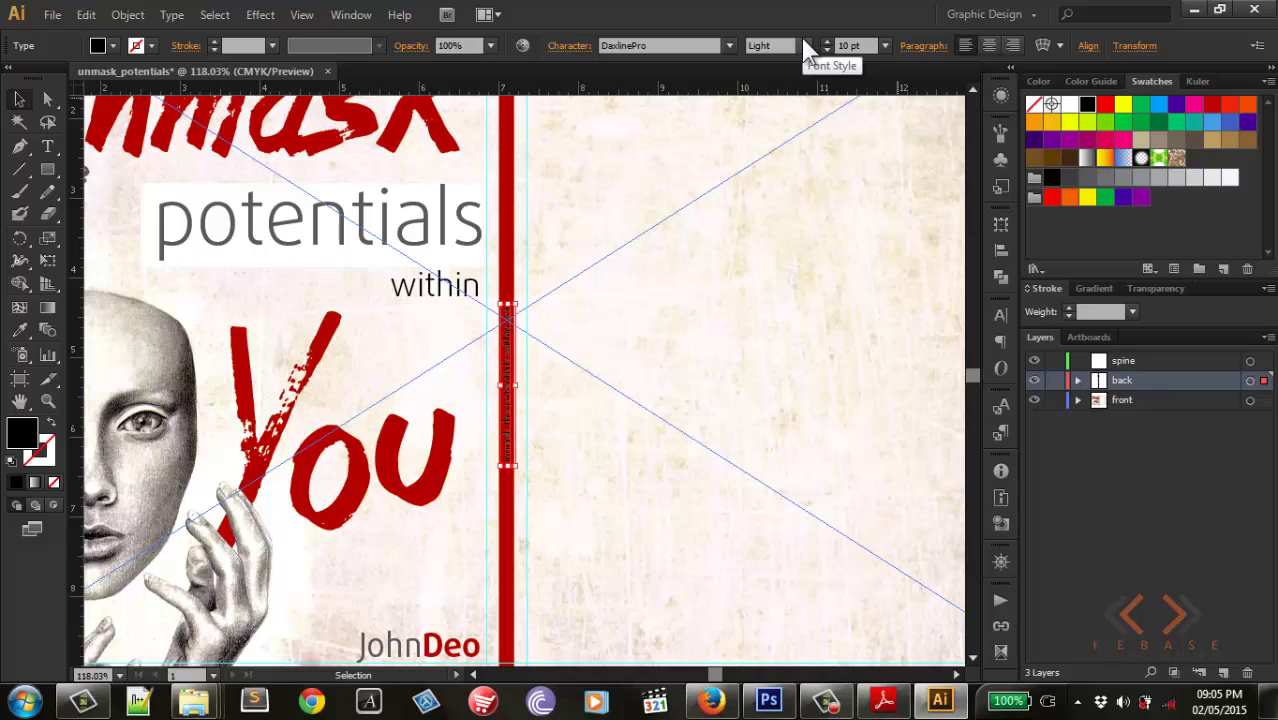
{"action": "left_click", "coordinate": [840, 46]}
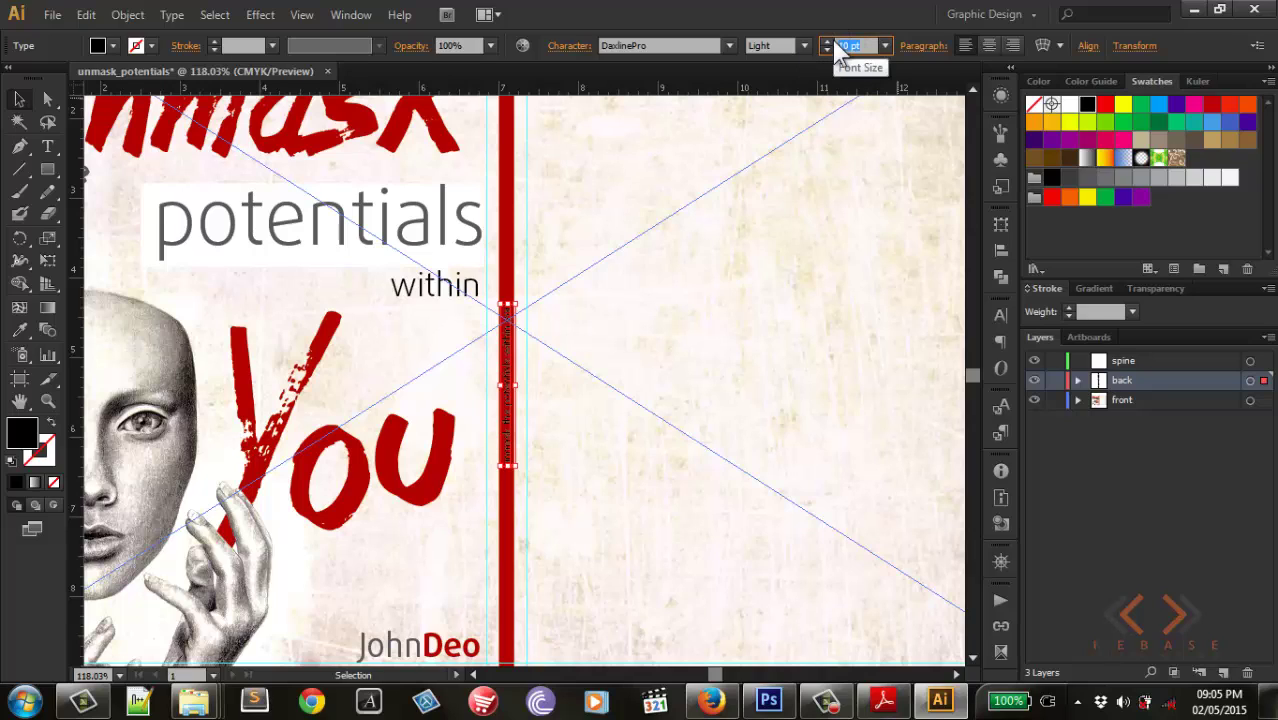
{"action": "type", "text": "15"}
{"action": "key", "text": "Return"}
{"action": "left_click", "coordinate": [680, 395]}
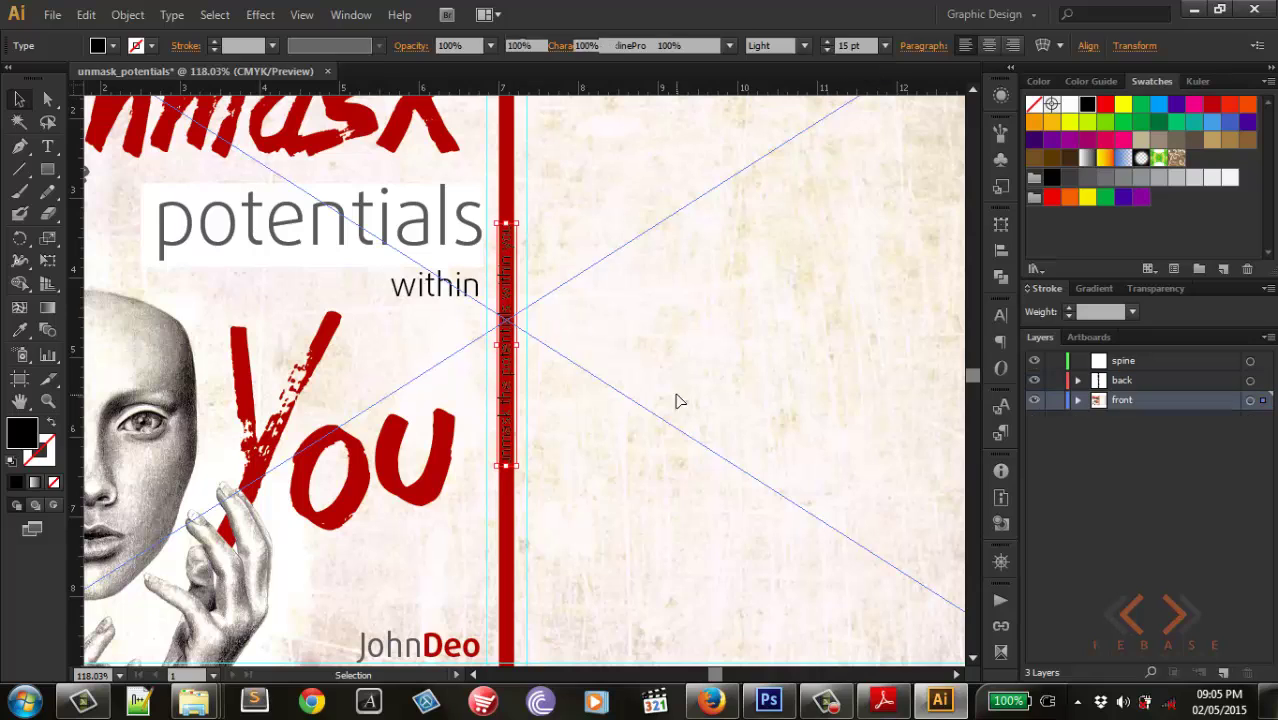
{"action": "left_click", "coordinate": [509, 252]}
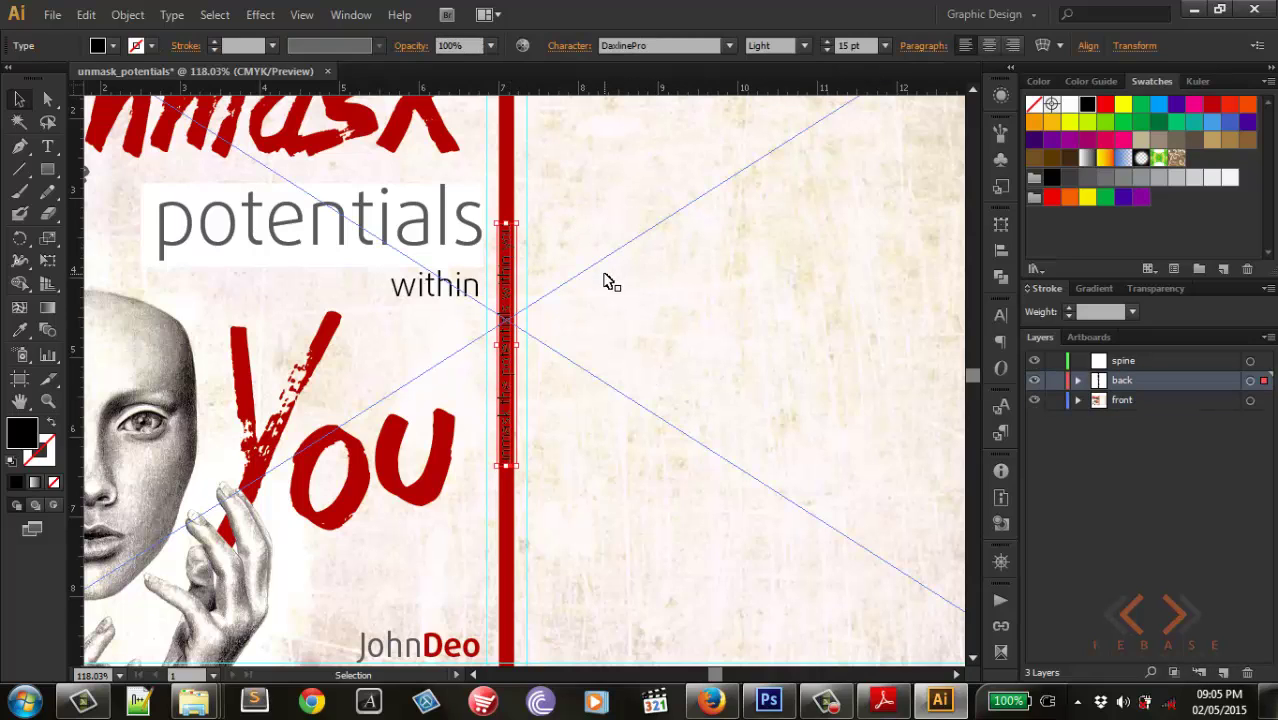
Step: Set the spine tagline to 12 pt and check it against the red spine bar
{"action": "scroll", "coordinate": [608, 280], "scroll_direction": "up", "scroll_amount": 3}
{"action": "left_click", "coordinate": [850, 45]}
{"action": "type", "text": "12"}
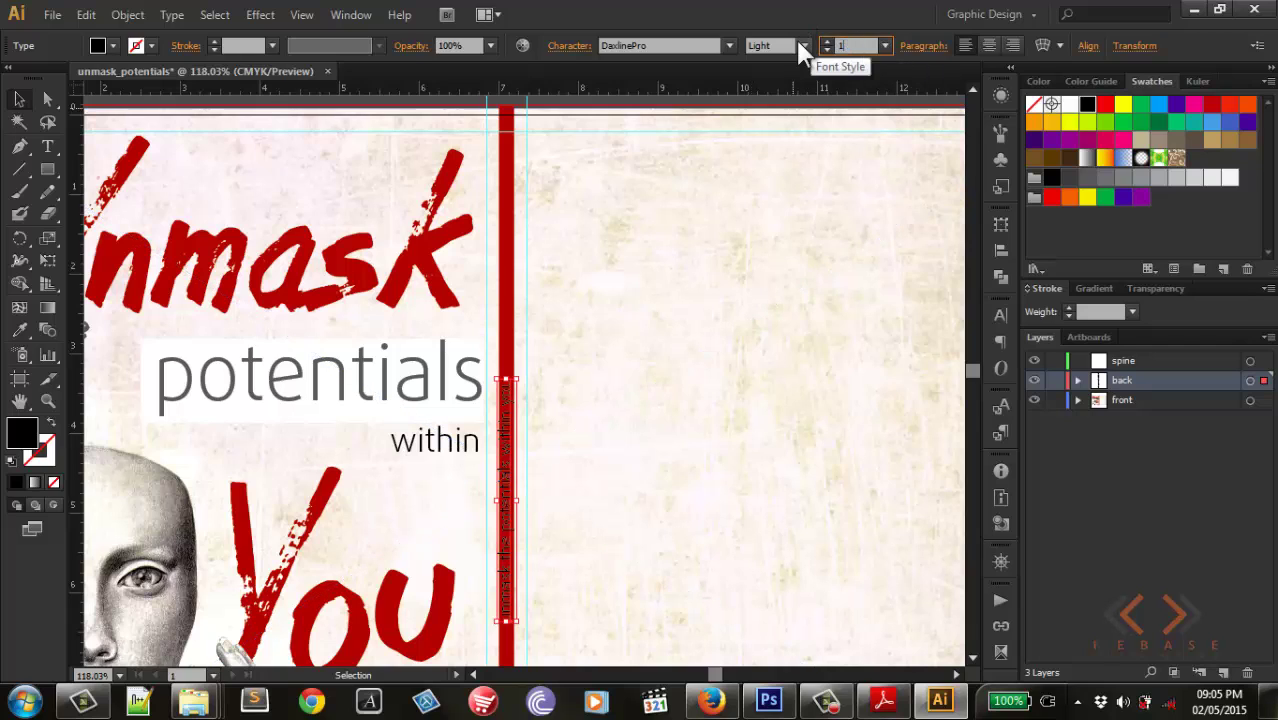
{"action": "key", "text": "Return"}
{"action": "left_click", "coordinate": [730, 366]}
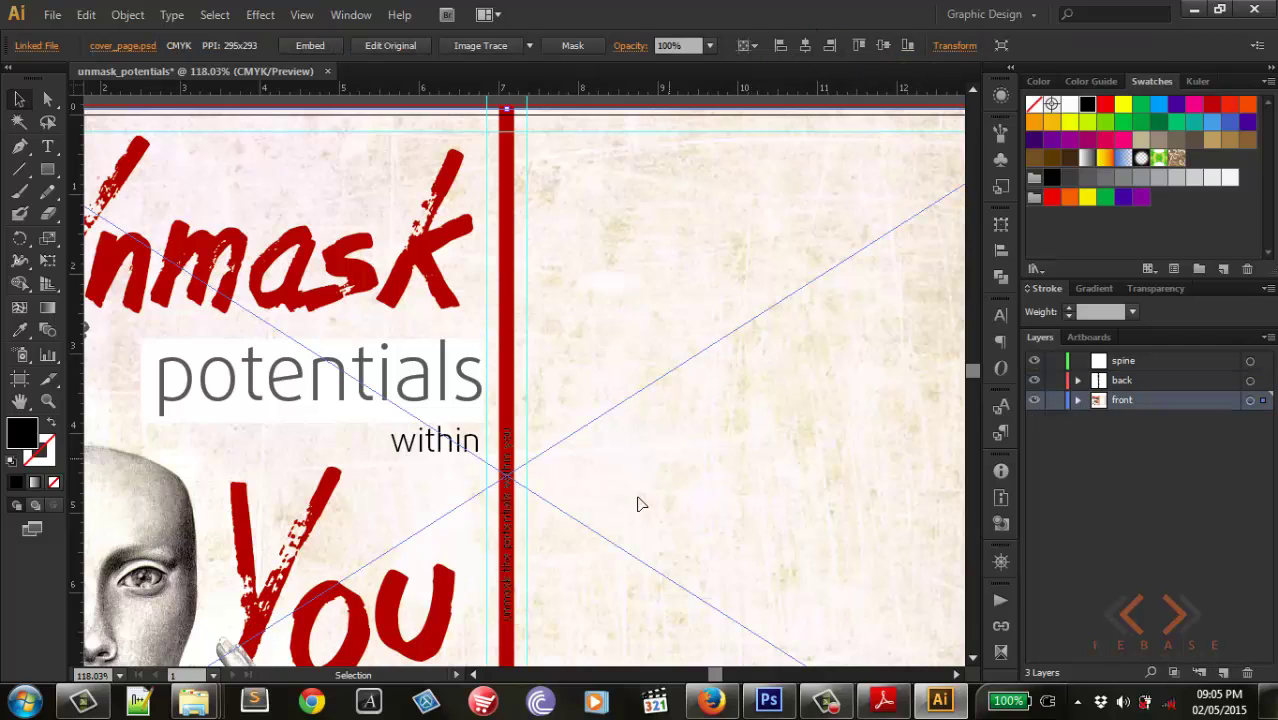
{"action": "scroll", "coordinate": [524, 472], "scroll_direction": "down", "scroll_amount": 1}
{"action": "left_click", "coordinate": [511, 478]}
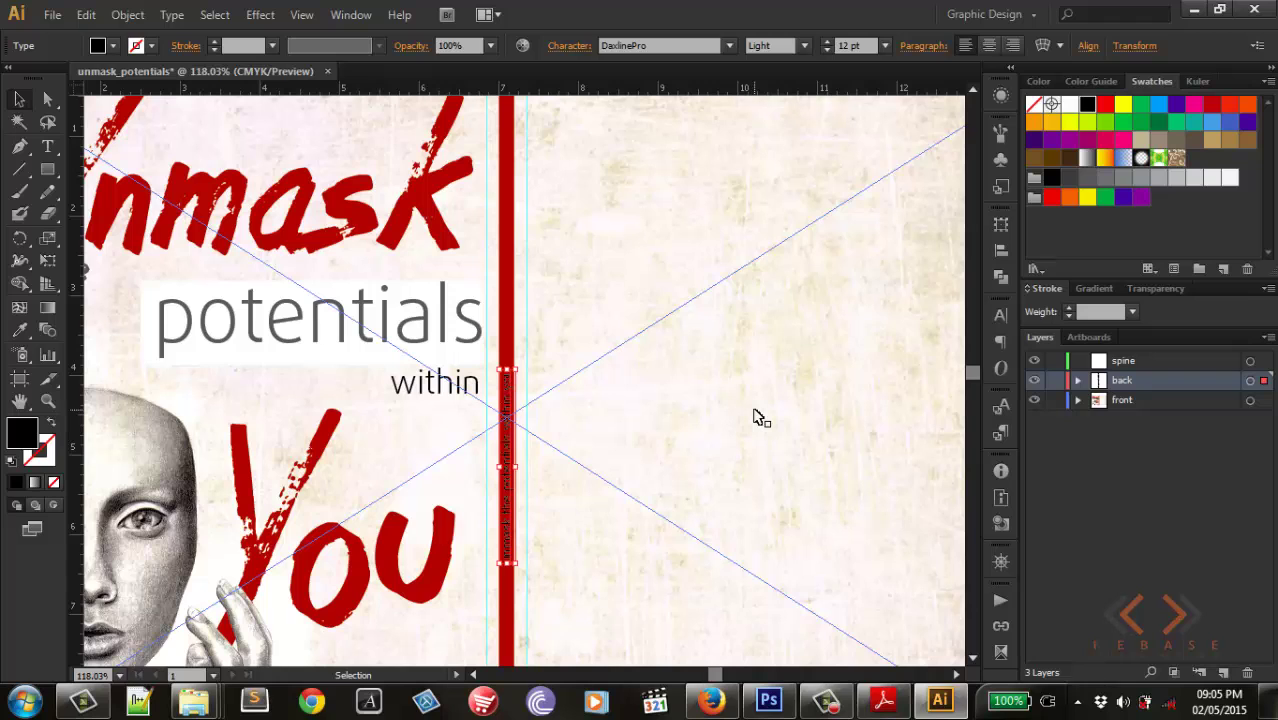
{"action": "key", "text": "a"}
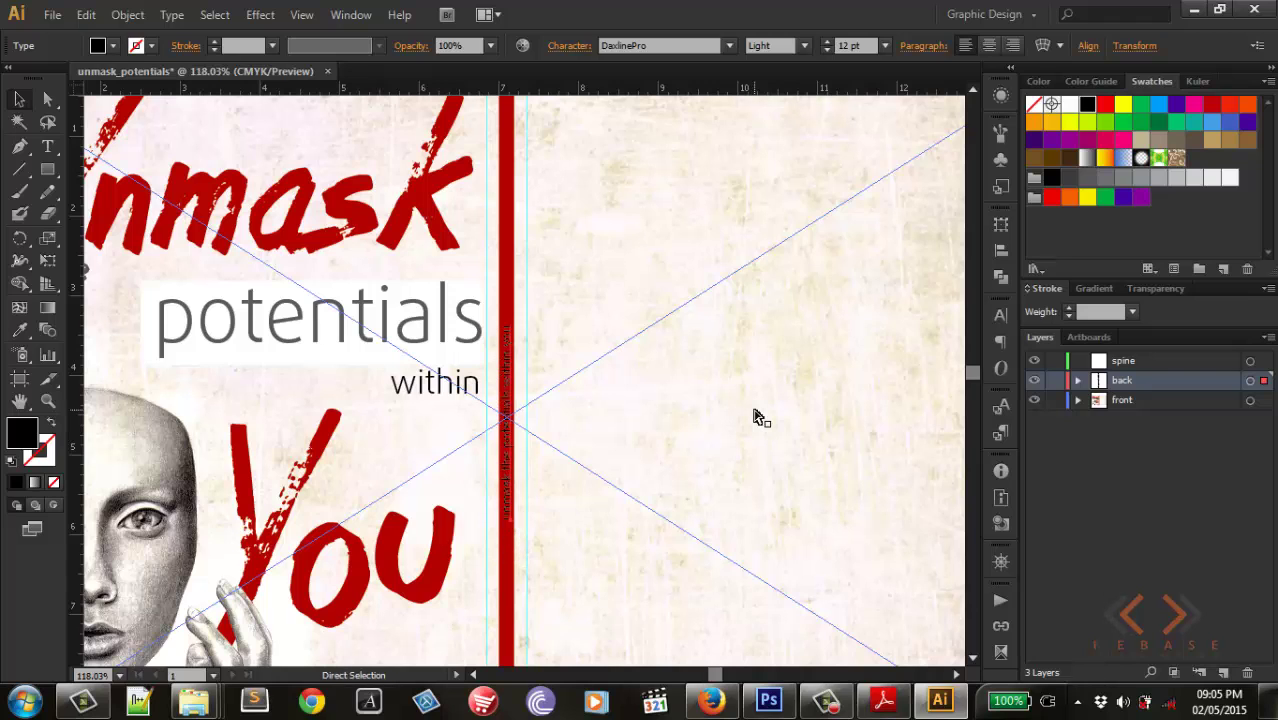
{"action": "key", "text": "ctrl+minus"}
{"action": "key", "text": "ctrl+minus"}
{"action": "key", "text": "ctrl+minus"}
{"action": "key", "text": "v"}
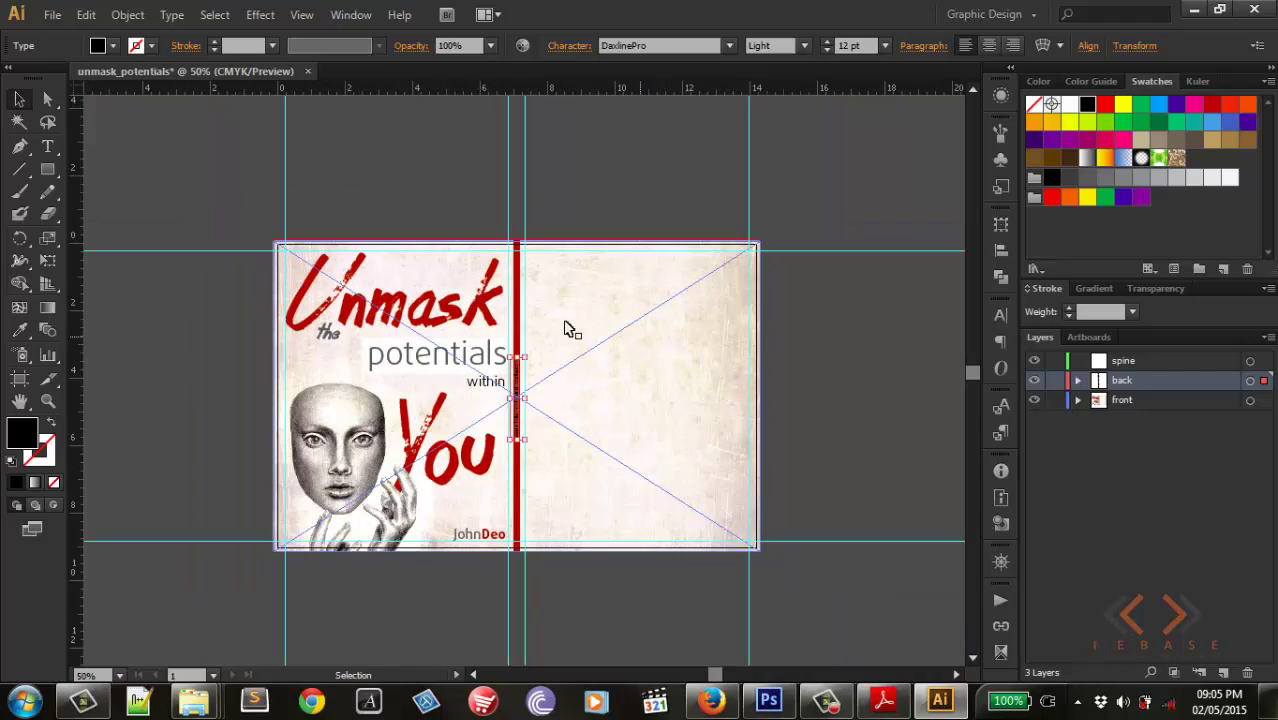
{"action": "left_click", "coordinate": [520, 316], "text": "shift"}
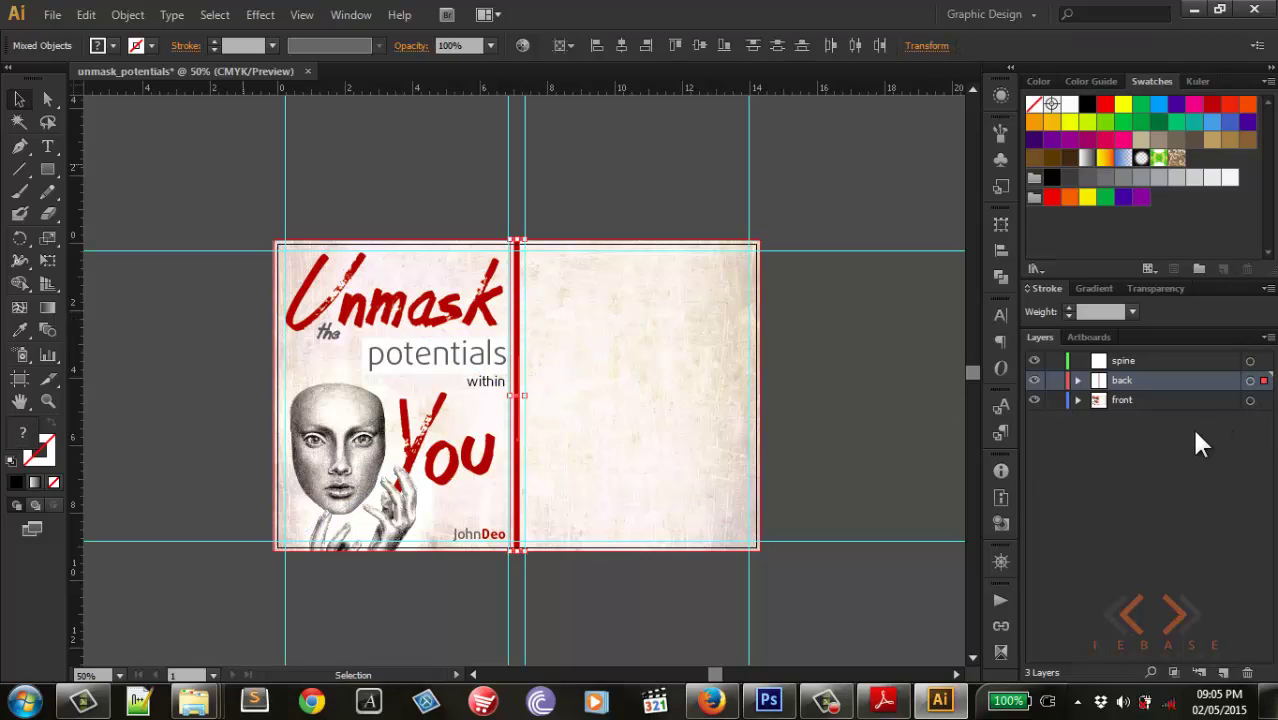
{"action": "left_click", "coordinate": [622, 368]}
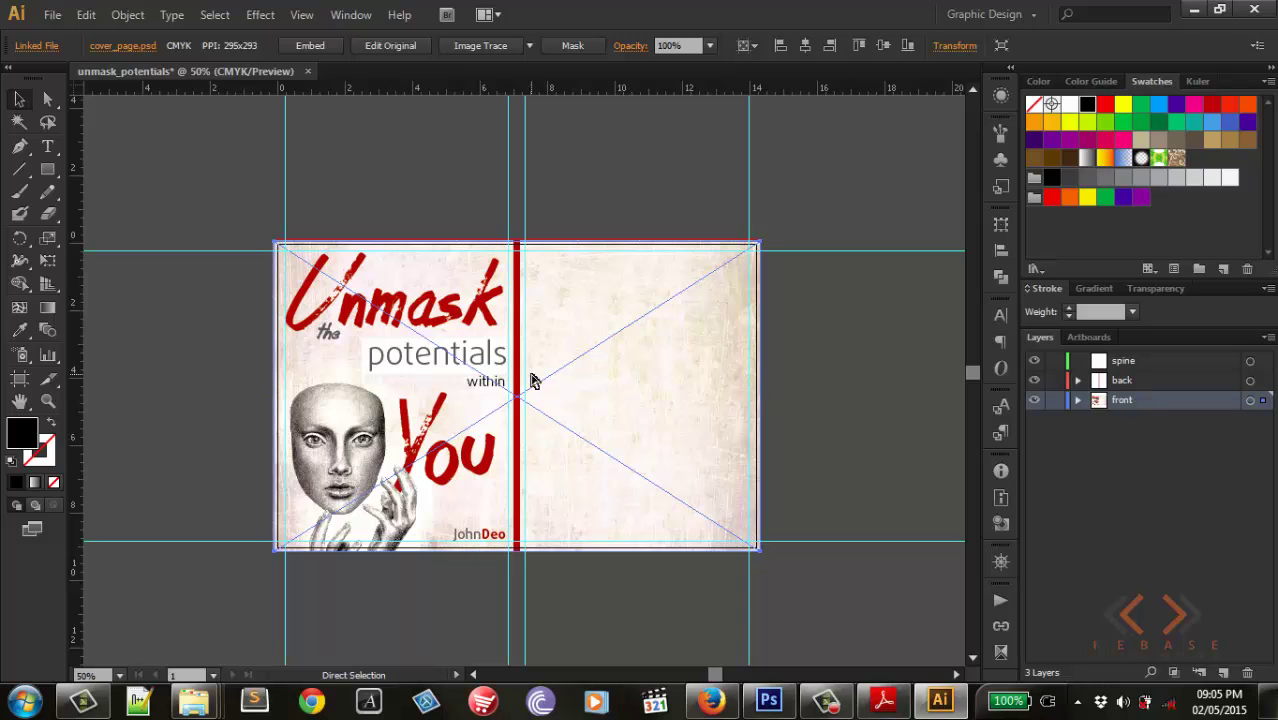
{"action": "scroll", "coordinate": [530, 378], "scroll_direction": "up", "scroll_amount": 3}
{"action": "scroll", "coordinate": [530, 378], "scroll_direction": "up", "scroll_amount": 3}
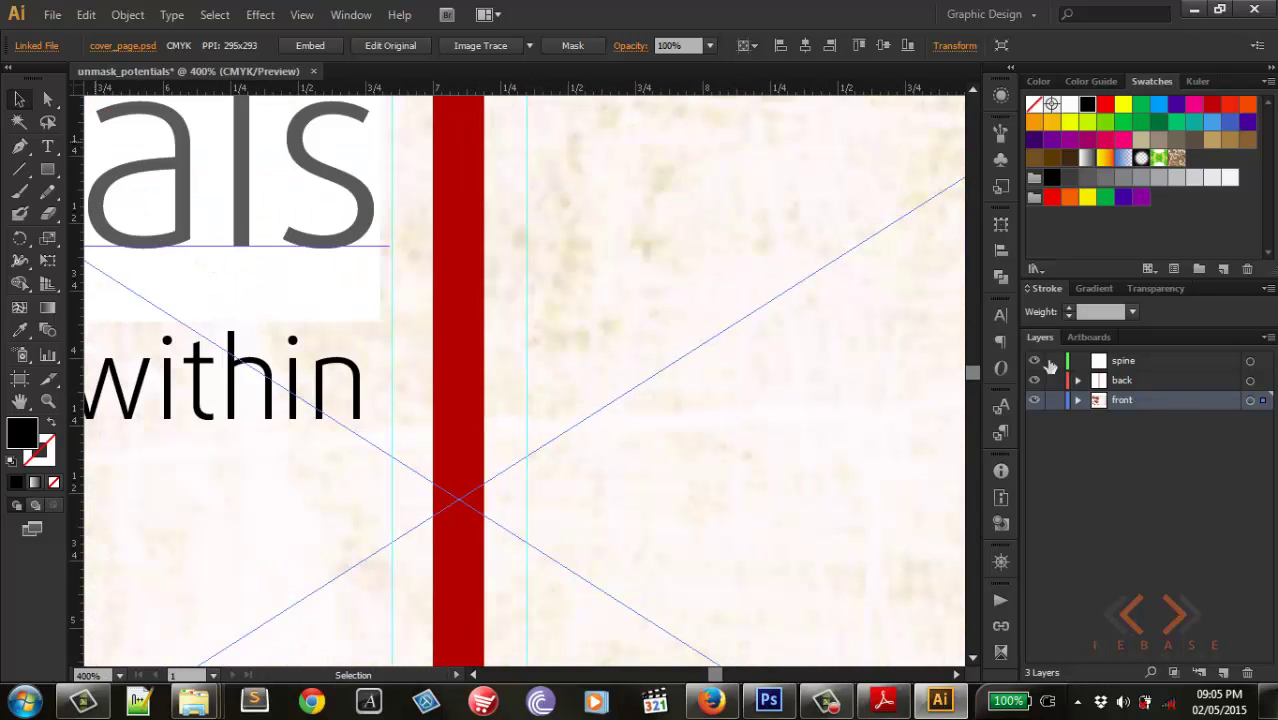
Step: Stack the tagline above the red spine bar in the back layer and fill it white
{"action": "left_click", "coordinate": [1077, 380]}
{"action": "left_click_drag", "start_coordinate": [1138, 420], "coordinate": [1136, 390]}
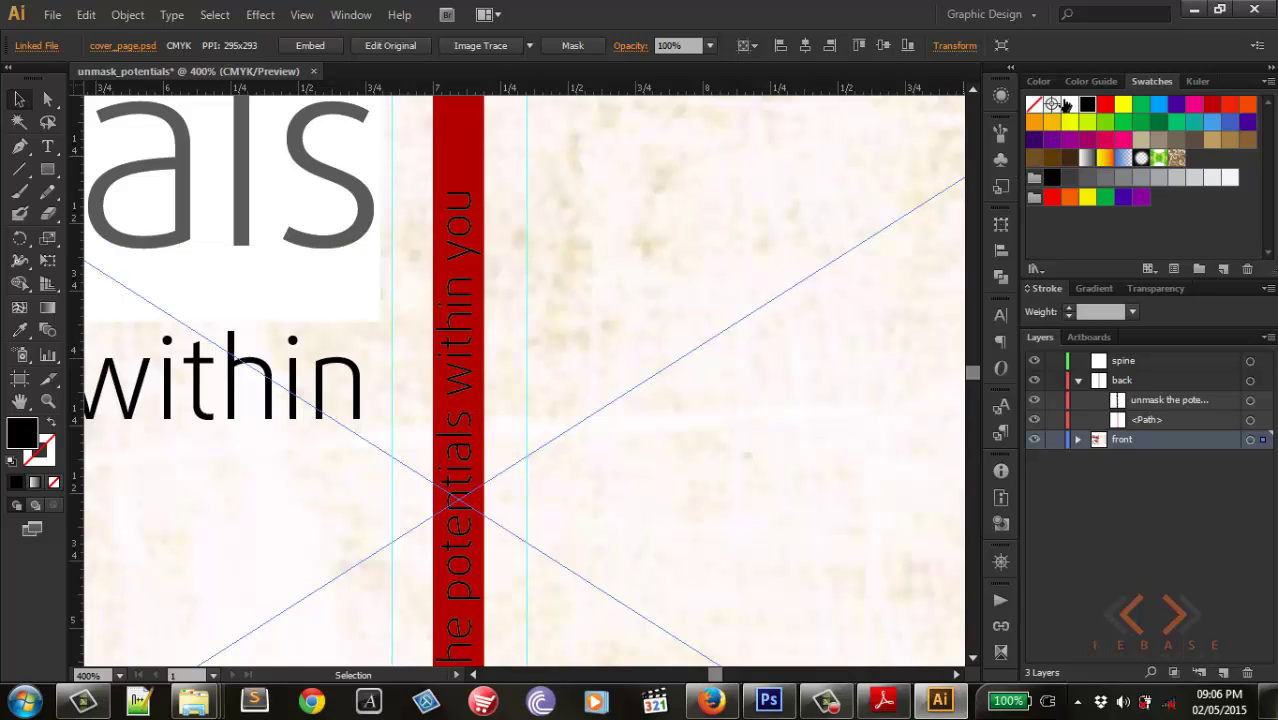
{"action": "left_click", "coordinate": [1068, 105]}
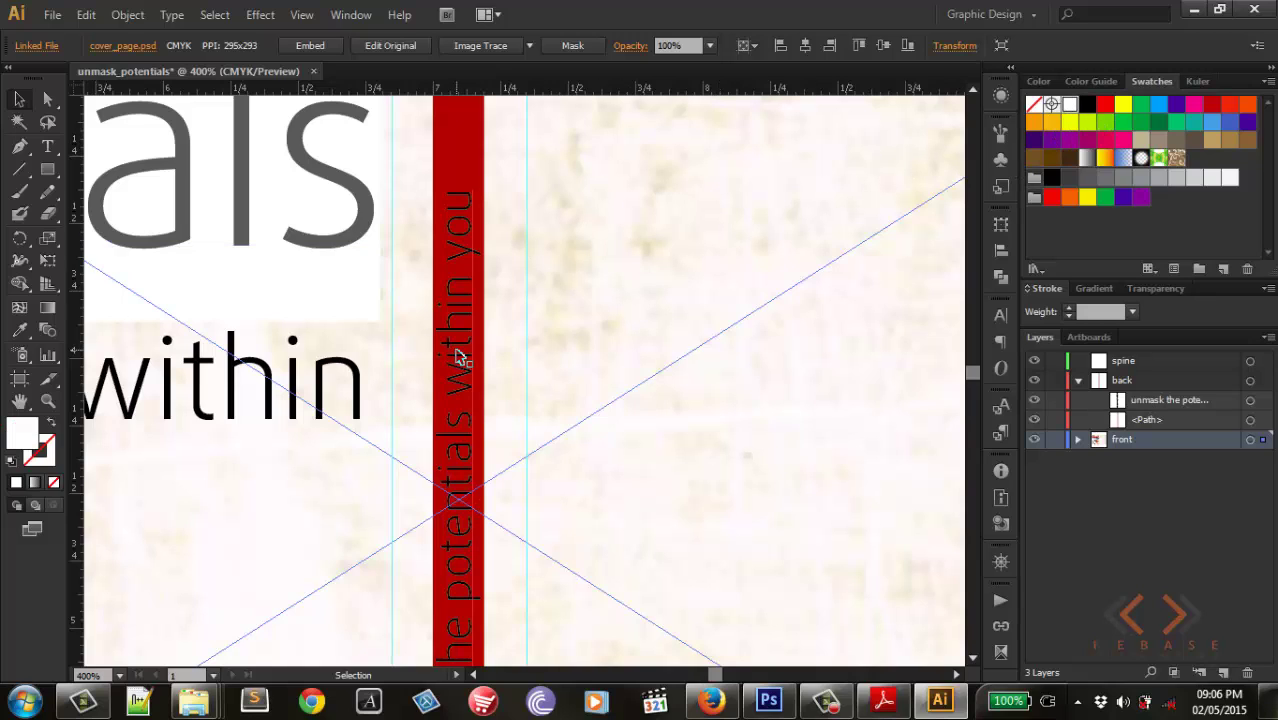
{"action": "left_click", "coordinate": [457, 357]}
{"action": "left_click", "coordinate": [1070, 104]}
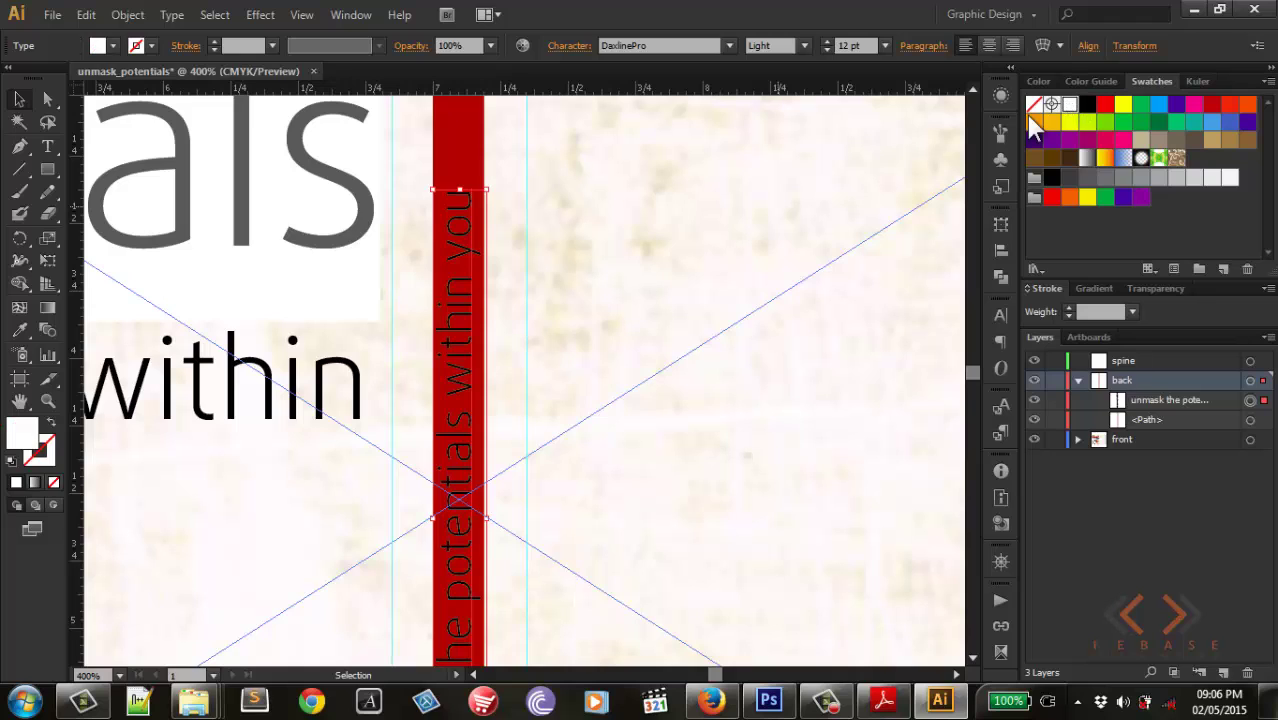
{"action": "left_click", "coordinate": [730, 190]}
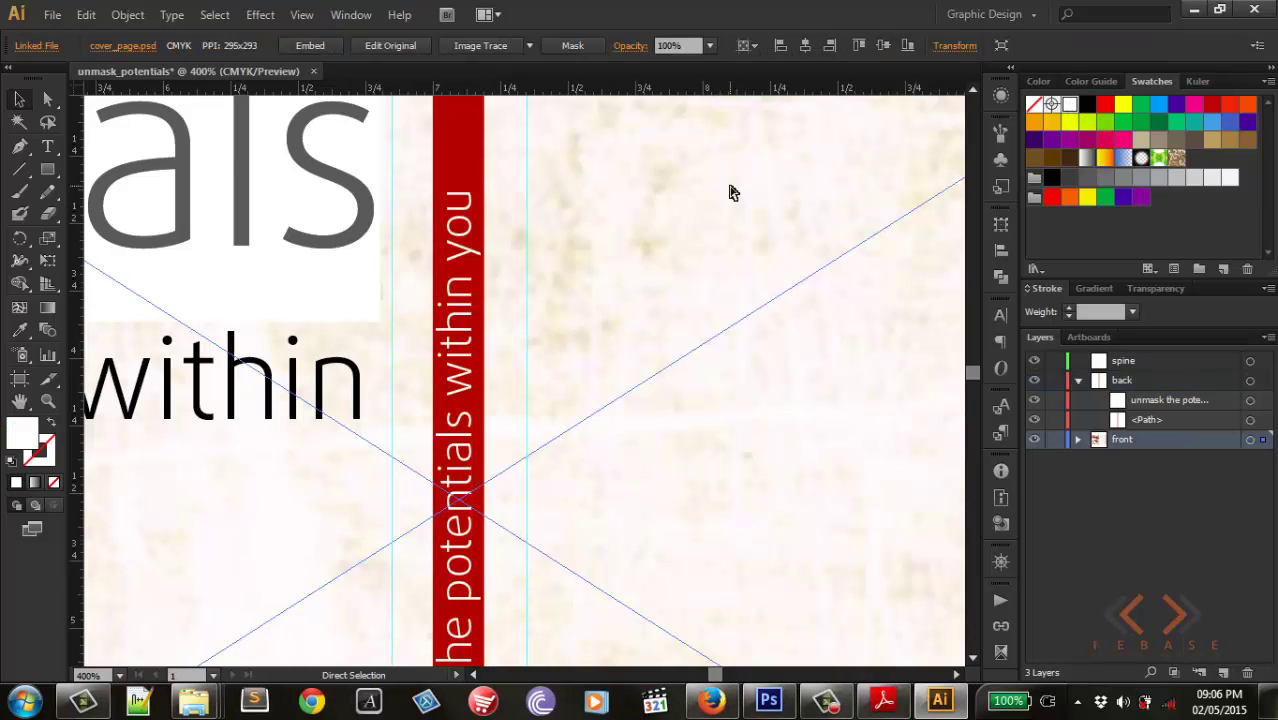
Step: Zoom out and place the Type cursor in the vertical spine tagline
{"action": "key", "text": "ctrl+minus"}
{"action": "key", "text": "ctrl+minus"}
{"action": "key", "text": "ctrl+minus"}
{"action": "scroll", "coordinate": [640, 330], "scroll_direction": "down", "scroll_amount": 3}
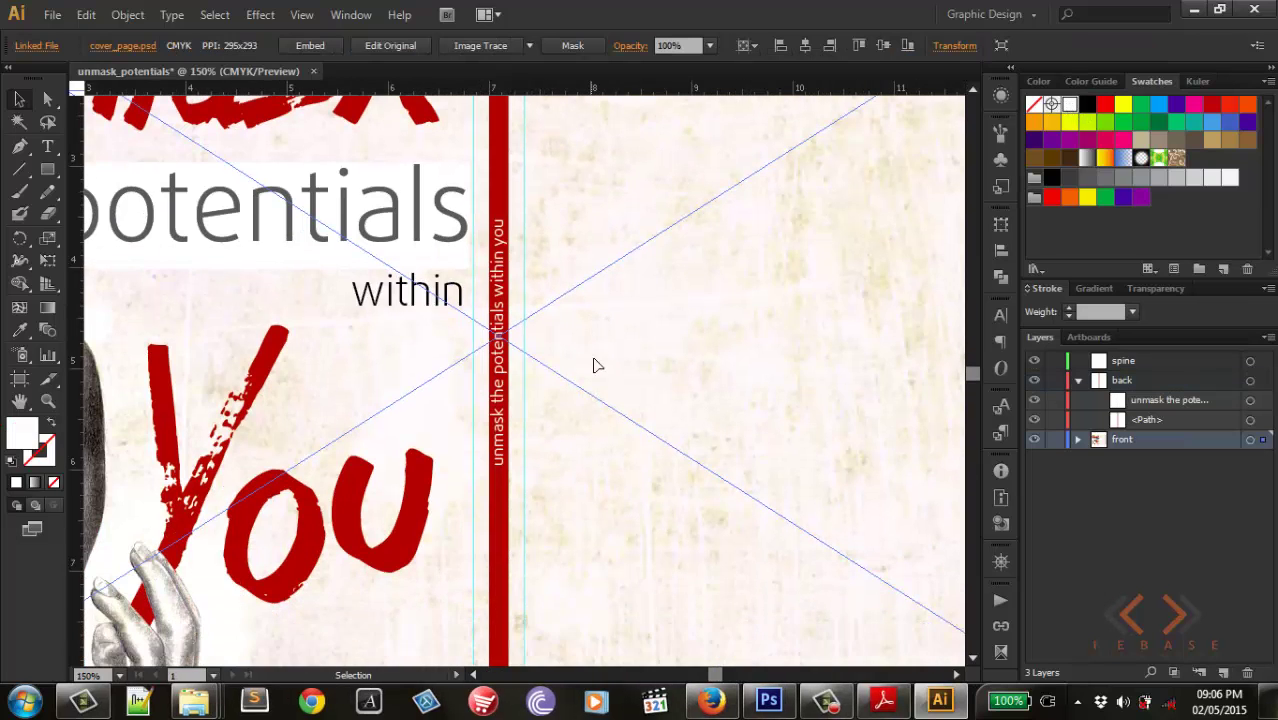
{"action": "key", "text": "t"}
{"action": "left_click", "coordinate": [497, 340]}
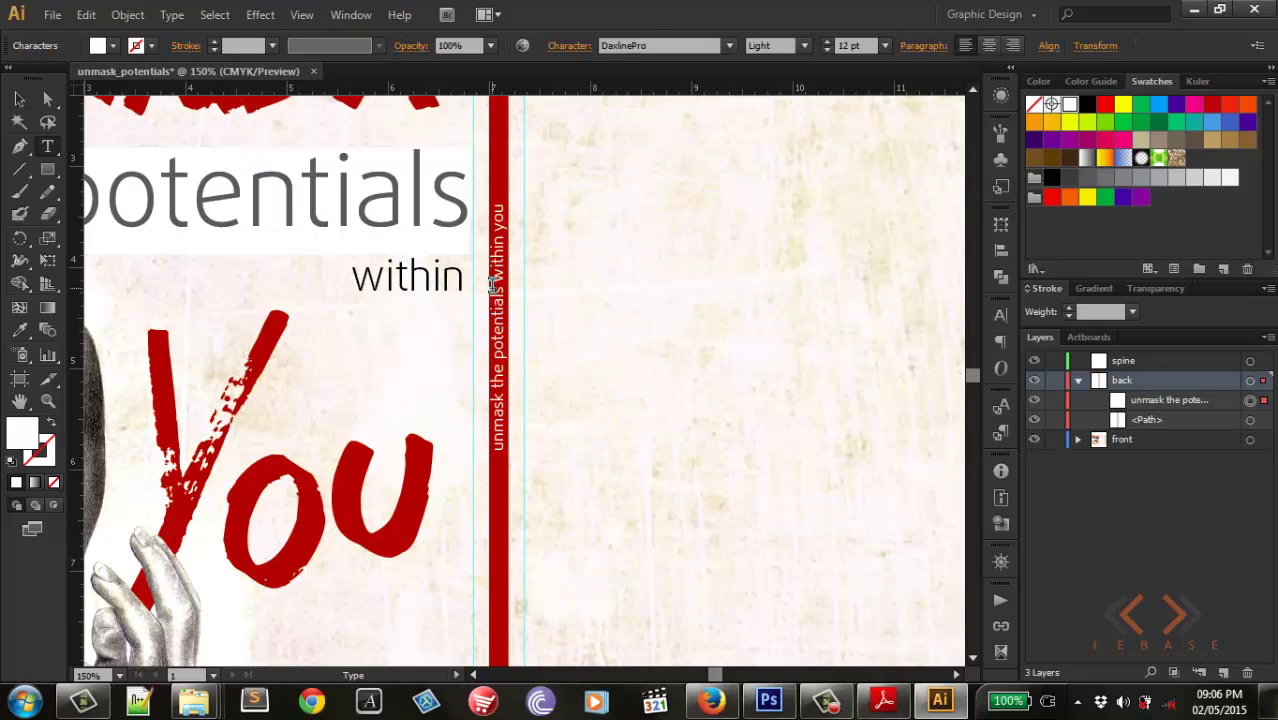
Step: Make the word 'potentials' in the spine tagline Bold
{"action": "left_click_drag", "start_coordinate": [492, 286], "coordinate": [497, 358]}
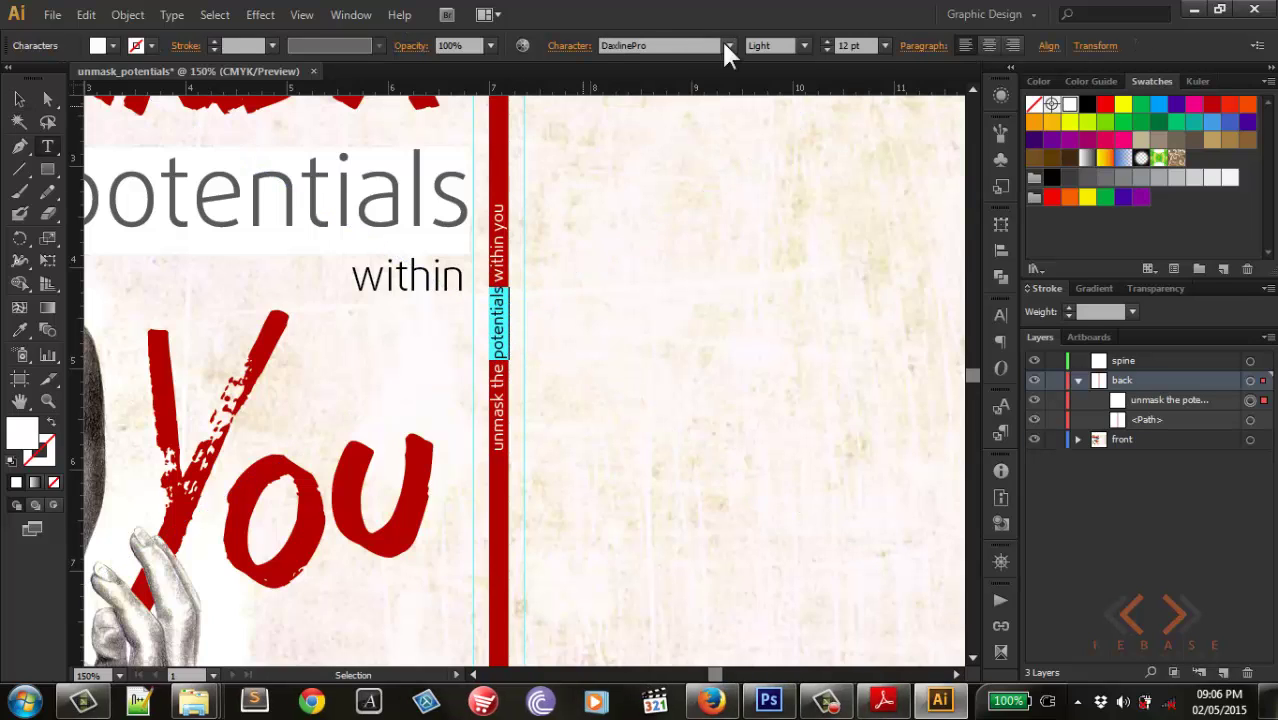
{"action": "left_click", "coordinate": [804, 46]}
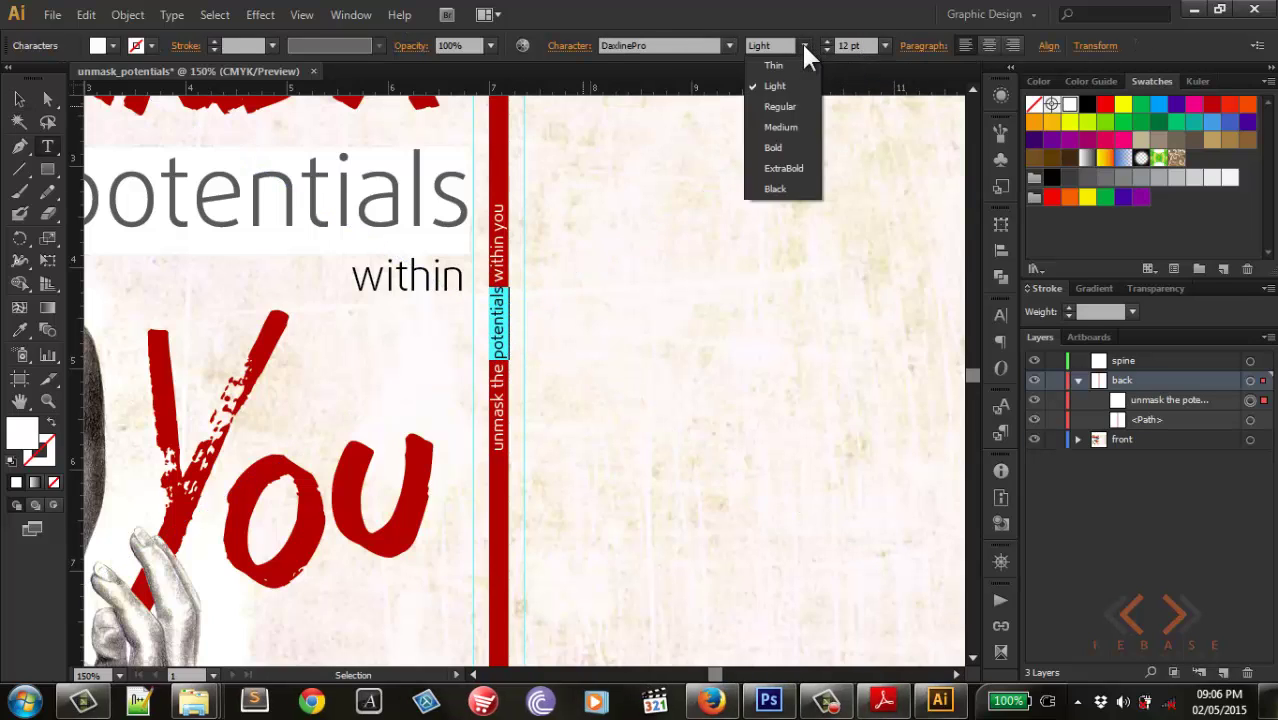
{"action": "left_click", "coordinate": [776, 150]}
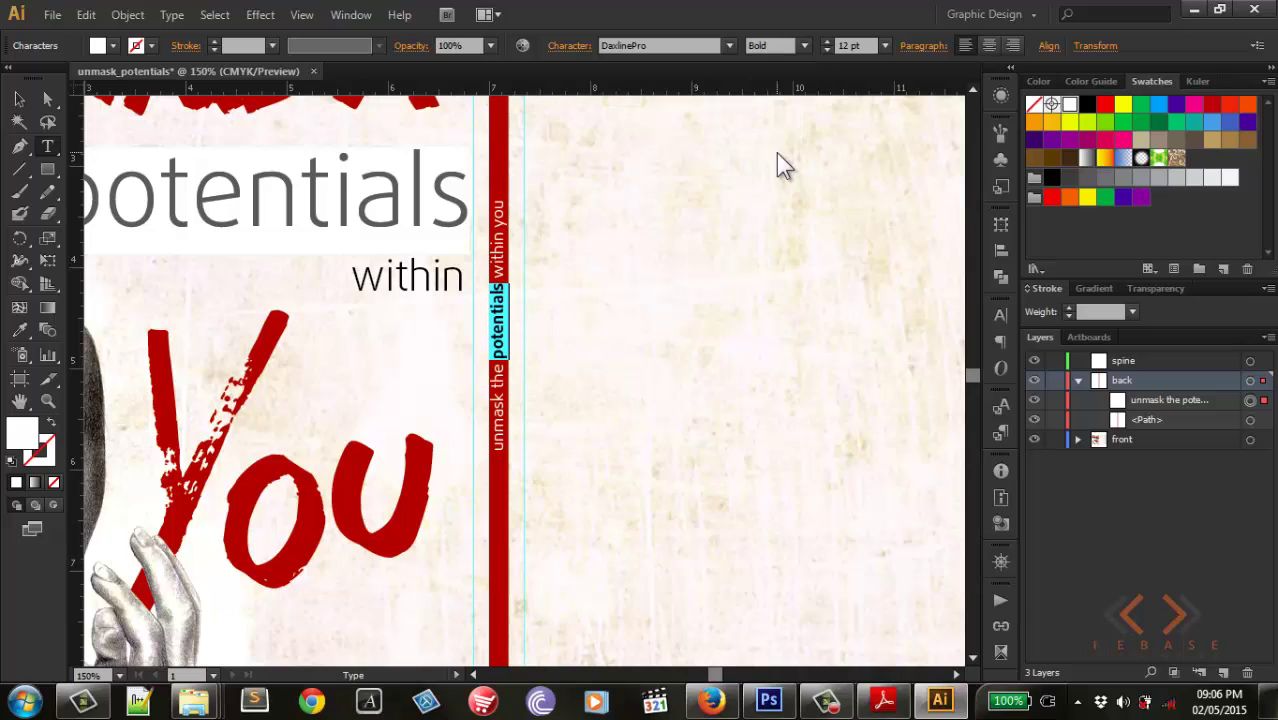
{"action": "left_click", "coordinate": [19, 99]}
{"action": "left_click", "coordinate": [730, 300]}
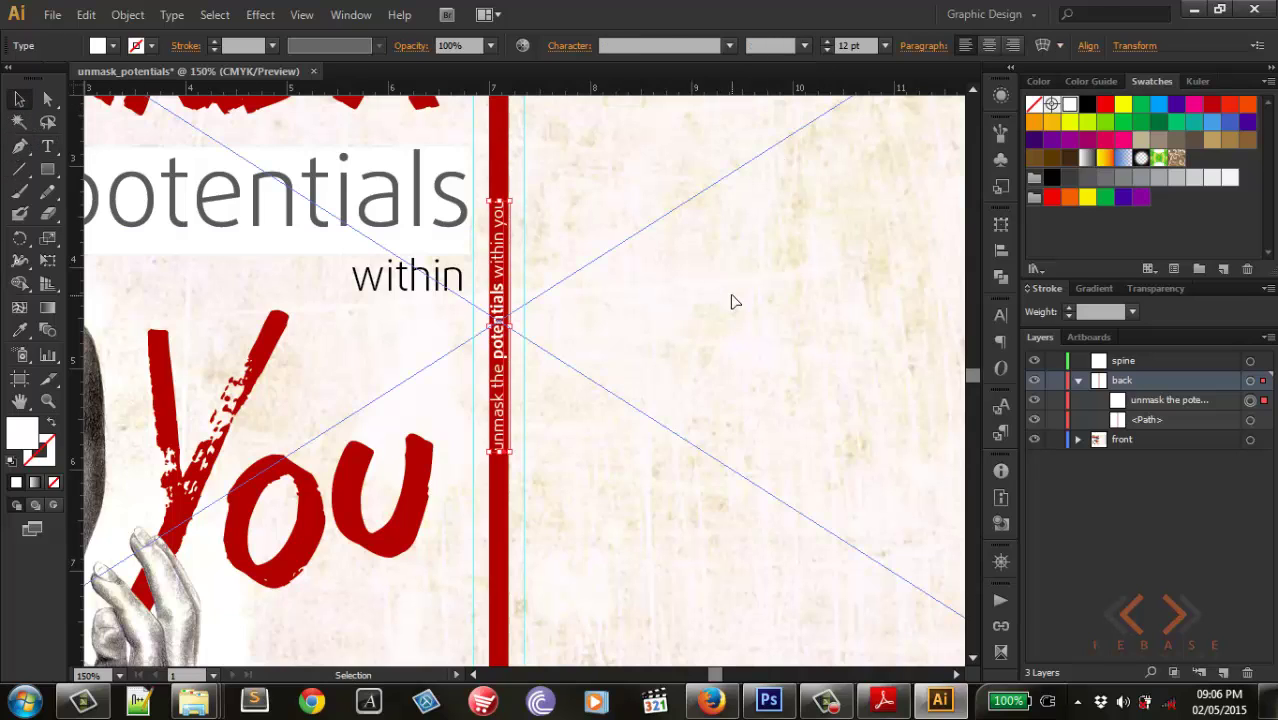
Step: Set the spine tagline's tracking to 100, after trying 50 and 200
{"action": "left_click", "coordinate": [512, 256]}
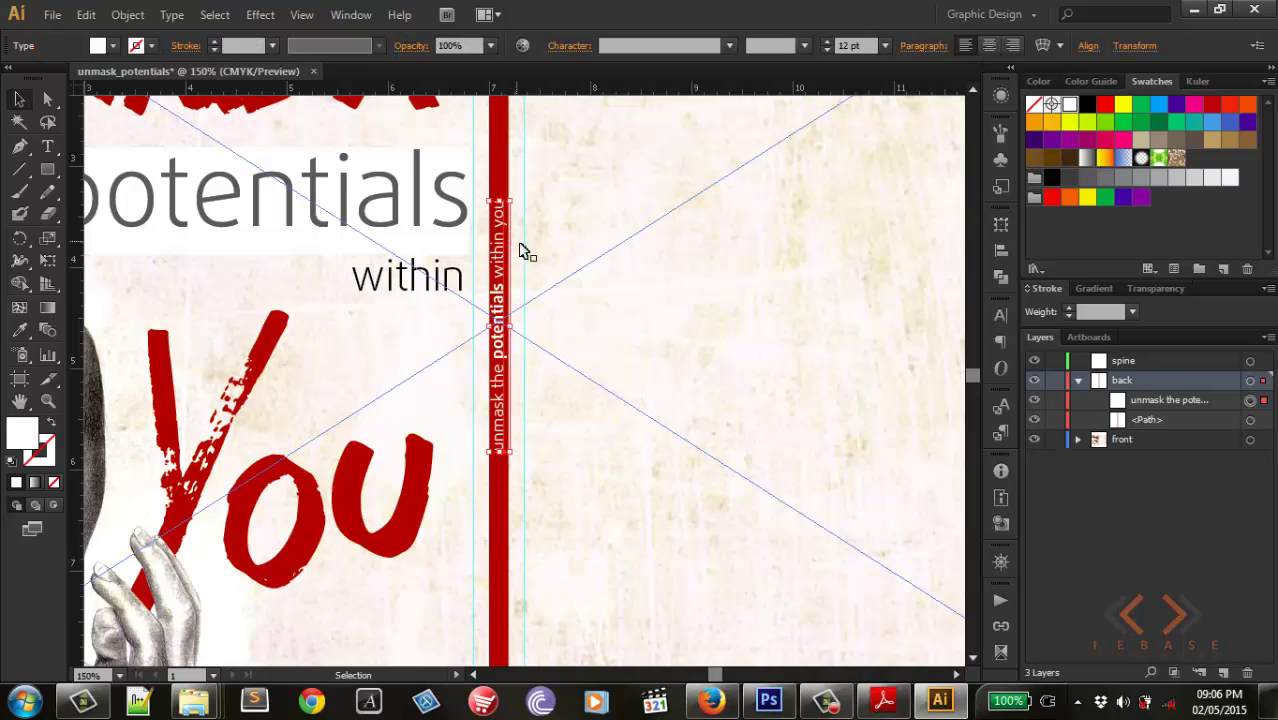
{"action": "left_click", "coordinate": [999, 317]}
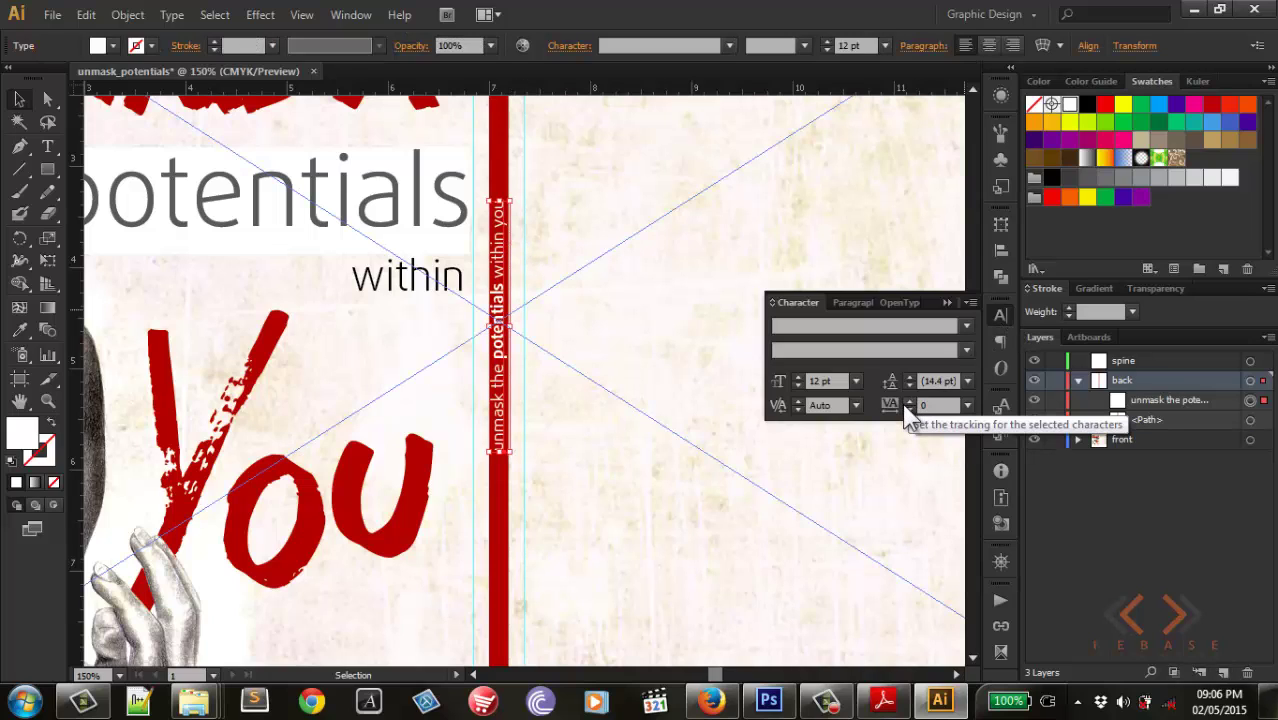
{"action": "left_click", "coordinate": [967, 405]}
{"action": "left_click", "coordinate": [984, 324]}
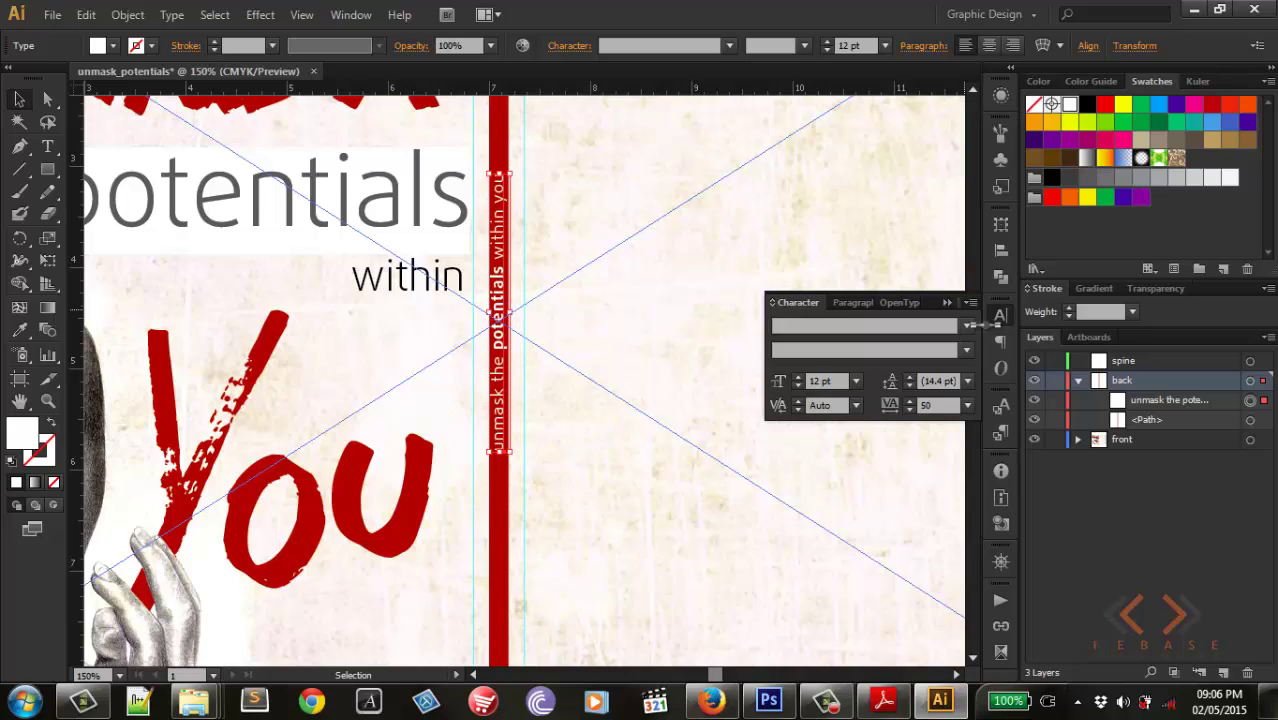
{"action": "left_click", "coordinate": [967, 405]}
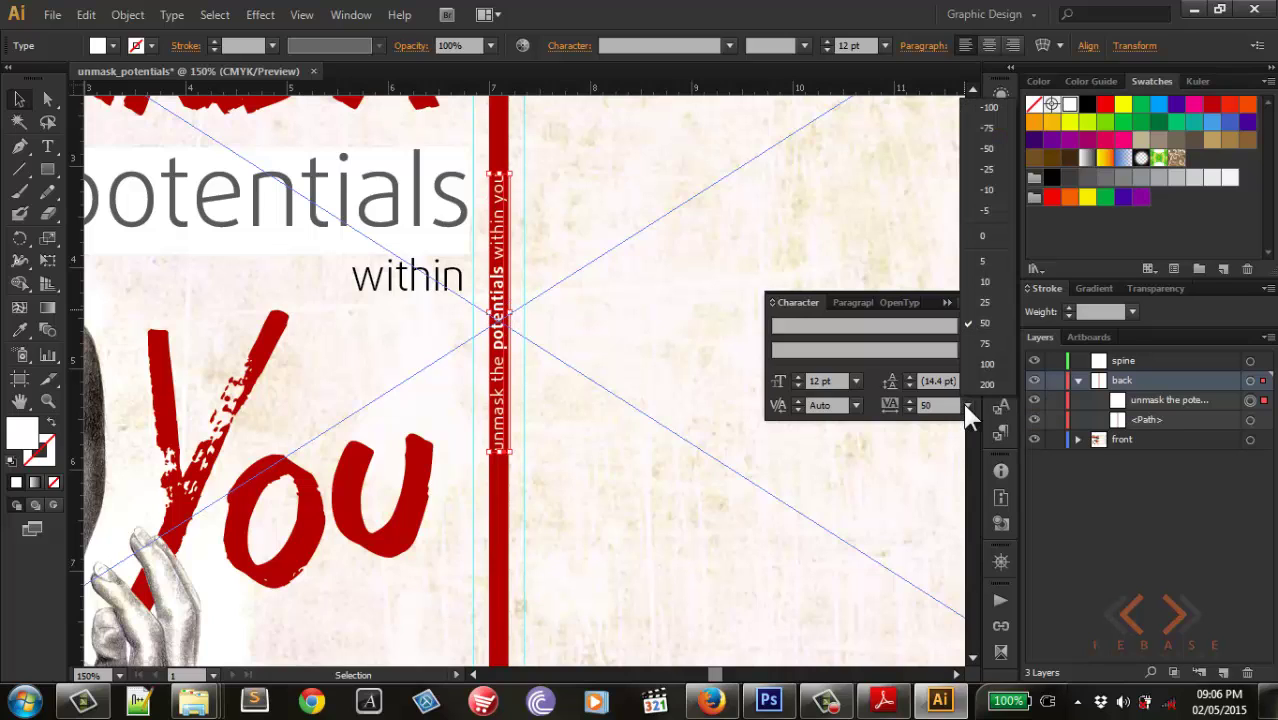
{"action": "left_click", "coordinate": [984, 352]}
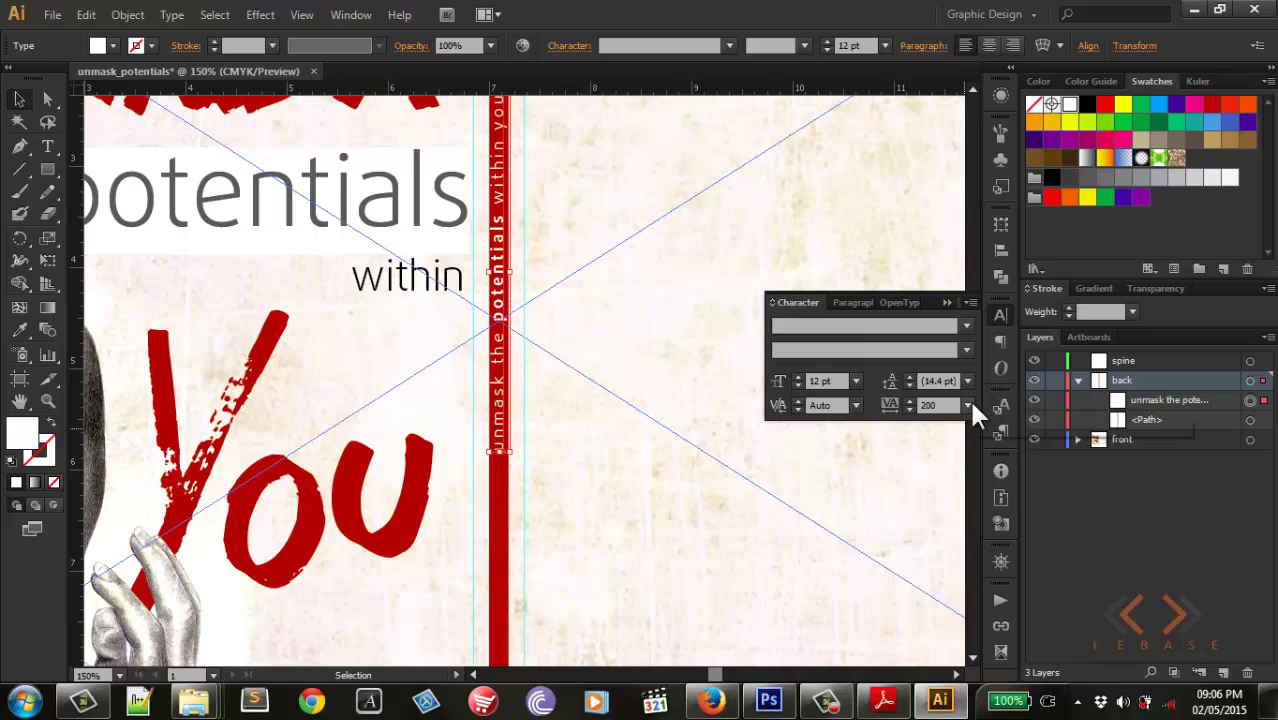
{"action": "left_click", "coordinate": [968, 405]}
{"action": "left_click", "coordinate": [982, 364]}
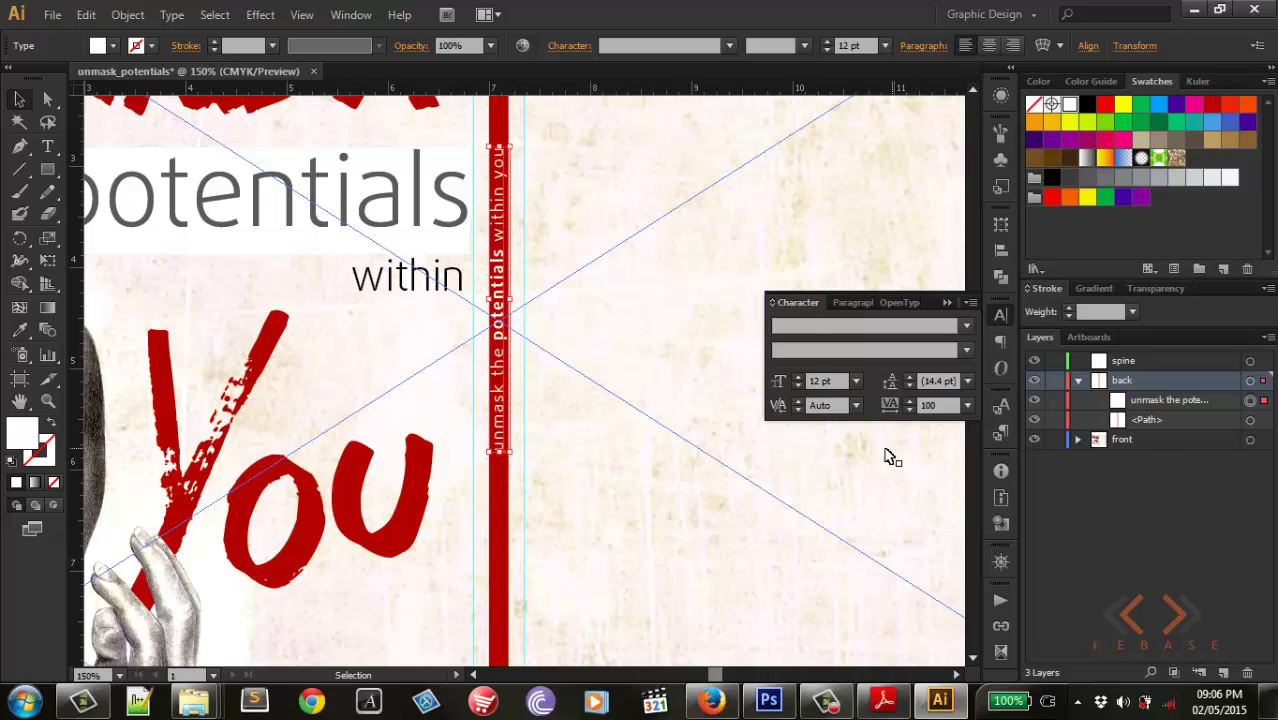
{"action": "left_click", "coordinate": [890, 455]}
{"action": "left_click", "coordinate": [997, 317]}
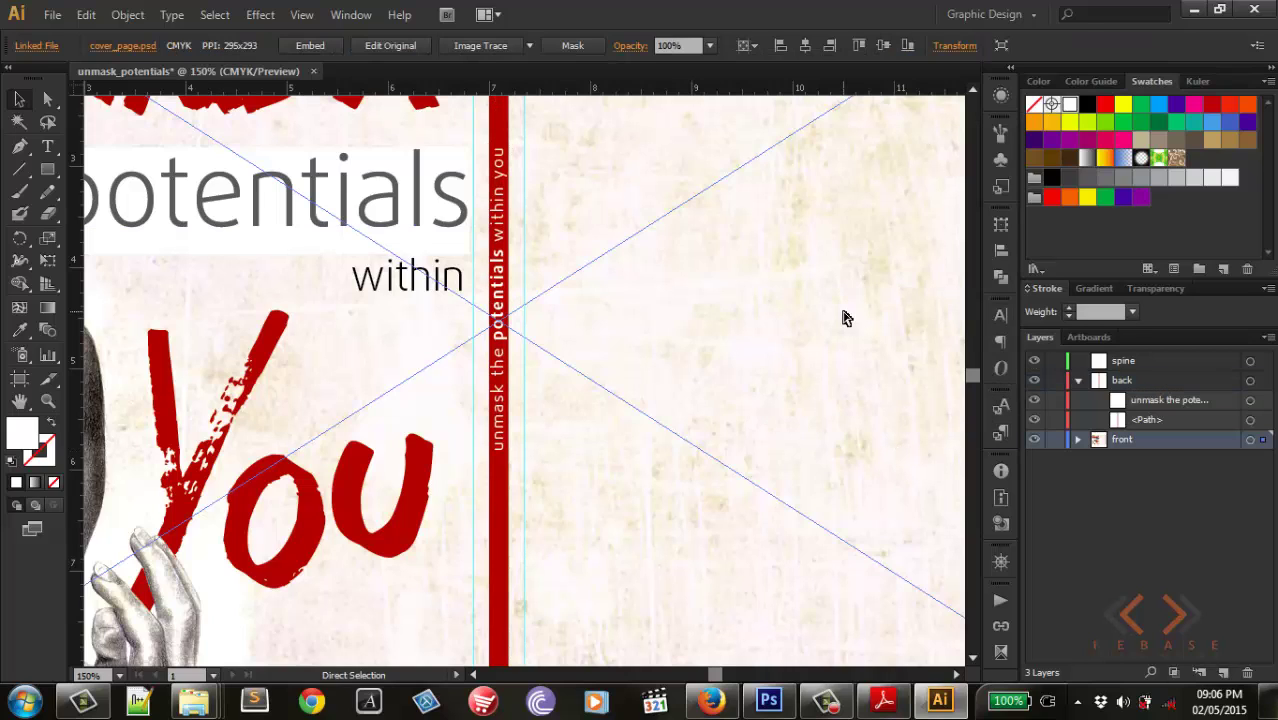
{"action": "key", "text": "ctrl+semicolon"}
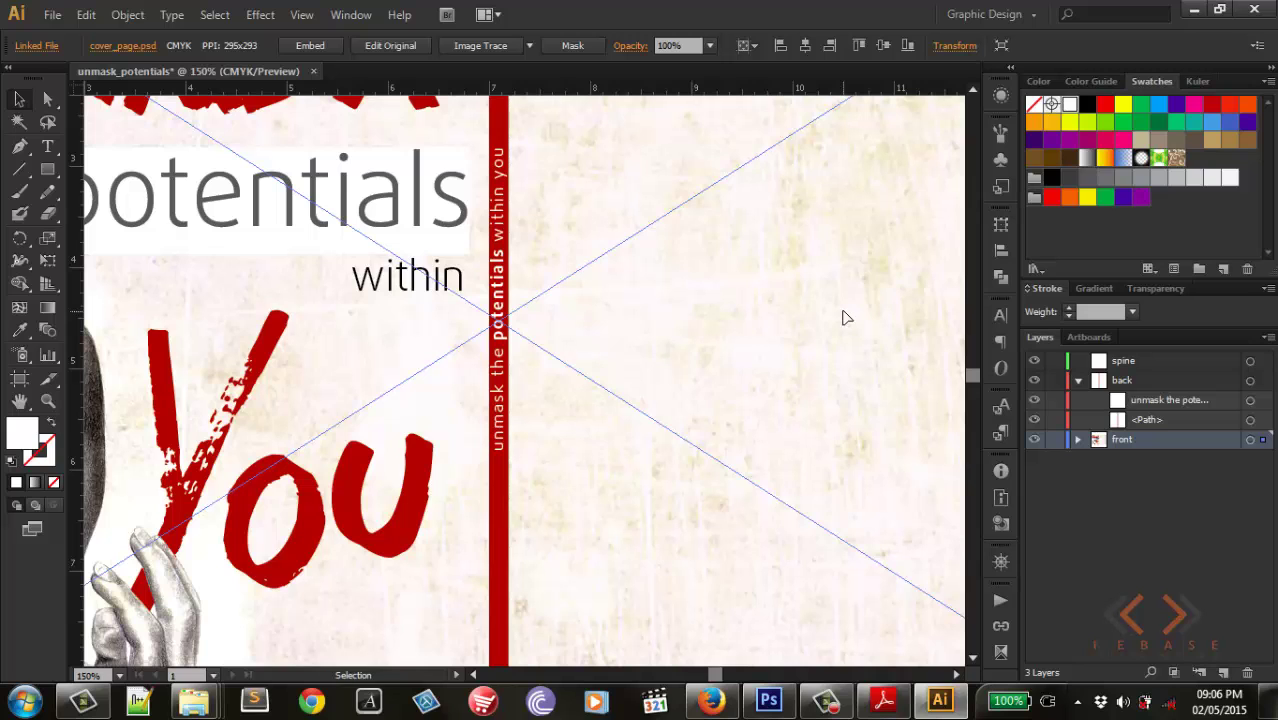
{"action": "key", "text": "ctrl+minus"}
{"action": "key", "text": "ctrl+minus"}
{"action": "key", "text": "ctrl+minus"}
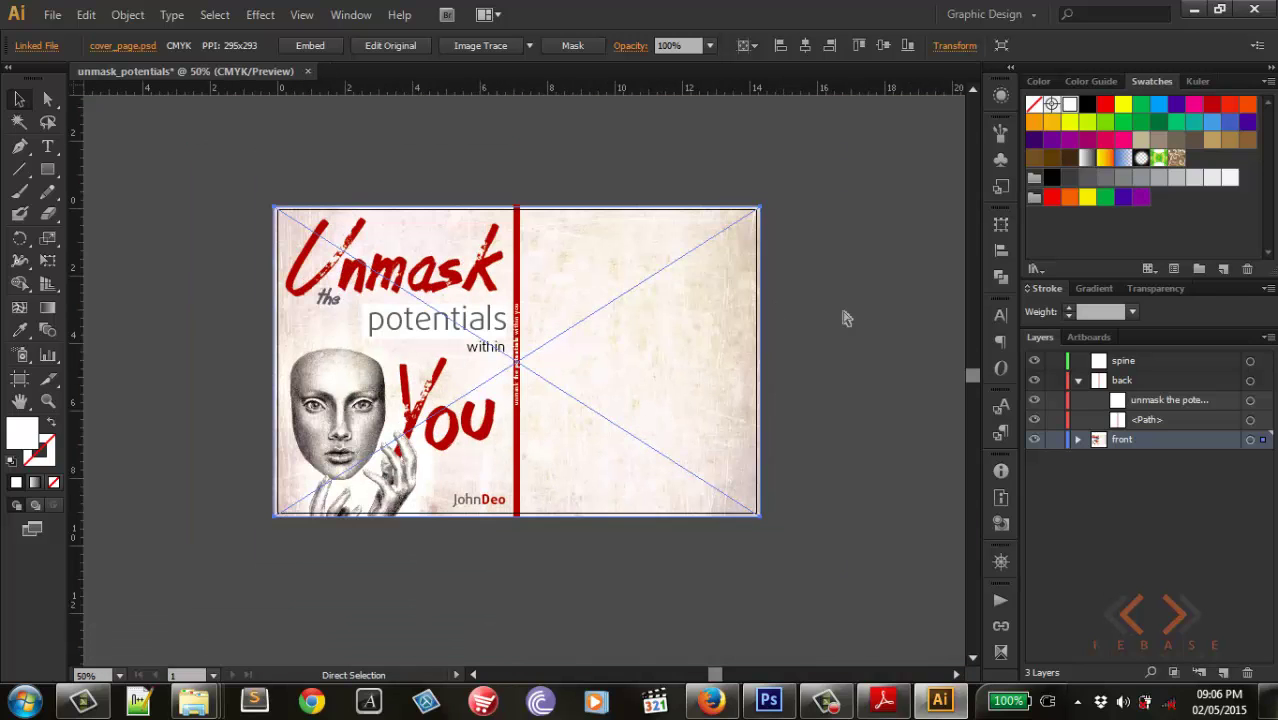
Step: Duplicate the author name, rotate the copy vertical, and set it to 12 pt
{"action": "key", "text": "ctrl+plus"}
{"action": "key", "text": "ctrl+plus"}
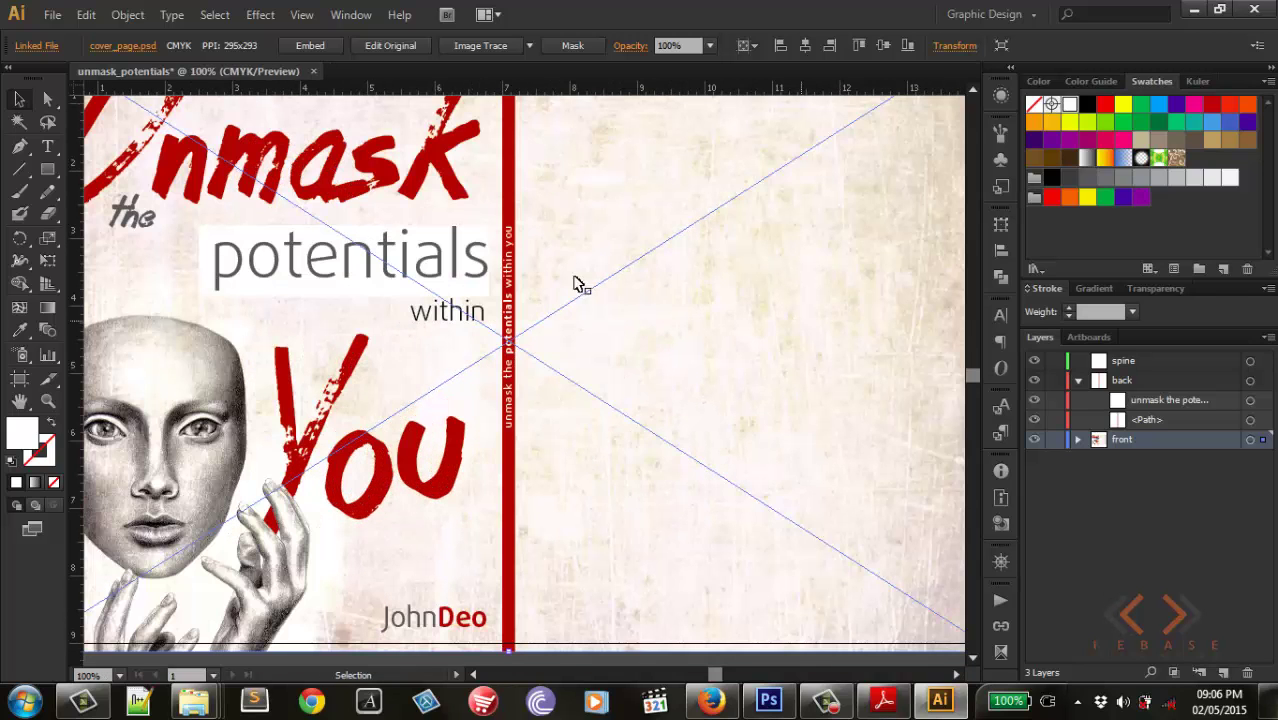
{"action": "scroll", "coordinate": [520, 280], "scroll_direction": "down", "scroll_amount": 1}
{"action": "scroll", "coordinate": [465, 285], "scroll_direction": "down", "scroll_amount": 3}
{"action": "scroll", "coordinate": [450, 330], "scroll_direction": "down", "scroll_amount": 2}
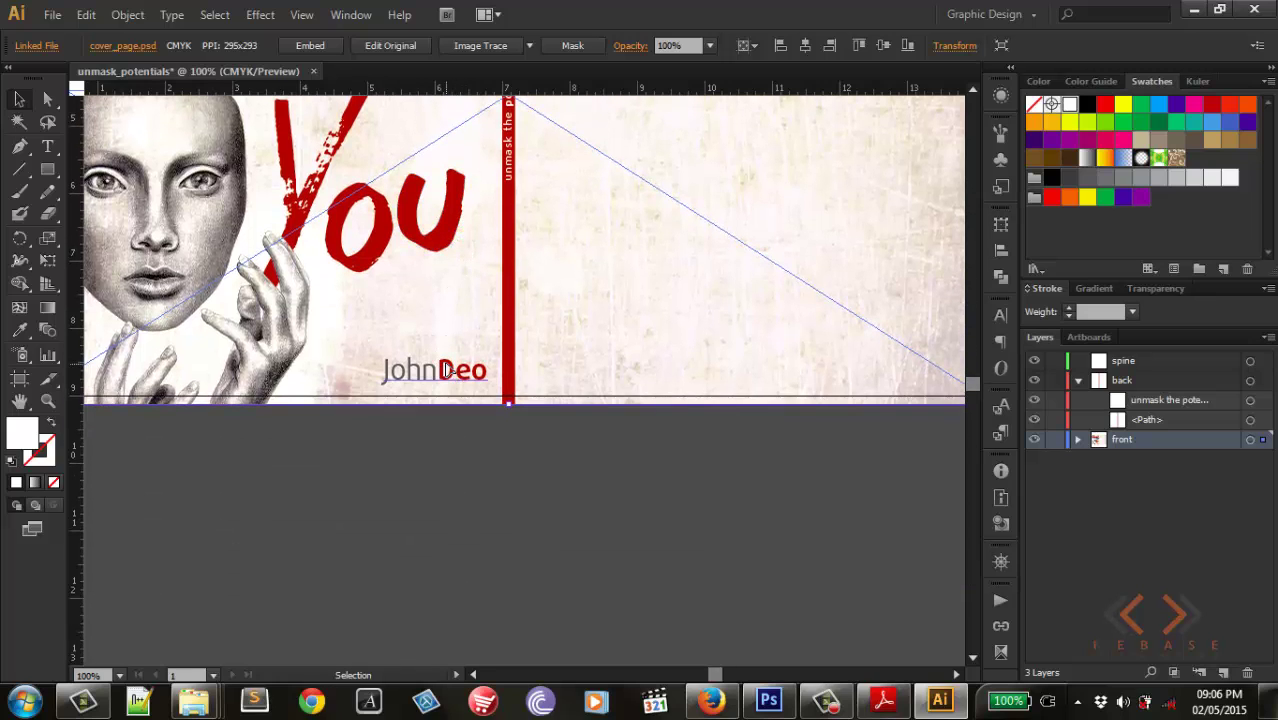
{"action": "left_click", "coordinate": [449, 370]}
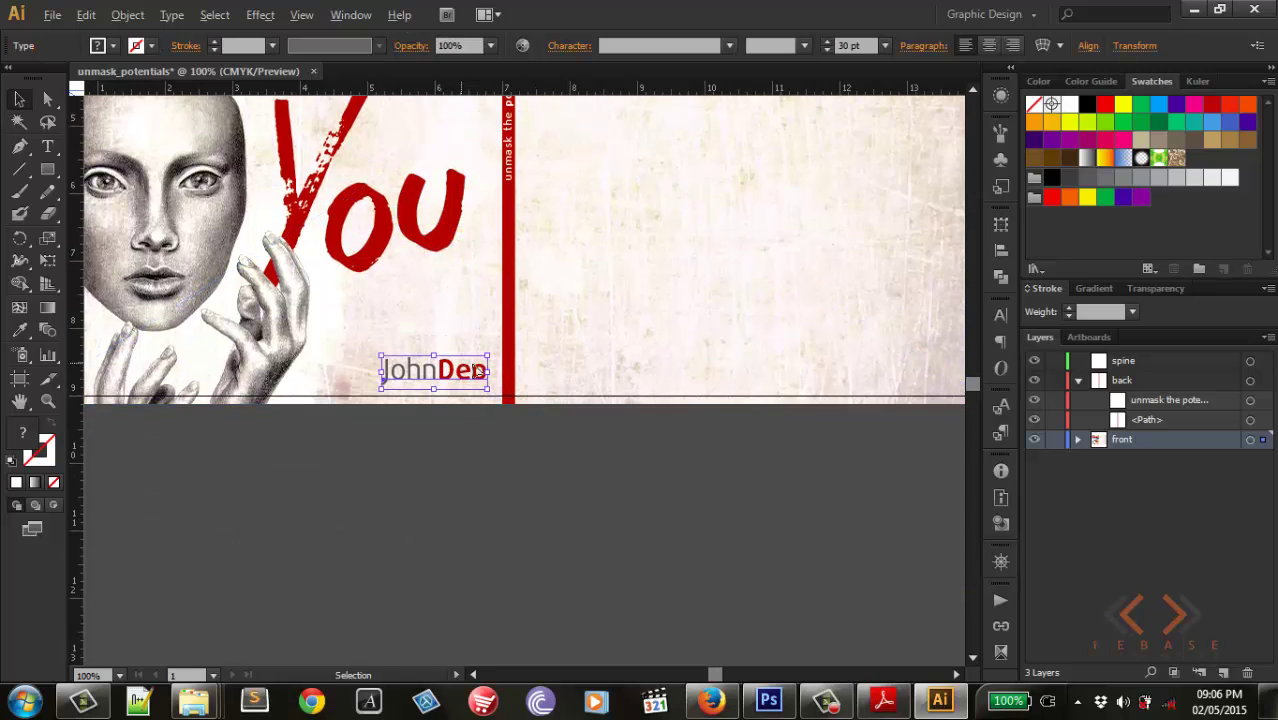
{"action": "left_click_drag", "start_coordinate": [480, 372], "coordinate": [700, 324]}
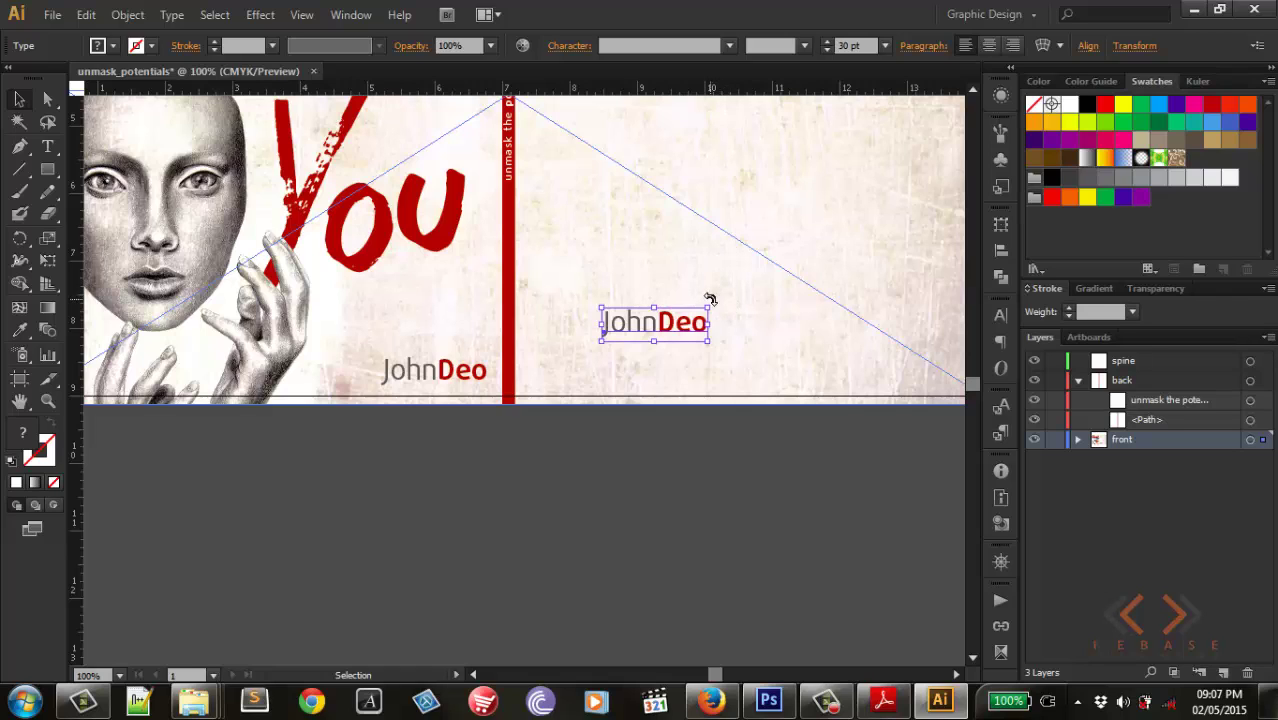
{"action": "left_click_drag", "start_coordinate": [708, 298], "coordinate": [624, 254]}
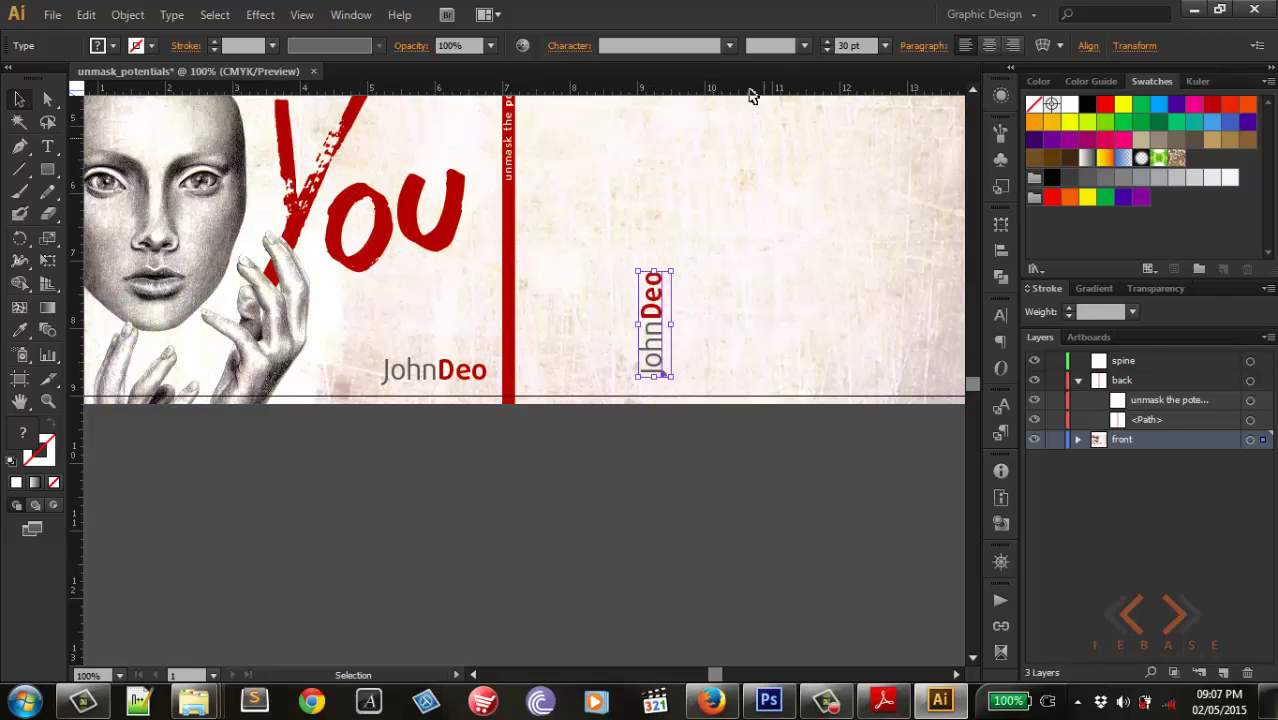
{"action": "left_click", "coordinate": [848, 45]}
{"action": "type", "text": "12"}
{"action": "key", "text": "Return"}
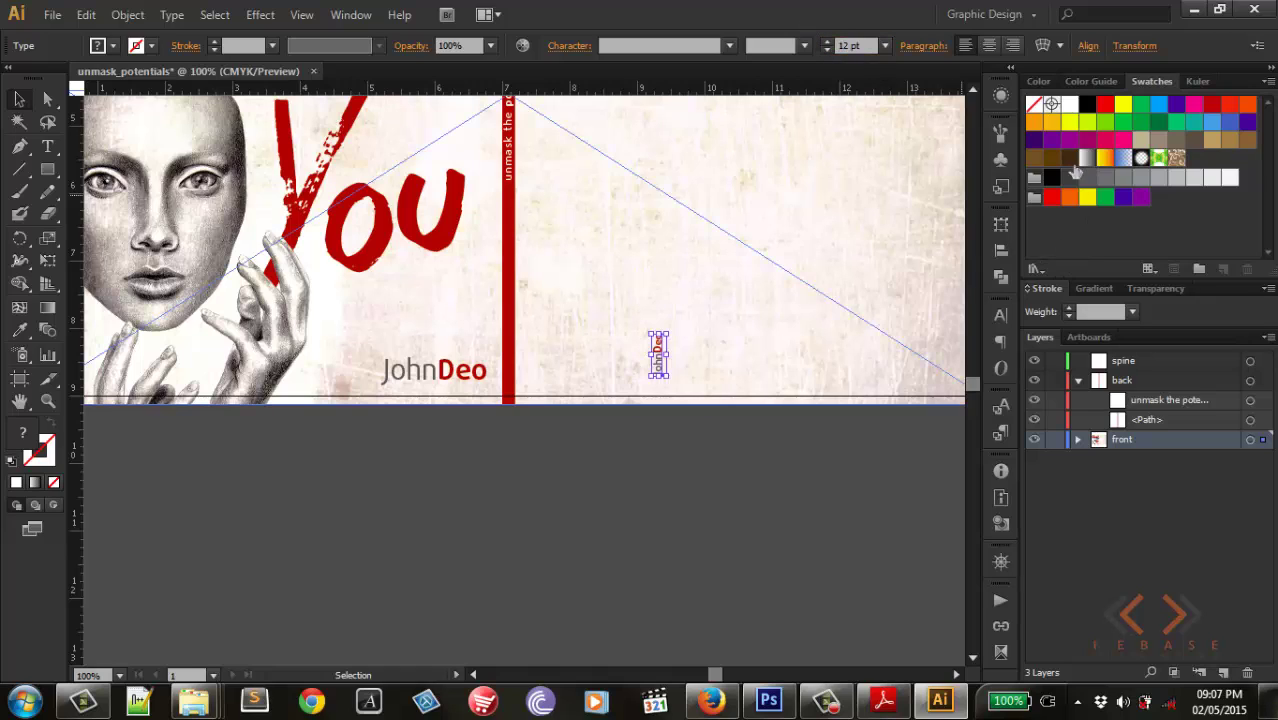
Step: Fill the vertical name white and place it at the foot of the red spine in the back layer
{"action": "left_click", "coordinate": [1070, 104]}
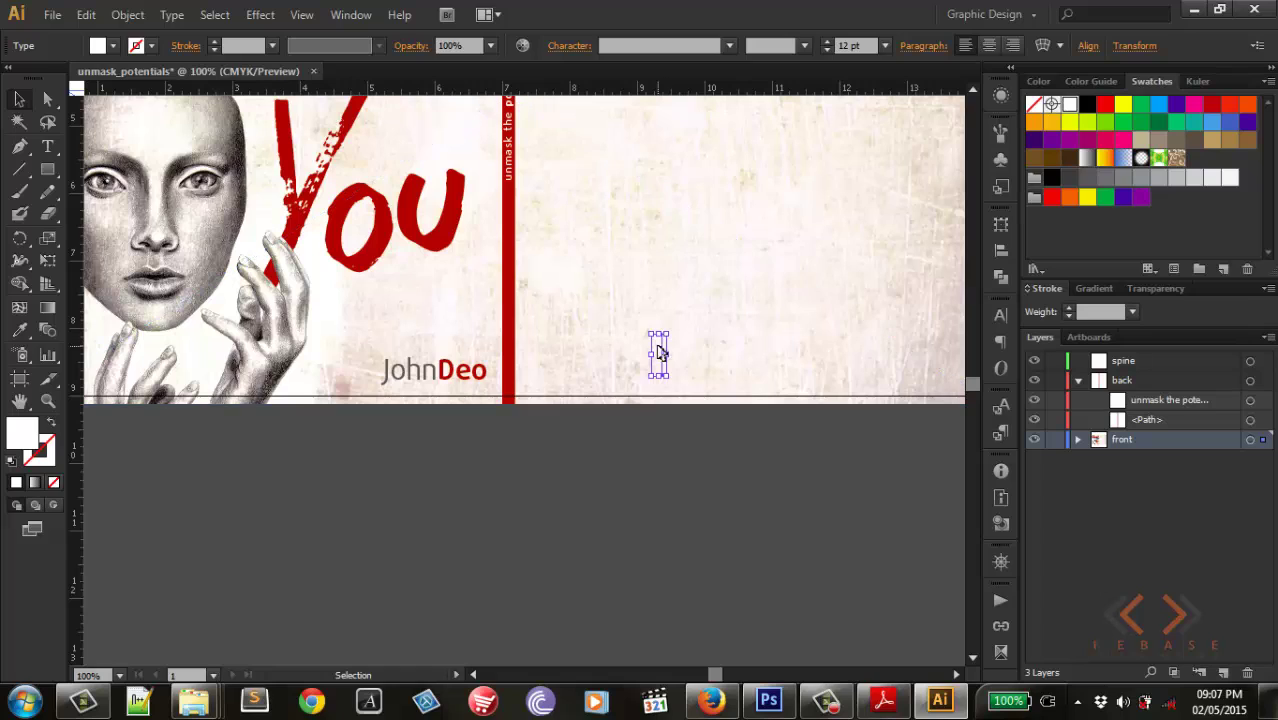
{"action": "left_click_drag", "start_coordinate": [658, 345], "coordinate": [508, 348]}
{"action": "left_click_drag", "start_coordinate": [1262, 400], "coordinate": [1261, 380]}
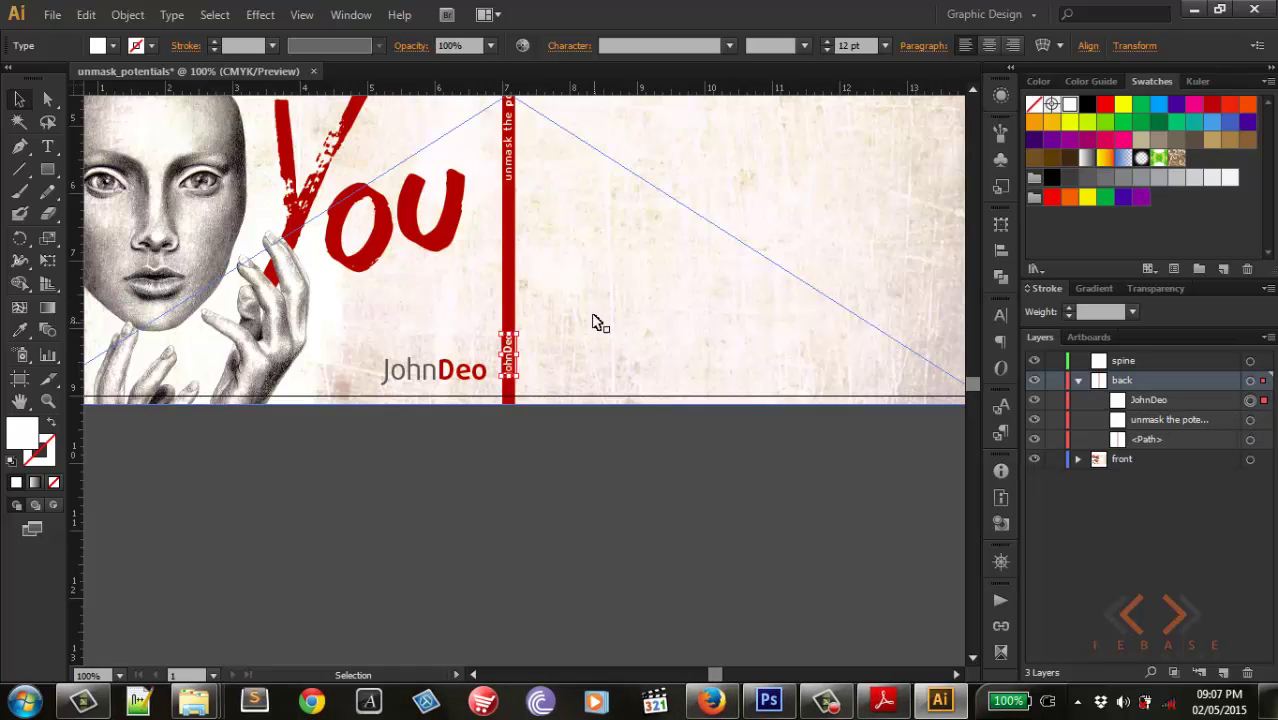
{"action": "left_click", "coordinate": [558, 321]}
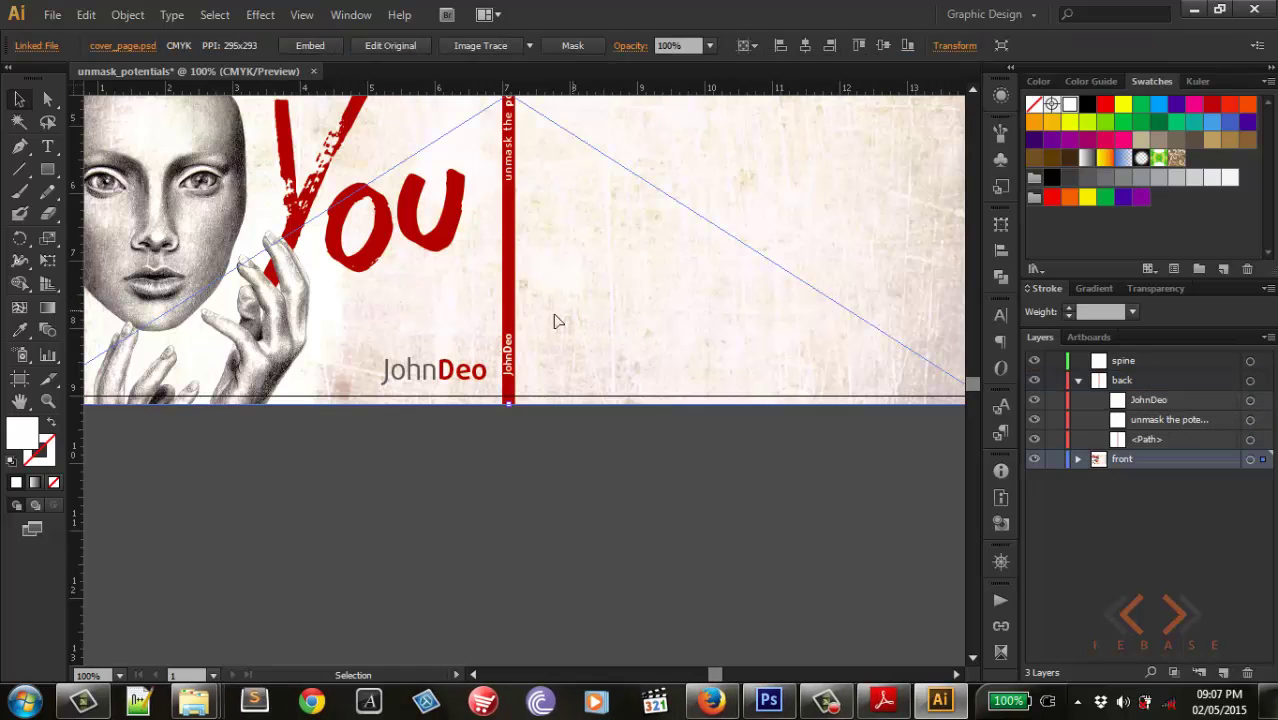
{"action": "left_click", "coordinate": [513, 351]}
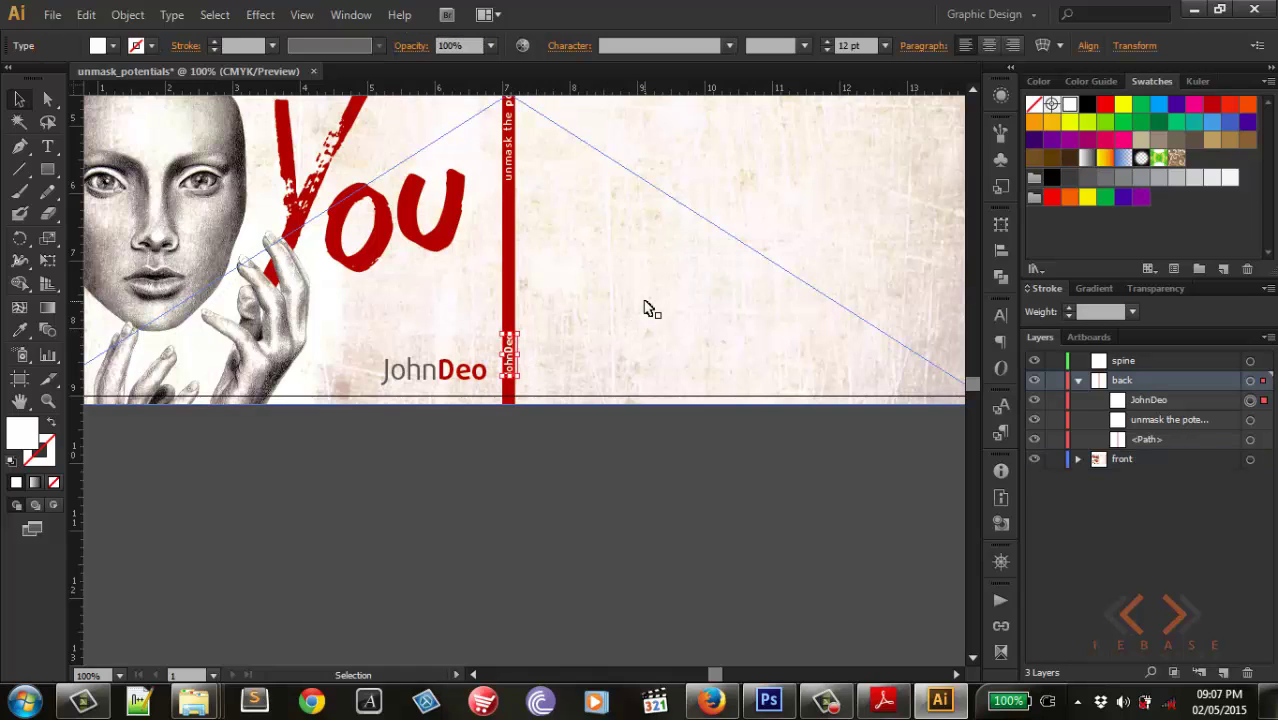
{"action": "left_click", "coordinate": [645, 308]}
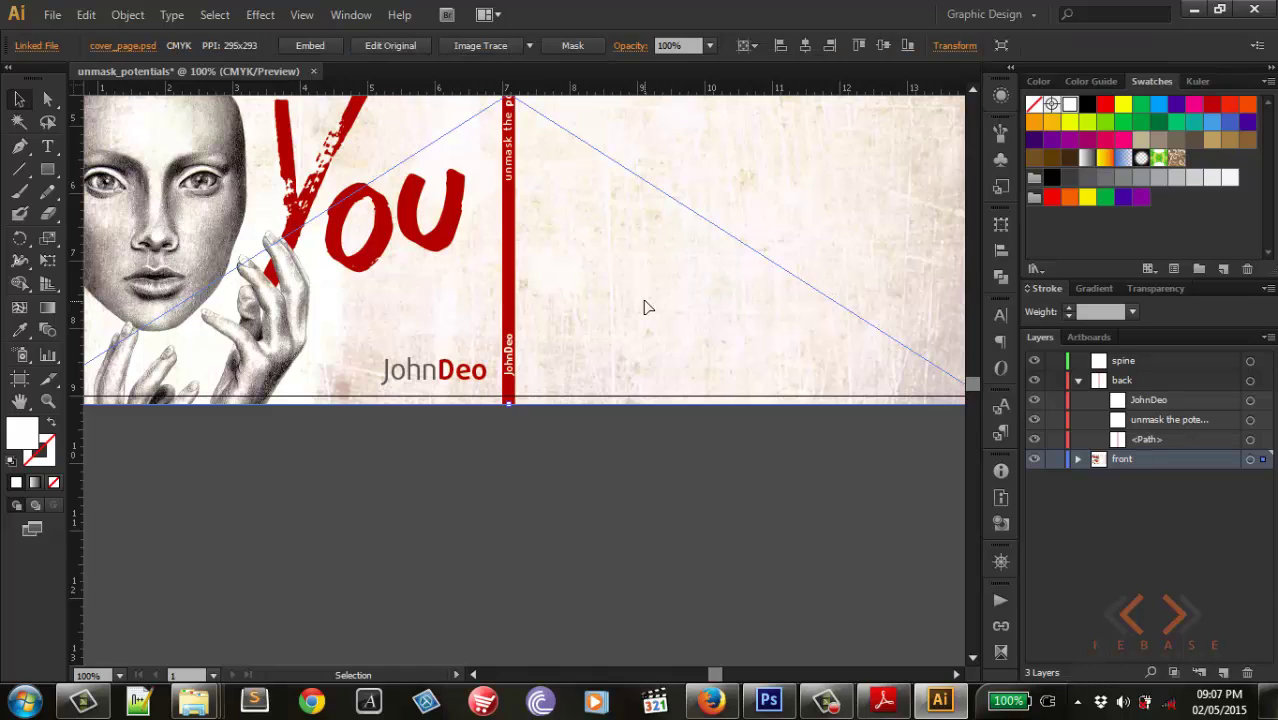
Step: Change the font style of the surname 'Deo' in the spine author name
{"action": "left_click", "coordinate": [512, 360]}
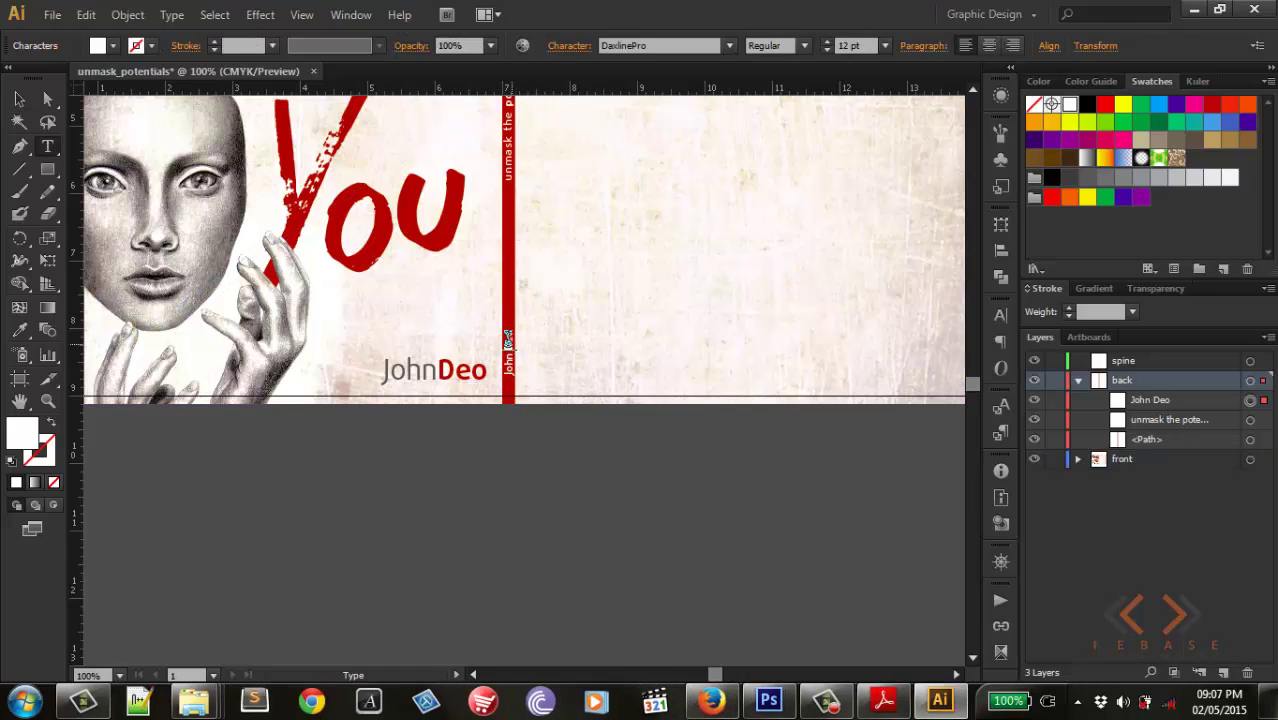
{"action": "double_click", "coordinate": [508, 340]}
{"action": "left_click", "coordinate": [770, 46]}
{"action": "key", "text": "Return"}
{"action": "left_click", "coordinate": [19, 99]}
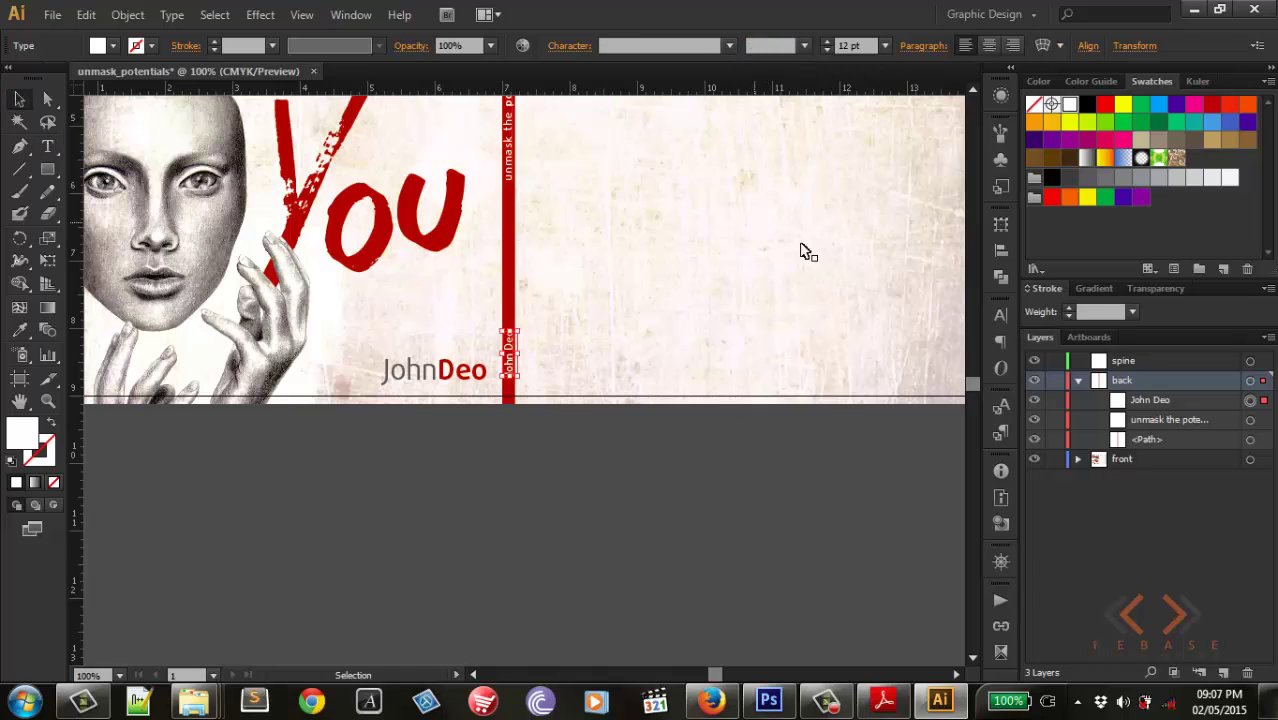
{"action": "left_click", "coordinate": [695, 301]}
Step: Select the spine shape and its text, leaving the background image out of the selection
{"action": "key", "text": "ctrl+minus"}
{"action": "key", "text": "ctrl+minus"}
{"action": "key", "text": "ctrl+minus"}
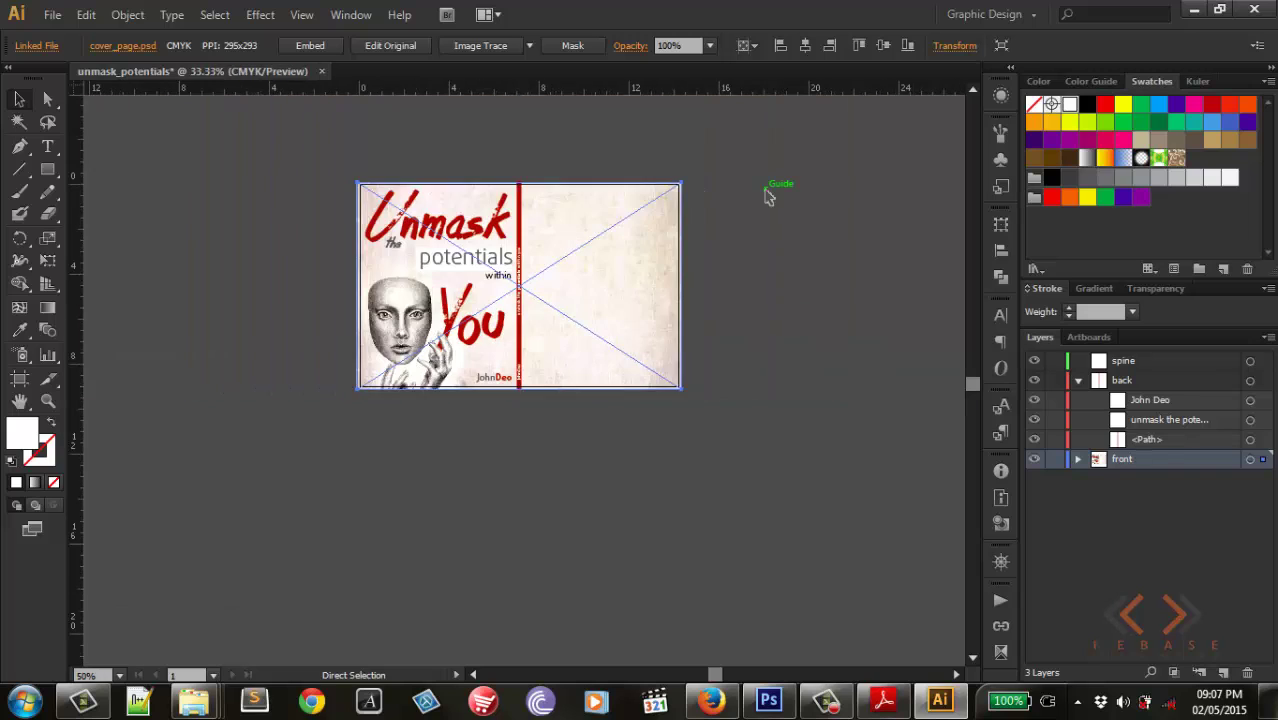
{"action": "left_click", "coordinate": [767, 197]}
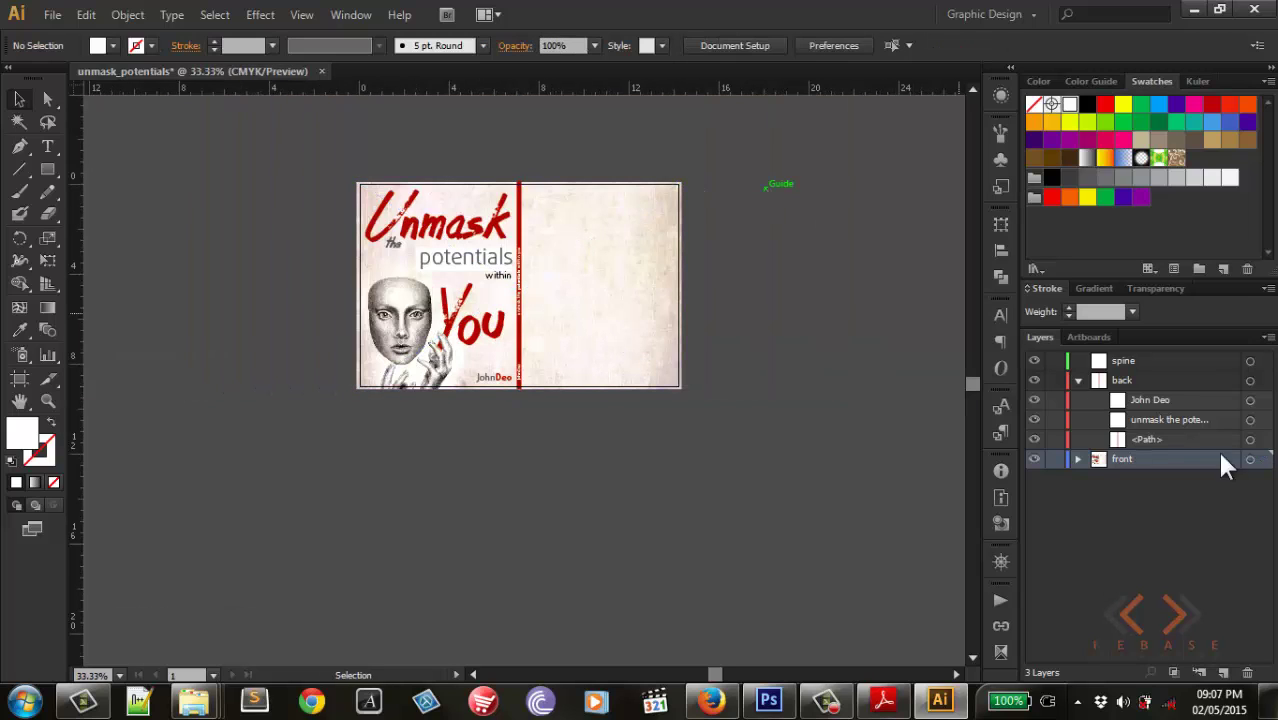
{"action": "left_click", "coordinate": [1079, 380]}
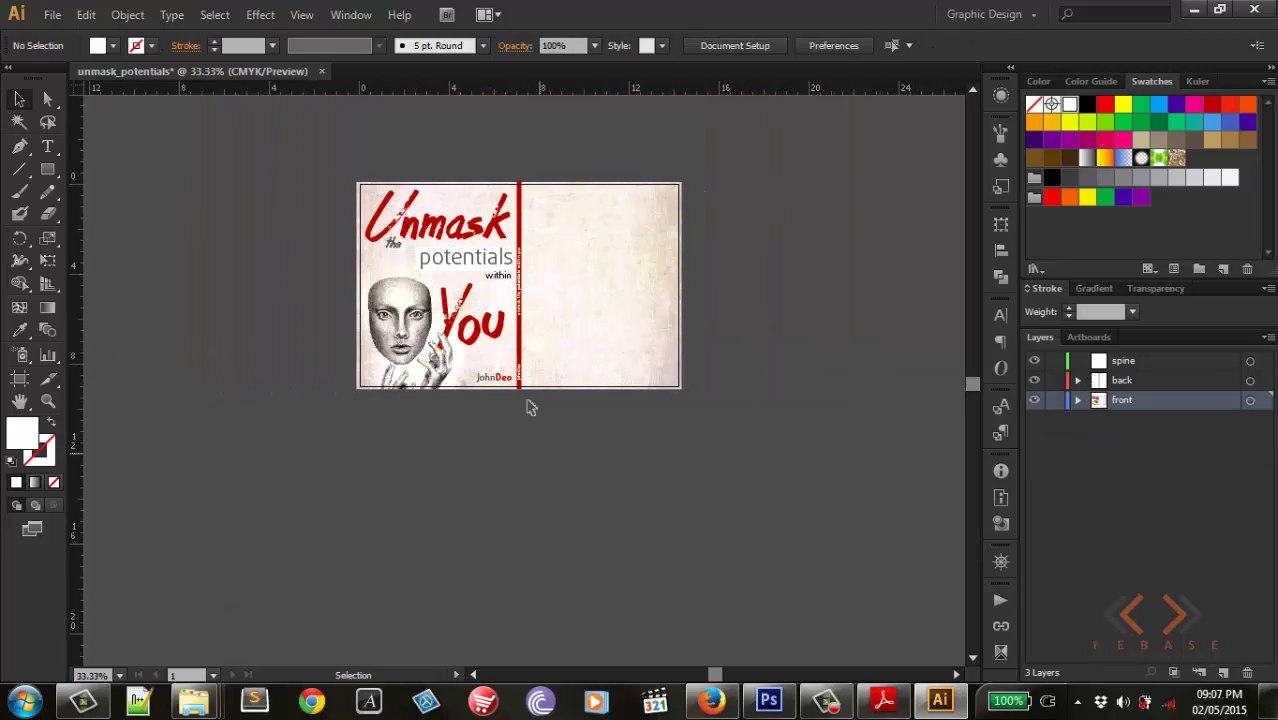
{"action": "left_click_drag", "start_coordinate": [540, 455], "coordinate": [514, 300]}
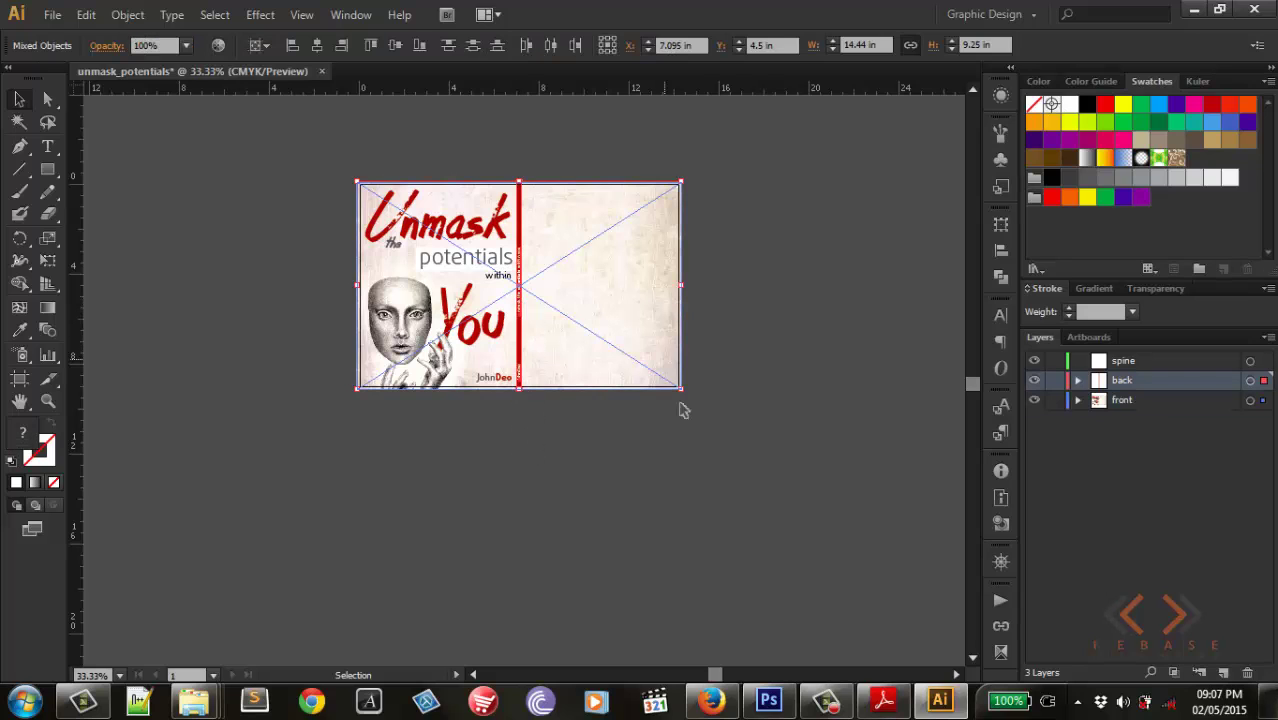
{"action": "left_click", "coordinate": [646, 342], "text": "shift"}
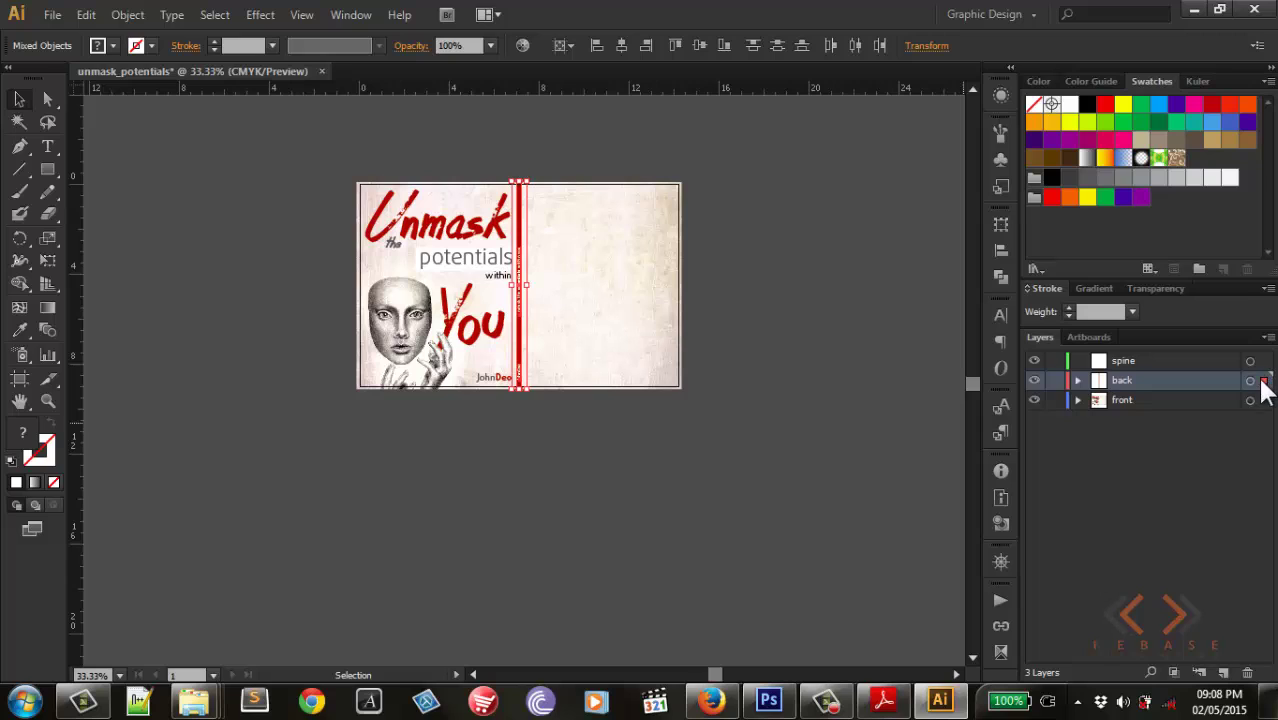
Step: Move the spine artwork onto the spine layer, then bring up the Back_Cover_1.pdf reference
{"action": "left_click_drag", "start_coordinate": [1264, 381], "coordinate": [1264, 361]}
{"action": "left_click", "coordinate": [1210, 510]}
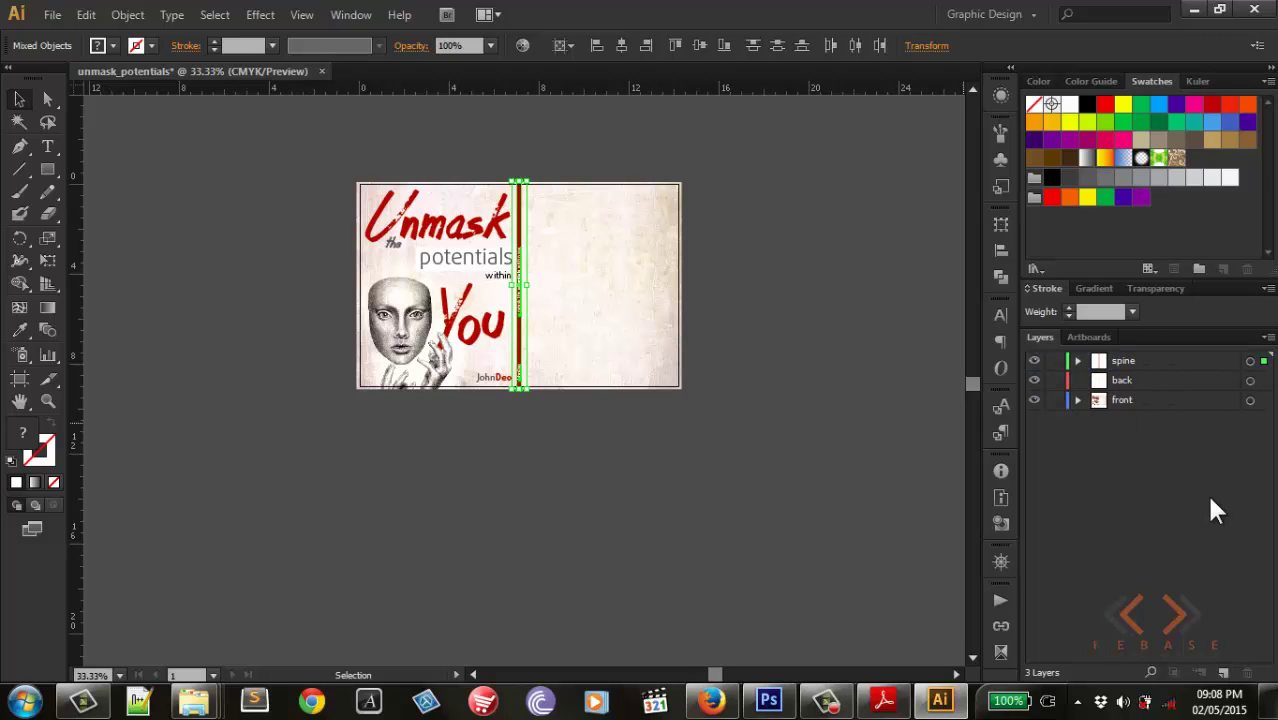
{"action": "left_click", "coordinate": [683, 287]}
{"action": "left_click", "coordinate": [827, 362]}
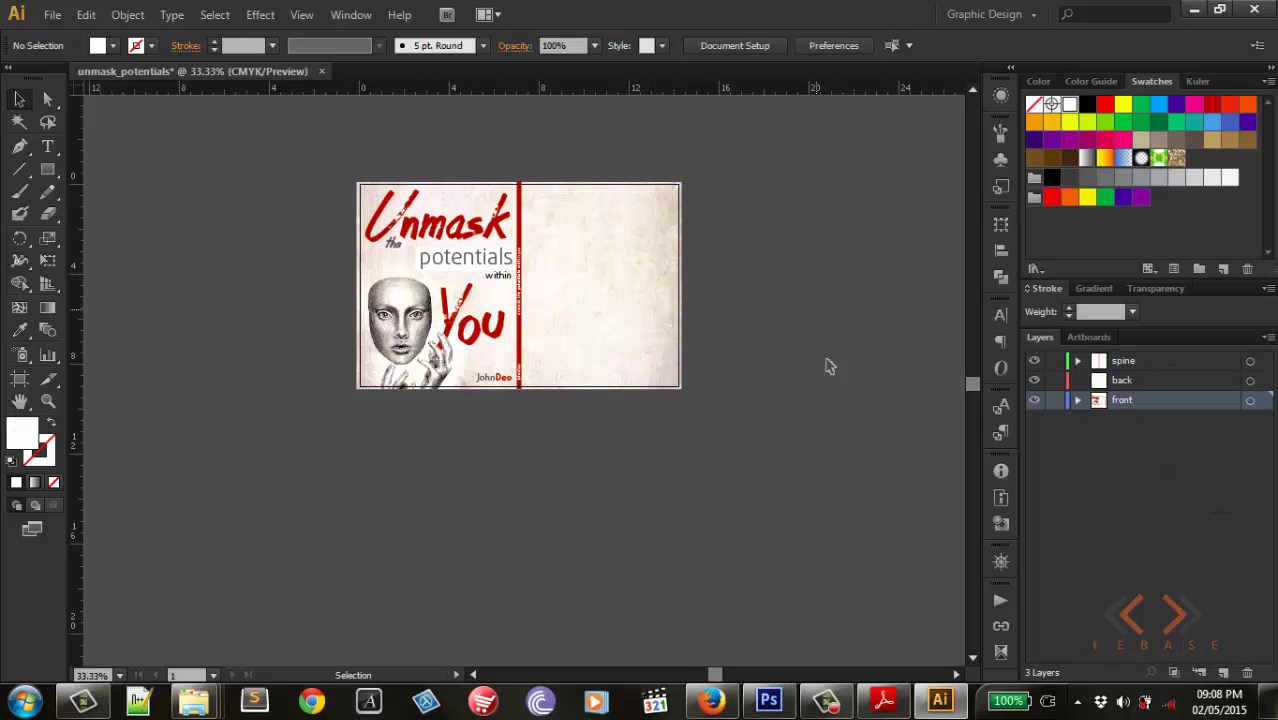
{"action": "left_click", "coordinate": [883, 700]}
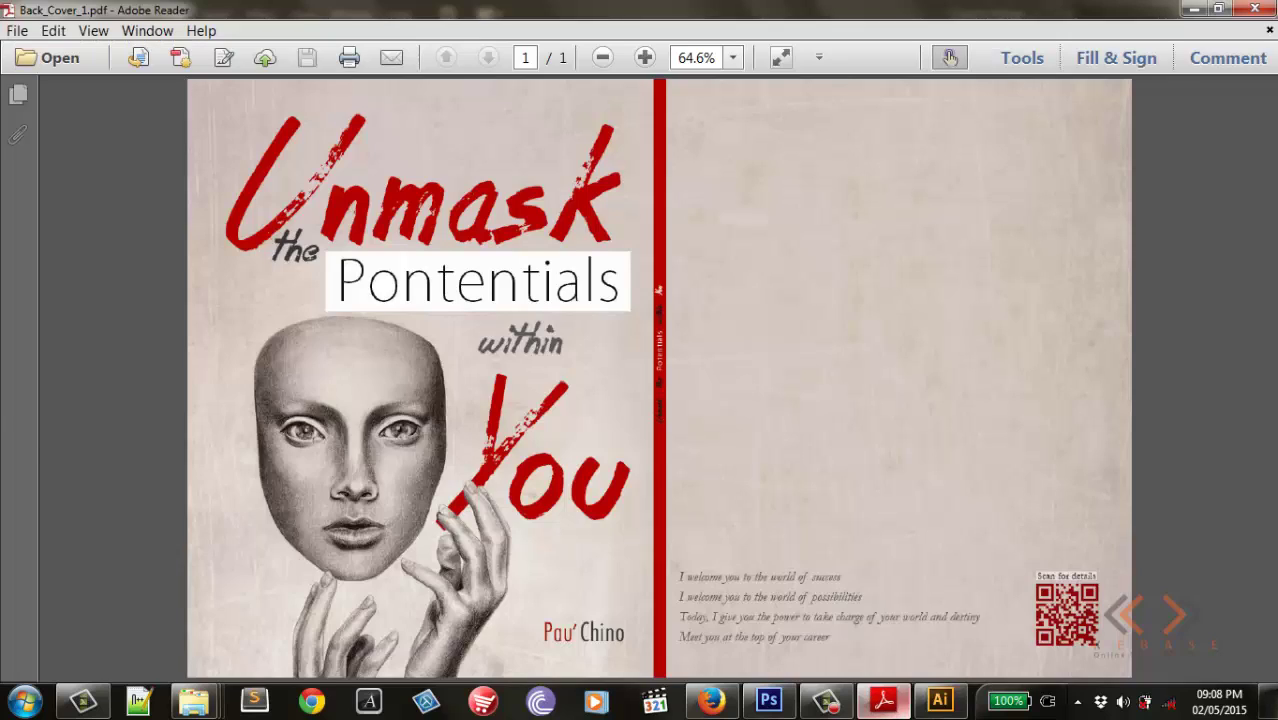
Step: Return from Adobe Reader to the unmask_potentials spread in Illustrator with Alt+Tab
{"action": "key", "text": "alt+Tab"}
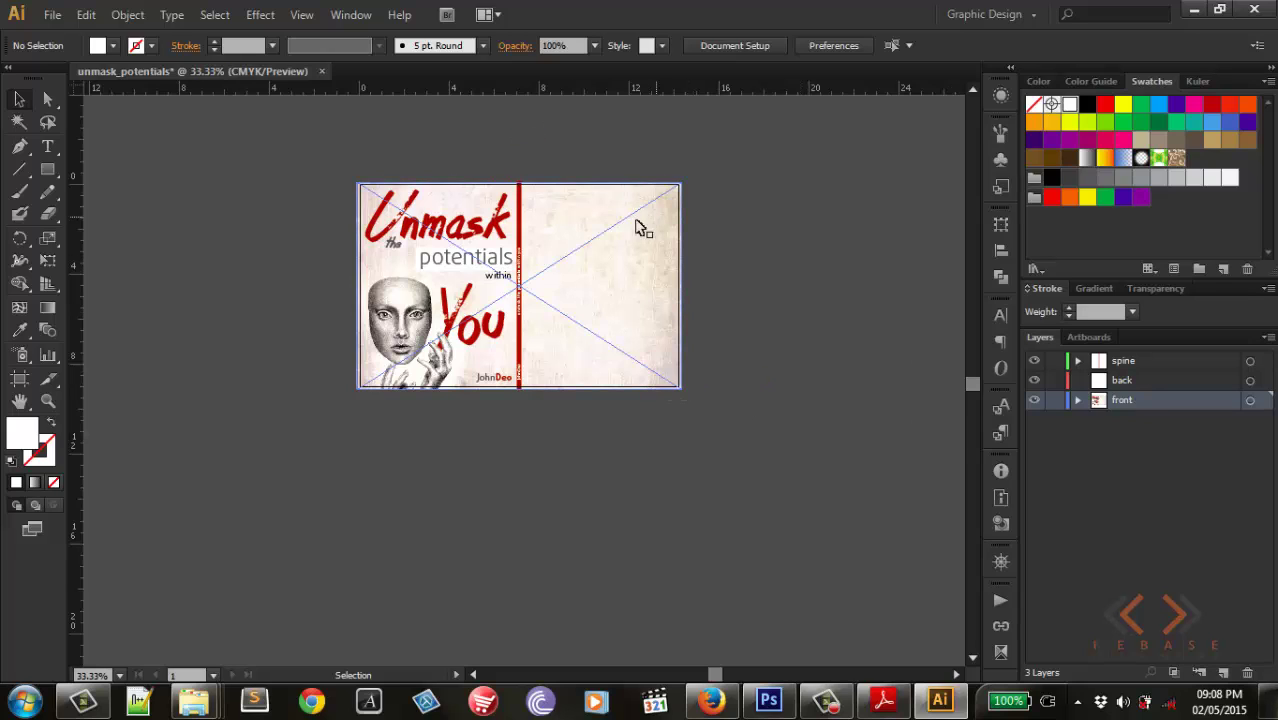
Step: Zoom into the spine and back cover and draw a text area on the lower back cover
{"action": "left_click", "coordinate": [47, 401]}
{"action": "mouse_move", "coordinate": [525, 172]}
{"action": "left_mouse_down"}
{"action": "mouse_move", "coordinate": [707, 403]}
{"action": "mouse_move", "coordinate": [693, 400]}
{"action": "left_mouse_up"}
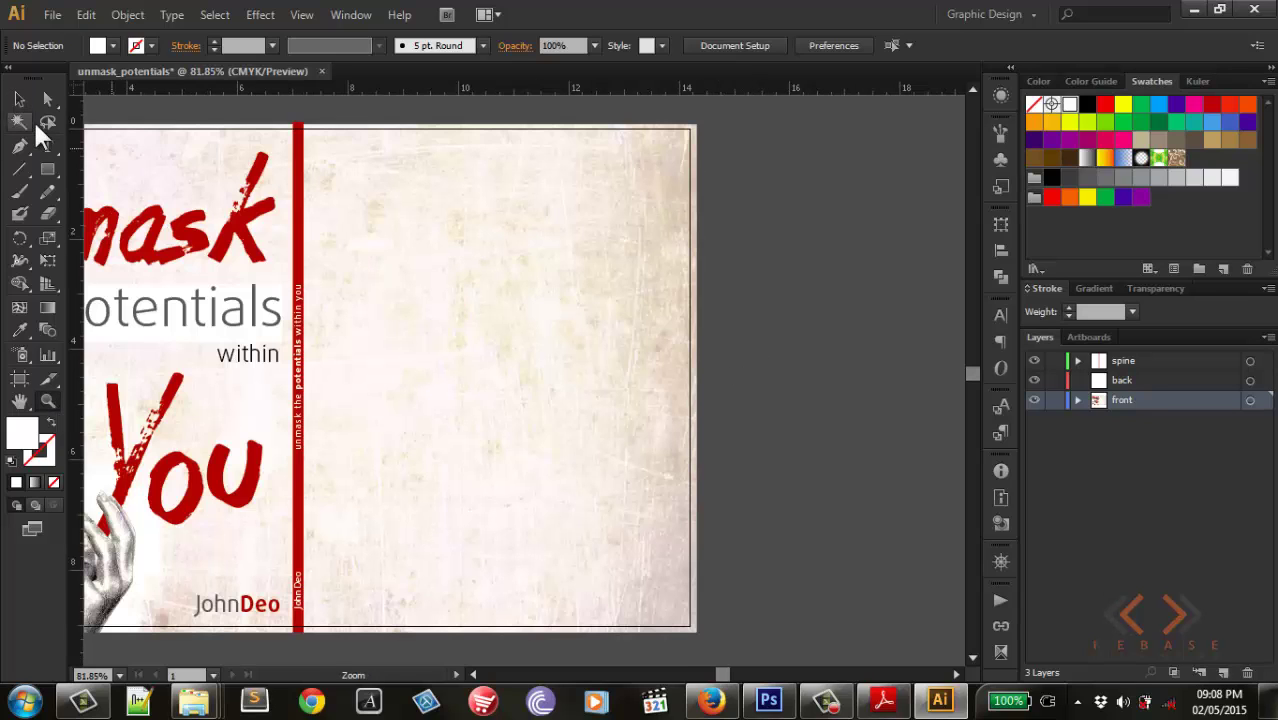
{"action": "left_click", "coordinate": [47, 146]}
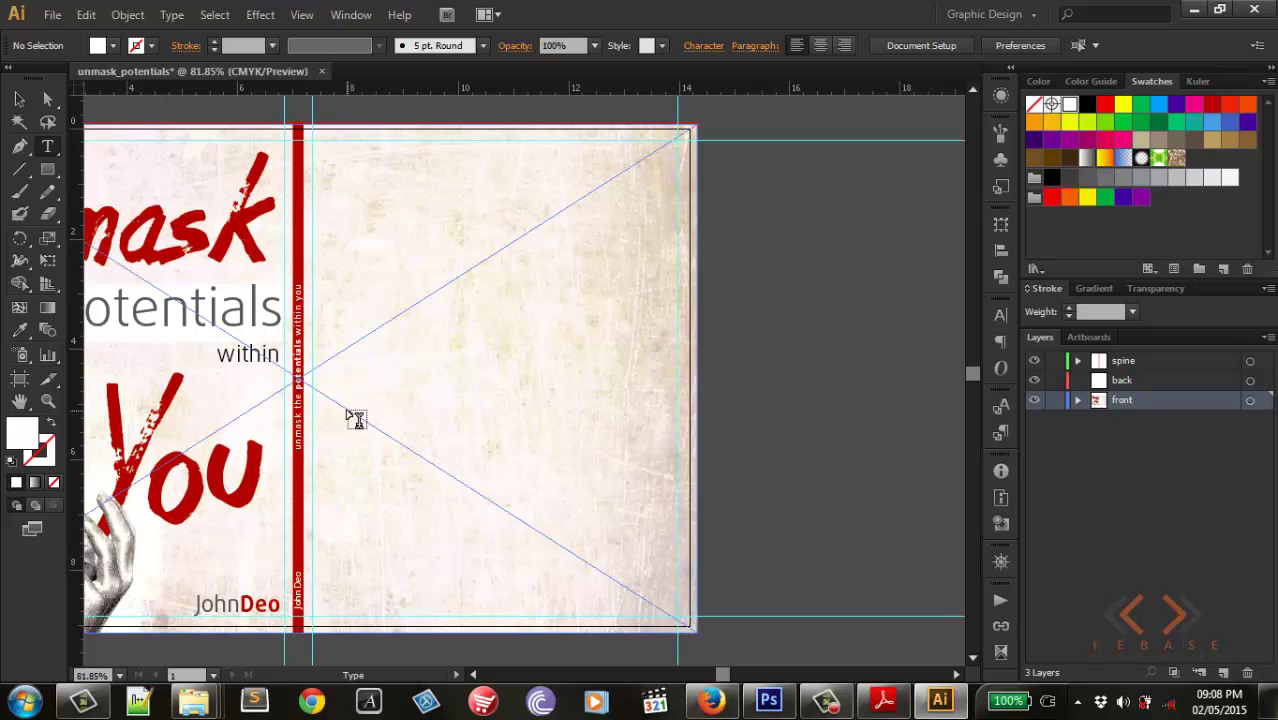
{"action": "left_click_drag", "start_coordinate": [335, 418], "coordinate": [593, 575]}
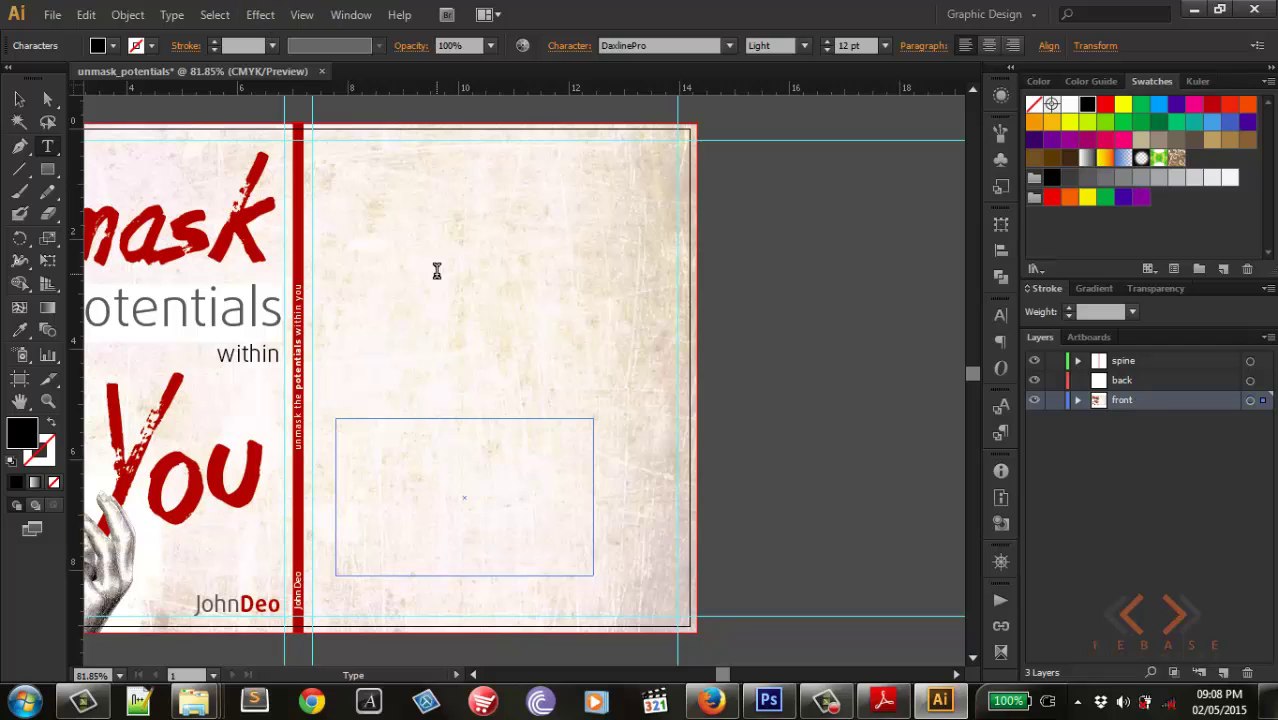
Step: Look through the Type menu, then switch over to cover_page.psd in Photoshop
{"action": "left_click", "coordinate": [172, 14]}
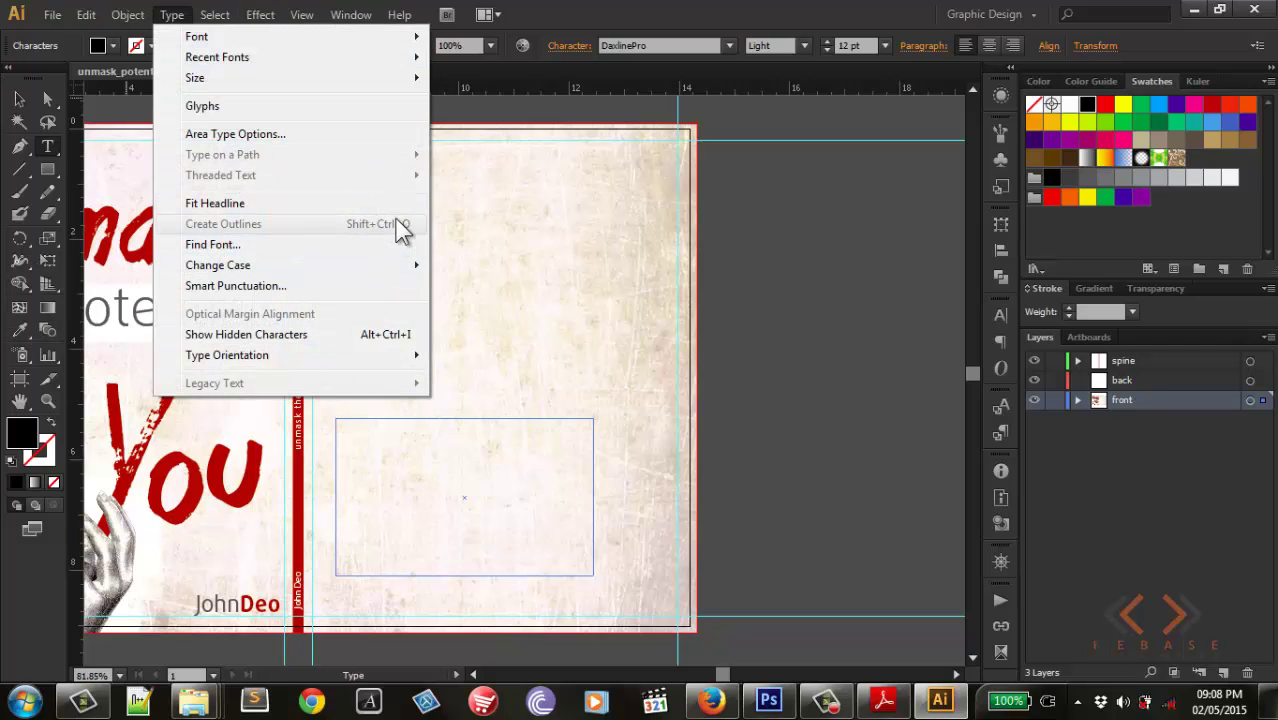
{"action": "left_click", "coordinate": [565, 13]}
{"action": "left_click", "coordinate": [1190, 10]}
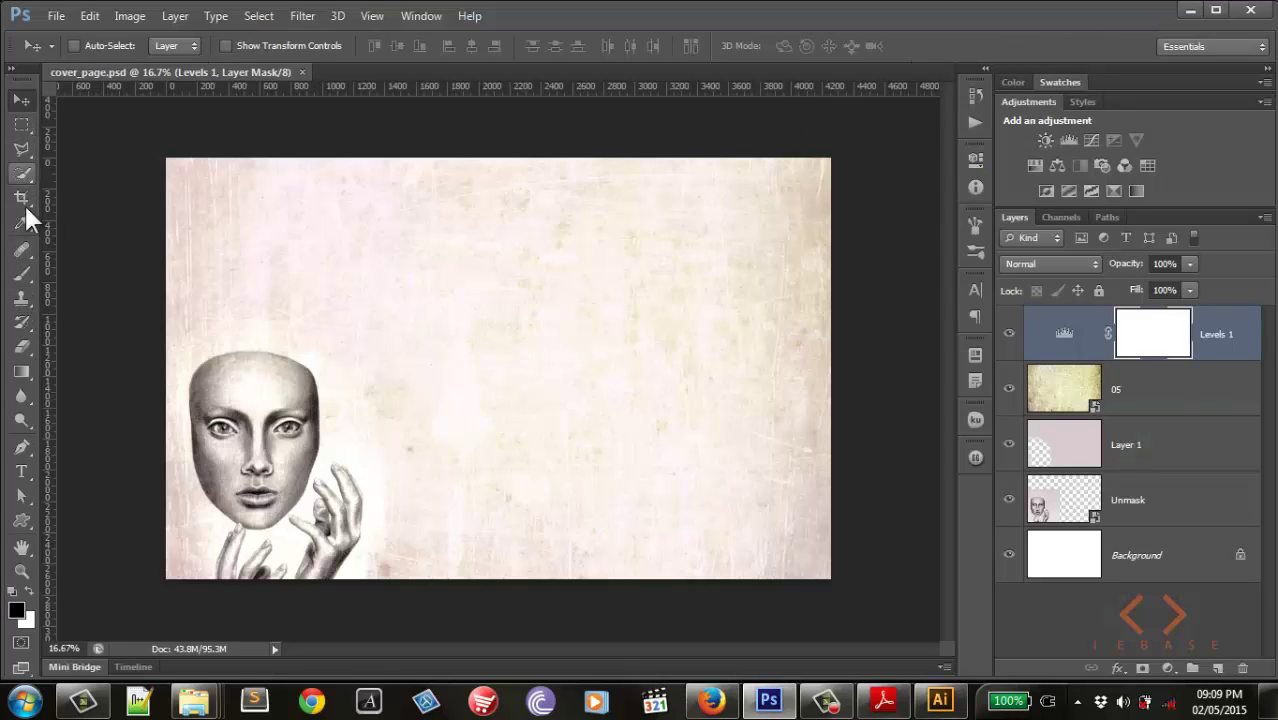
Step: Draw a paragraph text box in Photoshop, then cancel and delete the empty text layer
{"action": "left_click", "coordinate": [21, 471]}
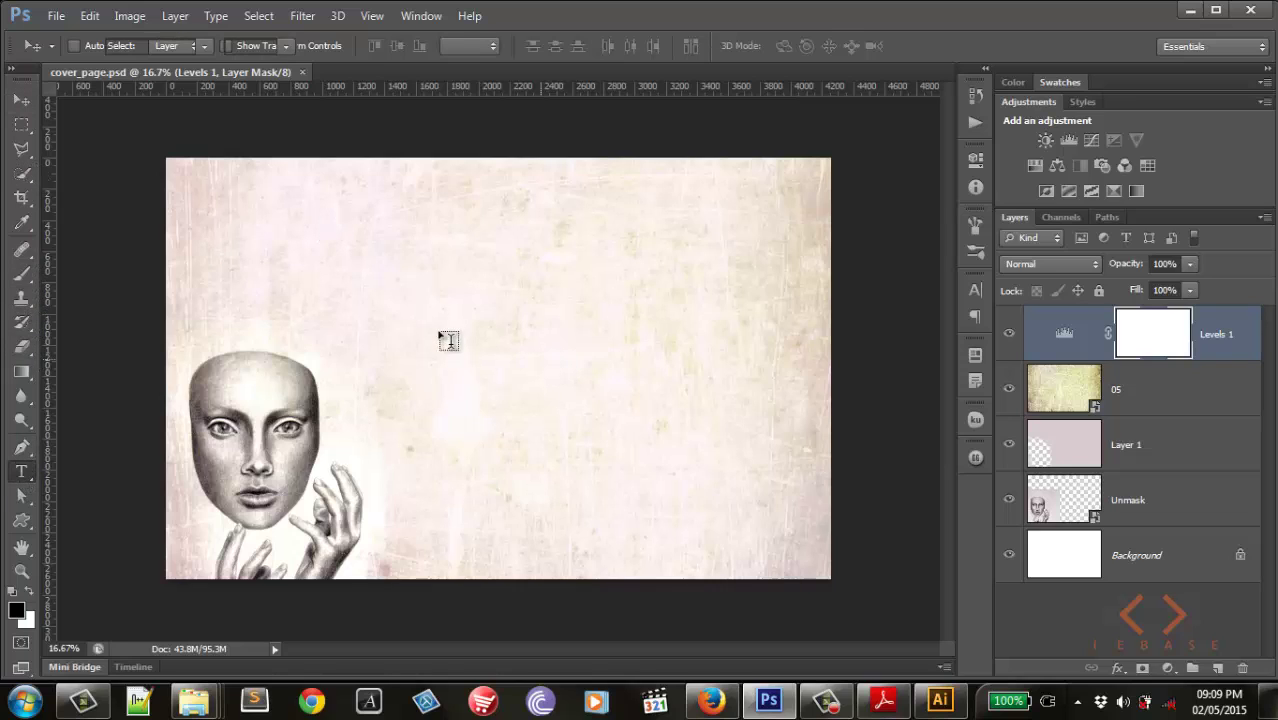
{"action": "left_click_drag", "start_coordinate": [327, 208], "coordinate": [554, 350]}
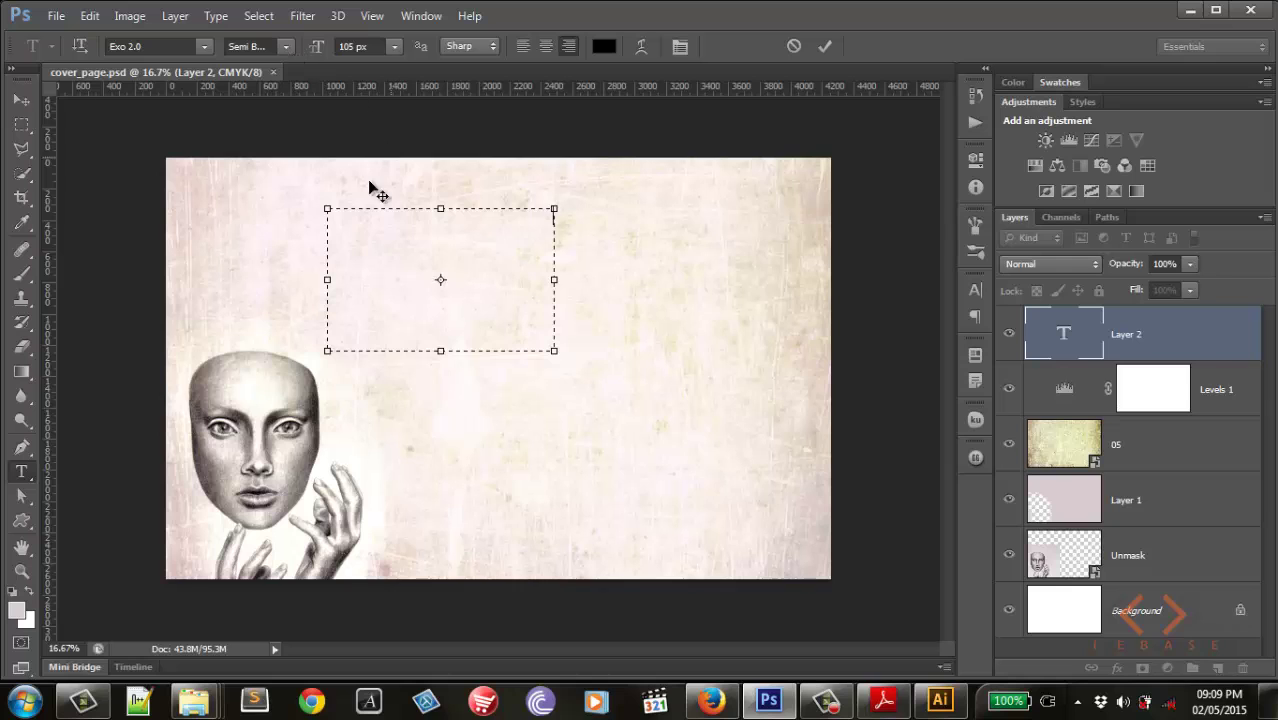
{"action": "left_click", "coordinate": [21, 100]}
{"action": "key", "text": "Delete"}
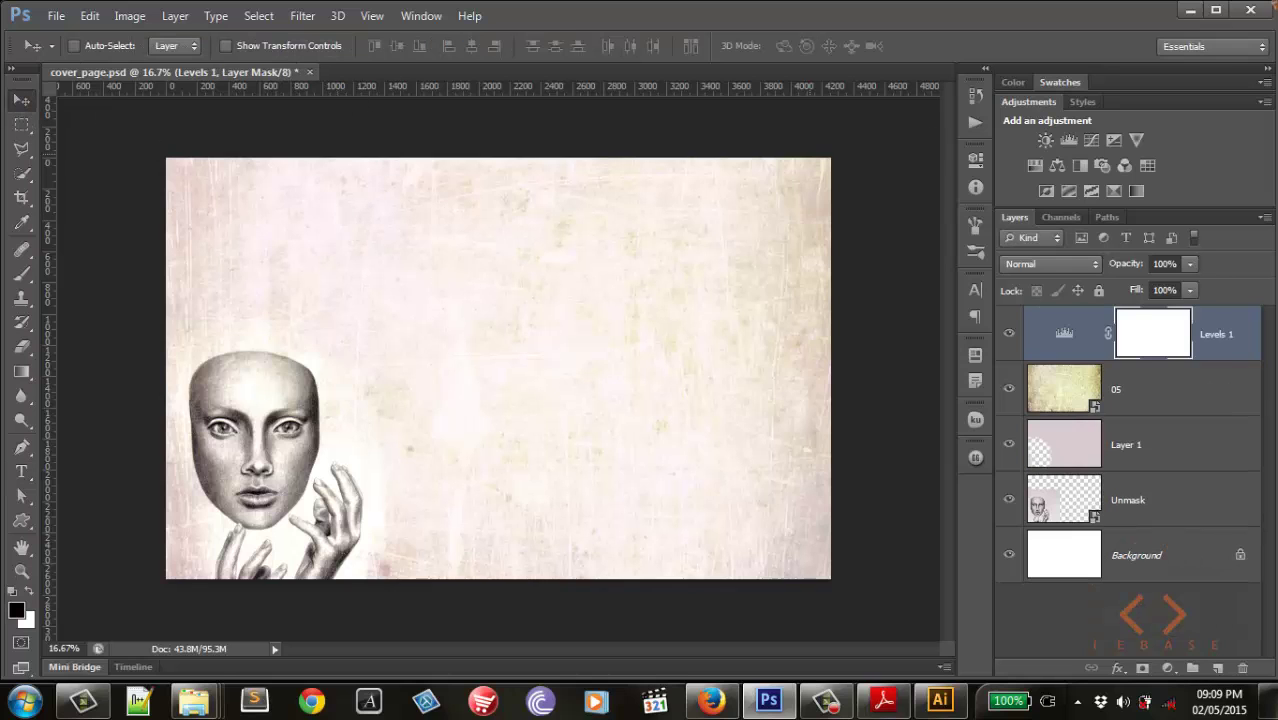
Step: Open New Text Document.txt in Notepad and select its welcome-message line
{"action": "left_click", "coordinate": [1193, 9]}
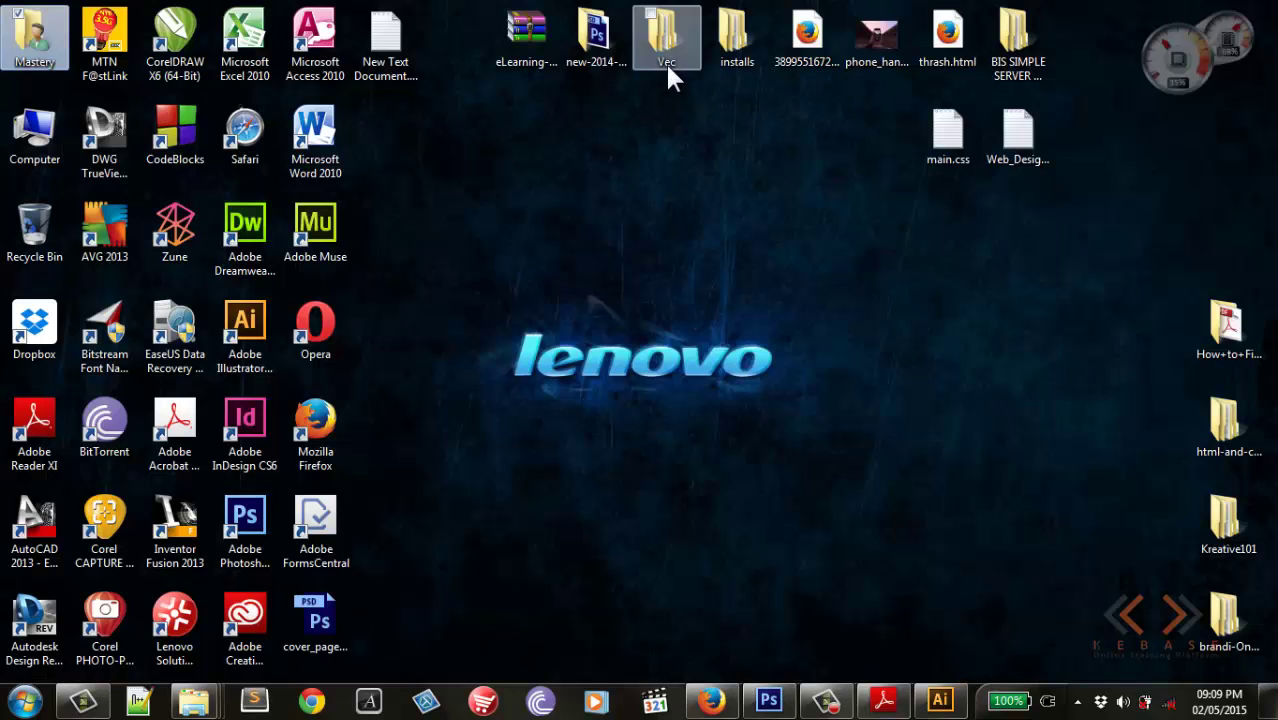
{"action": "double_click", "coordinate": [385, 38]}
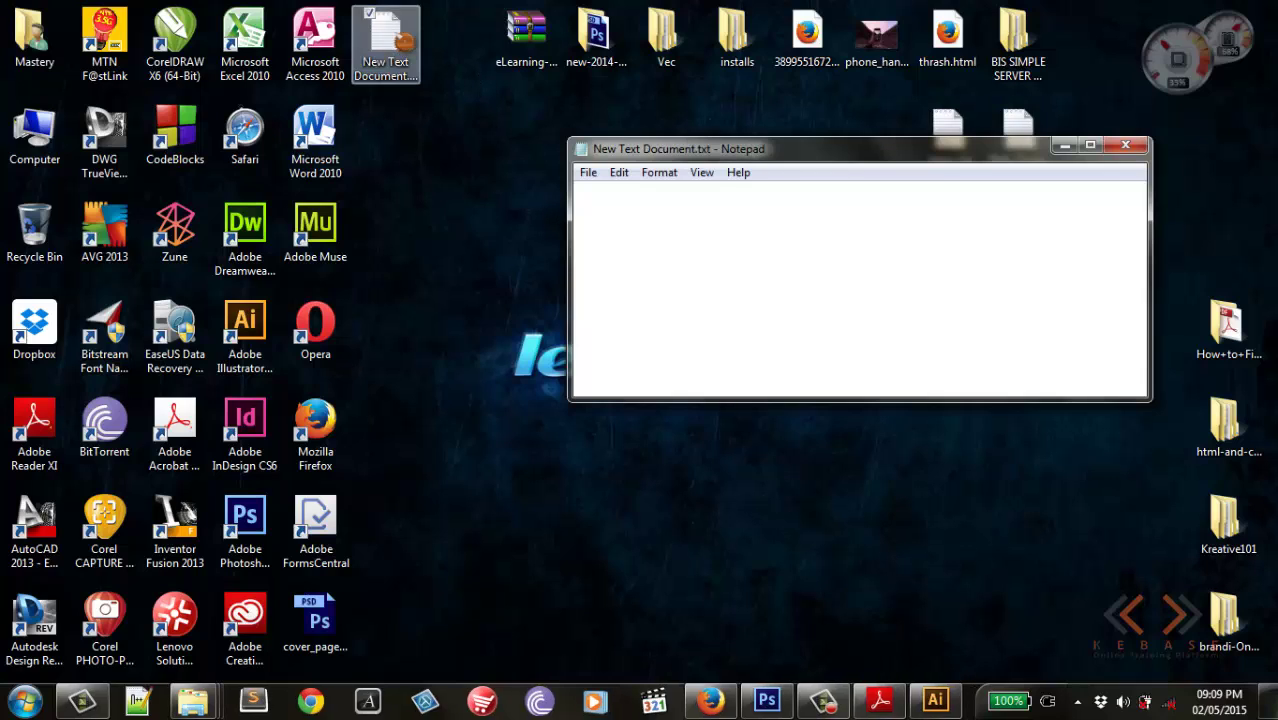
{"action": "left_click_drag", "start_coordinate": [578, 190], "coordinate": [1090, 207]}
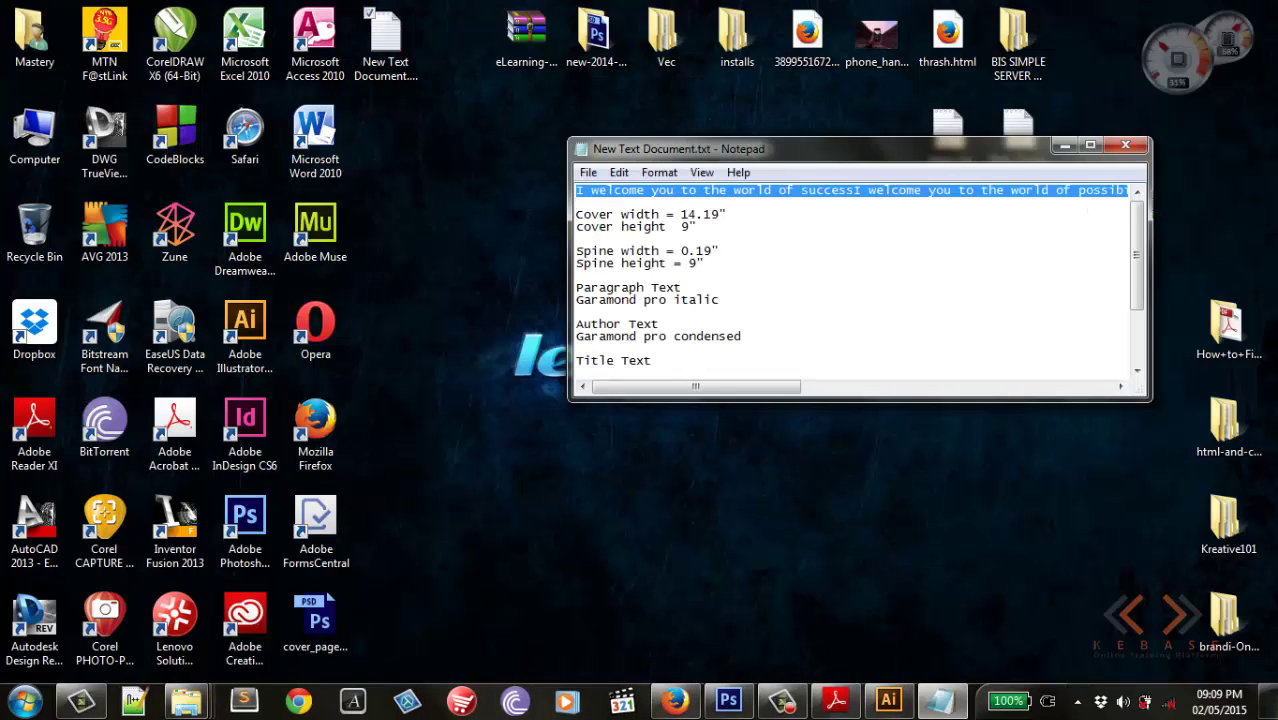
{"action": "left_click", "coordinate": [888, 700]}
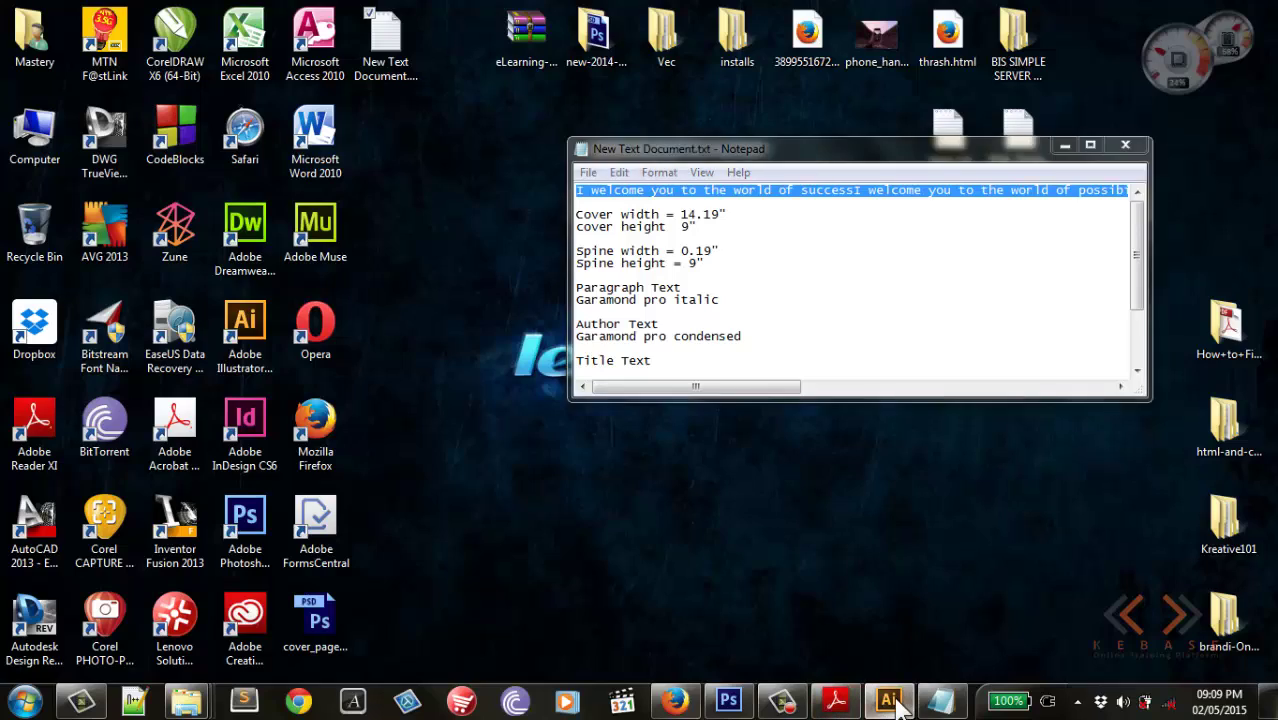
Step: Paste the welcome message into the text area and set it to DaxlinePro Regular
{"action": "left_click", "coordinate": [382, 503]}
{"action": "key", "text": "ctrl+v"}
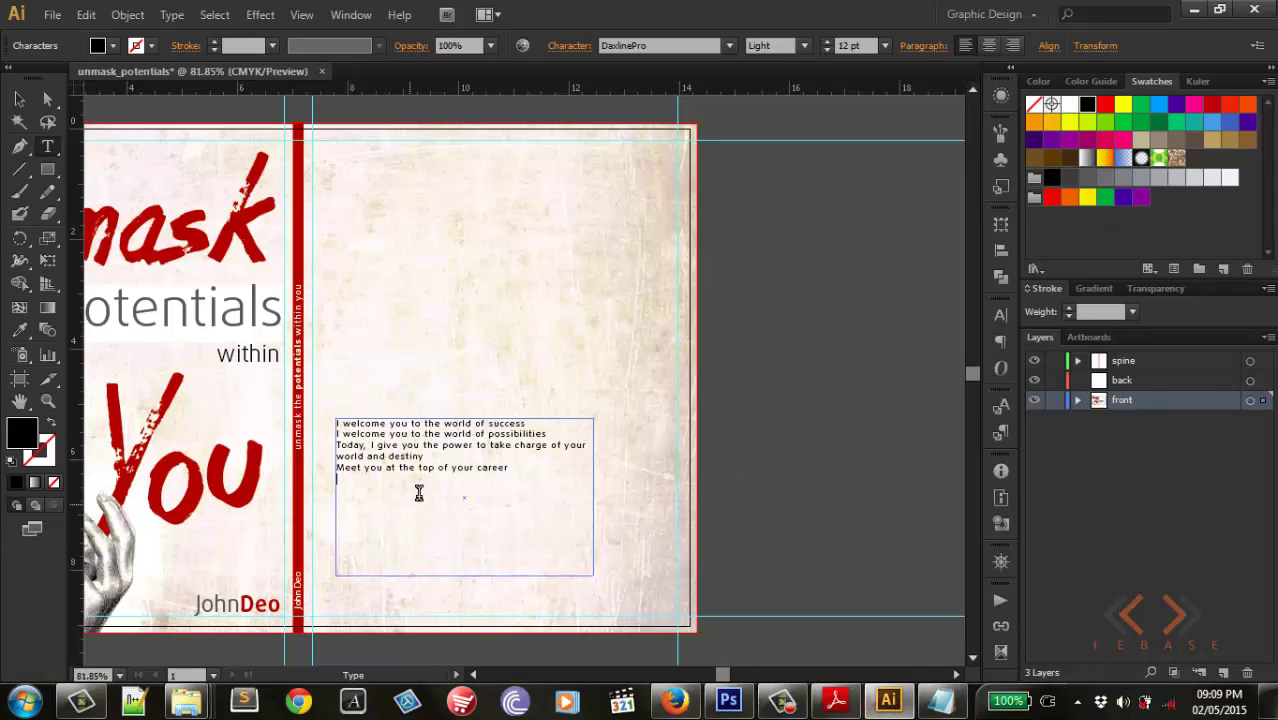
{"action": "key", "text": "ctrl+a"}
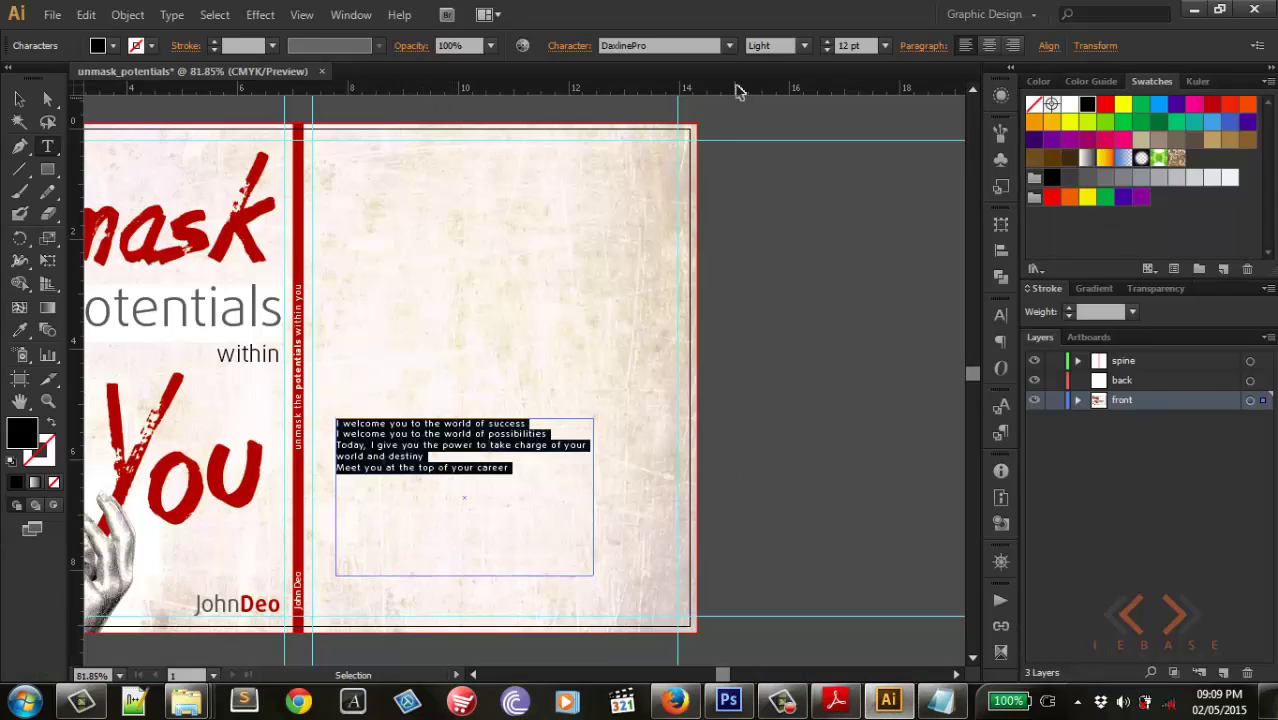
{"action": "left_click", "coordinate": [804, 46]}
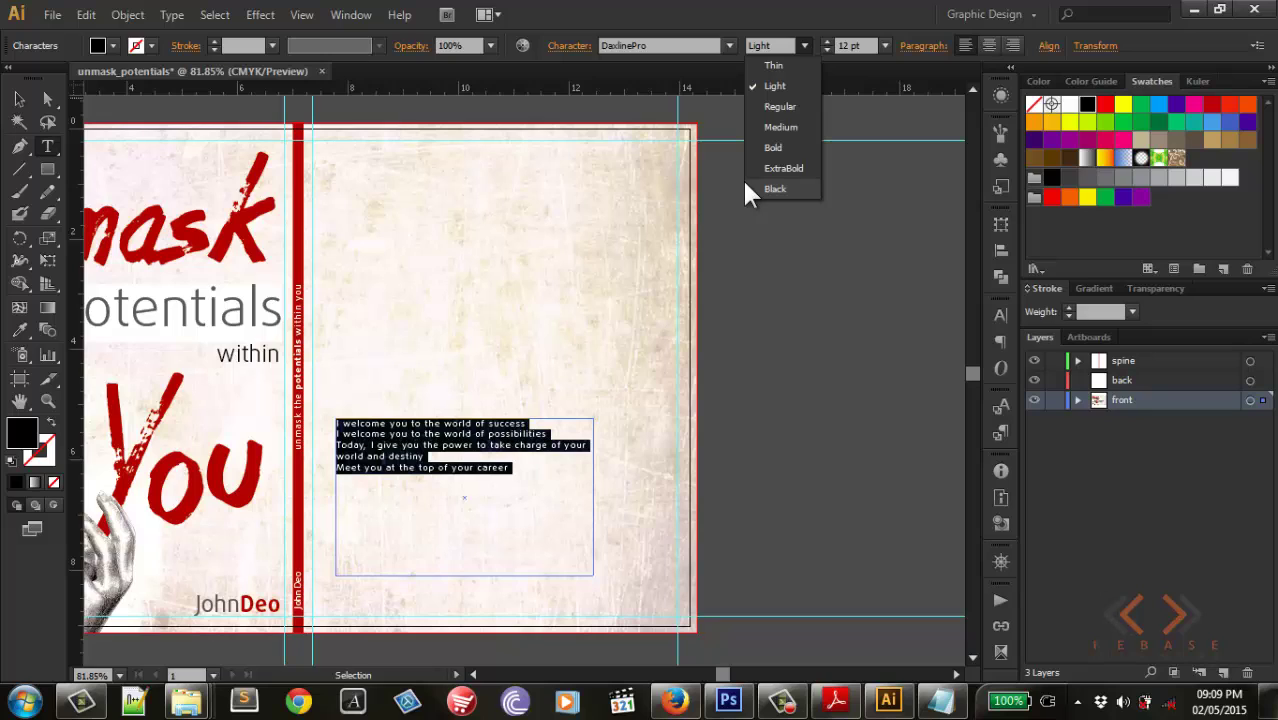
{"action": "left_click", "coordinate": [779, 106]}
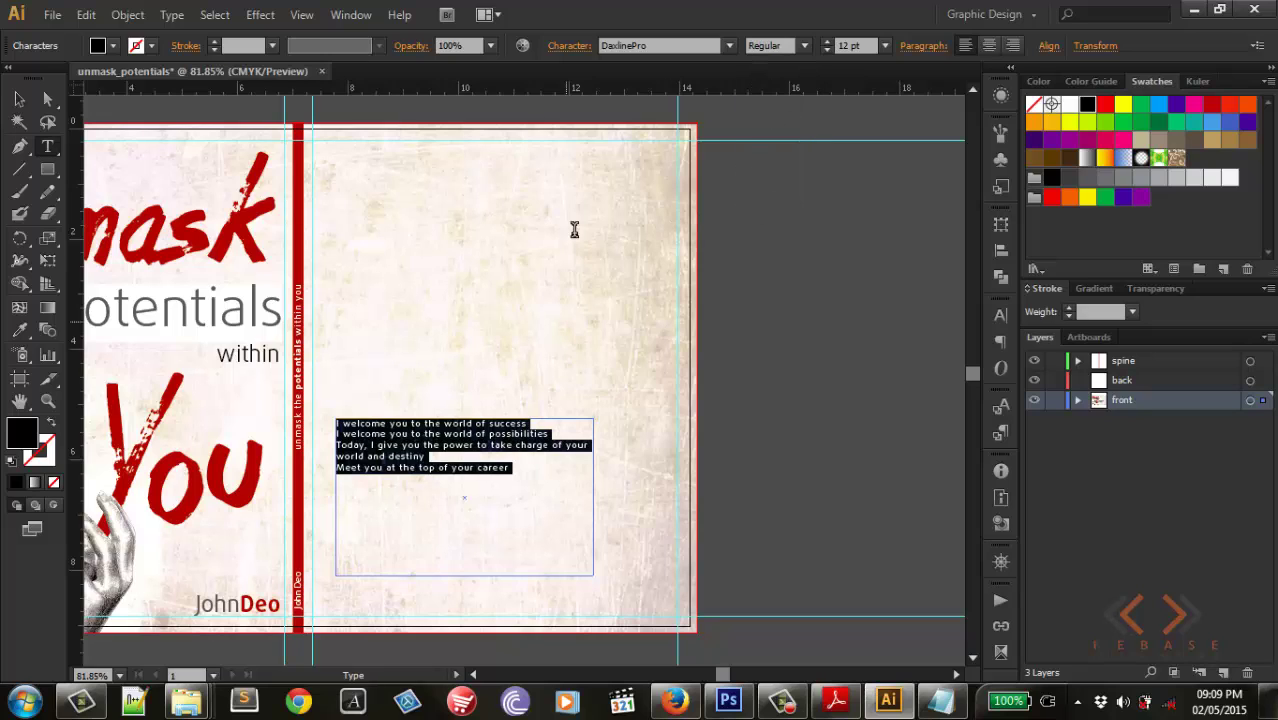
Step: Shrink the text frame to fit and move the paragraph to the back cover's bottom-left
{"action": "left_click", "coordinate": [19, 99]}
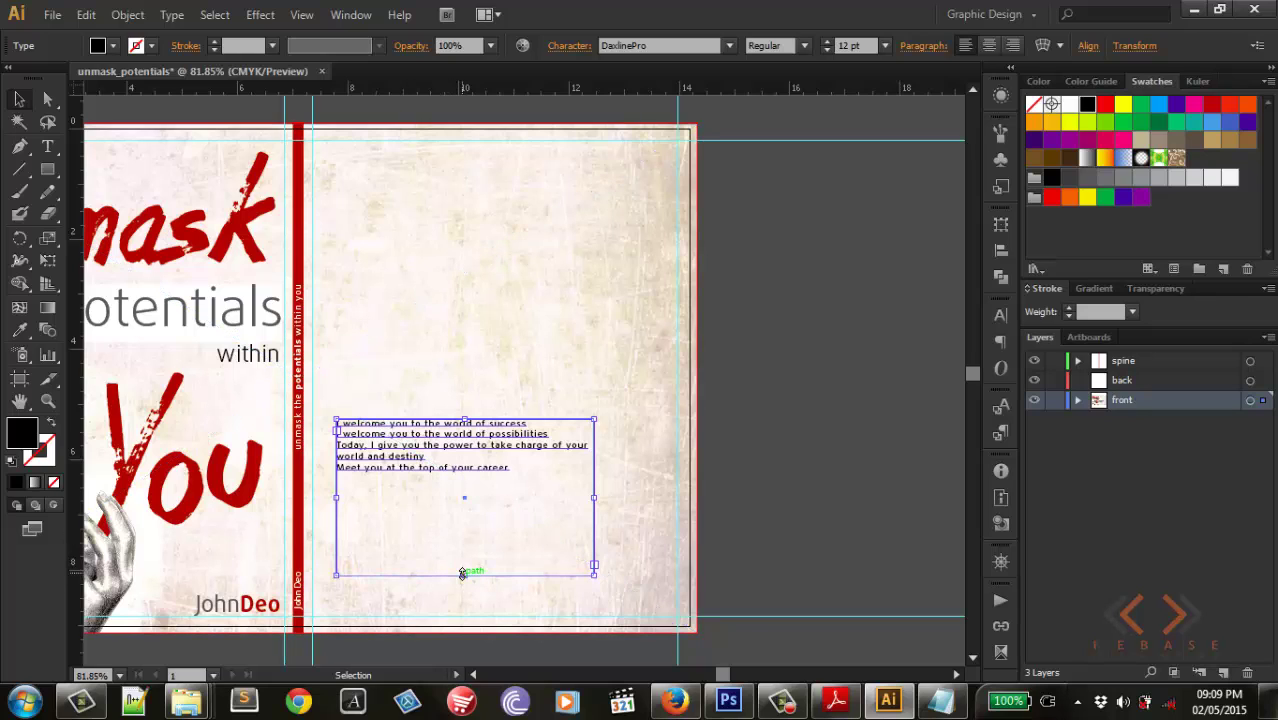
{"action": "left_click_drag", "start_coordinate": [464, 576], "coordinate": [438, 478]}
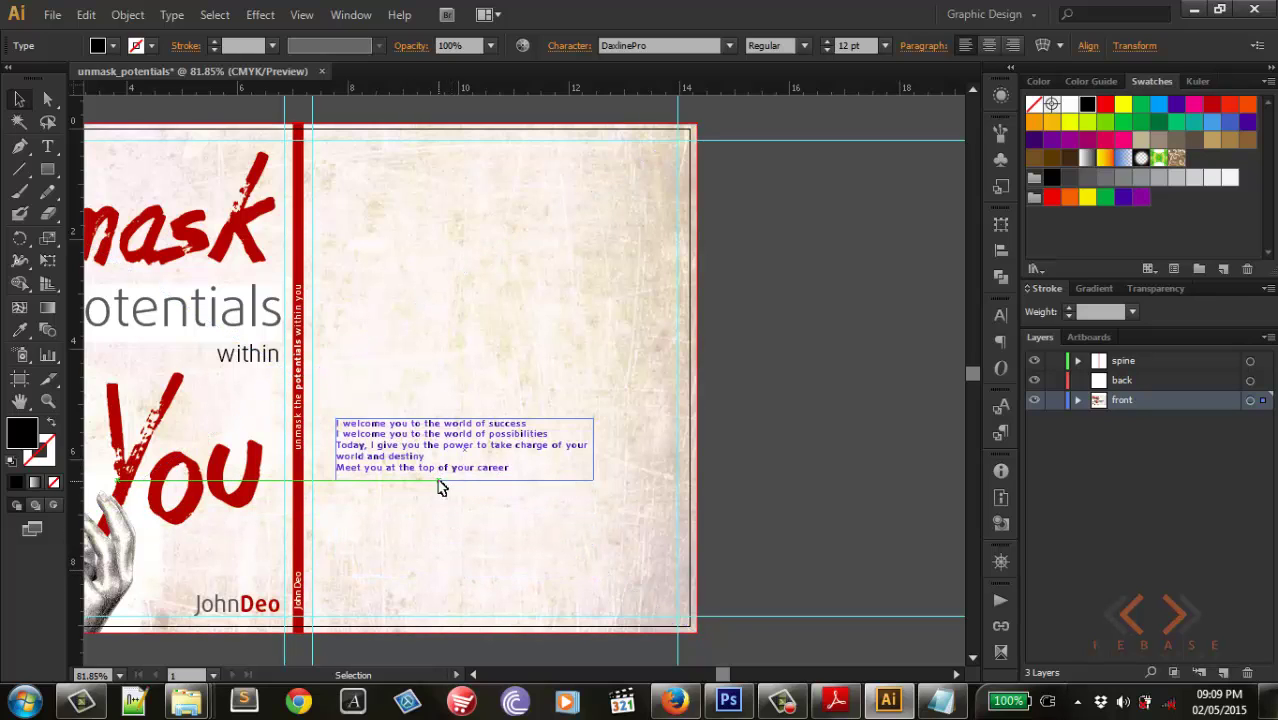
{"action": "mouse_move", "coordinate": [428, 459]}
{"action": "left_mouse_down"}
{"action": "mouse_move", "coordinate": [393, 540]}
{"action": "mouse_move", "coordinate": [405, 565]}
{"action": "left_mouse_up"}
{"action": "left_click", "coordinate": [770, 453]}
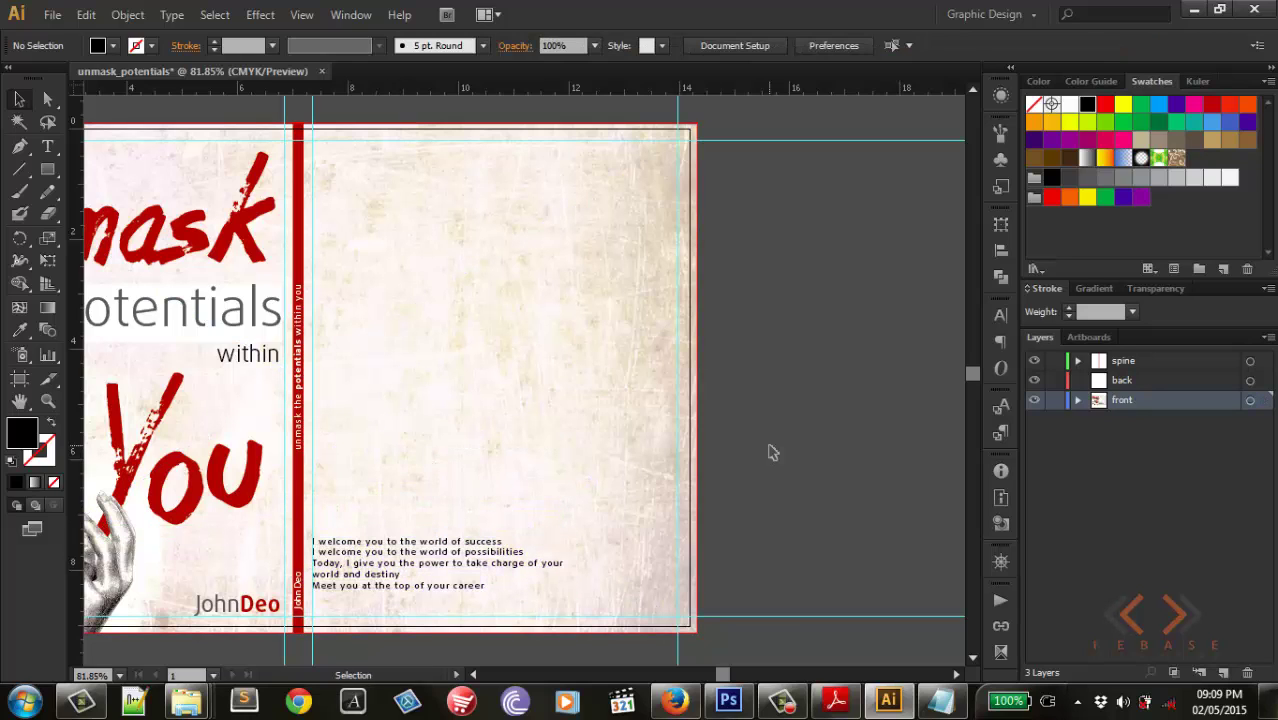